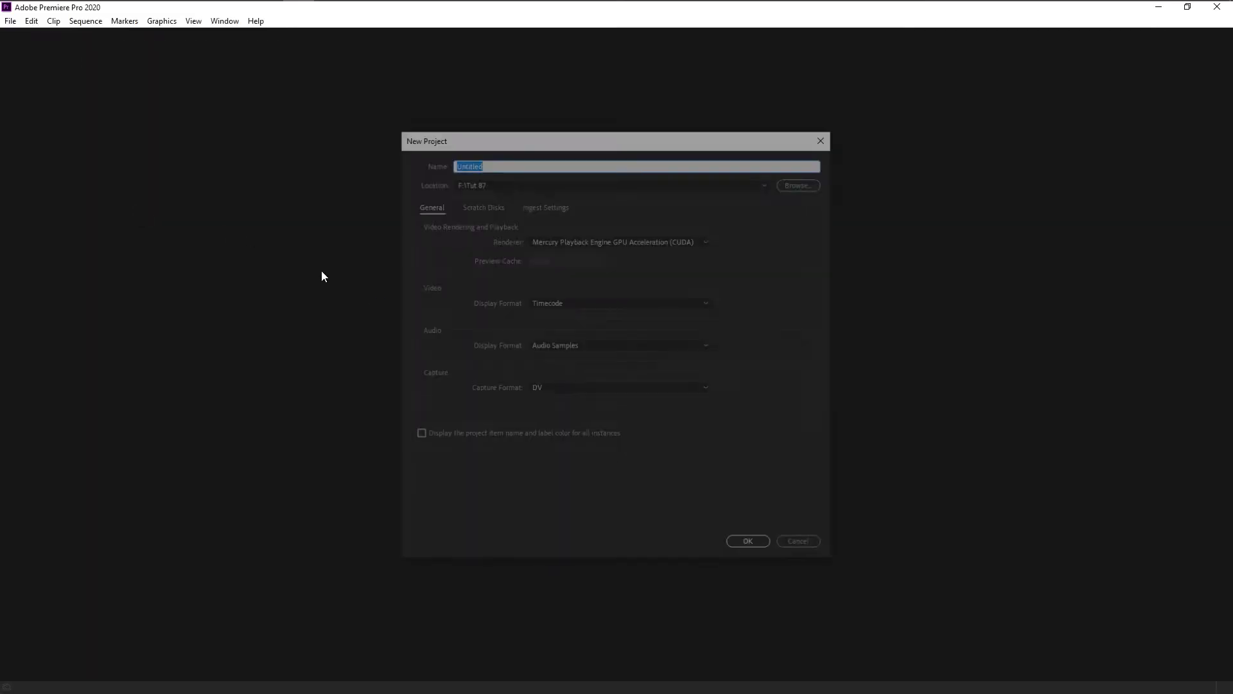
- Name the new project "Title animation" and create it
key(BackSpace)
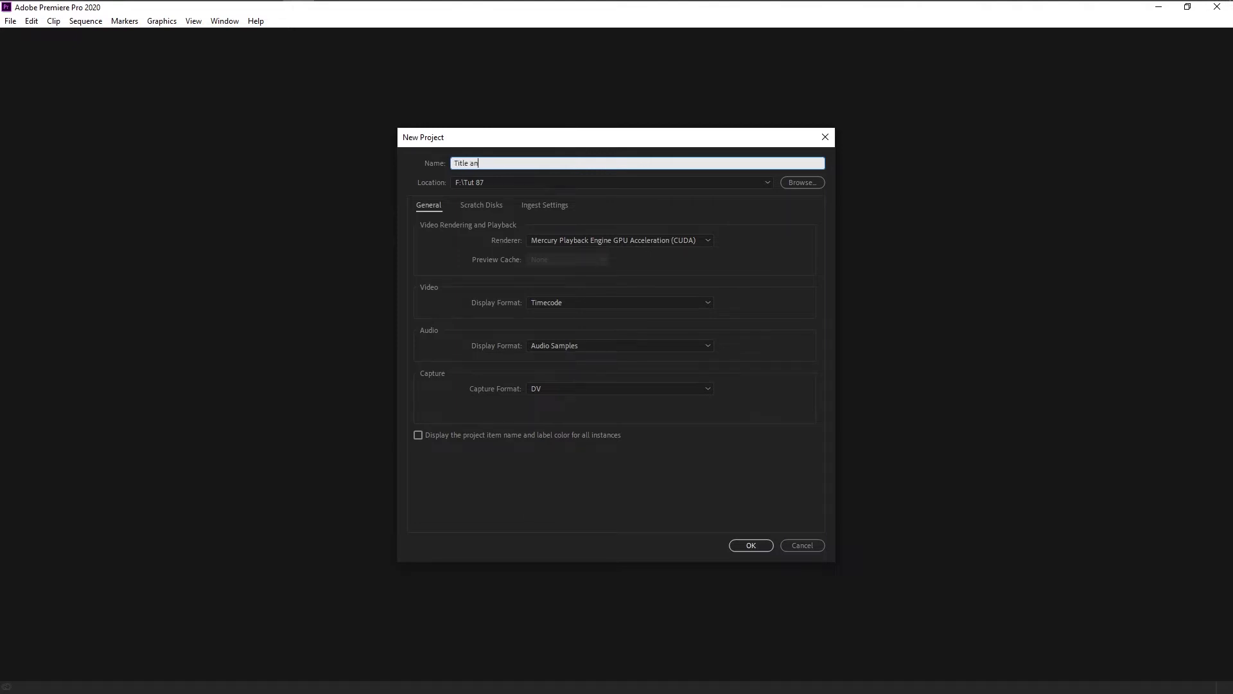
text(Title animation)
key(Return)
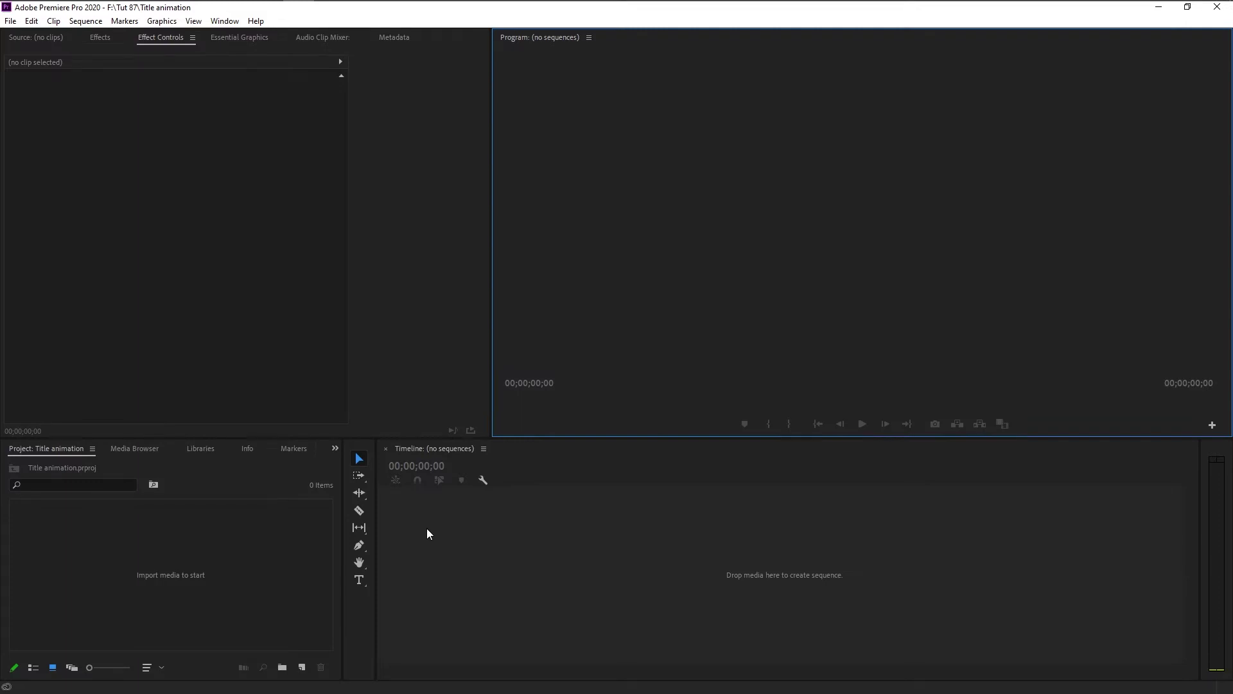
- Create a new sequence with the XDCAM HD 1080p30 preset, keeping the default sequence name
click(427, 528)
click(9, 21)
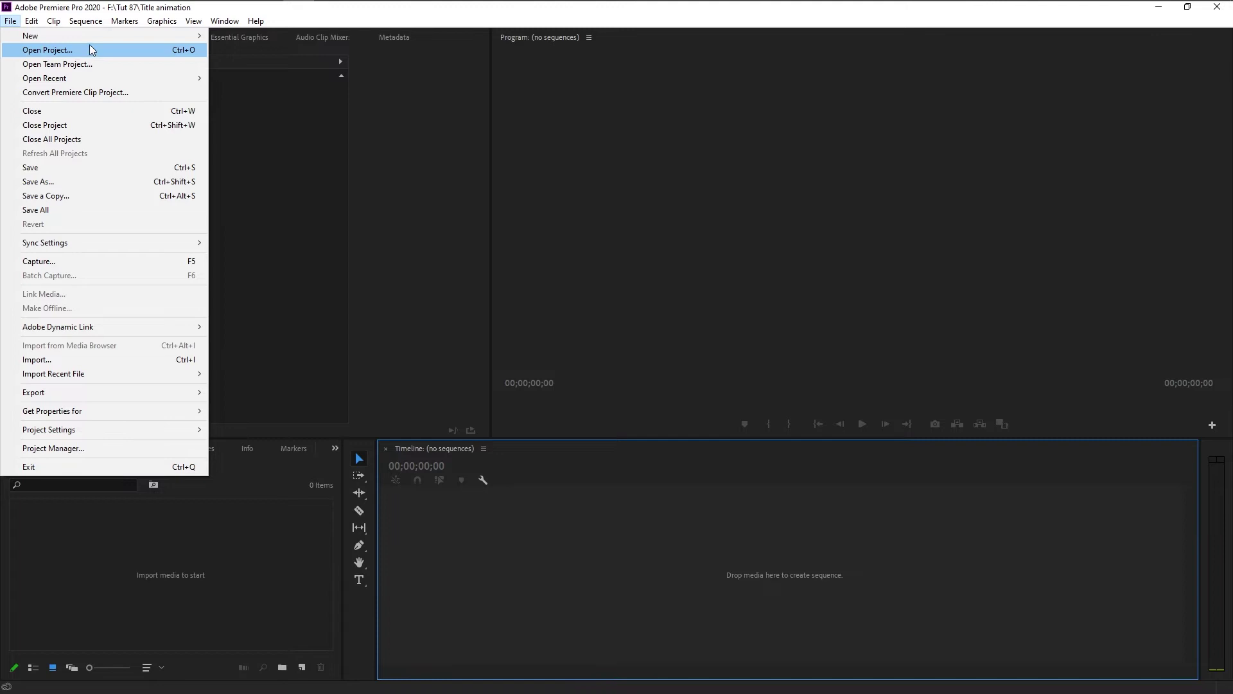
mouse_move(95, 40)
click(307, 64)
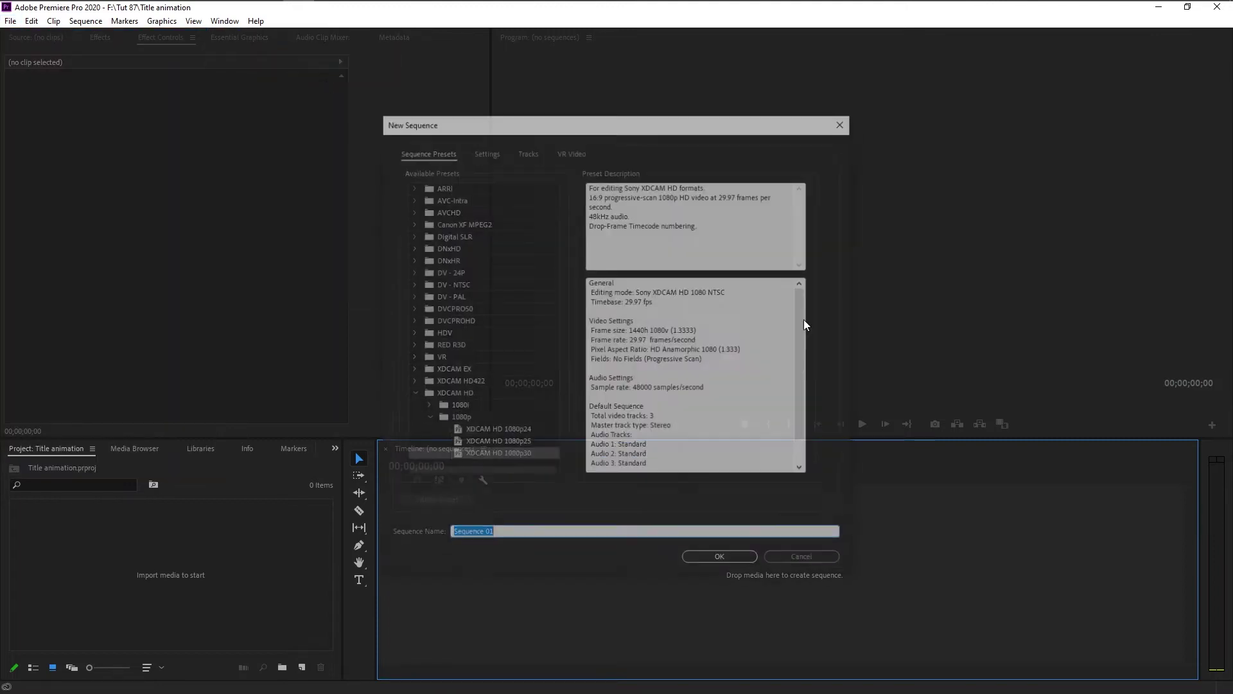
click(483, 455)
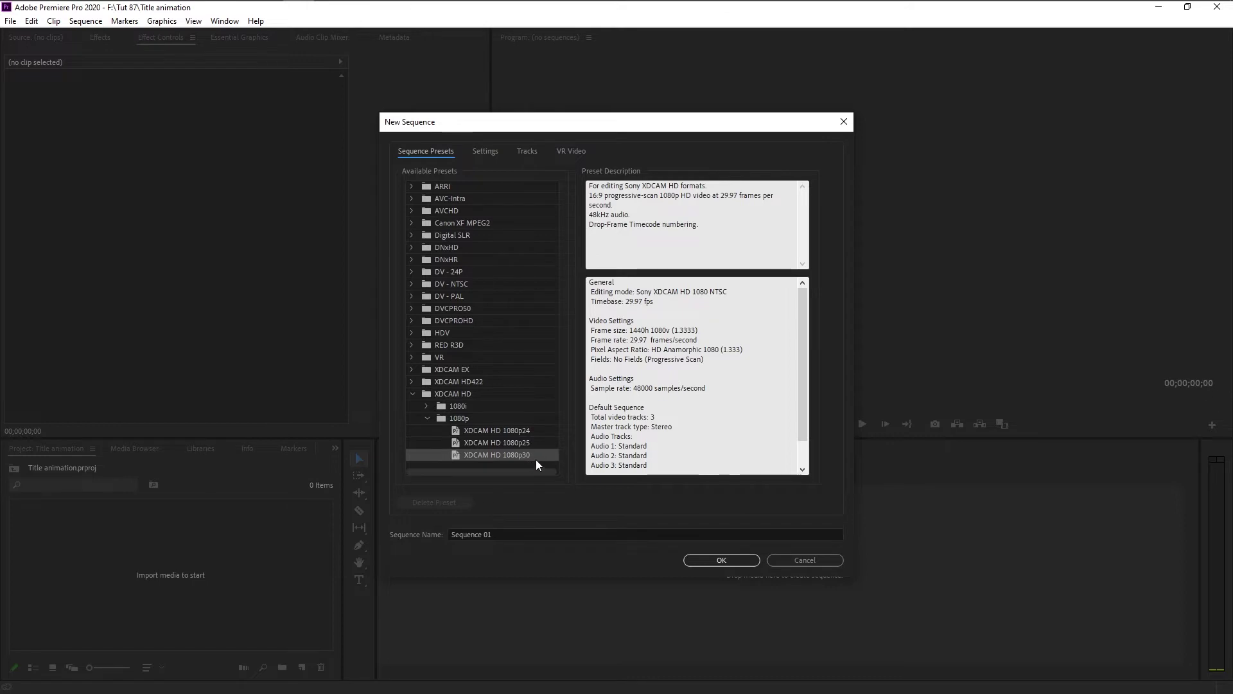
click(738, 560)
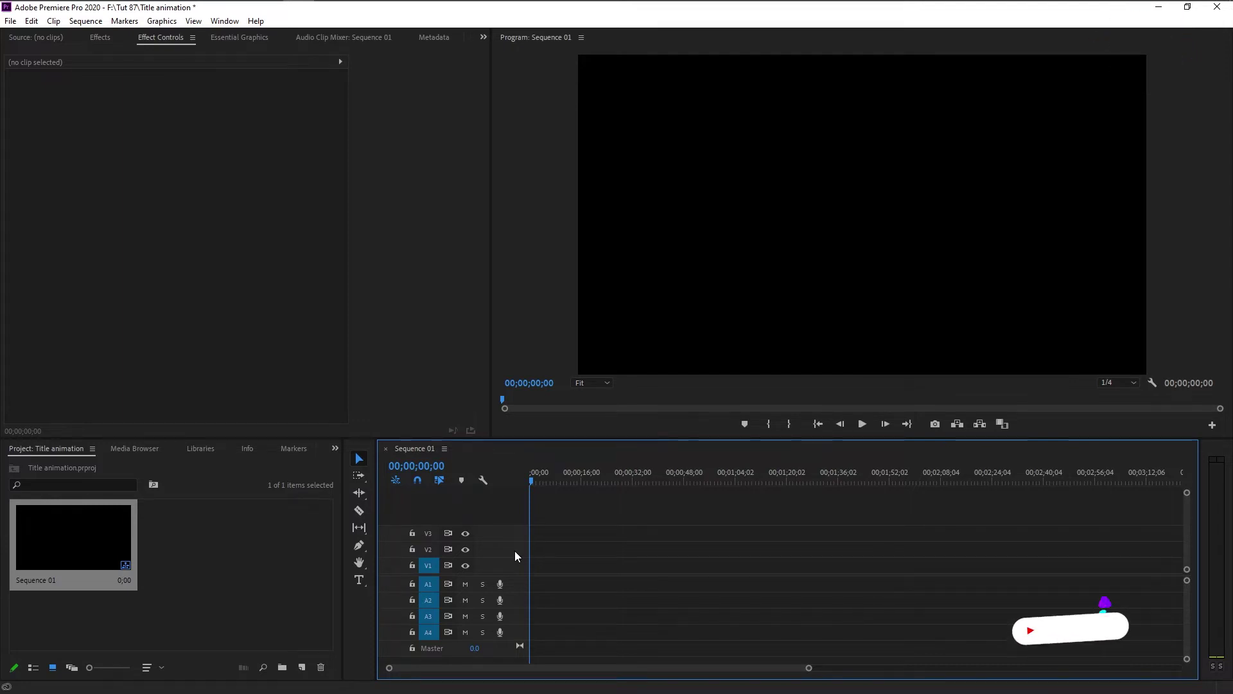
- Draw a thin white horizontal rectangle about 880 px wide across the centre of the frame with the Rectangle tool
click(358, 547)
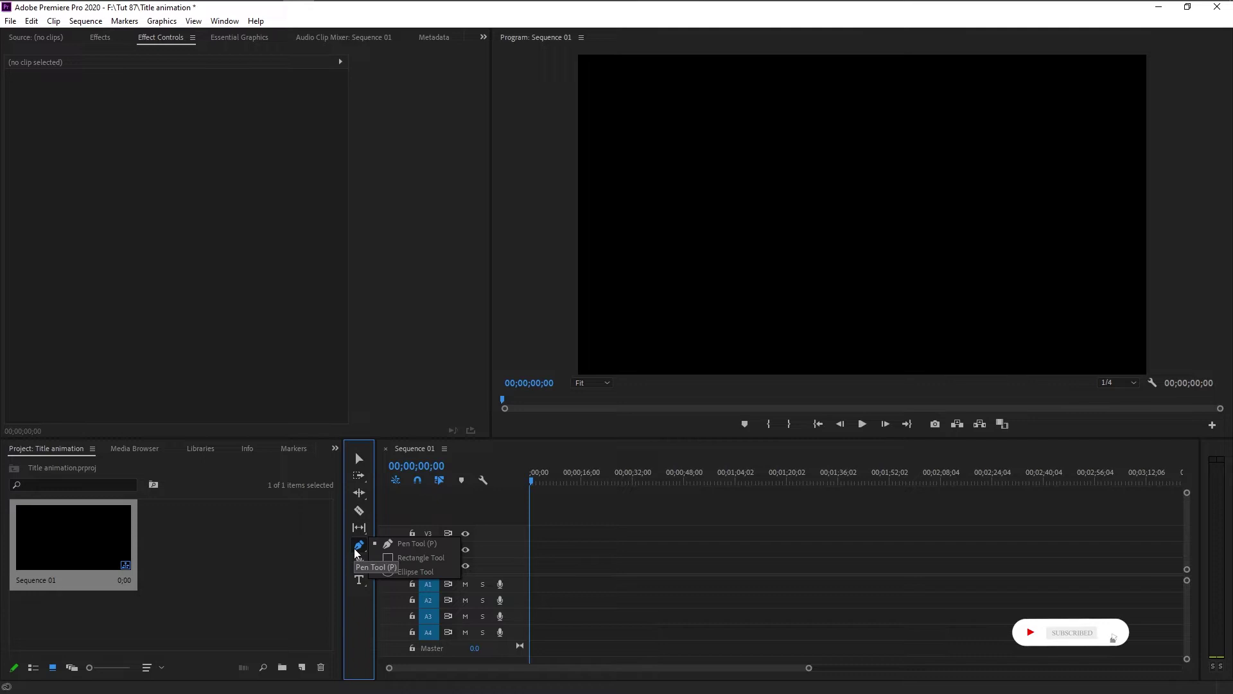
click(435, 561)
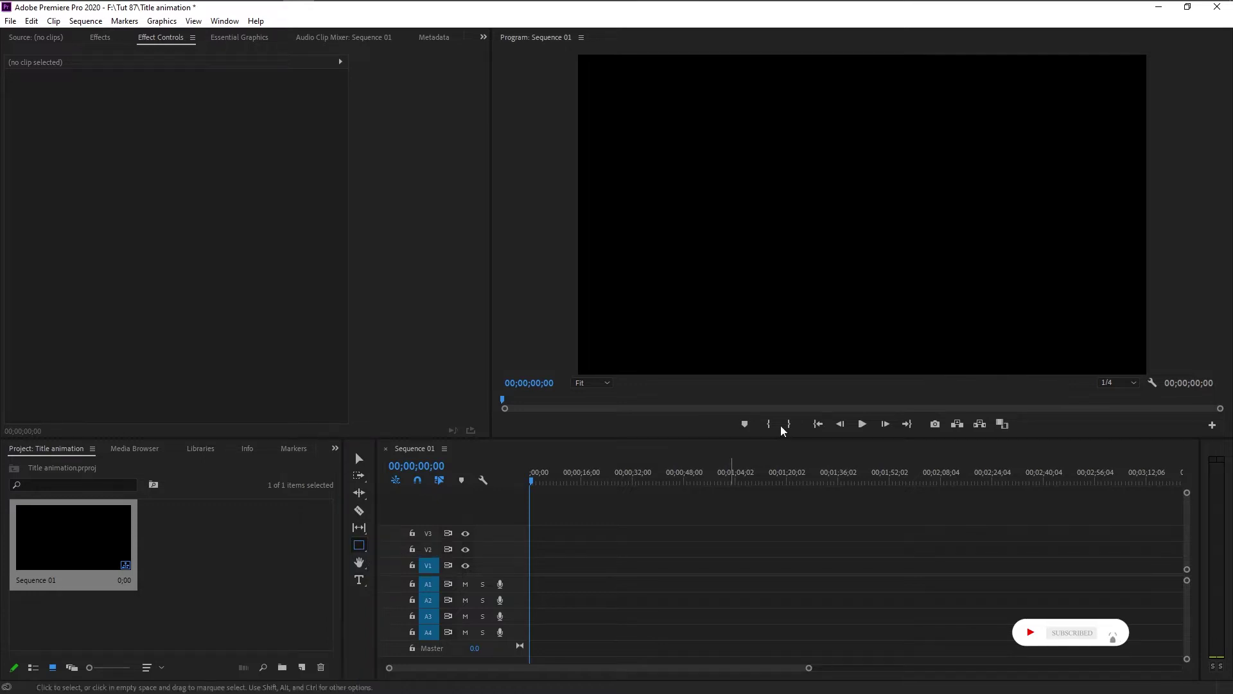
mouse_move(717, 219)
mouse_down()
mouse_move(869, 233)
mouse_move(1066, 226)
mouse_up()
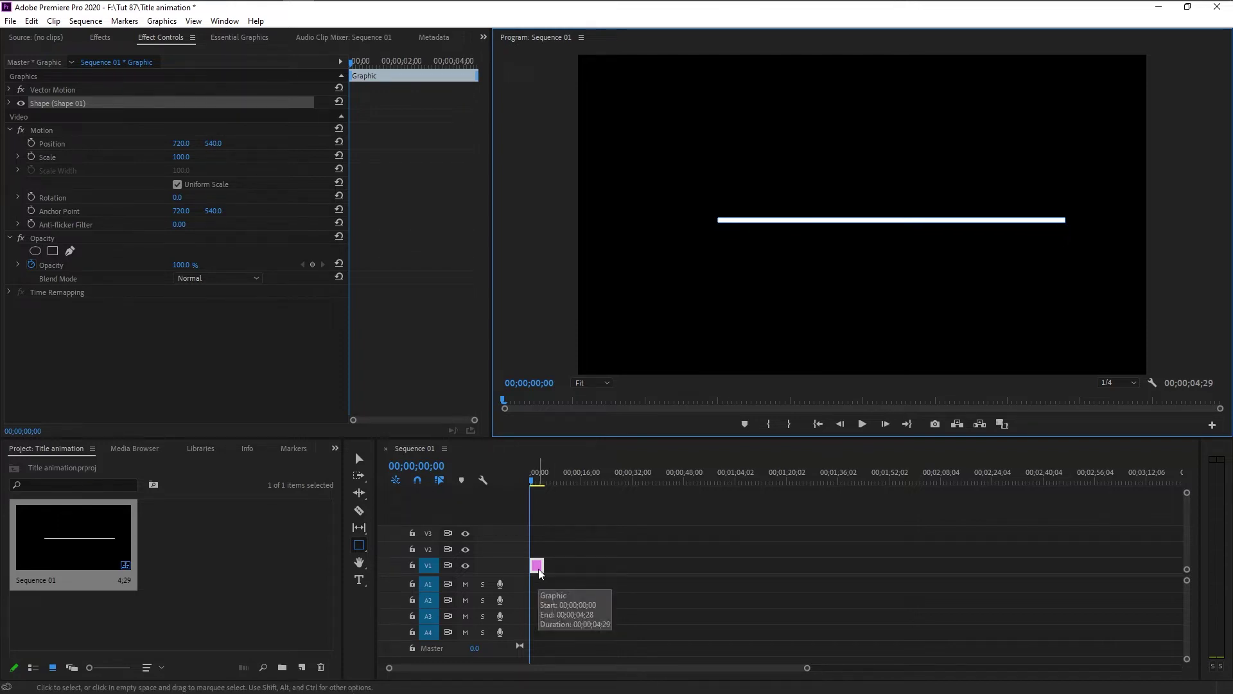
- Extend the graphic clip on track V1 to a duration of about 8 seconds
key(=)
key(=)
key(=)
key(=)
key(=)
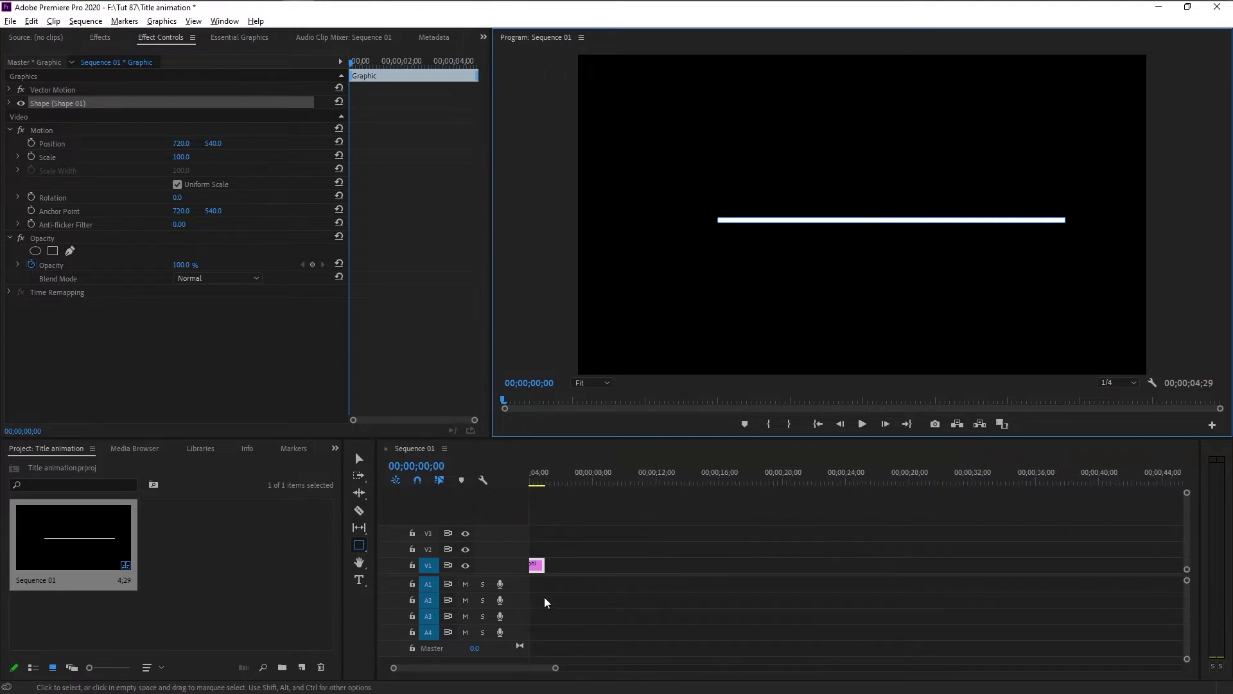
click(429, 666)
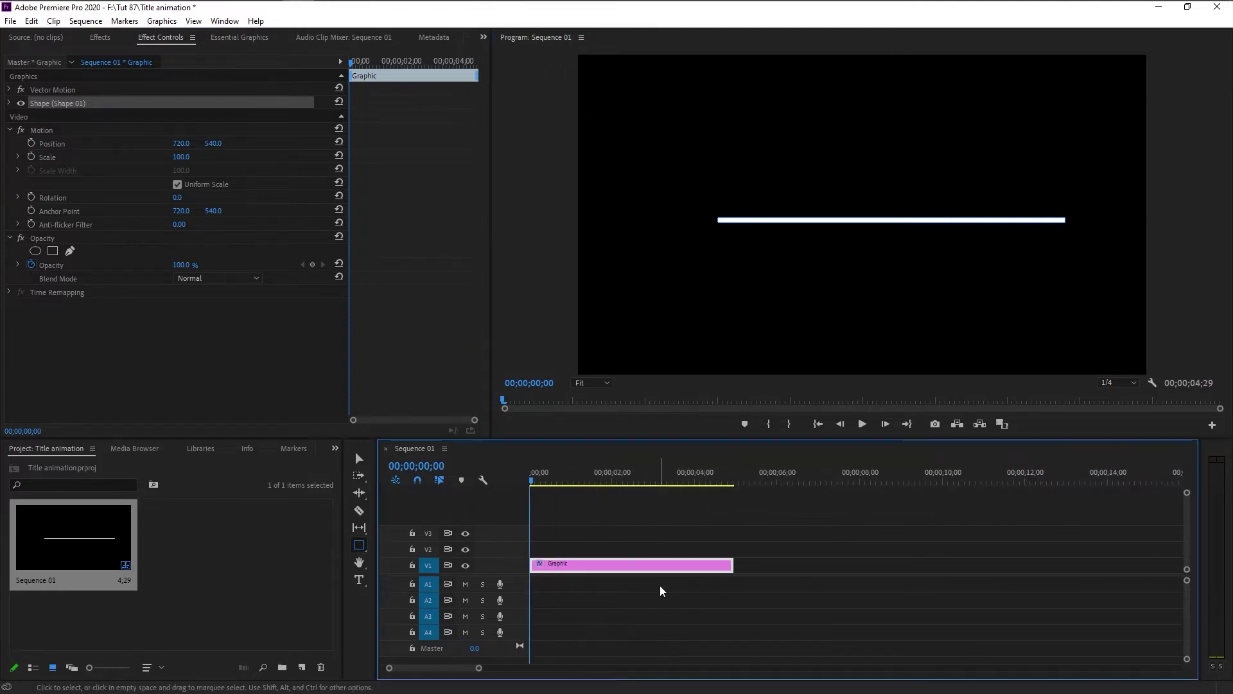
drag(733, 564, 857, 560)
- Move the line shape's anchor point to the middle of its left end
key(v)
click(800, 251)
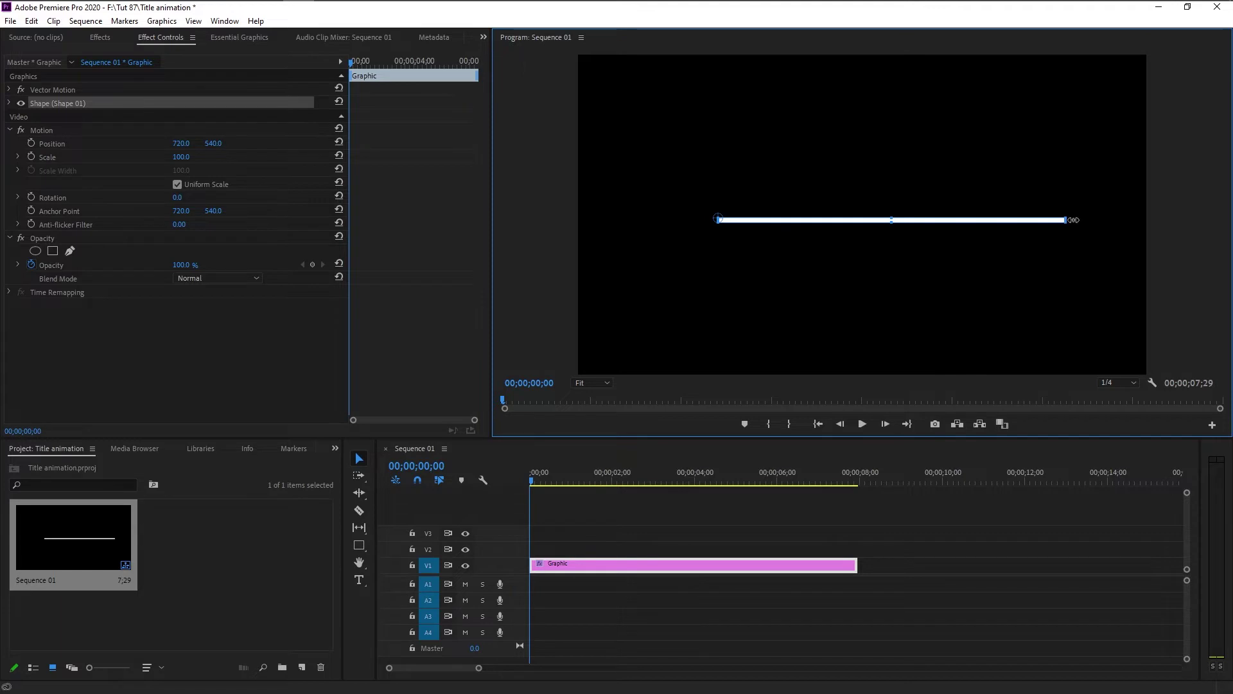
click(589, 384)
click(578, 453)
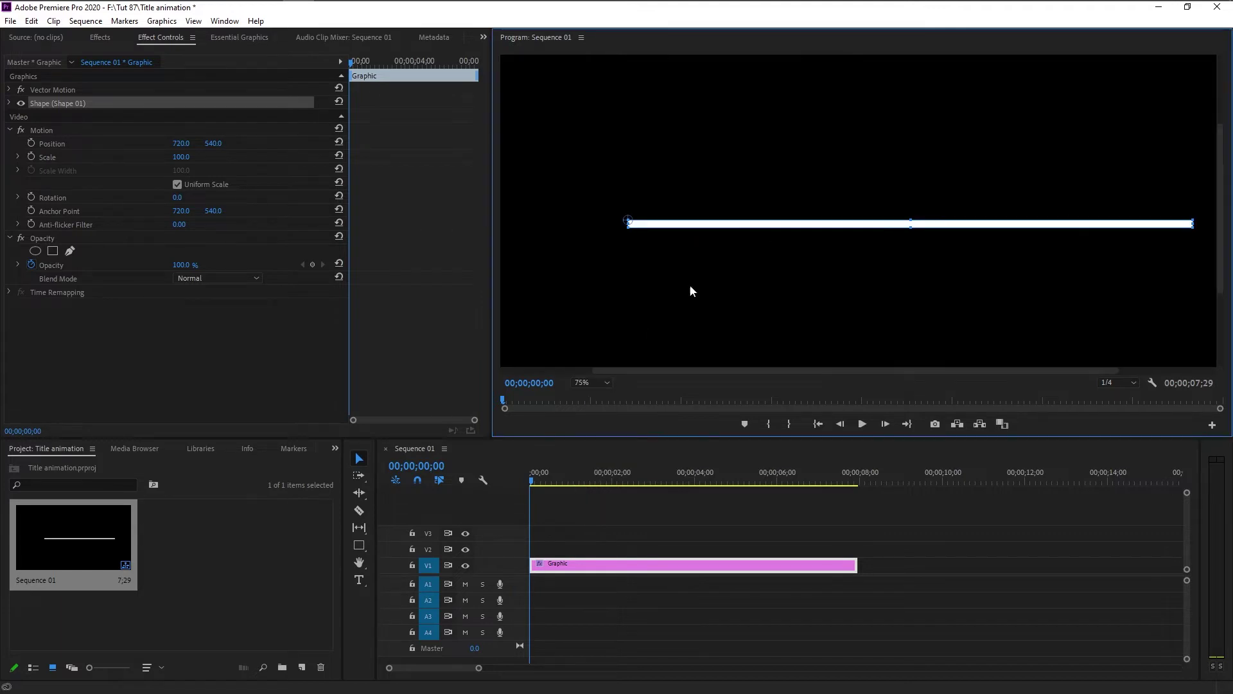
click(633, 235)
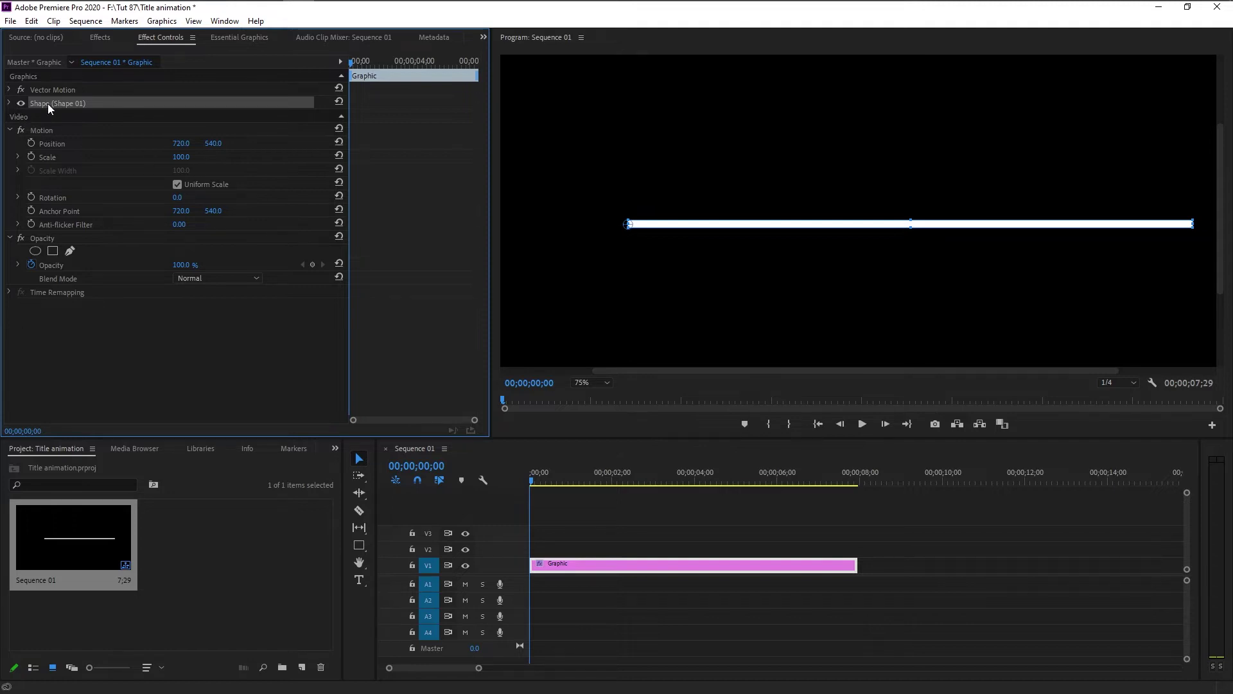
- Turn off Uniform Scale in the transform properties of Shape 01
click(9, 103)
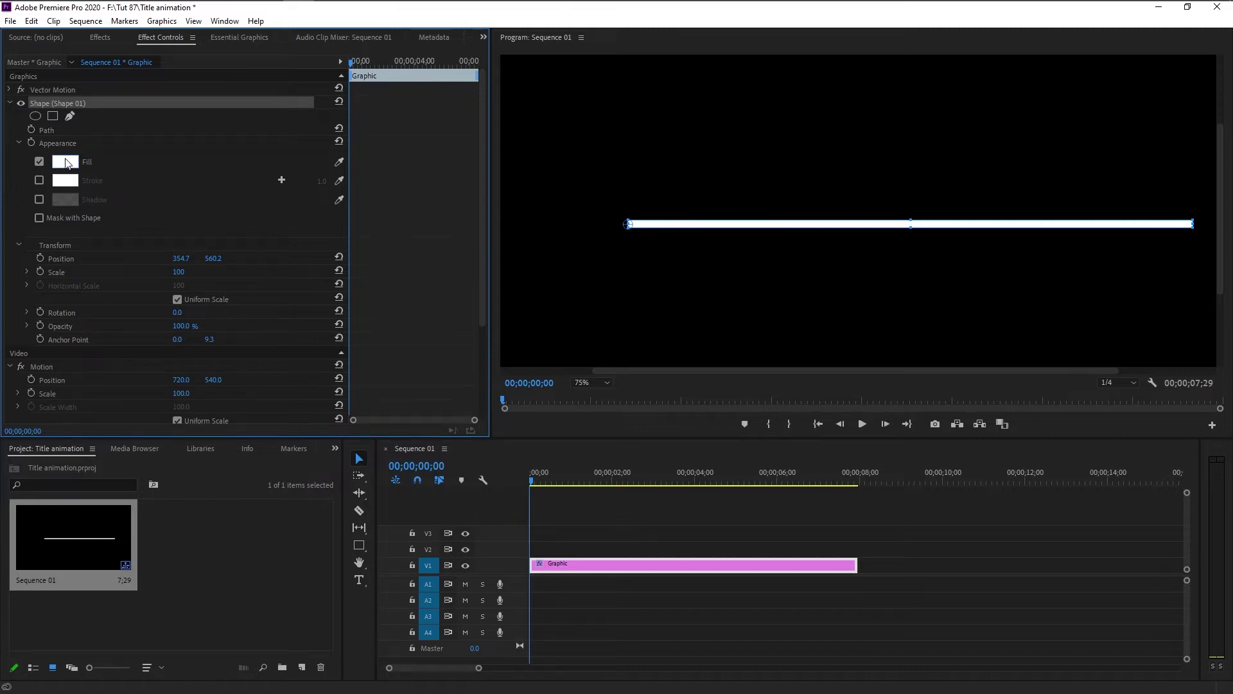
scroll(257, 224, down, 1)
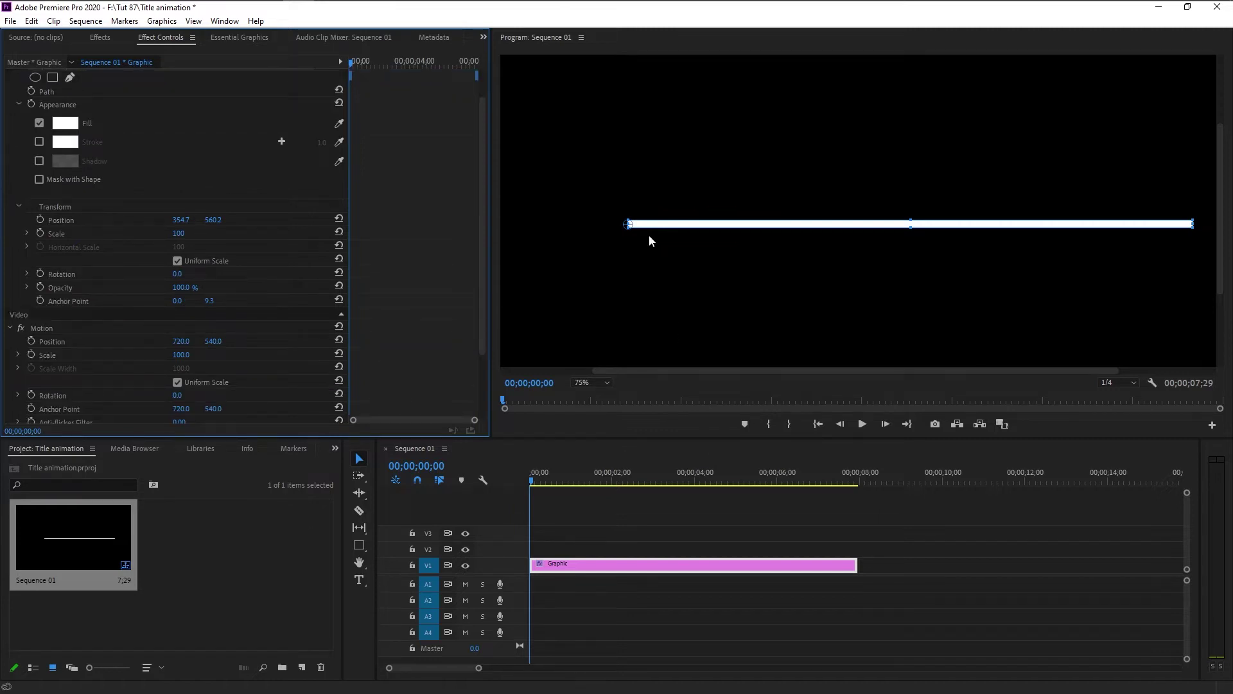
click(177, 262)
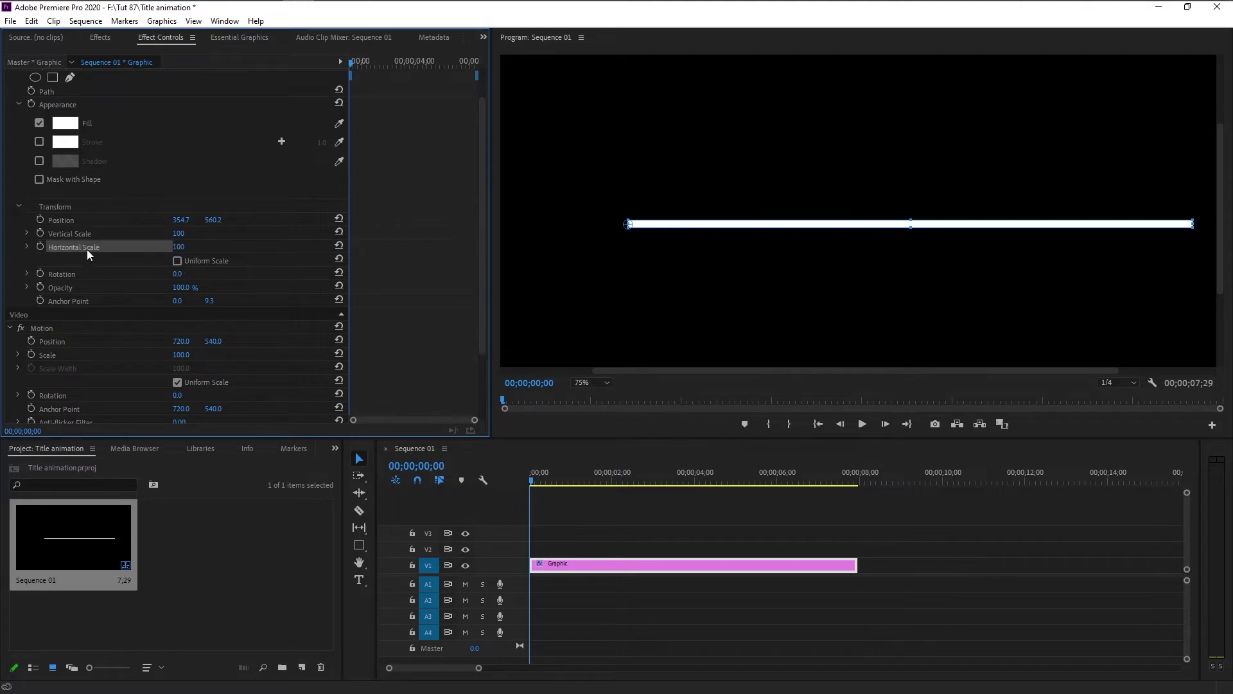
- Try scaling the line horizontally with its anchor point at each end, then restore Horizontal Scale 100 and the left-end anchor
drag(179, 247, 116, 246)
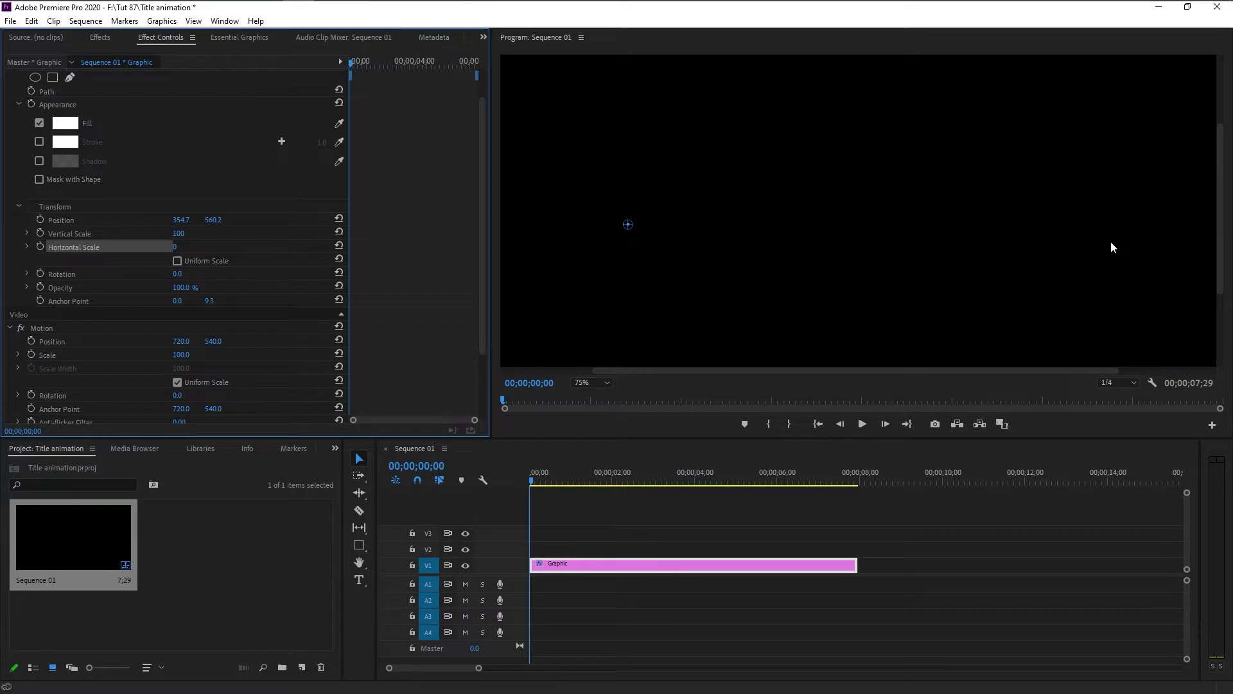
drag(176, 248, 250, 248)
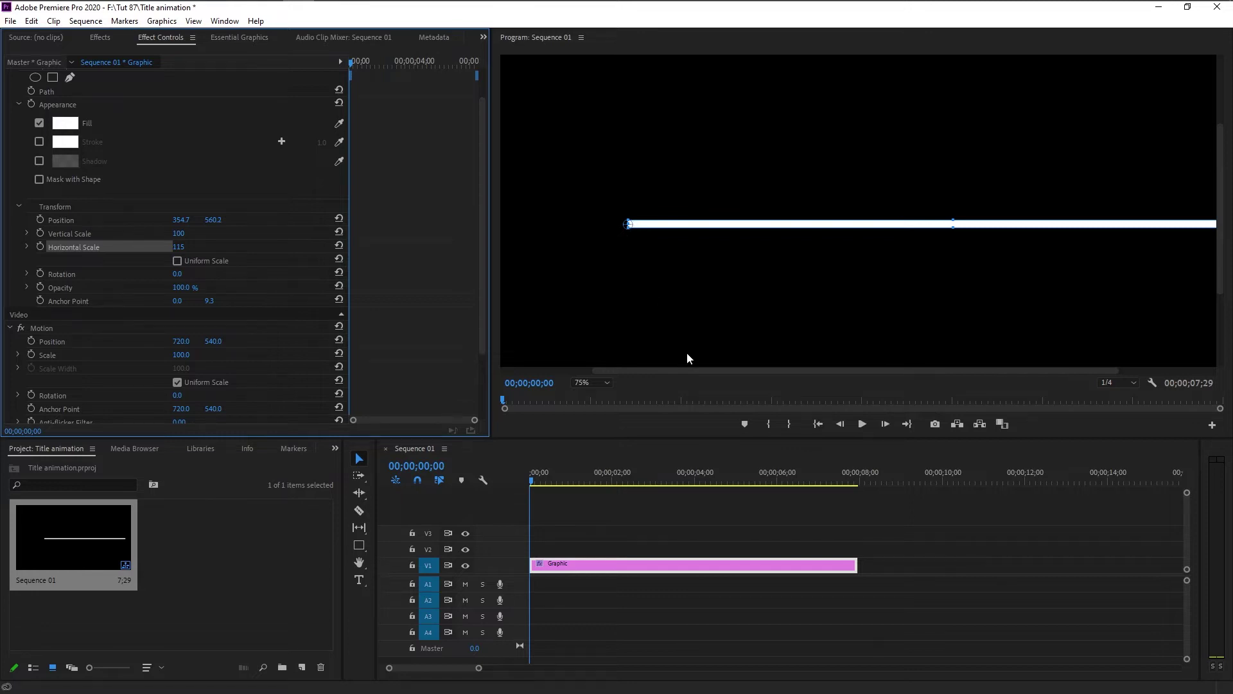
drag(675, 370, 734, 370)
drag(557, 228, 1116, 225)
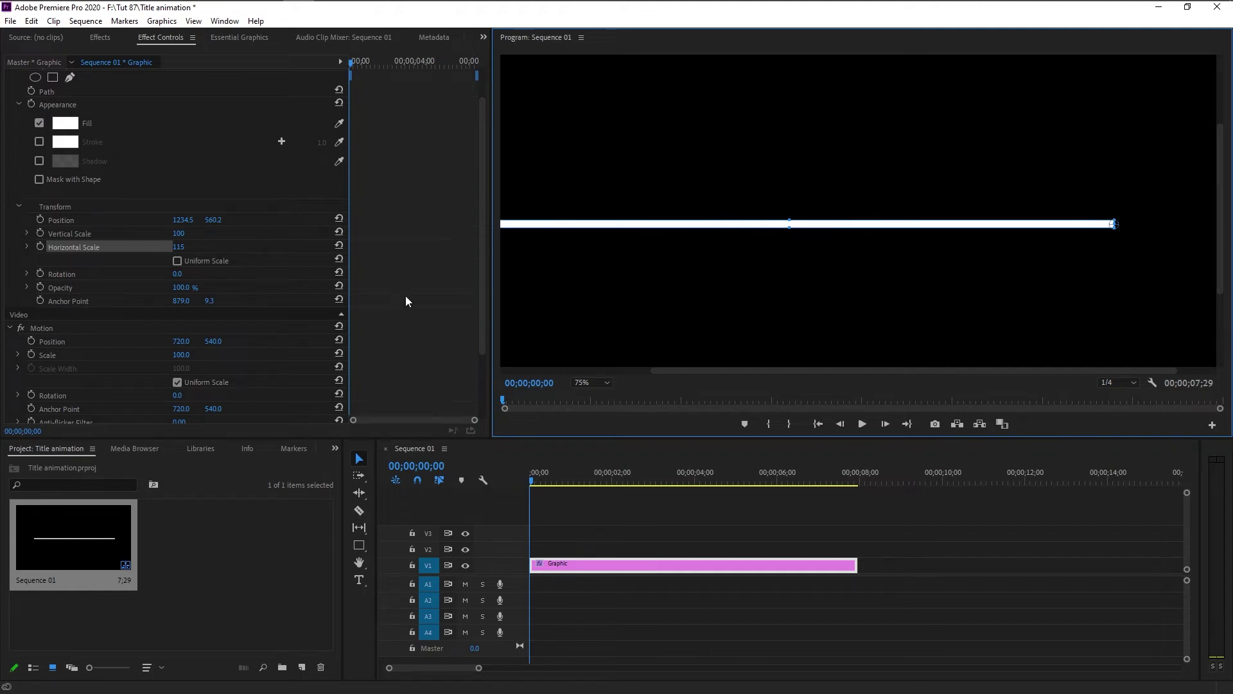
click(180, 248)
drag(179, 248, 215, 248)
drag(1113, 224, 550, 228)
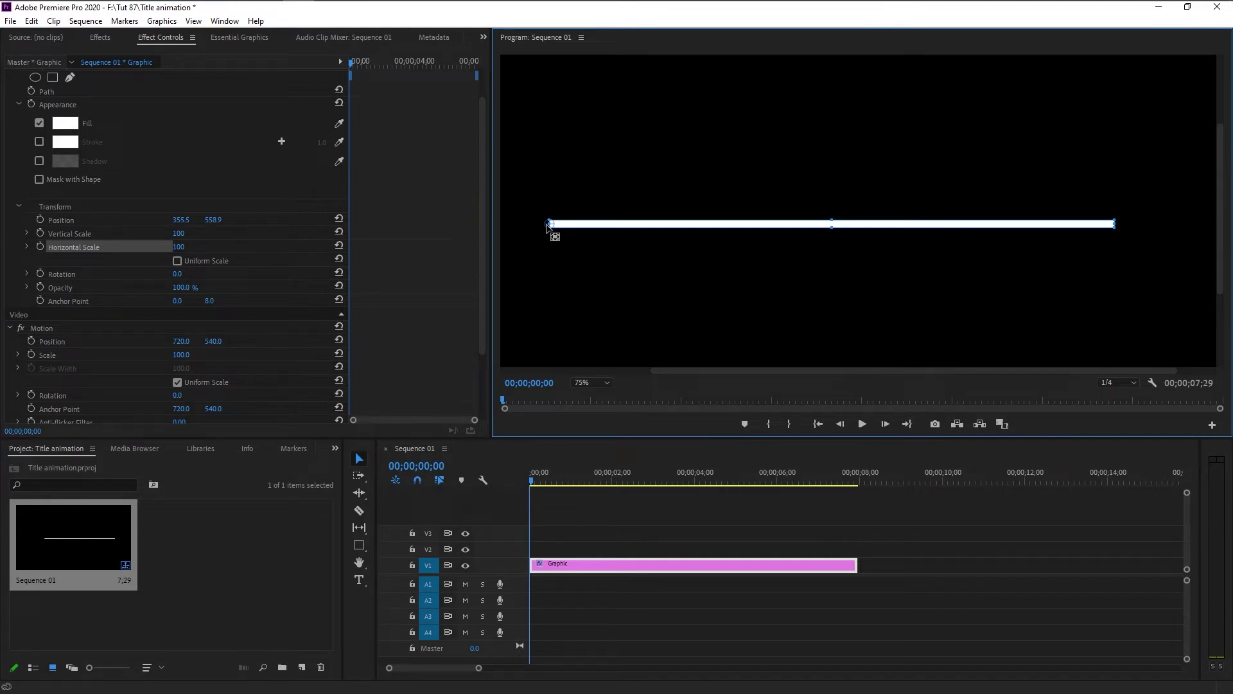
- Enable keyframing for the shape's Horizontal Scale at 00;00;00;00 and set the value to 0
click(353, 64)
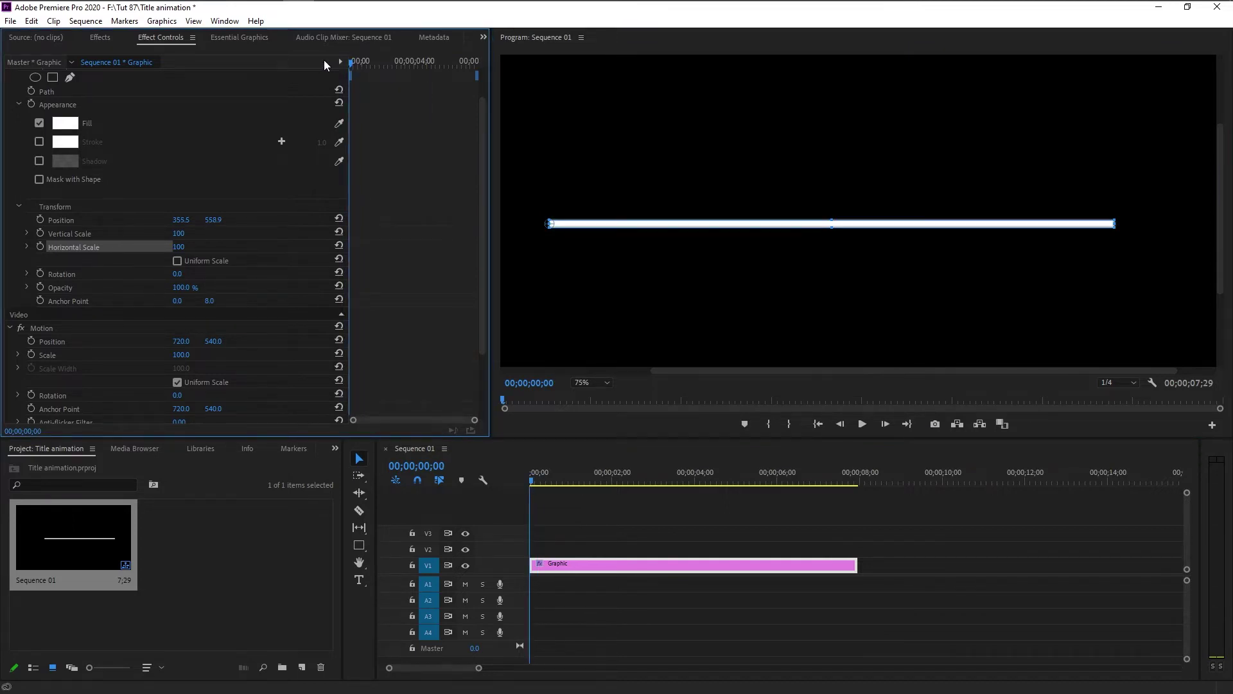
click(40, 246)
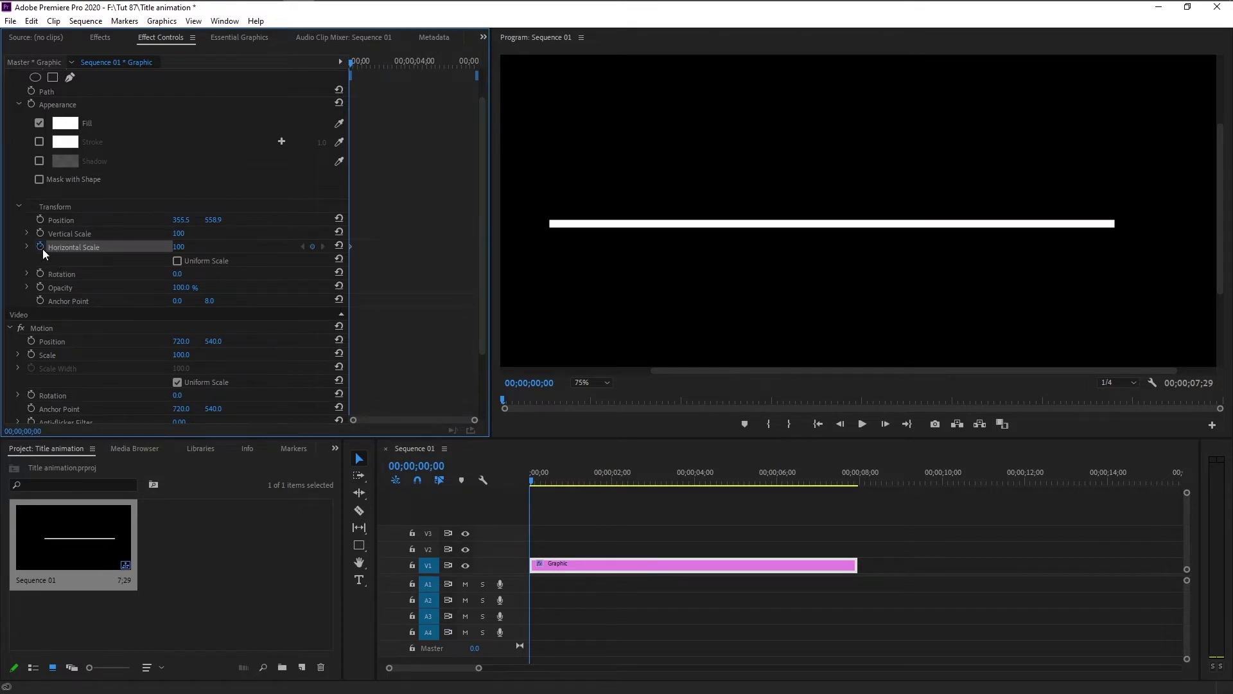
click(180, 247)
text(0)
key(Return)
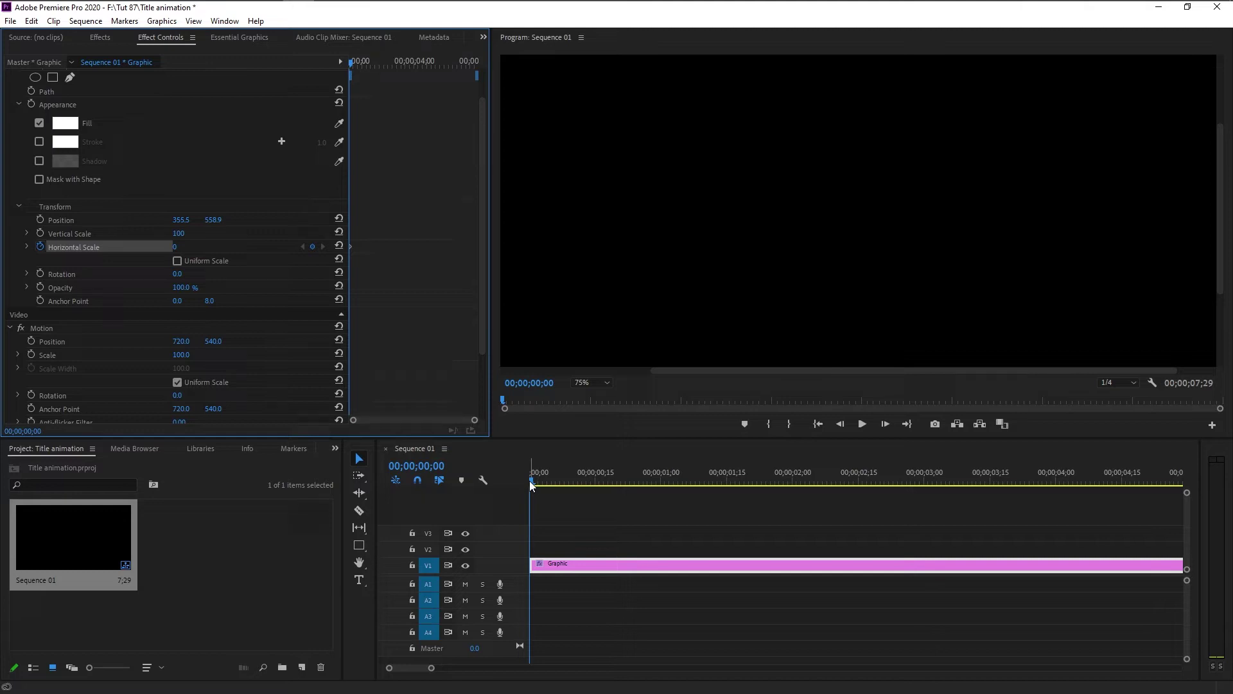
- Add a Horizontal Scale keyframe with a value of 100 at 00;00;00;08
key(Right)
key(Right)
key(Right)
key(Right)
key(Right)
key(Right)
key(Right)
key(Right)
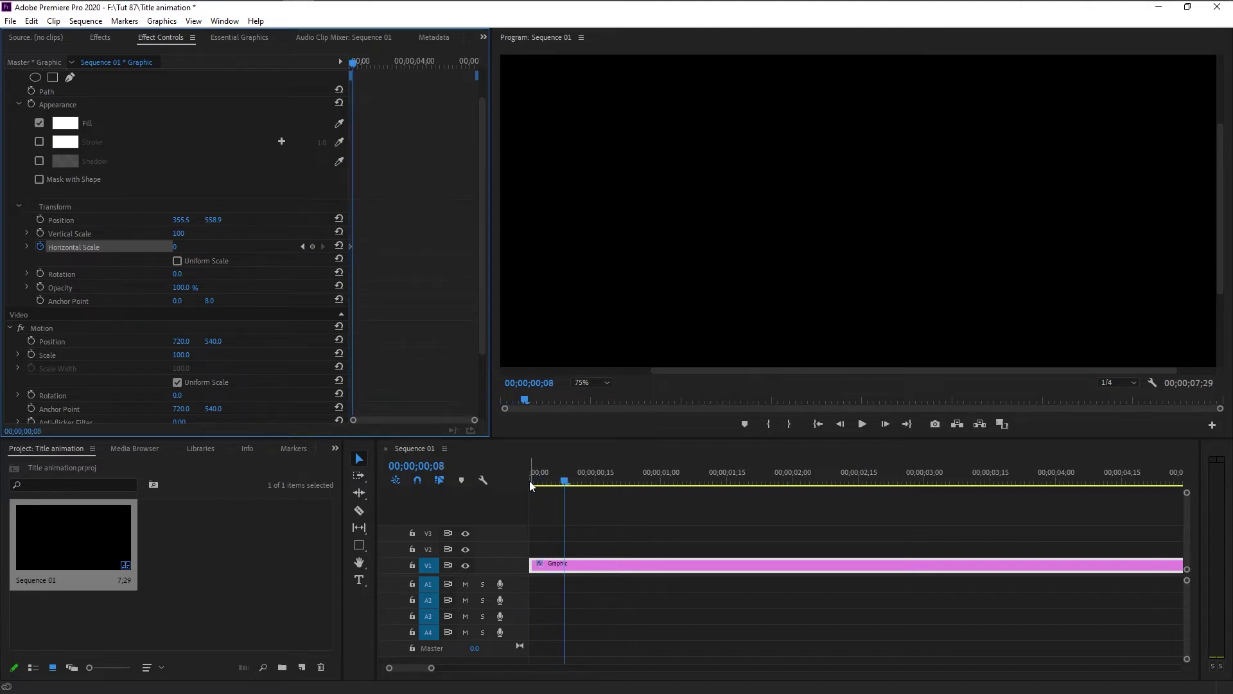
click(178, 247)
text(100)
key(Return)
- Enlarge the keyframe time scale and preview the line's reveal animation several times from the start of the sequence
drag(474, 419, 373, 420)
drag(553, 480, 518, 468)
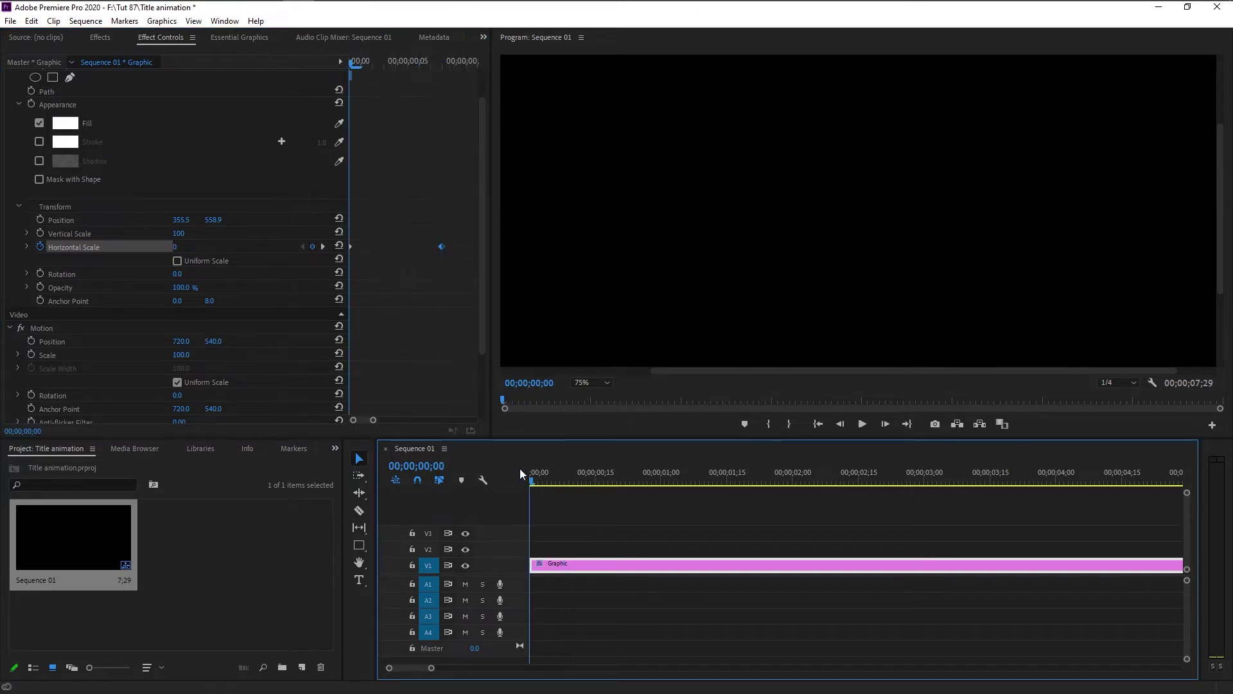
key(space)
key(space)
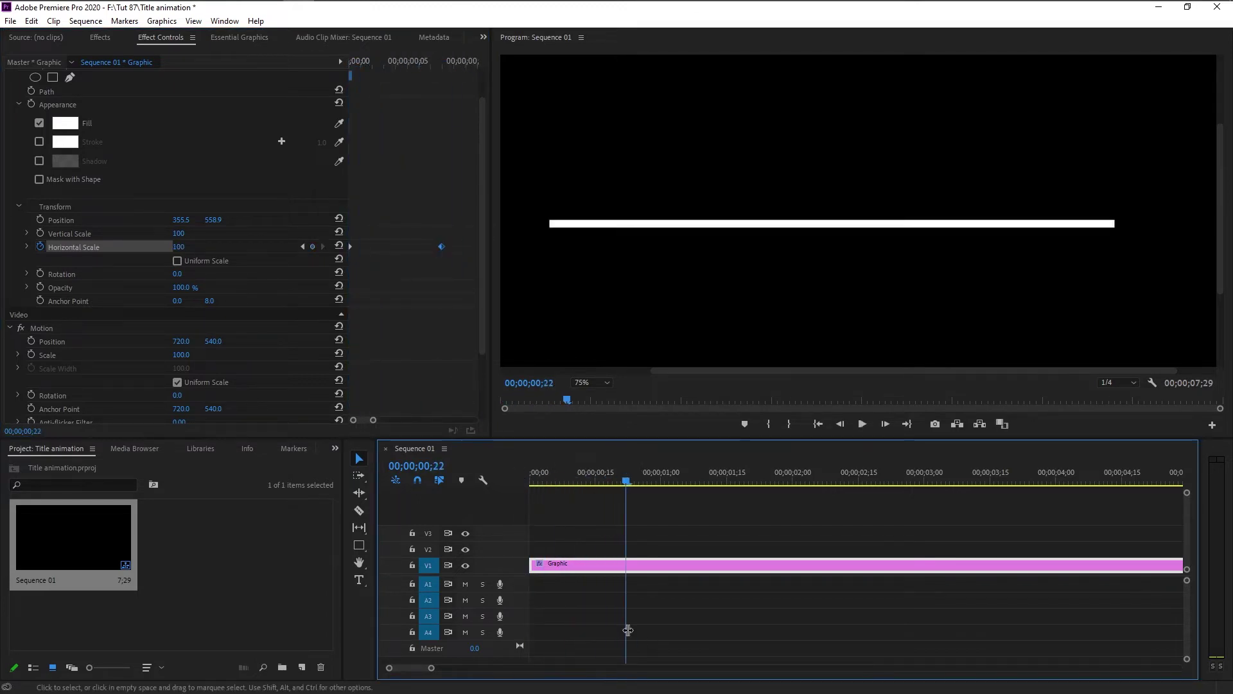
drag(551, 482, 498, 479)
key(space)
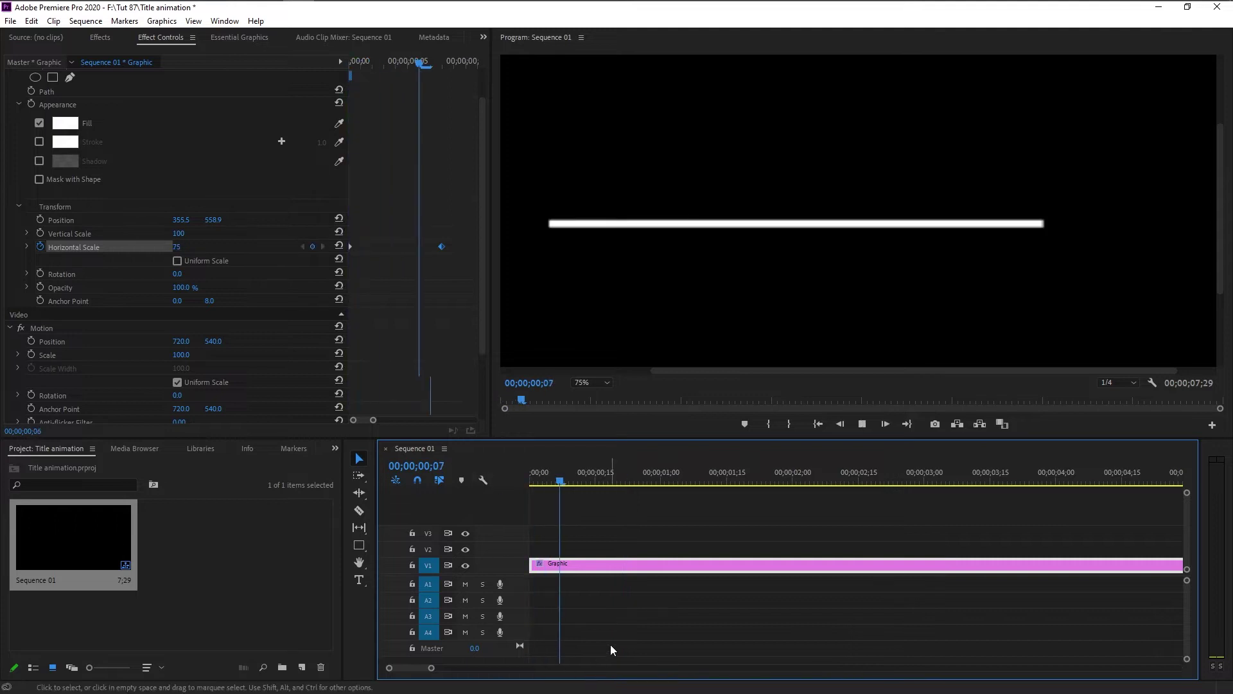
key(space)
drag(545, 475, 522, 477)
key(space)
key(space)
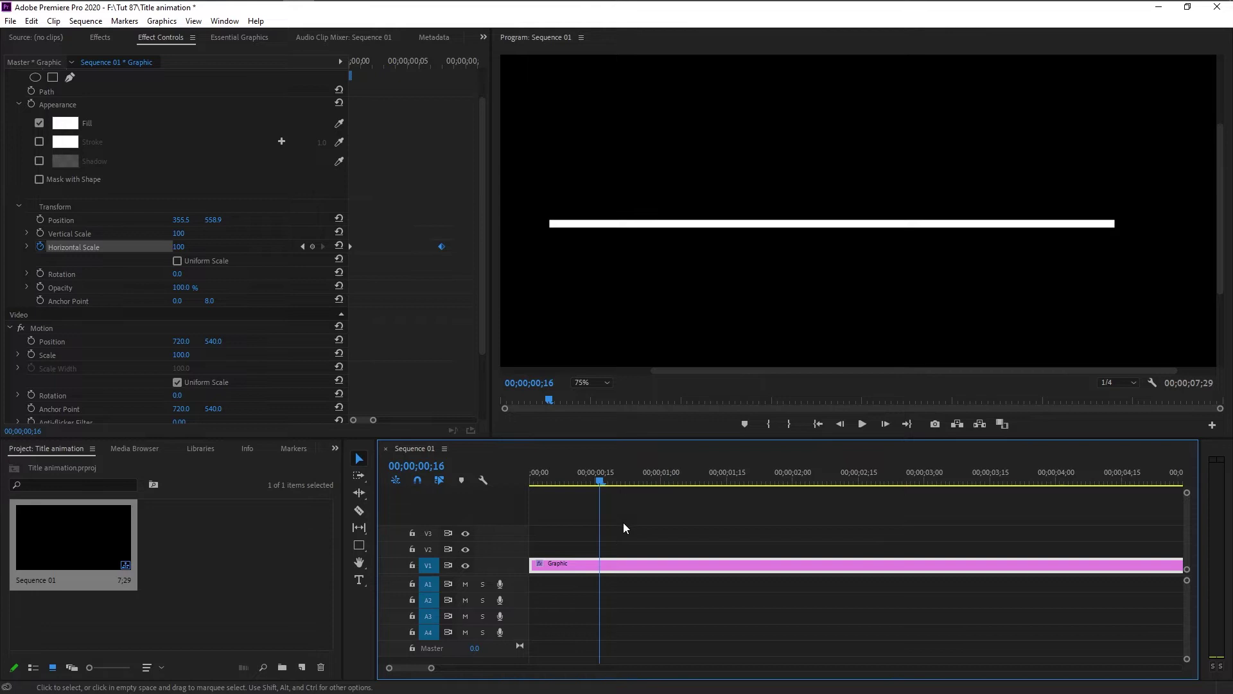
- Move the second Horizontal Scale keyframe about one frame later and replay the line's reveal from the start
drag(443, 245, 453, 245)
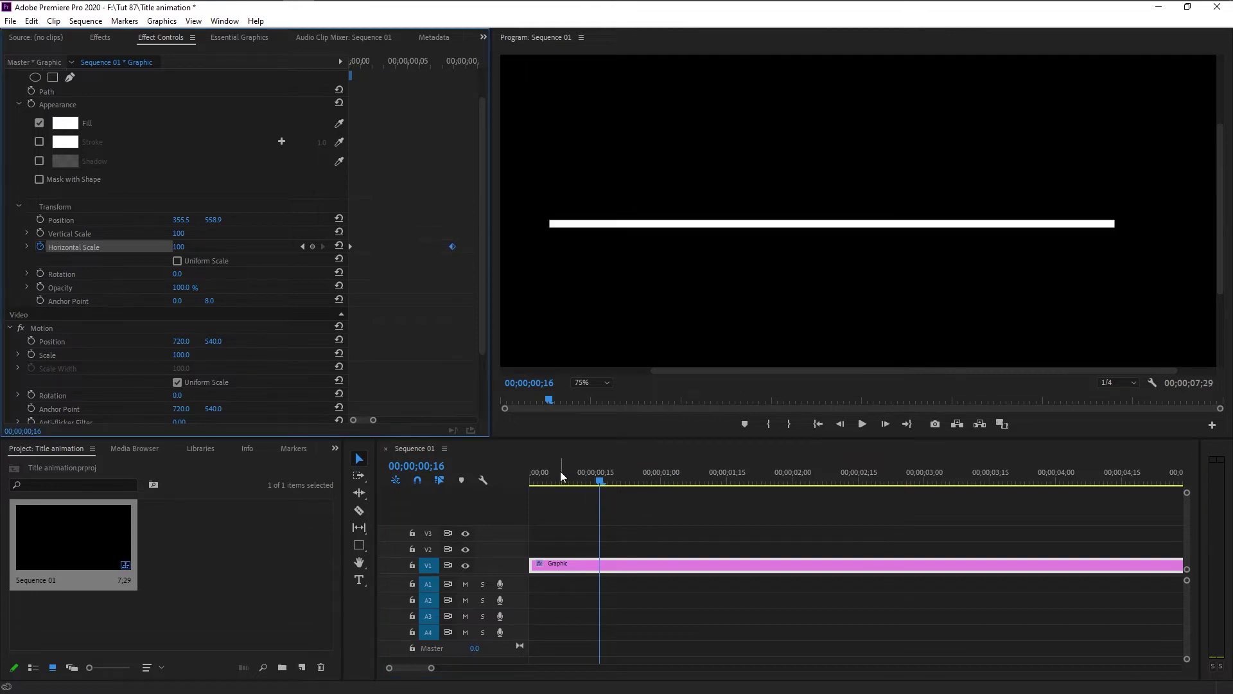
click(609, 638)
key(Home)
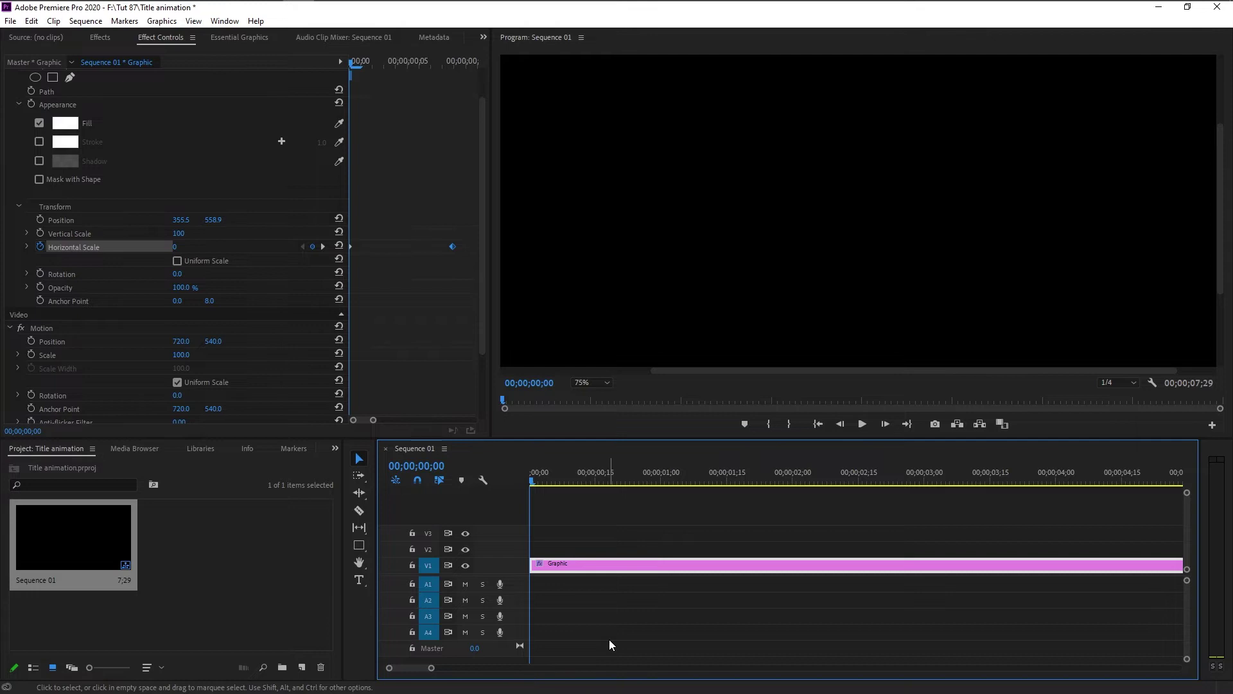
key(space)
key(space)
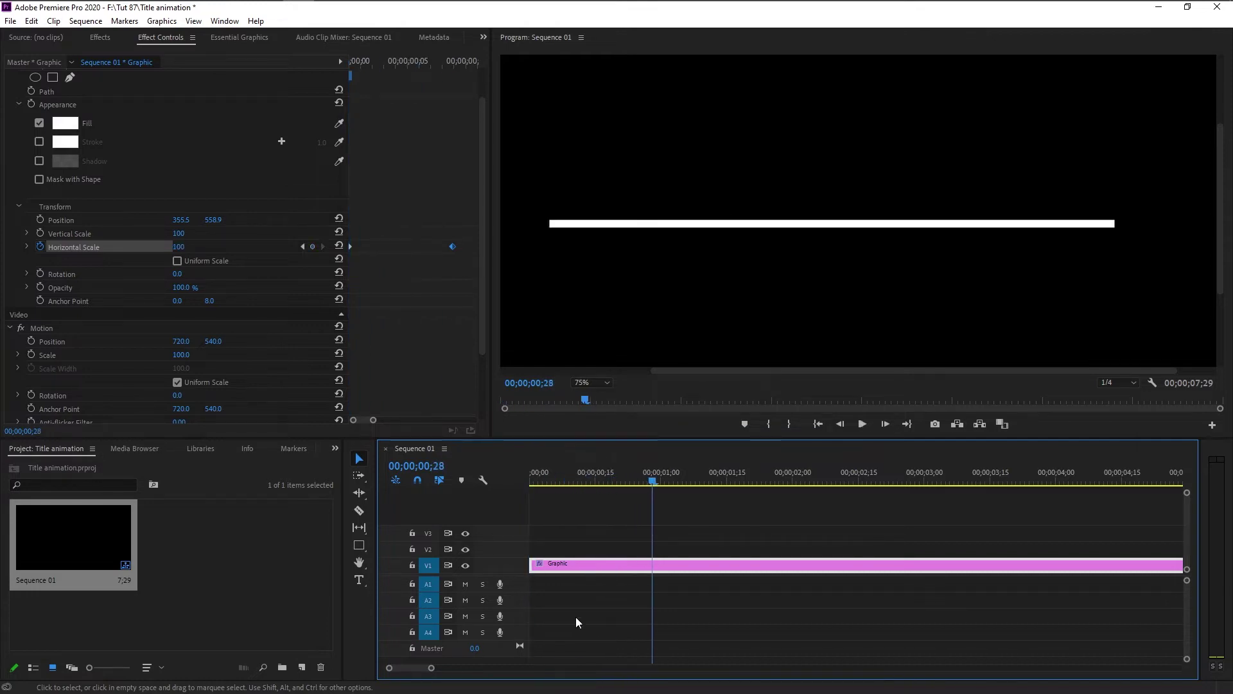
click(536, 477)
key(space)
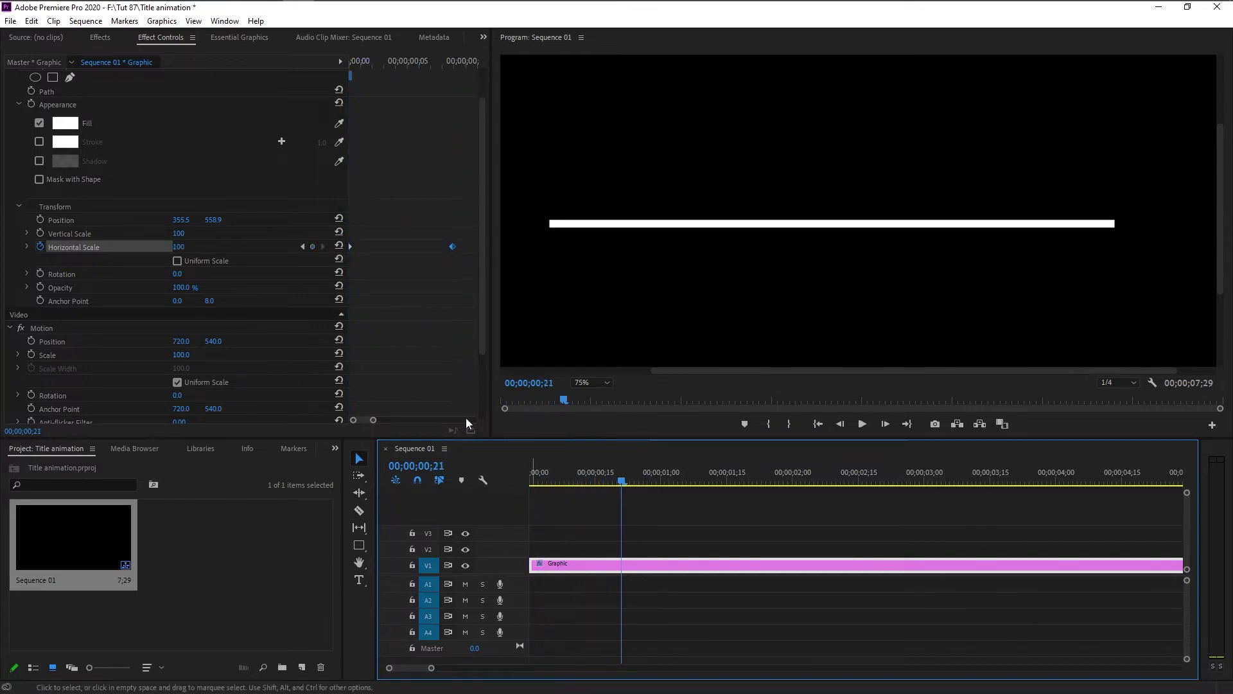
click(608, 479)
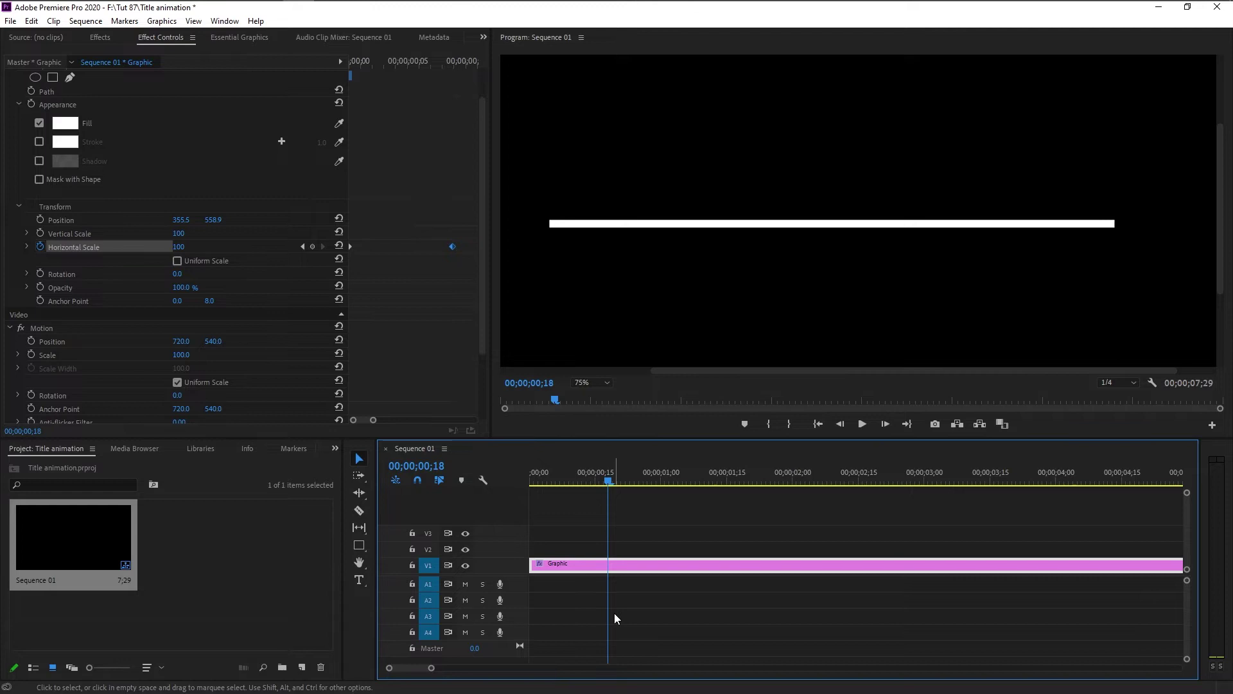
key(Home)
key(space)
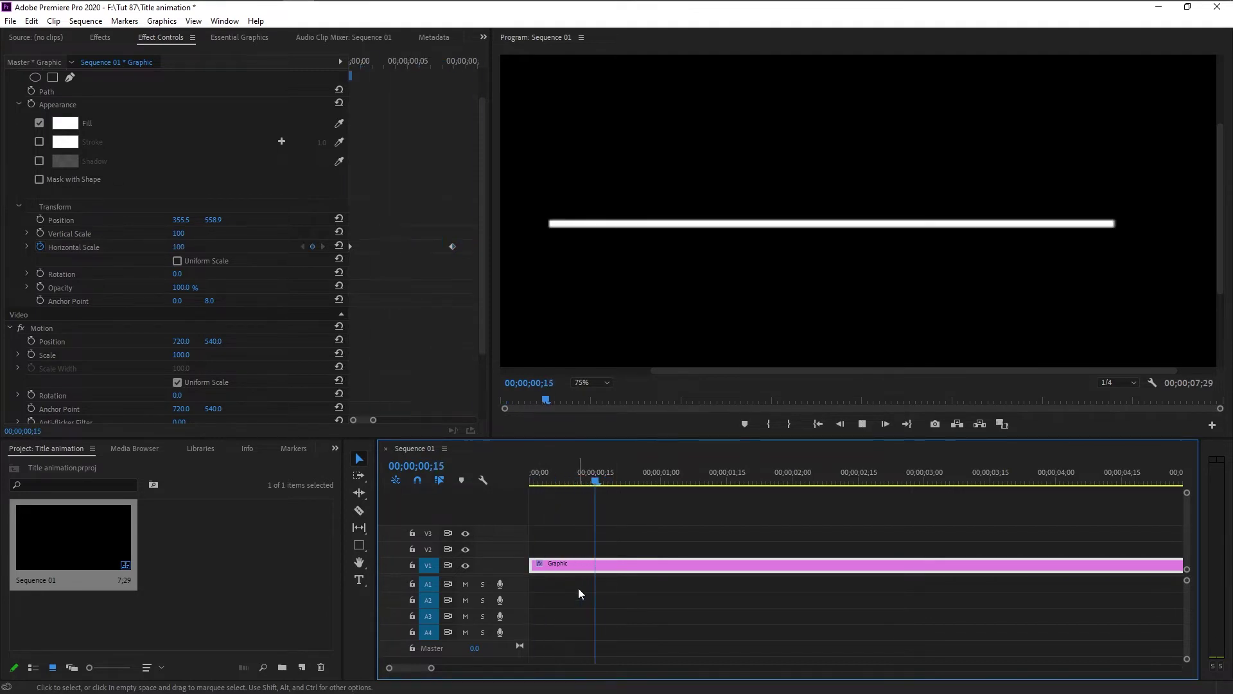
- Apply Ease Out to the line's second Horizontal Scale keyframe and replay the reveal twice from the start
right_click(452, 250)
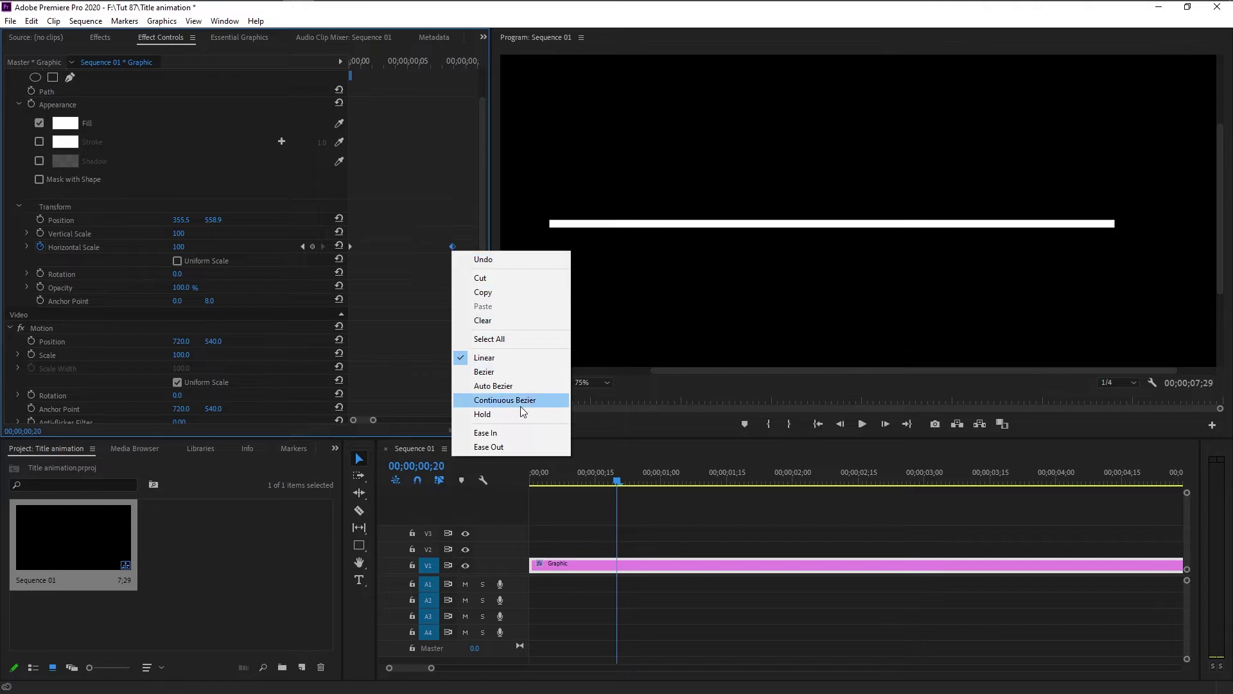
click(532, 448)
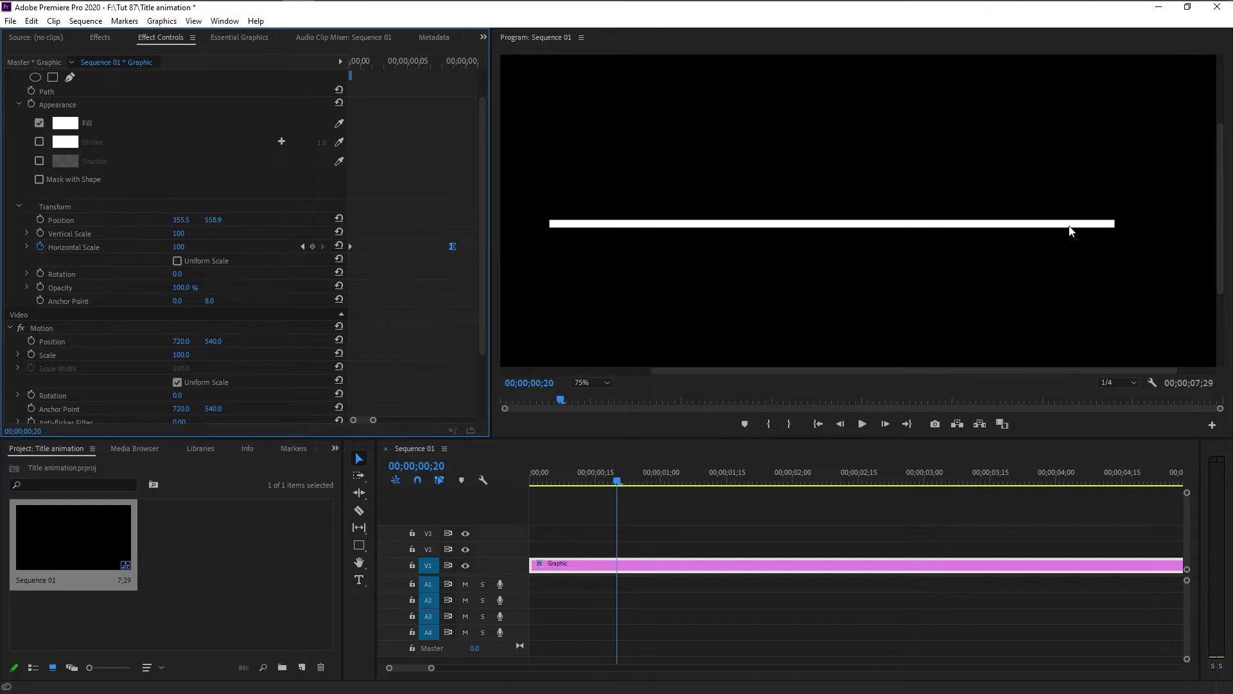
drag(614, 481, 503, 485)
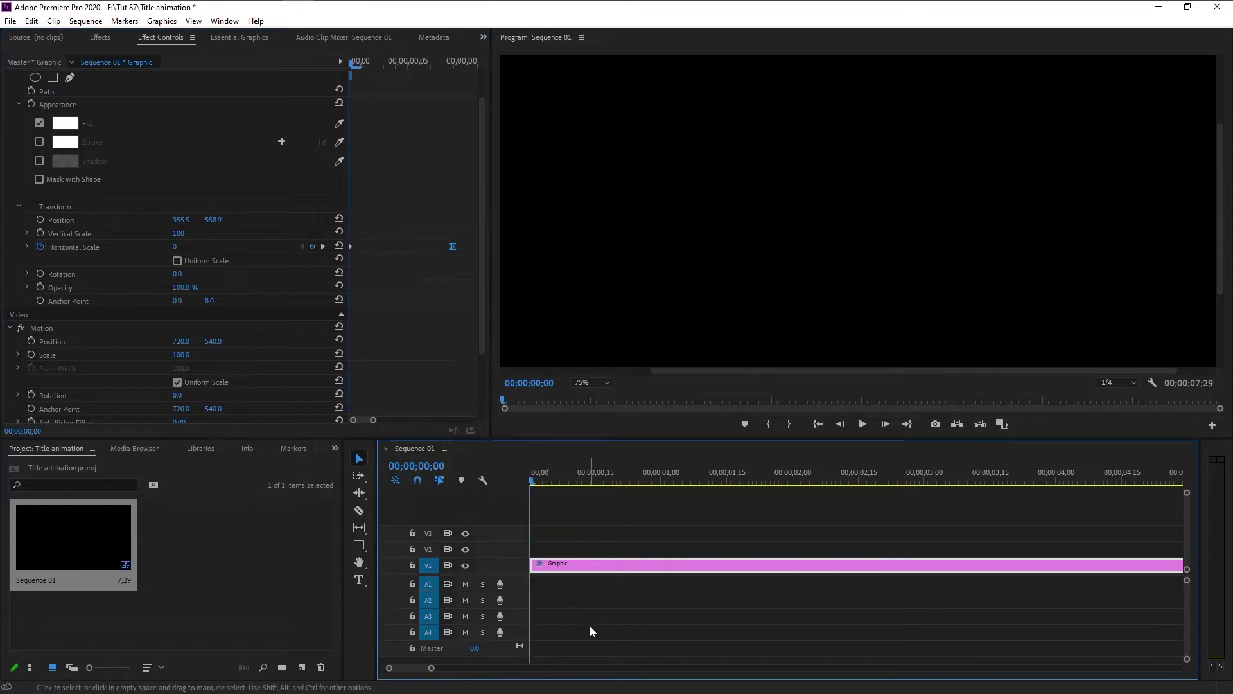
key(space)
key(space)
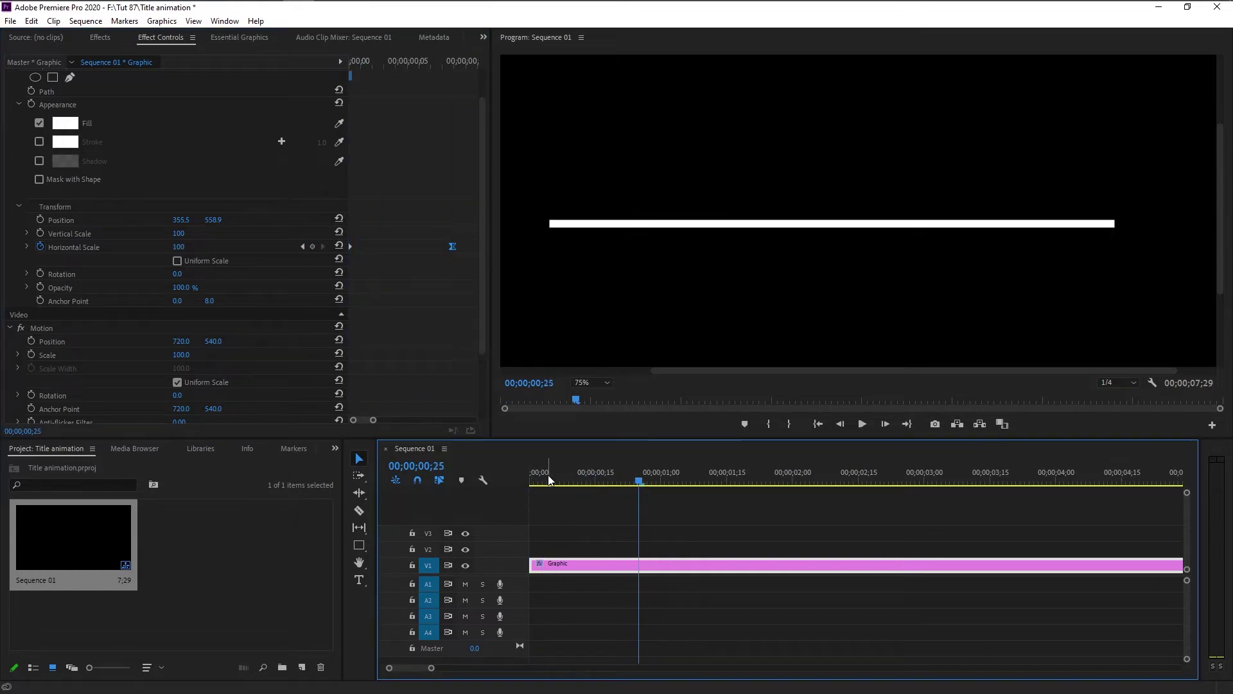
drag(551, 479, 530, 480)
key(space)
key(space)
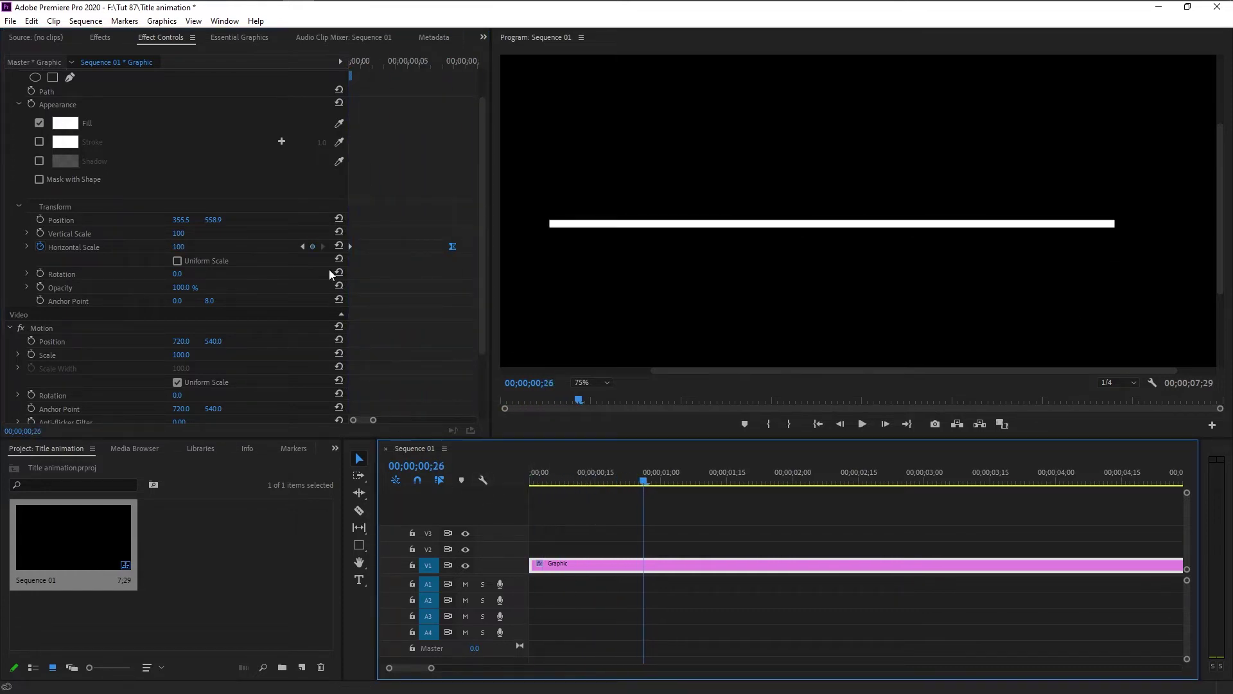
- Set the line's first Horizontal Scale keyframe to Bezier interpolation and replay the reveal from the start
right_click(350, 249)
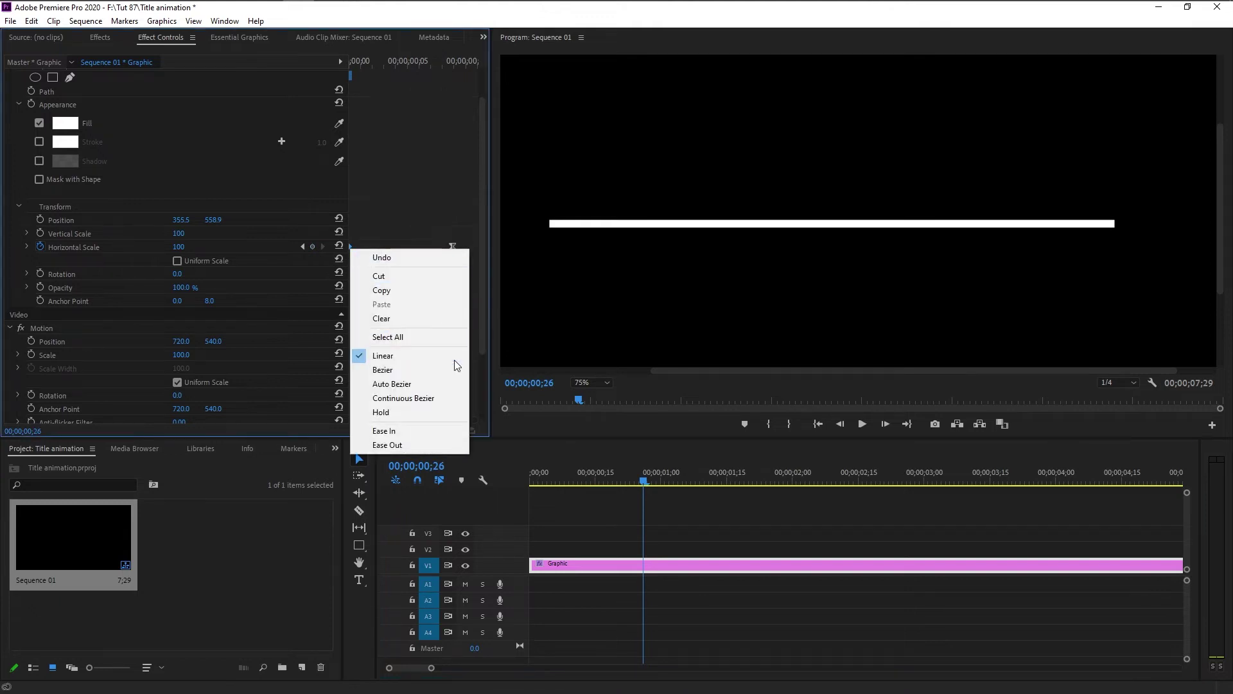
click(460, 371)
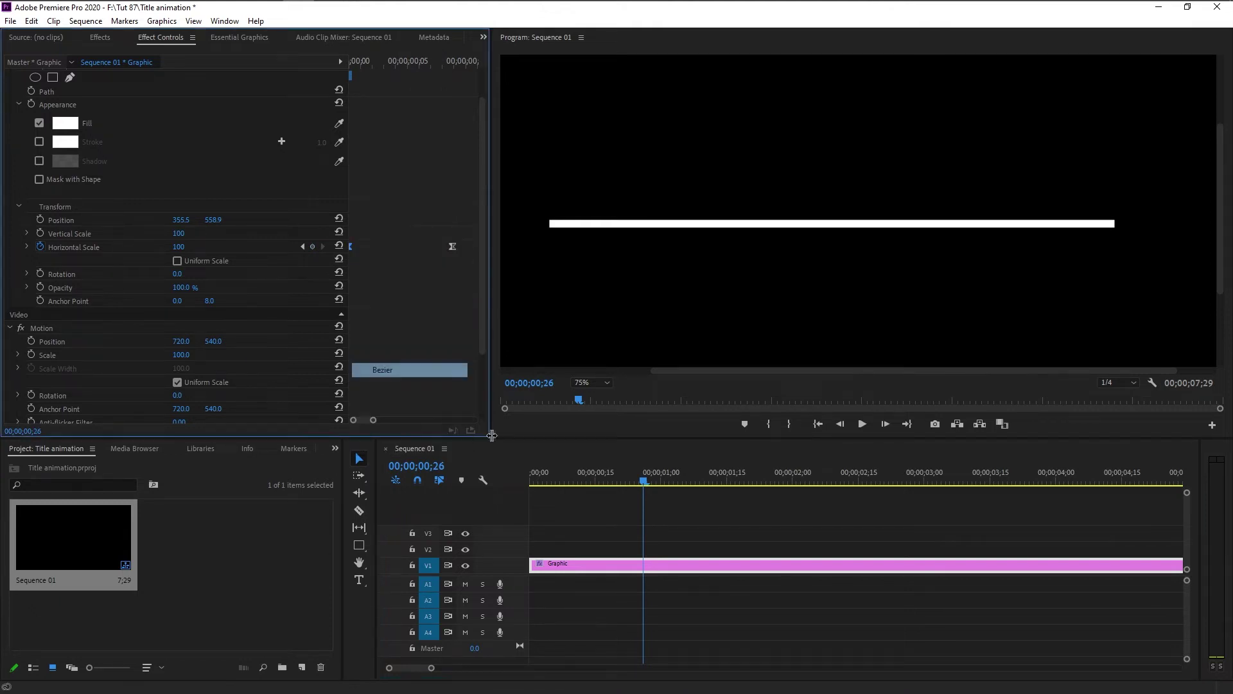
click(533, 479)
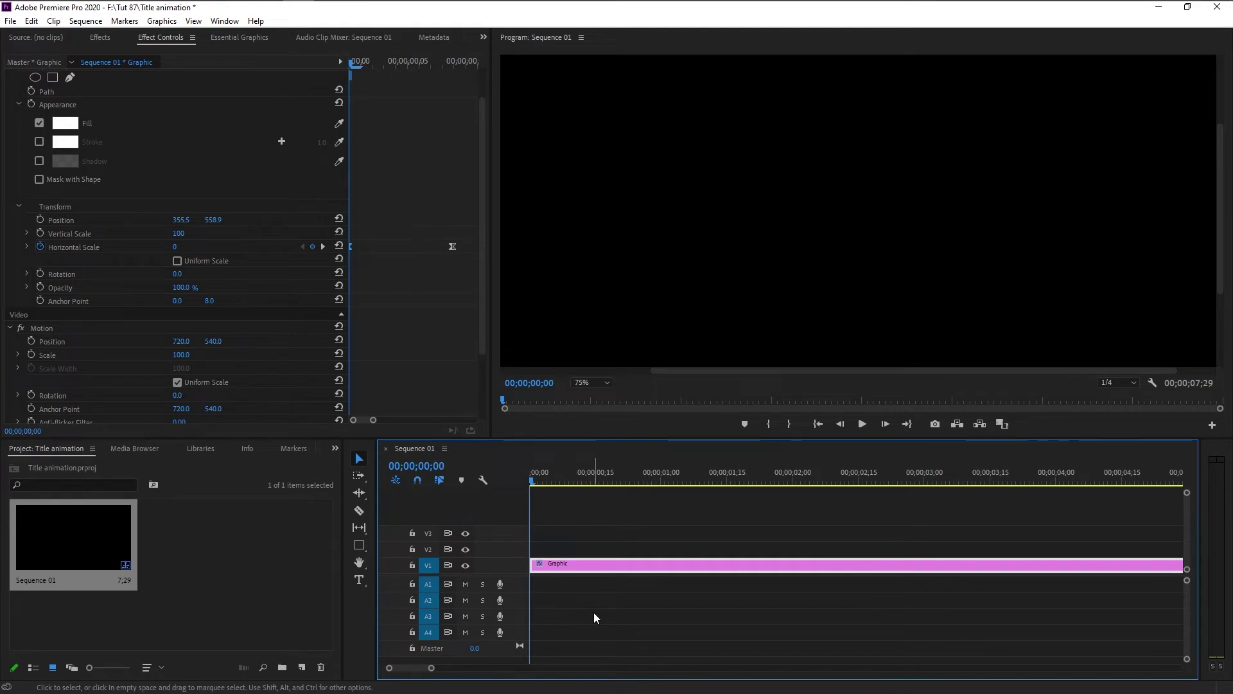
key(space)
drag(542, 478, 488, 502)
key(space)
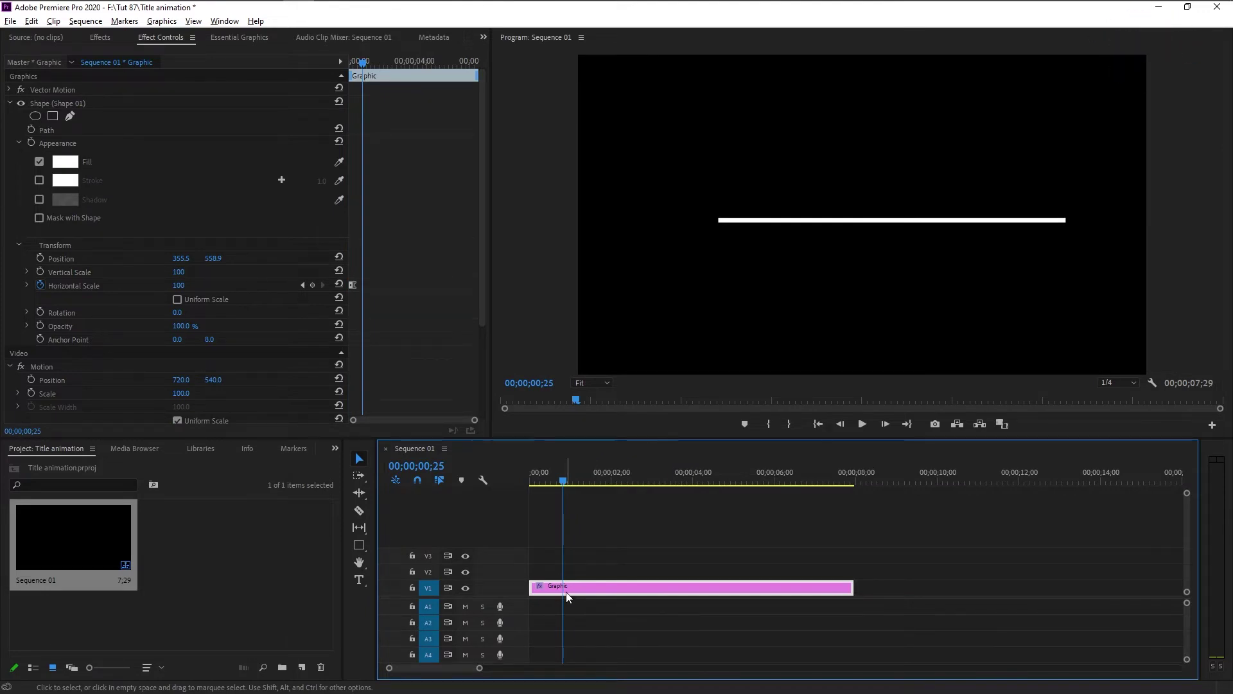
- Duplicate the line's graphic clip onto track V2 and remove all Horizontal Scale keyframes from the copy
drag(568, 587, 568, 568)
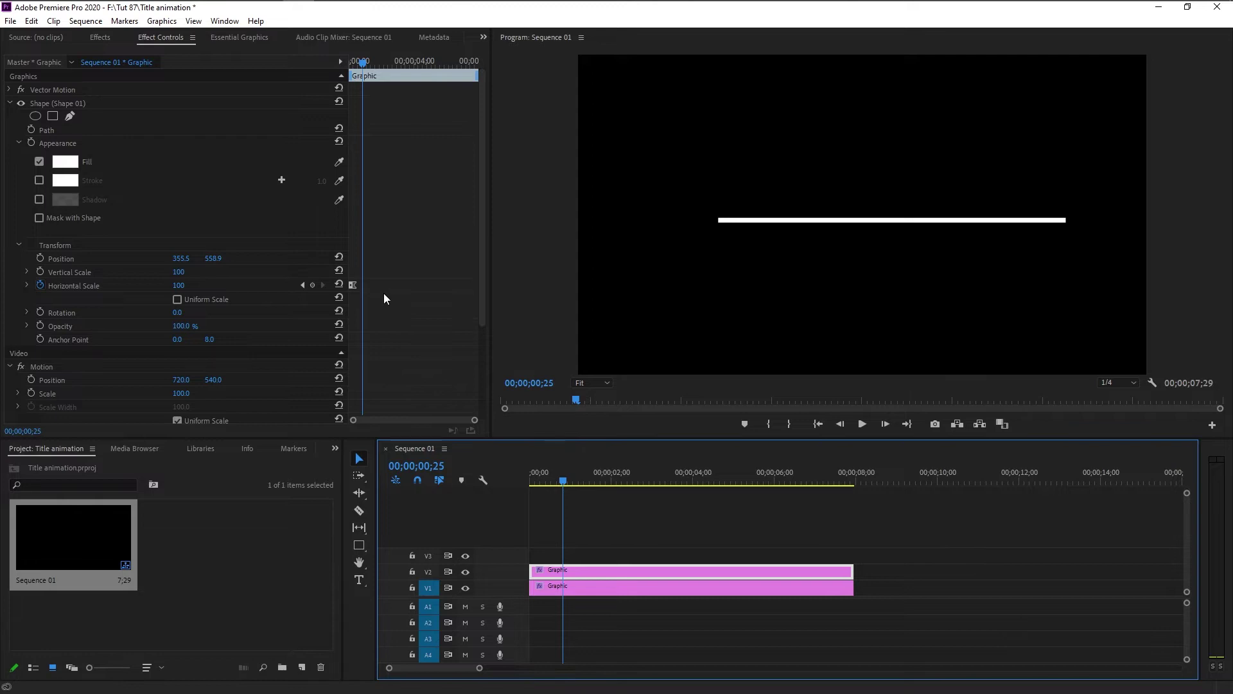
drag(394, 297, 330, 273)
key(Delete)
click(41, 288)
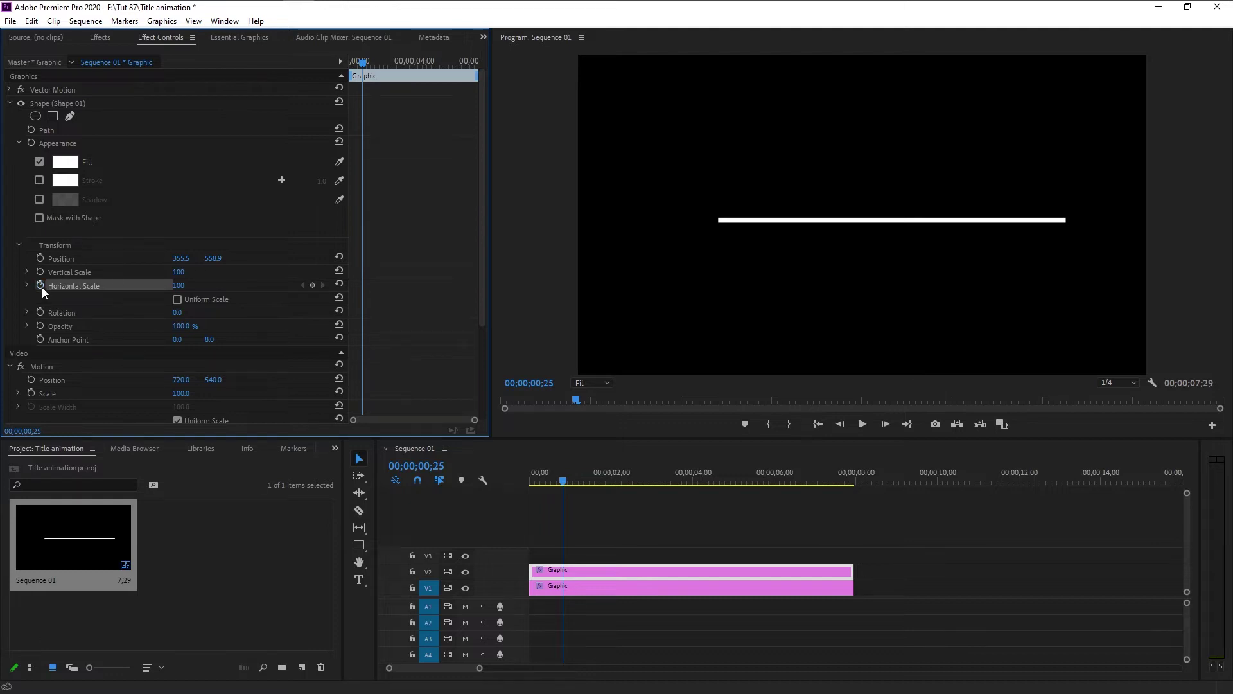
- Set the preview zoom to 75% and stretch the copied line upward into a thick white bar
click(604, 386)
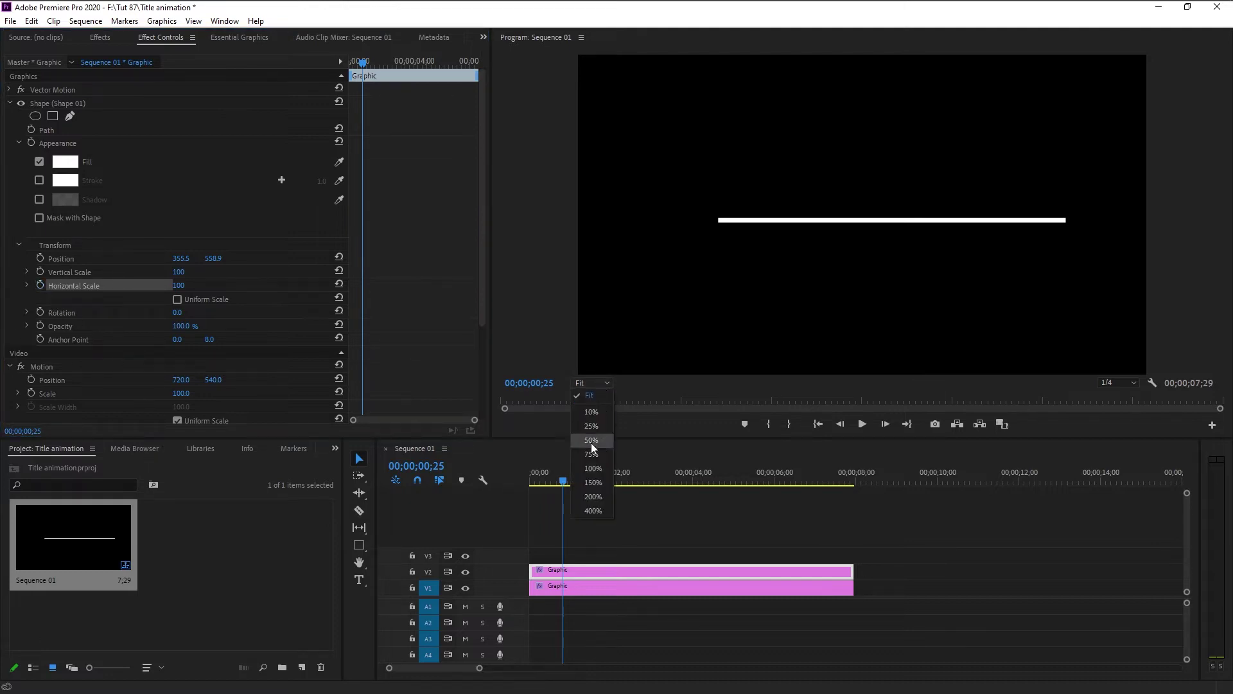
click(587, 464)
click(808, 231)
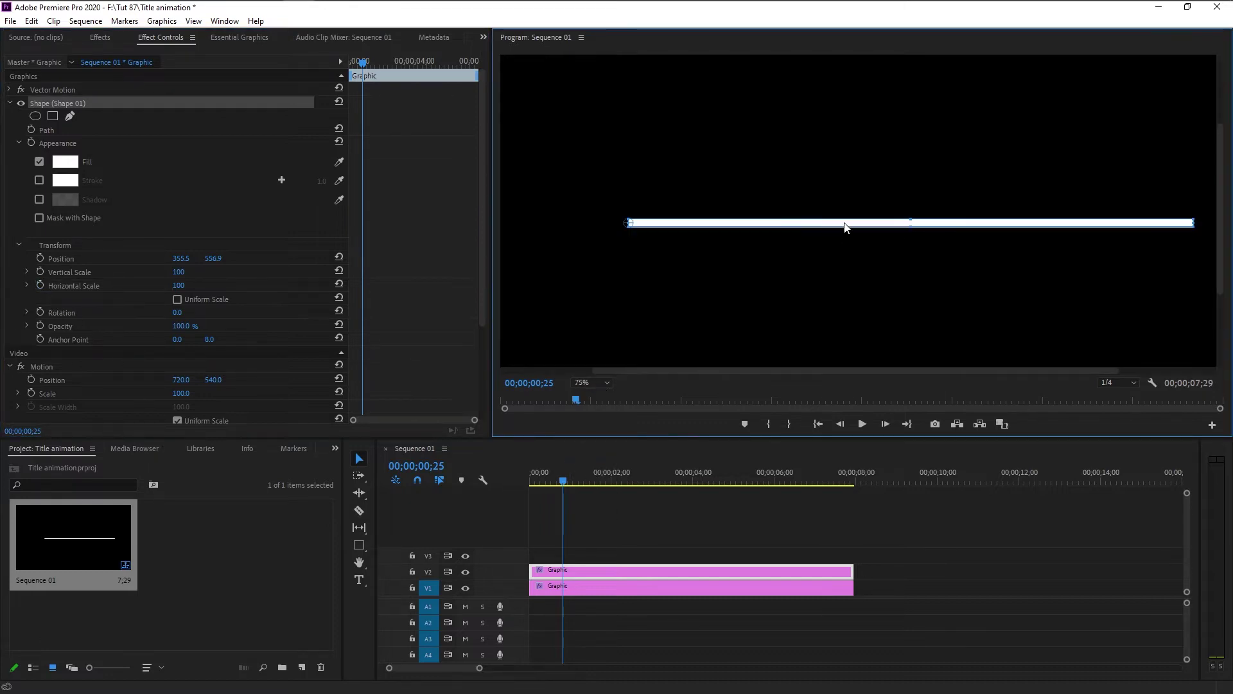
drag(912, 217, 911, 166)
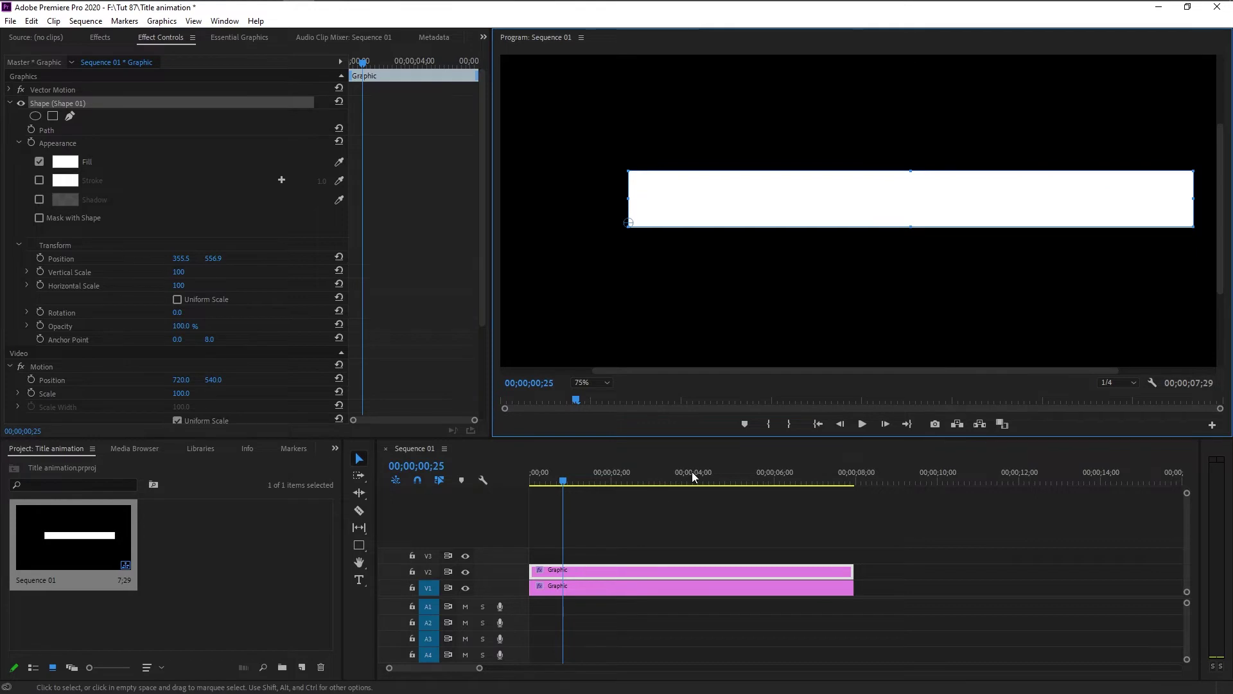
- Raise the bar to leave a small gap above the line and place its anchor point at the middle of its right edge
click(552, 478)
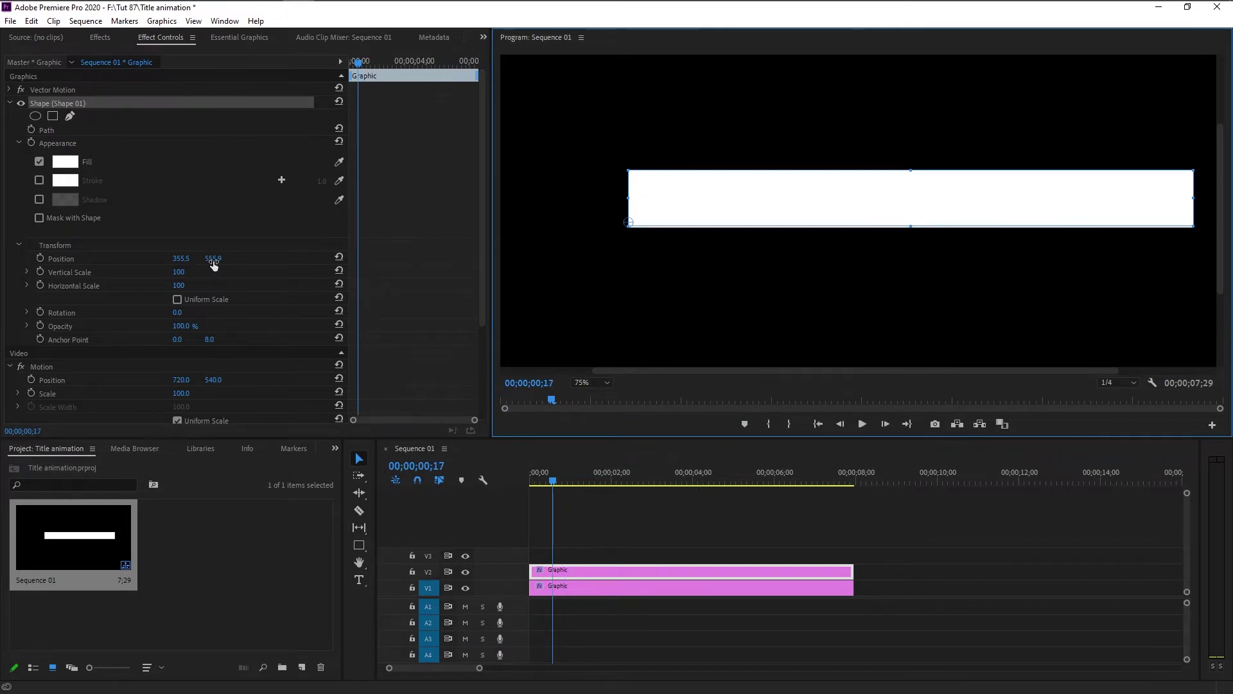
drag(217, 264, 195, 263)
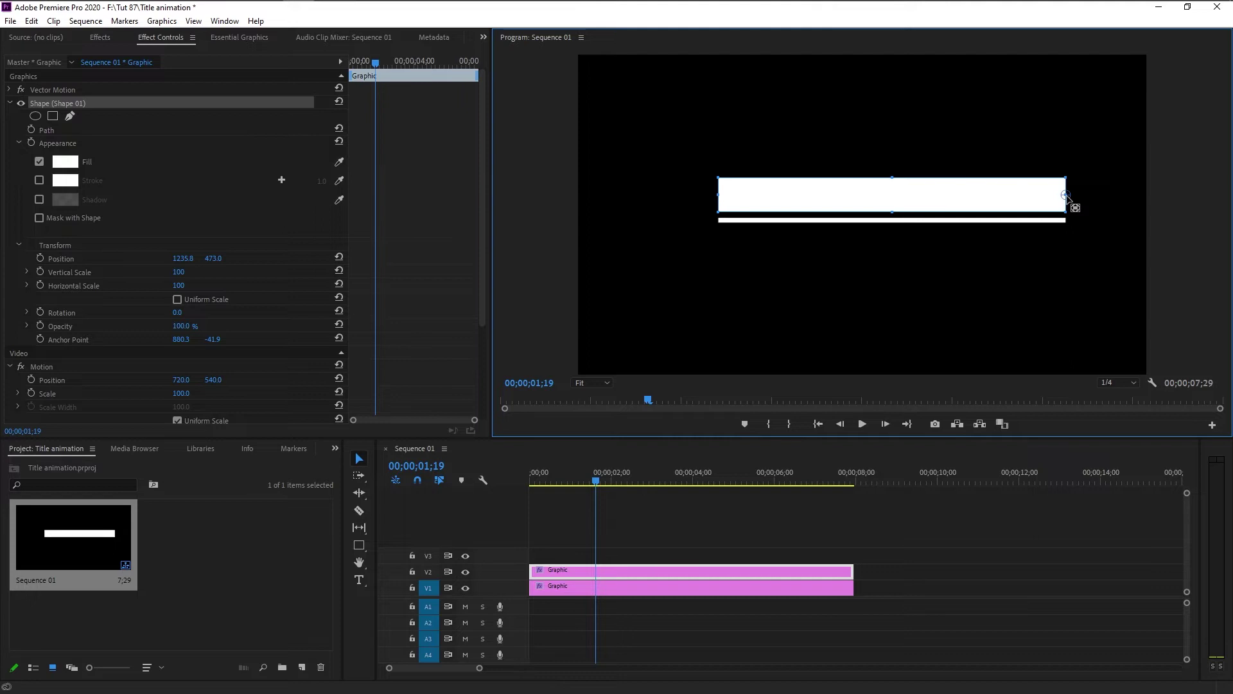
click(645, 480)
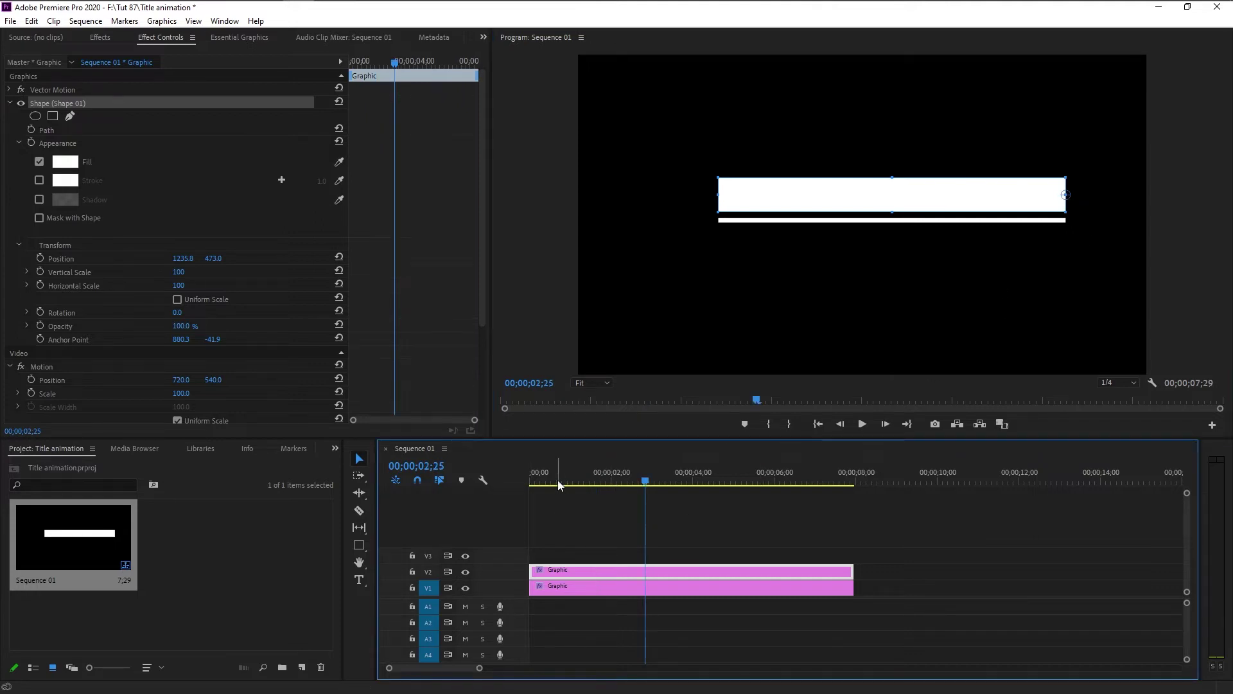
- Enable keyframing for the bar's Horizontal Scale at 00;00;00;00 and set the value to 0
key(Home)
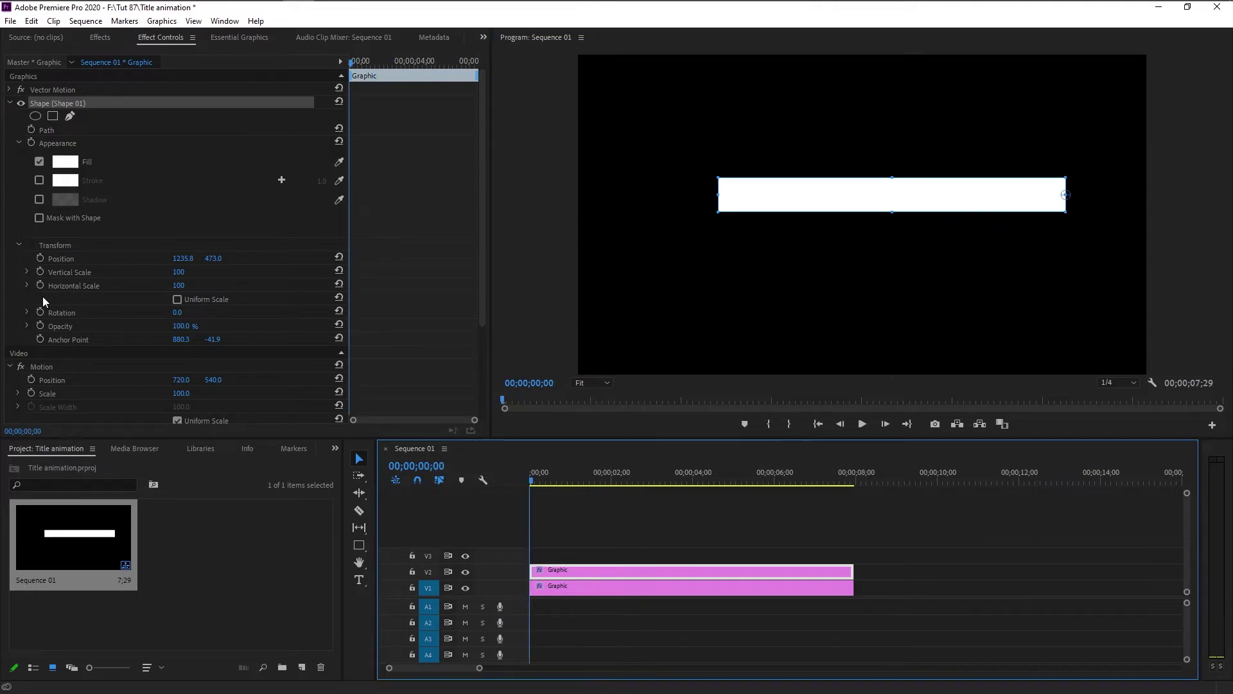
click(40, 284)
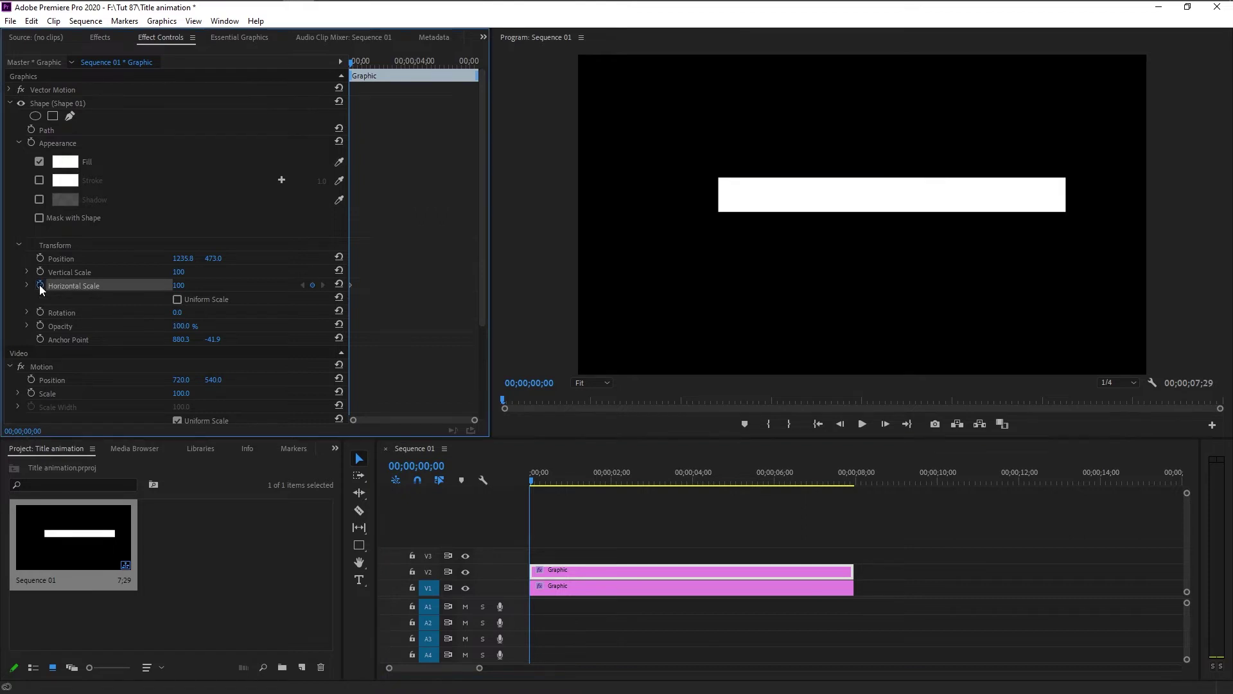
drag(175, 288, 128, 287)
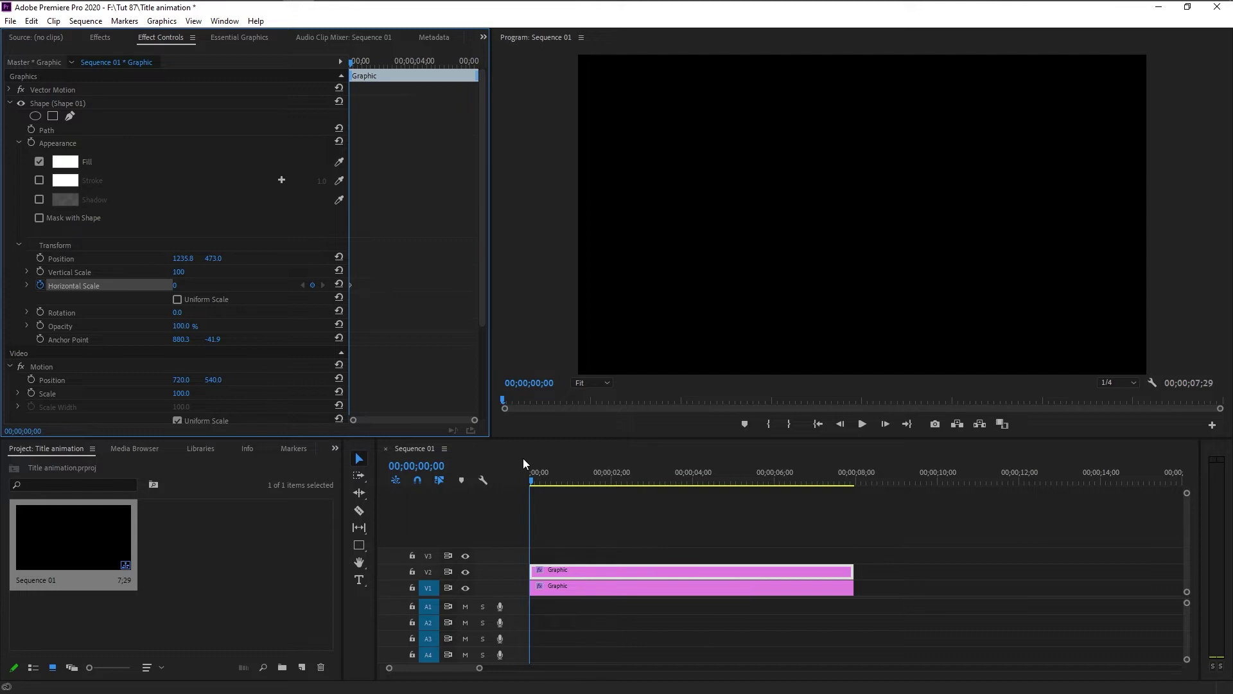
- Add a Horizontal Scale keyframe with a value of 100 for the bar at 00;00;00;08
key(Right)
key(Right)
key(Right)
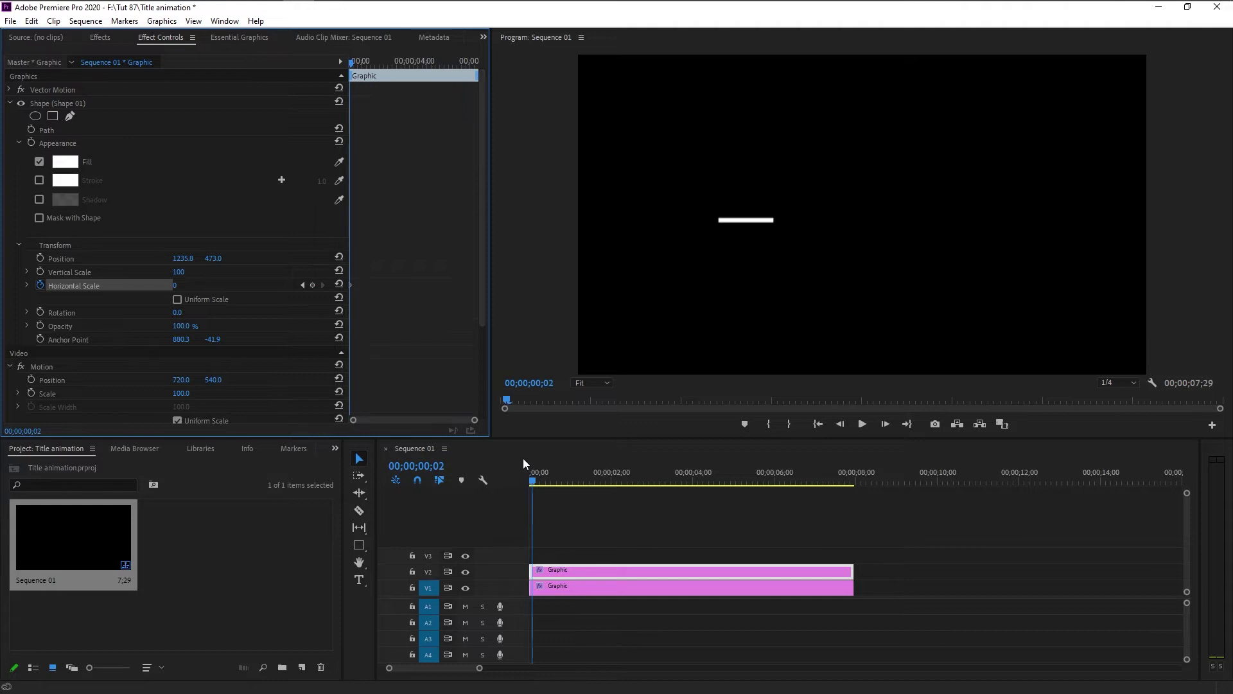
key(Right)
key(Right)
key(Right)
key(Right)
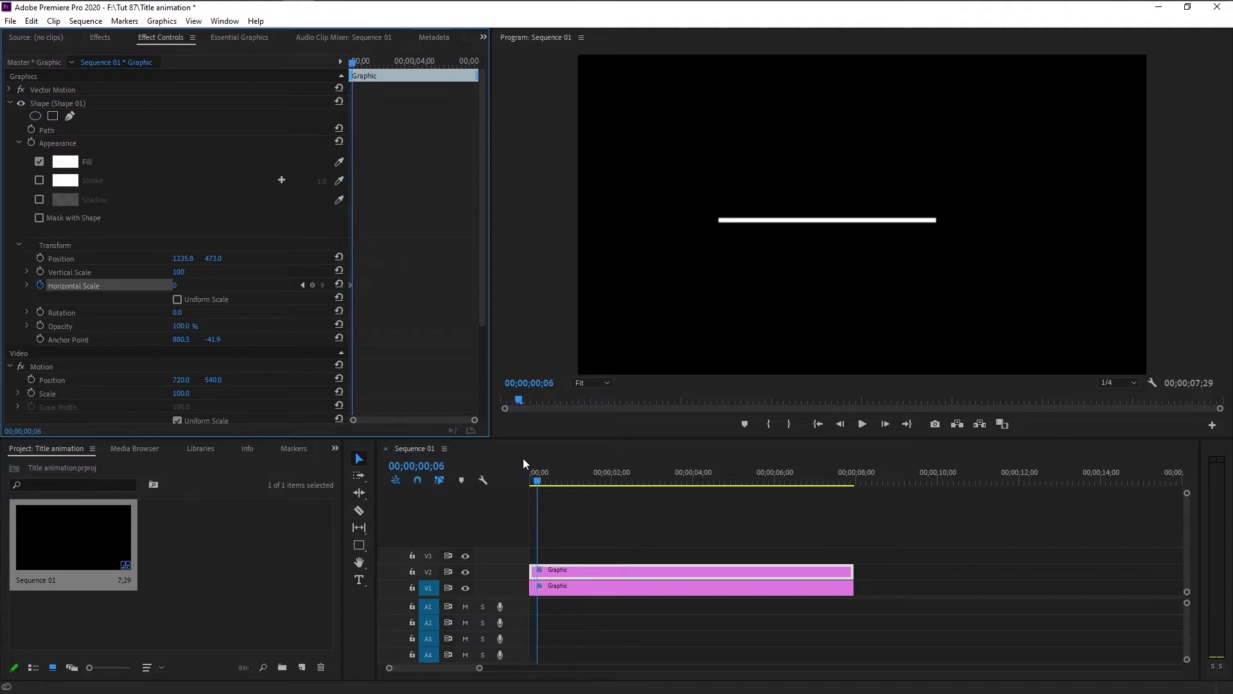
key(Right)
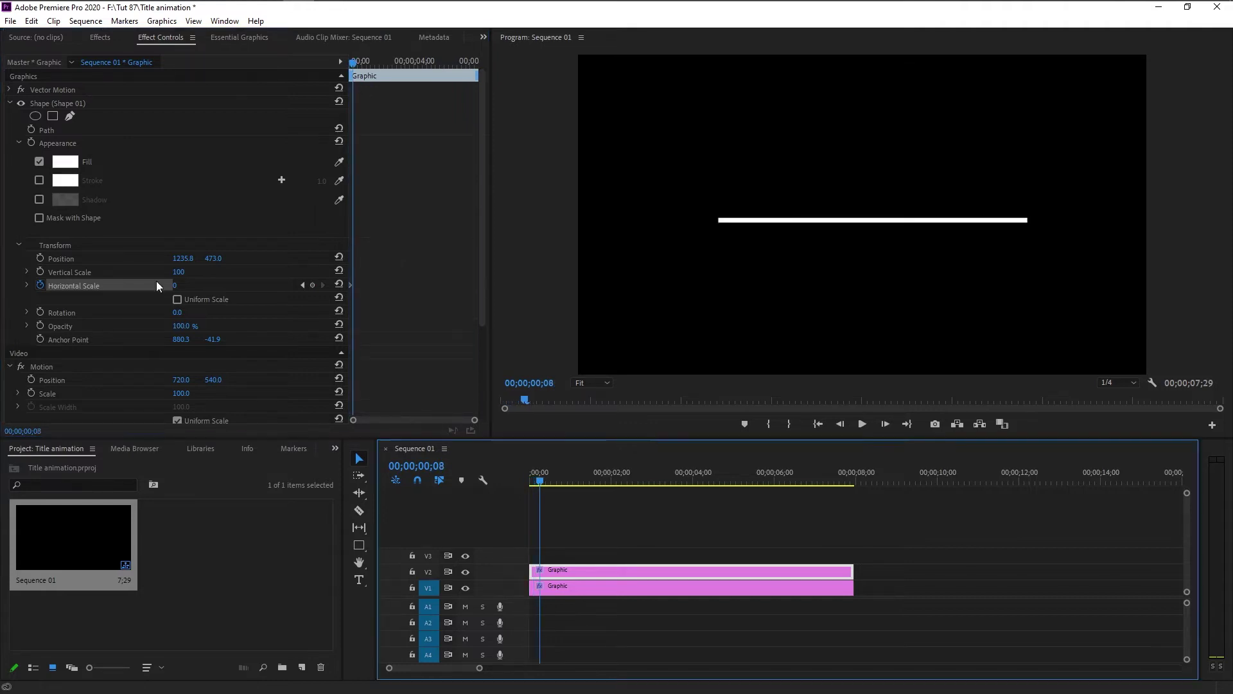
click(176, 285)
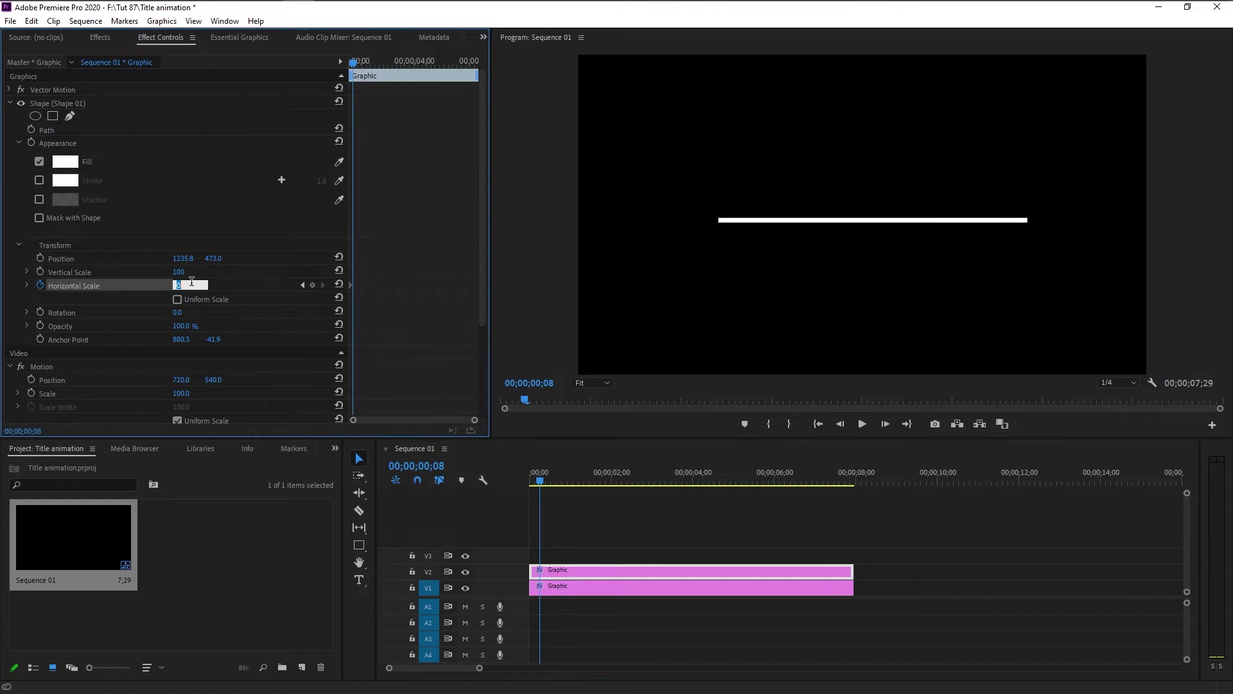
text(100)
key(Return)
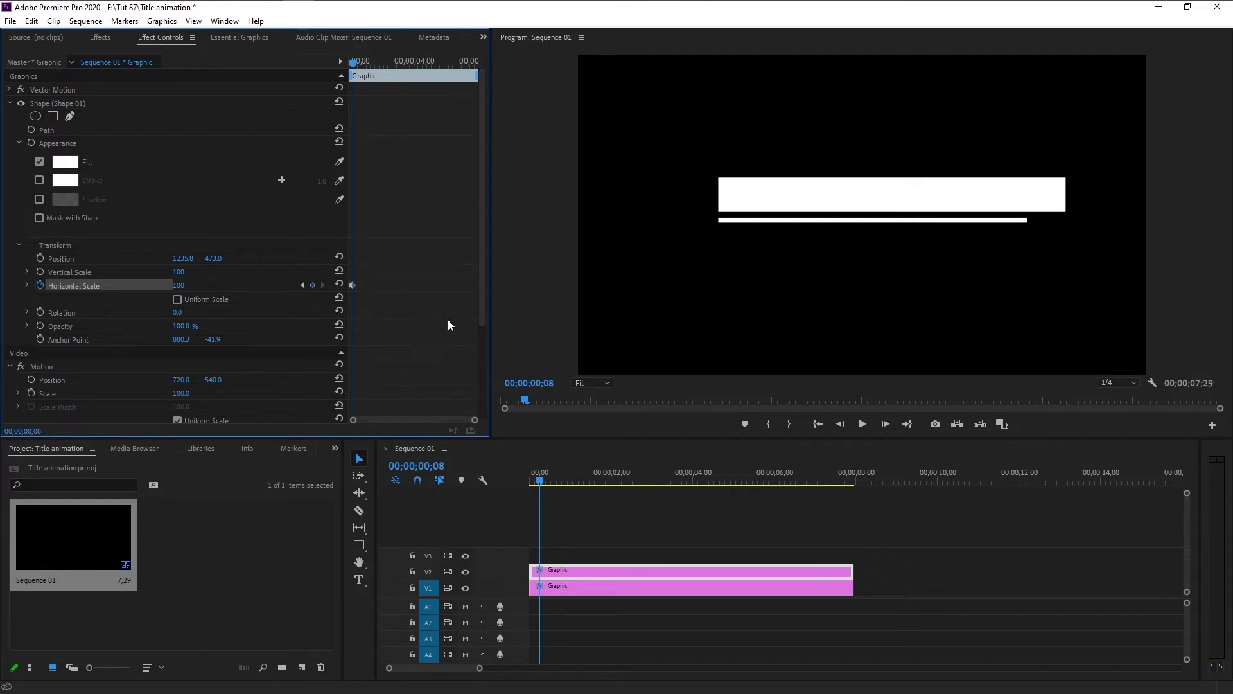
- Apply Ease Out to the bar's second Horizontal Scale keyframe and Ease In to its first one
drag(482, 418, 430, 429)
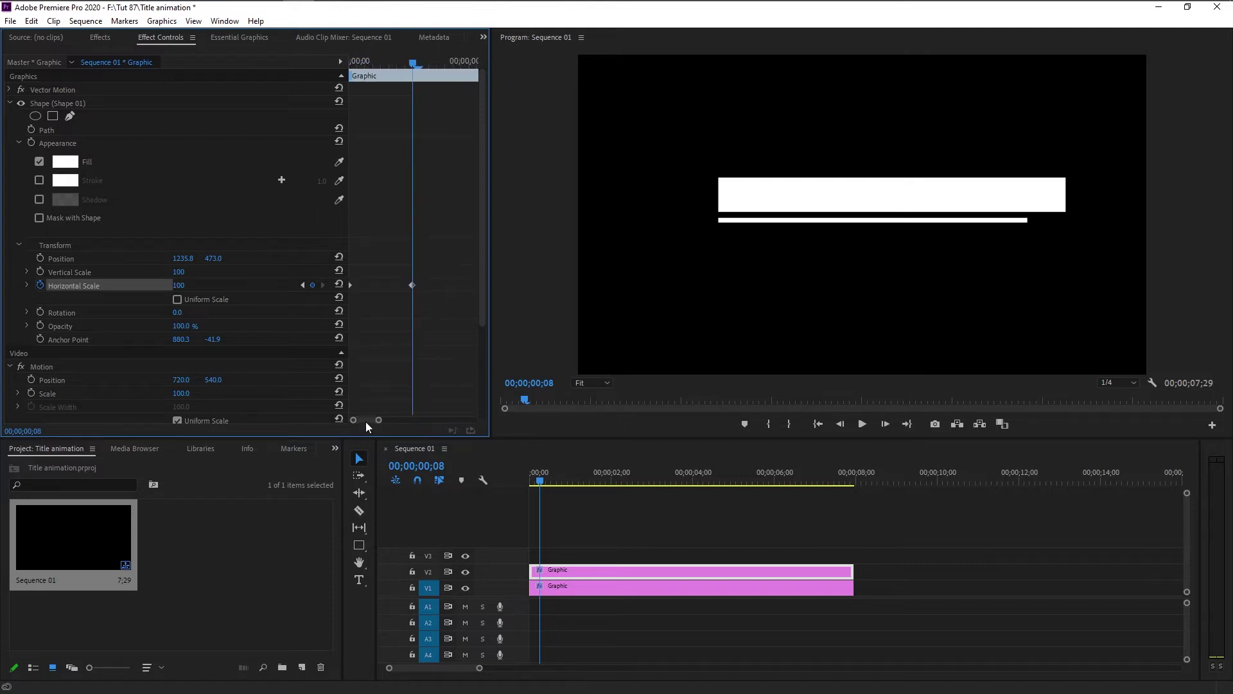
right_click(411, 284)
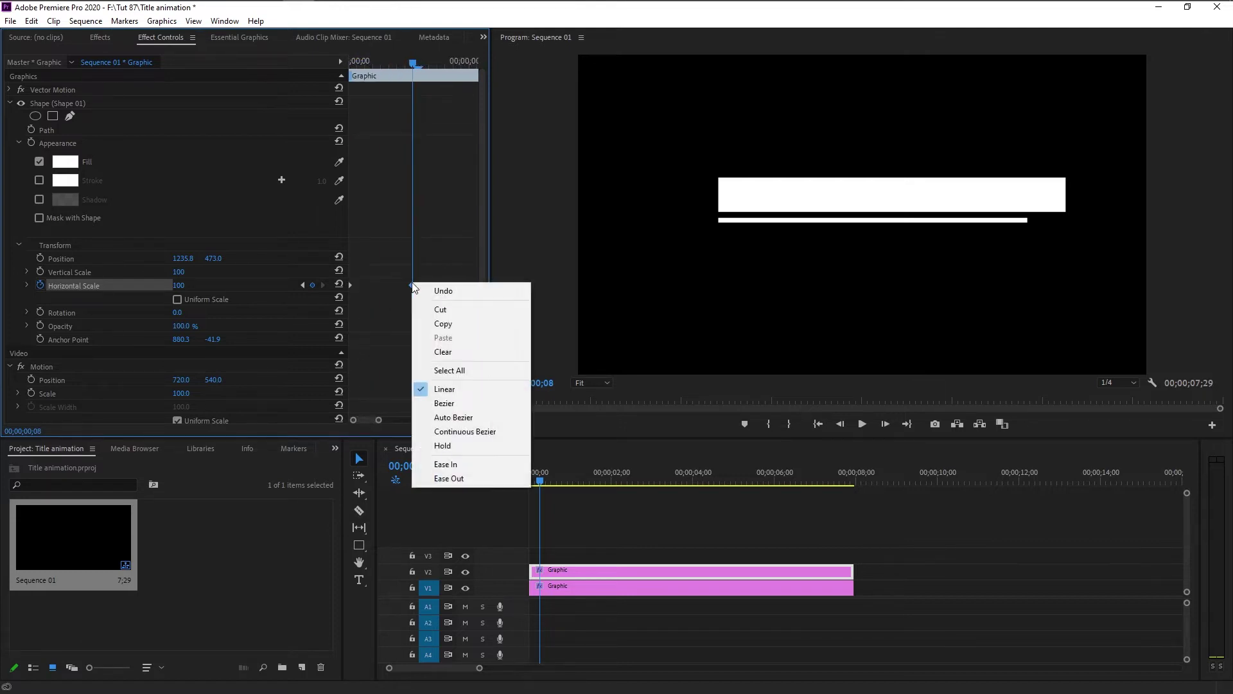
click(503, 478)
right_click(350, 284)
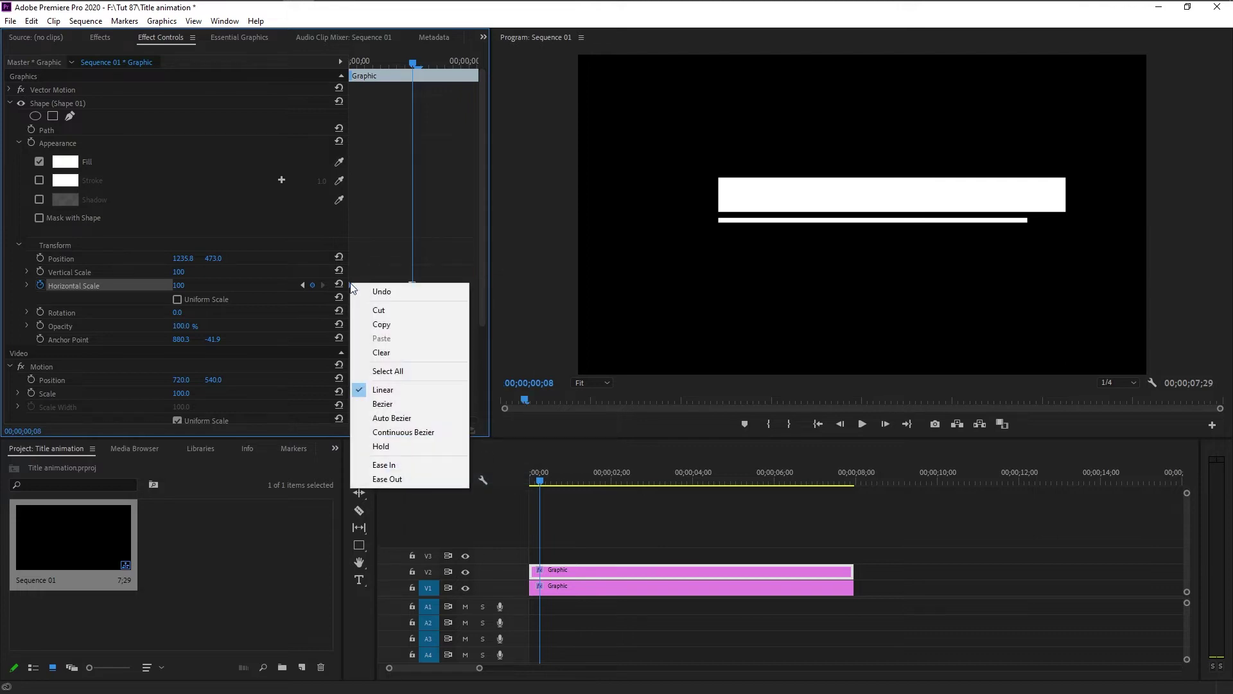
click(398, 466)
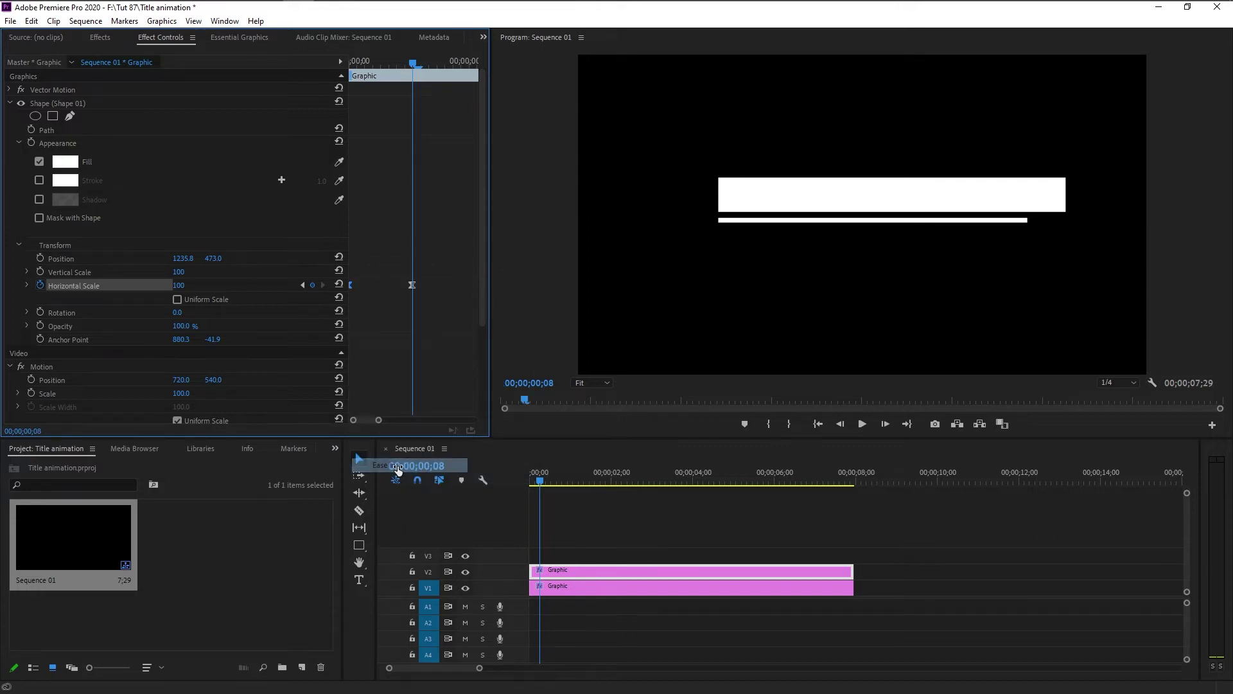
- Preview the combined line and bar reveal animations twice from the start of the sequence
drag(539, 476, 503, 472)
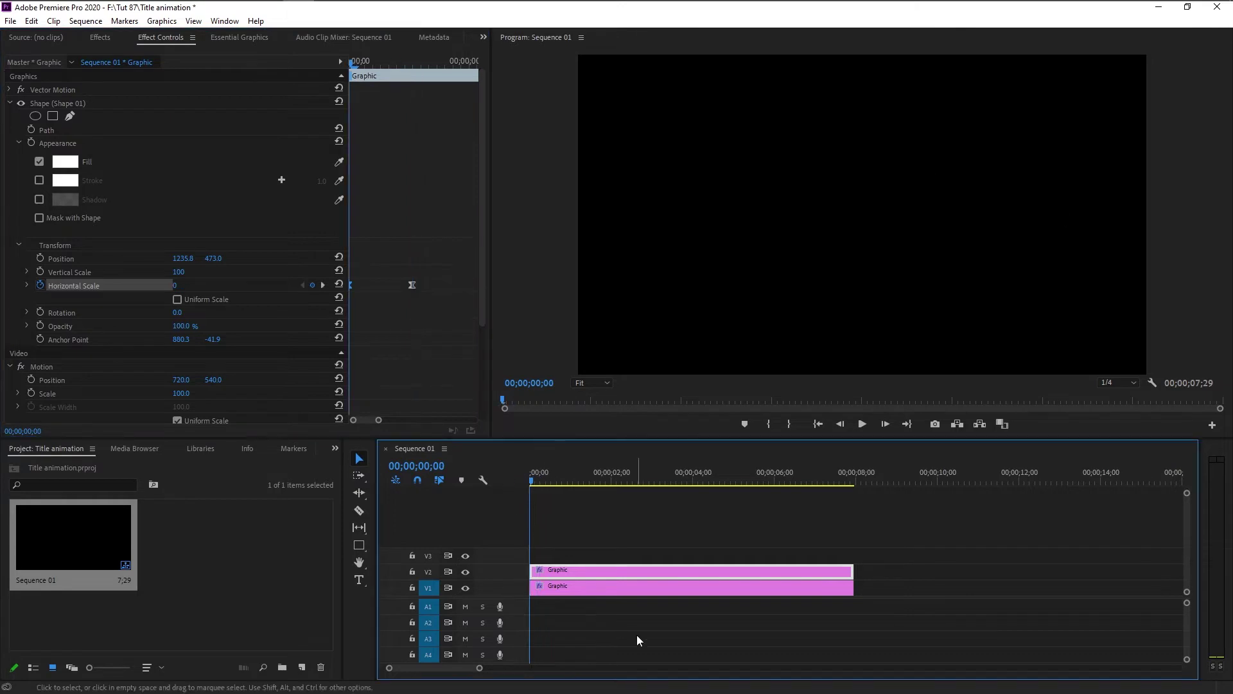
key(space)
key(space)
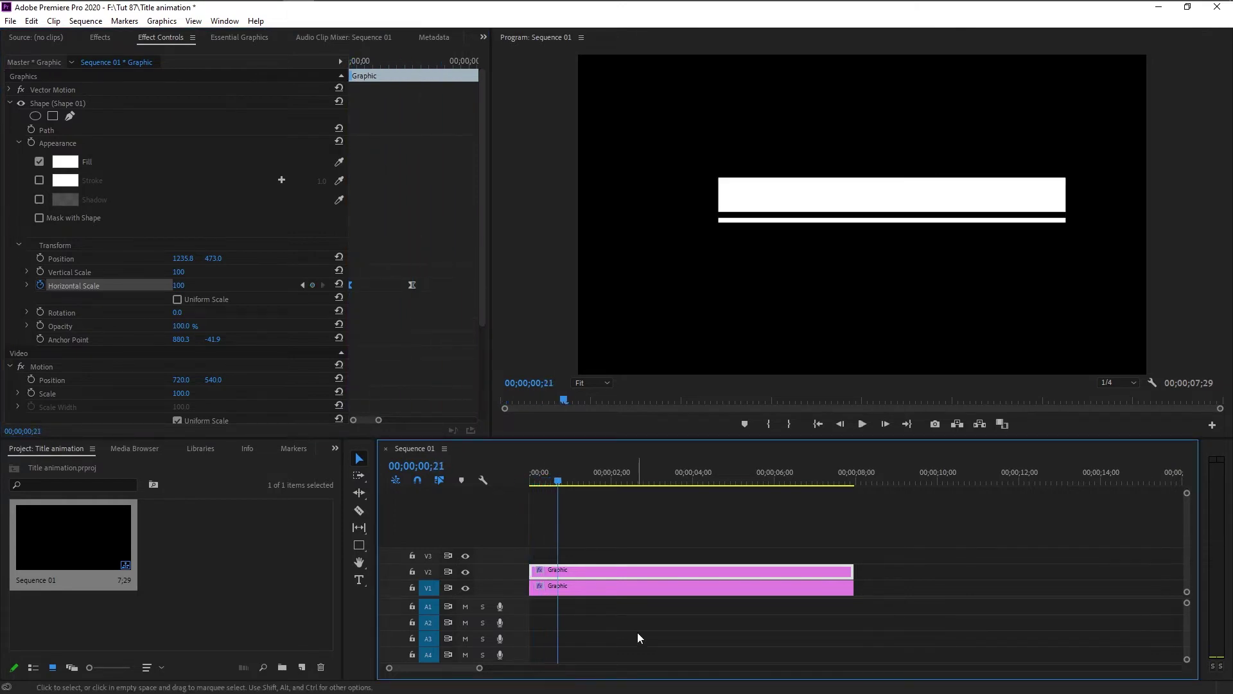
drag(532, 480, 510, 475)
key(space)
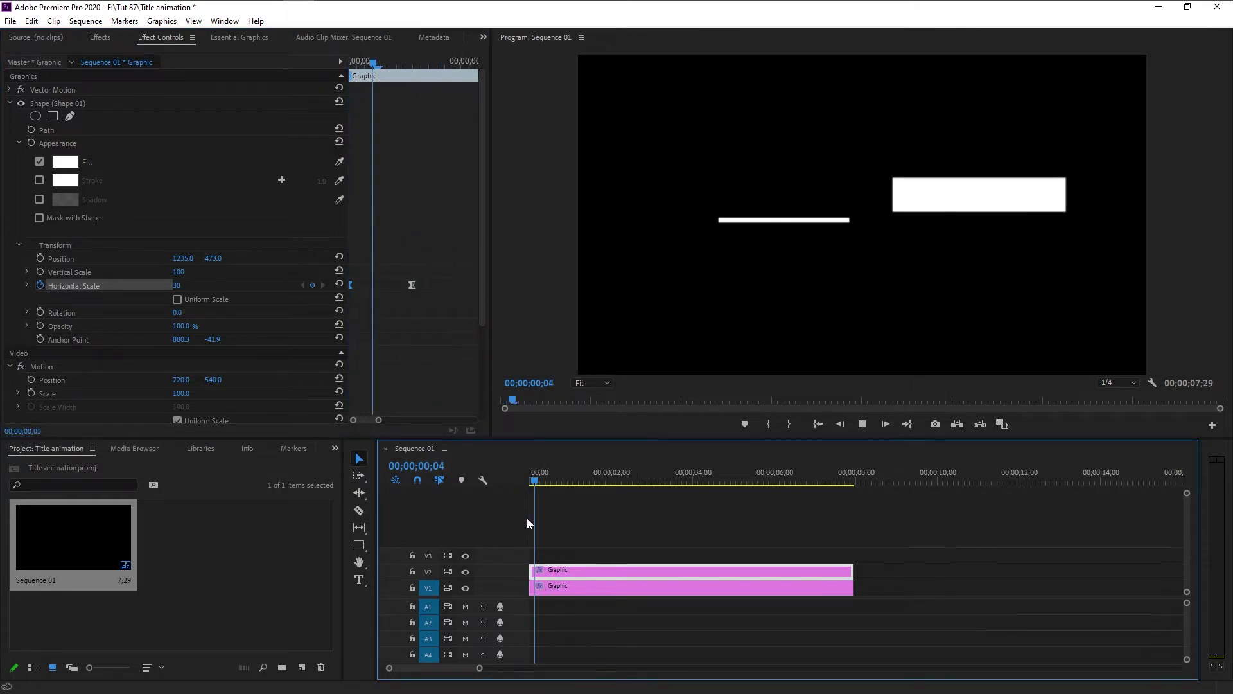
key(space)
- Shift the bar's clip on V2 8 frames later and return the playhead to the start of the sequence
click(835, 220)
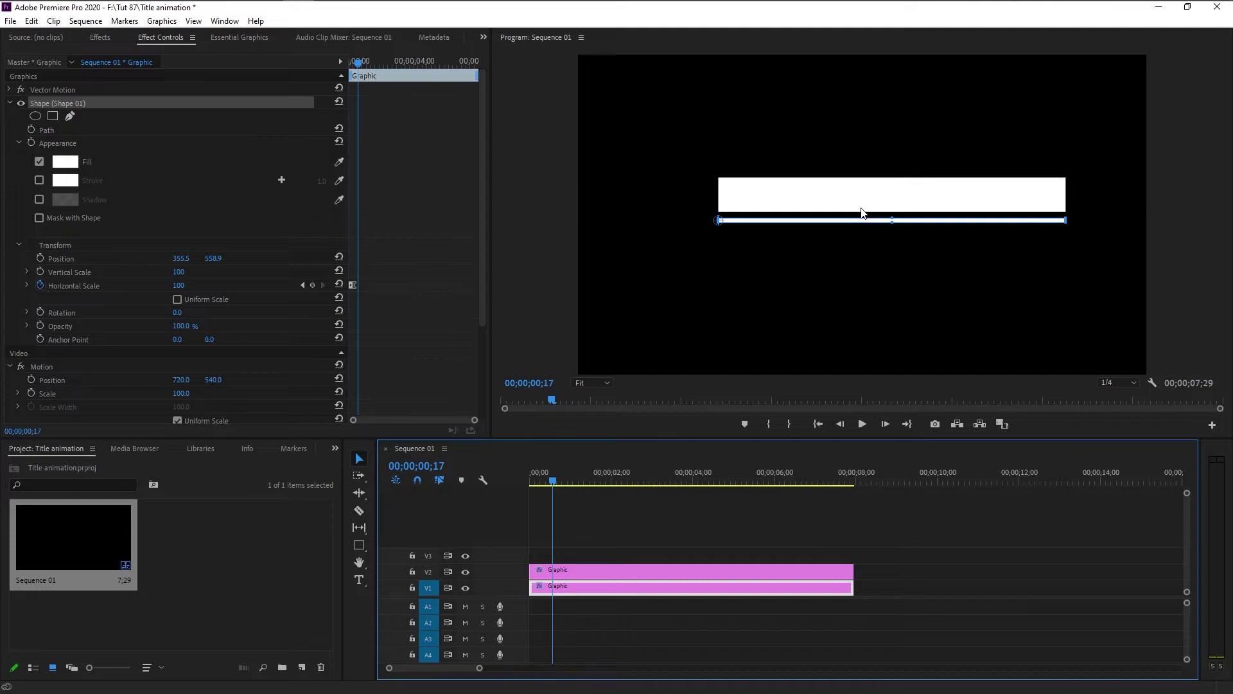
click(554, 588)
drag(542, 571, 558, 572)
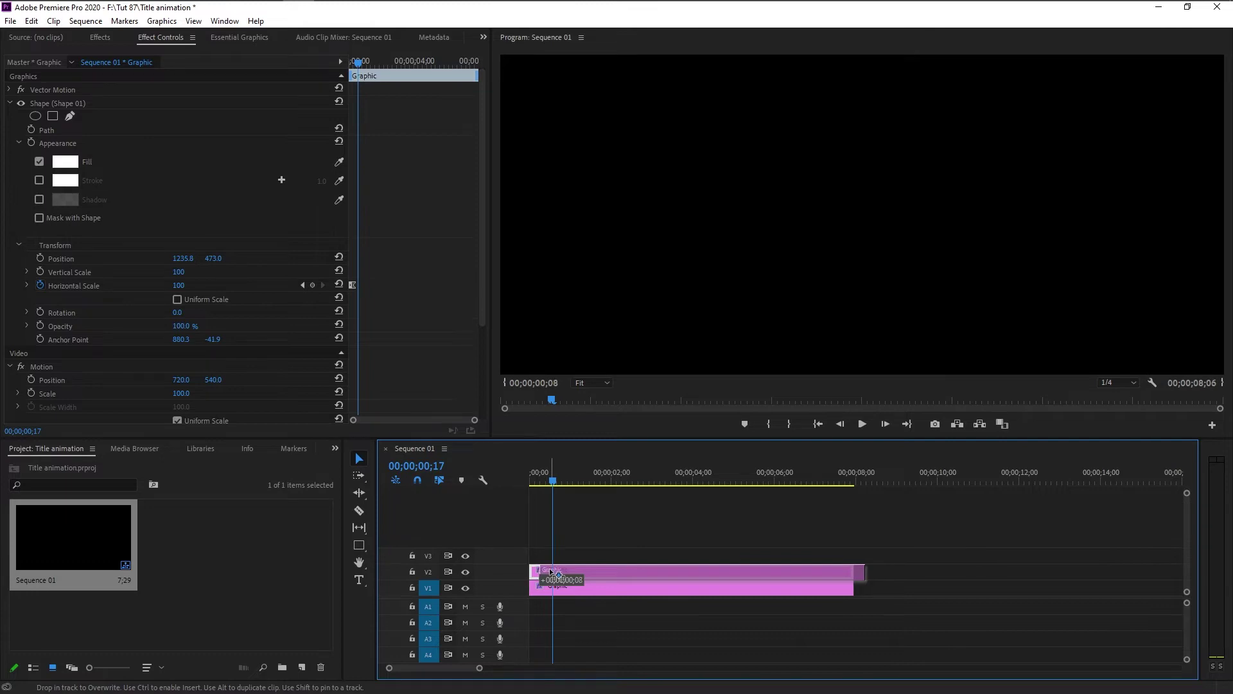
key(Home)
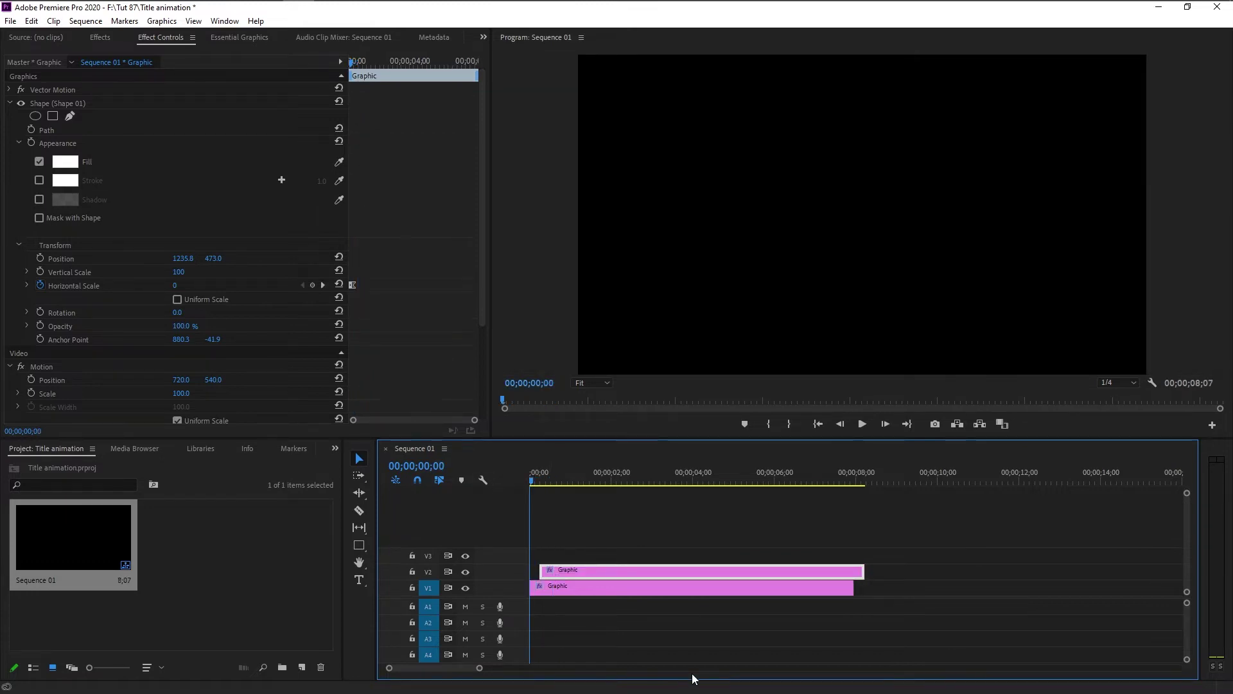
- Preview the line and the delayed bar reveal from the start of the sequence
key(space)
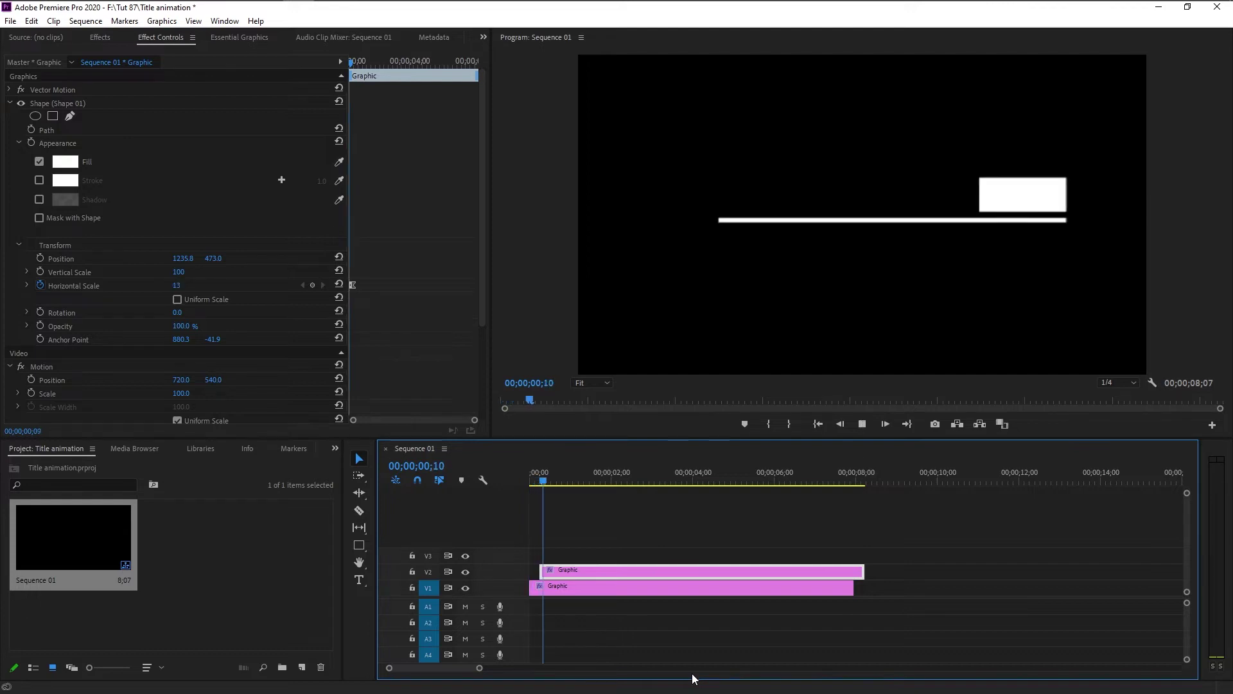
click(533, 479)
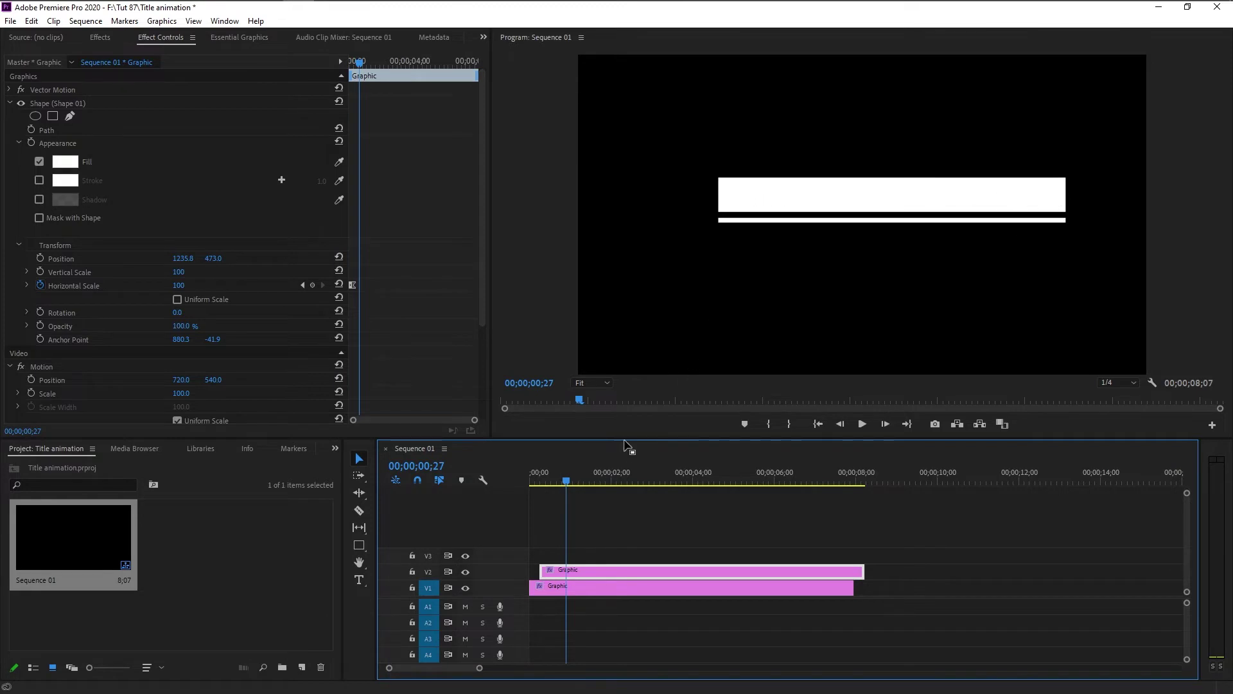
- Add a text layer reading "TEXT REVEAL" in the empty area above the bar, starting at 00;00;01;01
click(359, 580)
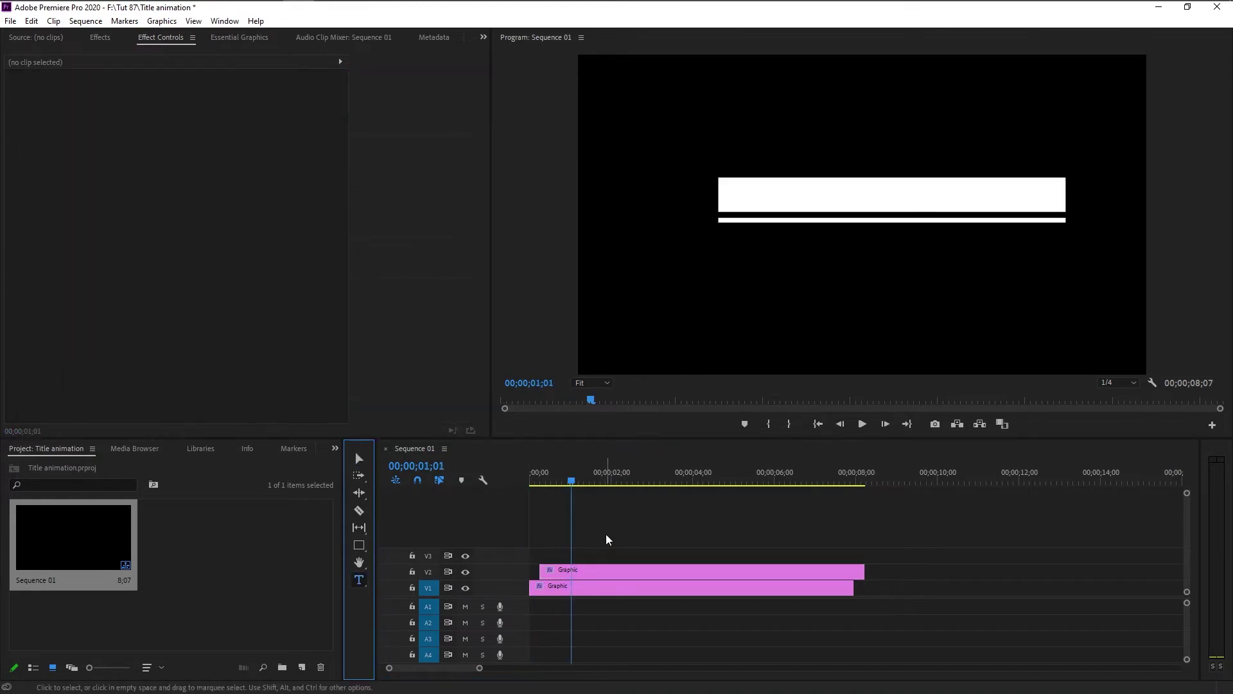
click(689, 93)
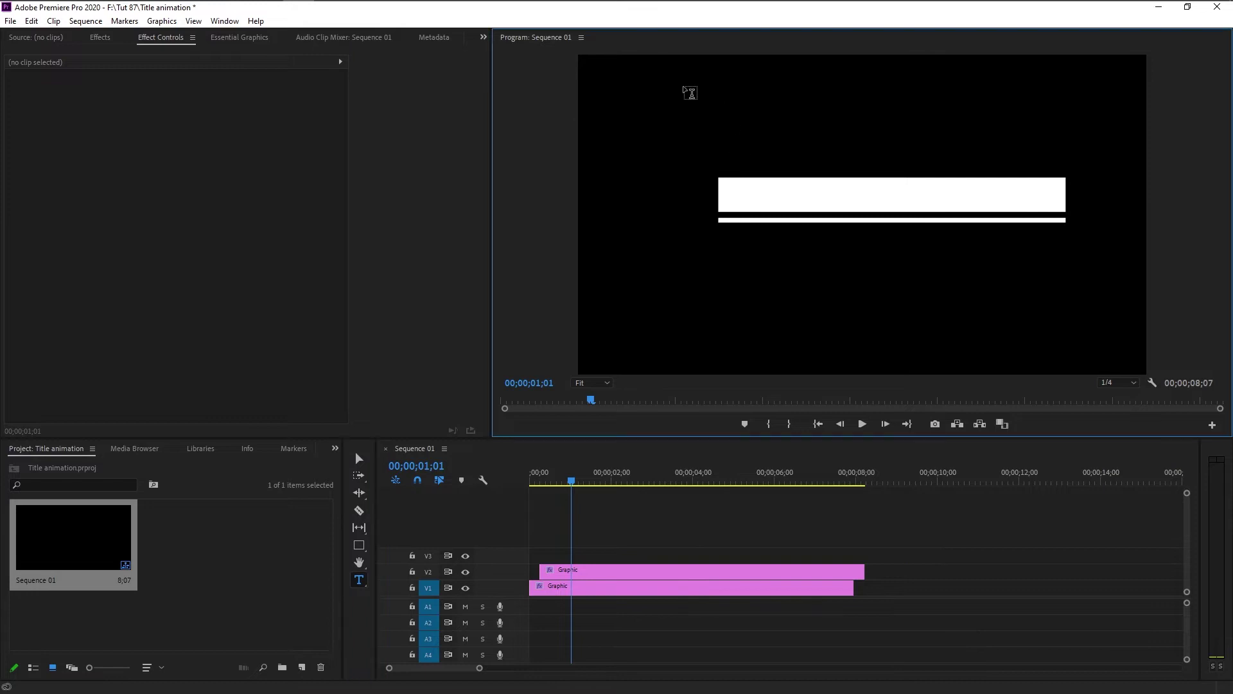
click(686, 91)
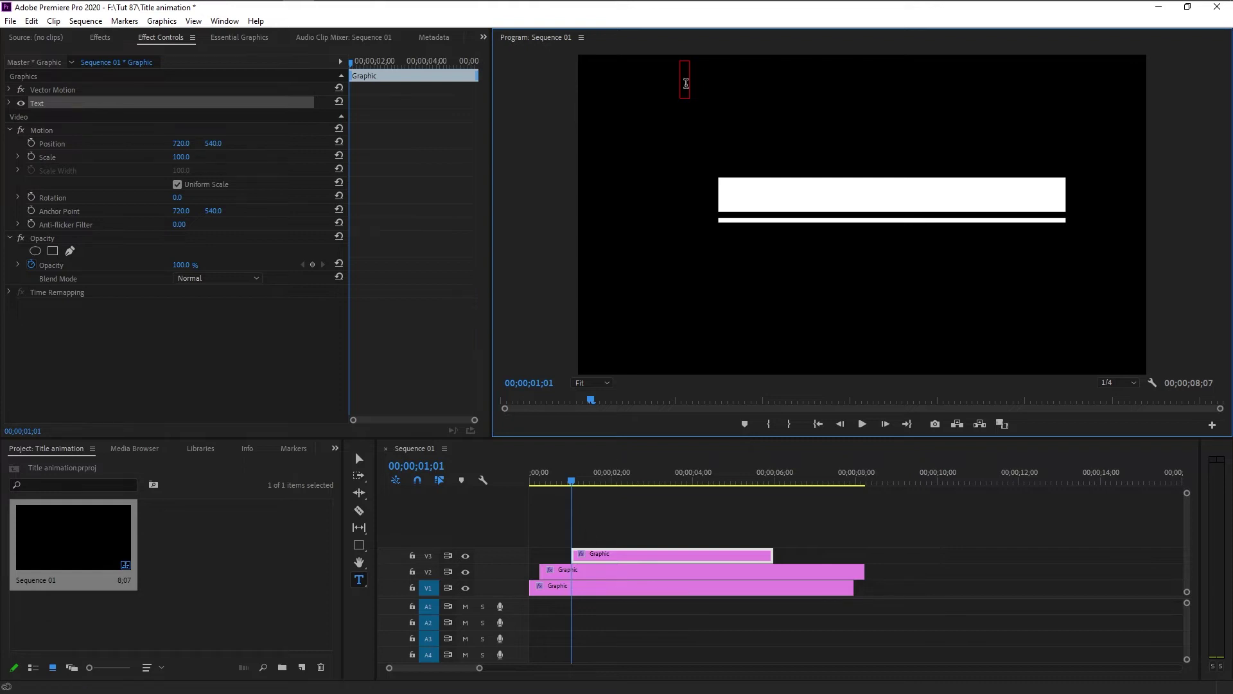
text(TEXT)
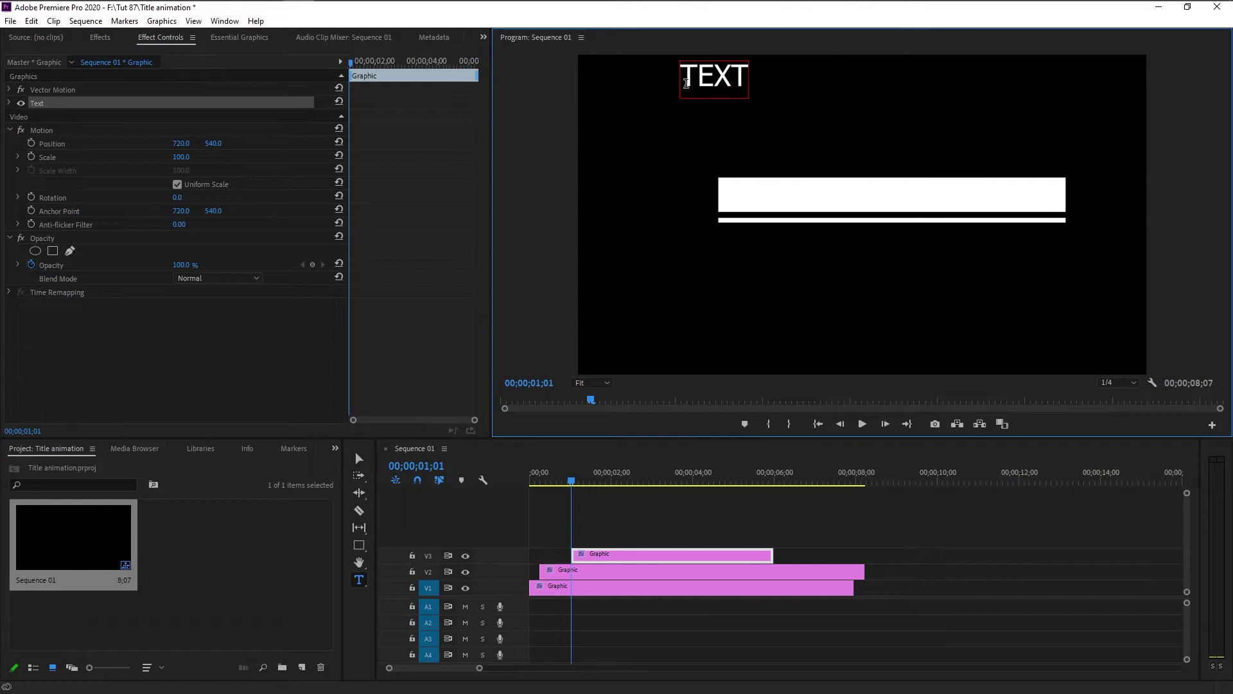
text( REVEAL)
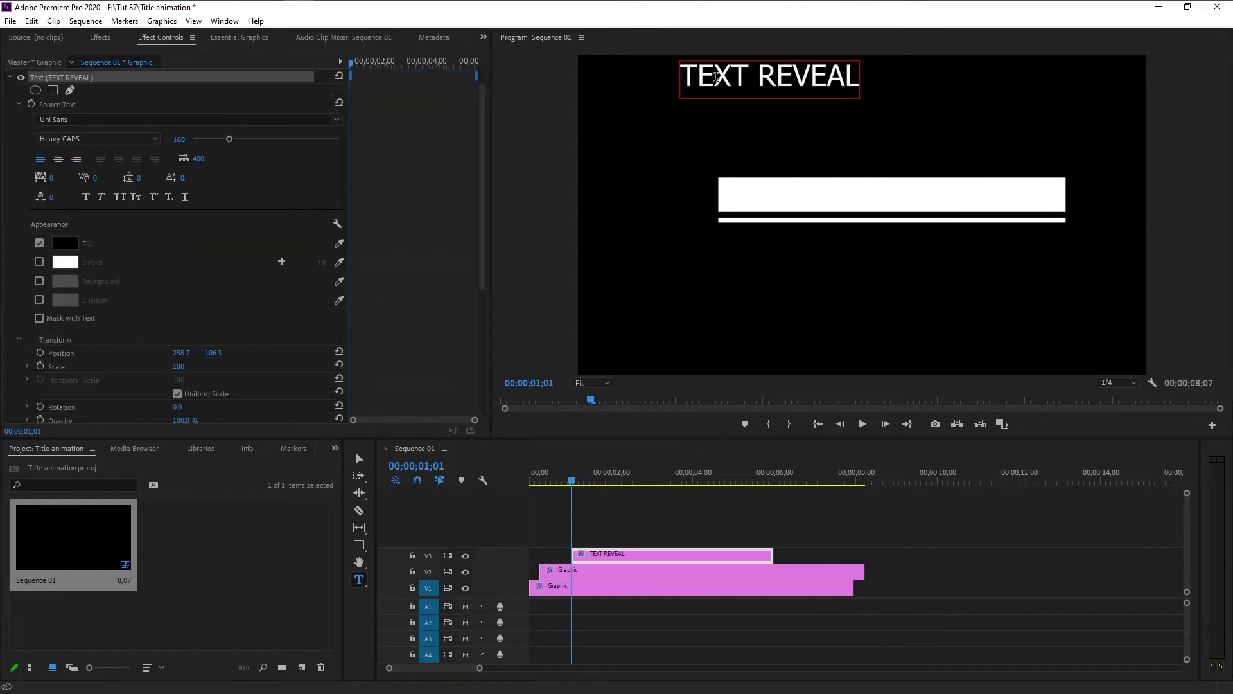
- Set the whole title's font to Uni Sans in the Heavy CAPS style
drag(688, 75, 835, 115)
click(129, 119)
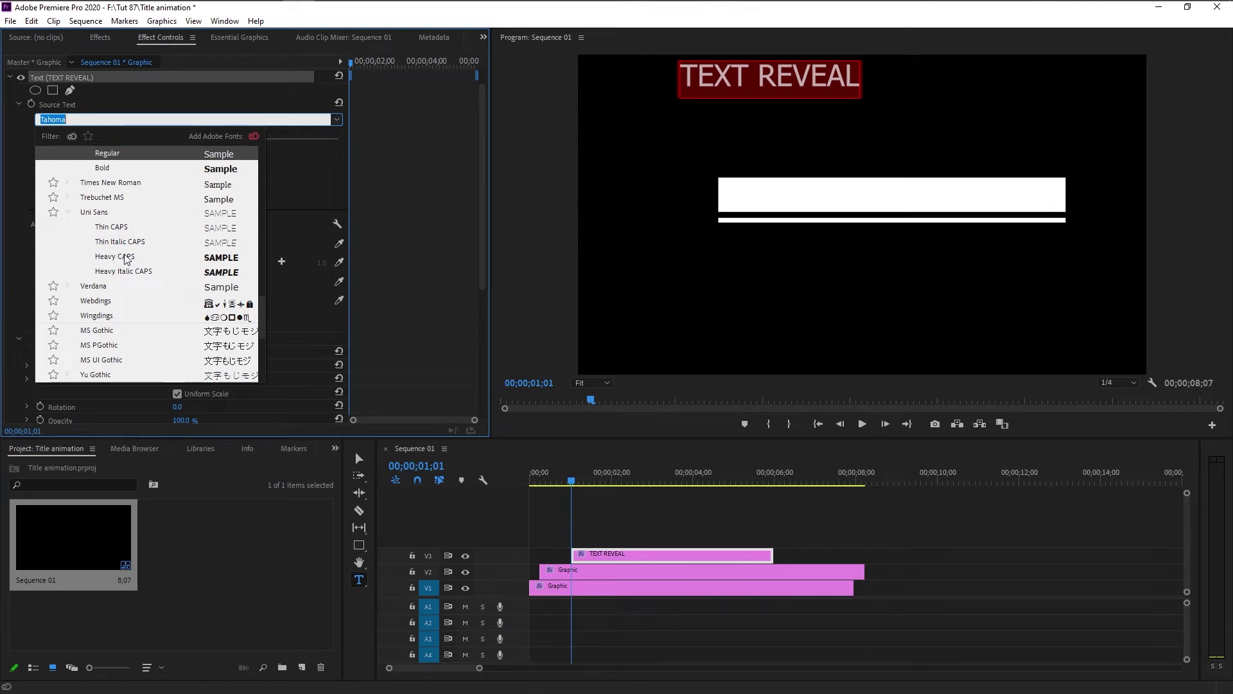
click(126, 257)
- Set the title's fill colour to black (000000)
click(65, 243)
click(529, 270)
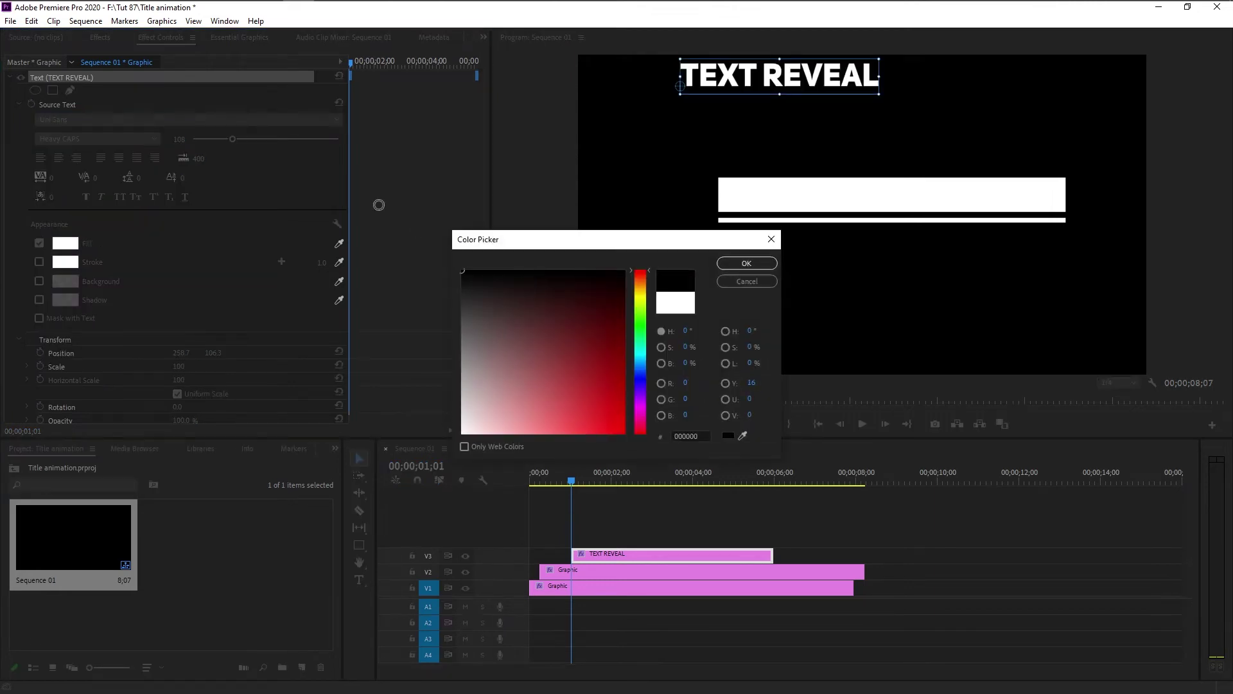
click(746, 263)
- Move the title onto the white bar at about position 526.9, 512.4 and set its fill colour to red
drag(768, 82, 868, 201)
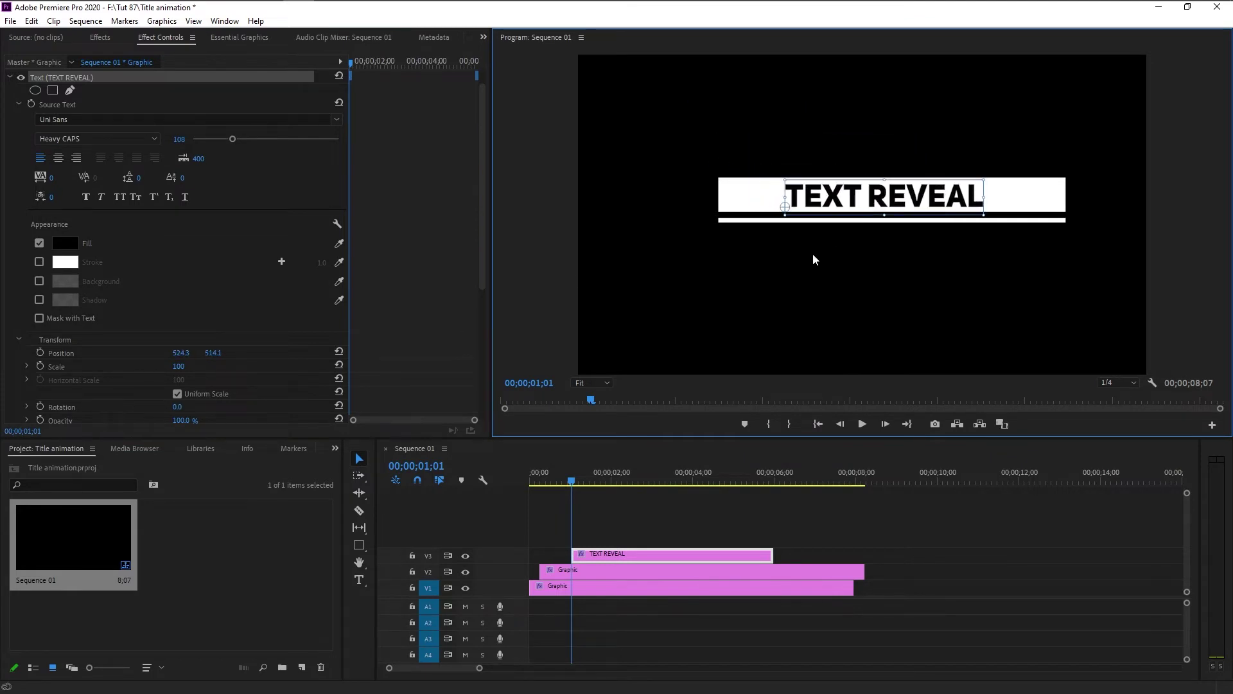
click(64, 243)
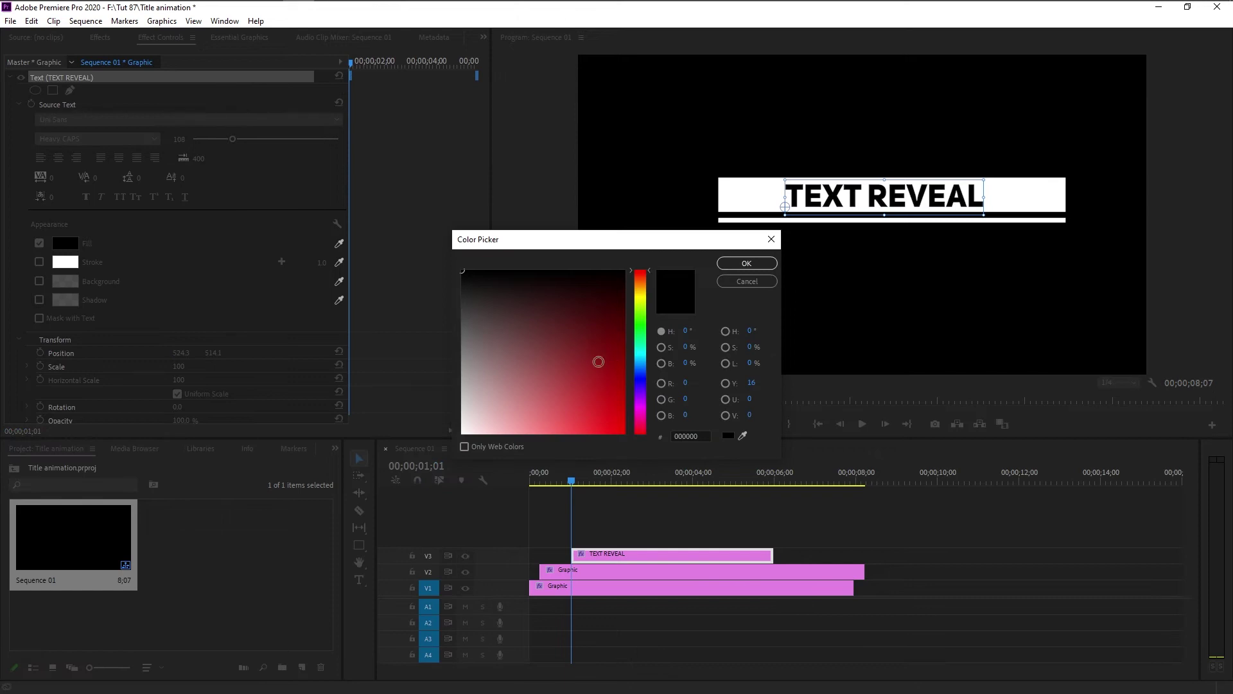
click(624, 432)
click(751, 265)
drag(834, 204, 835, 204)
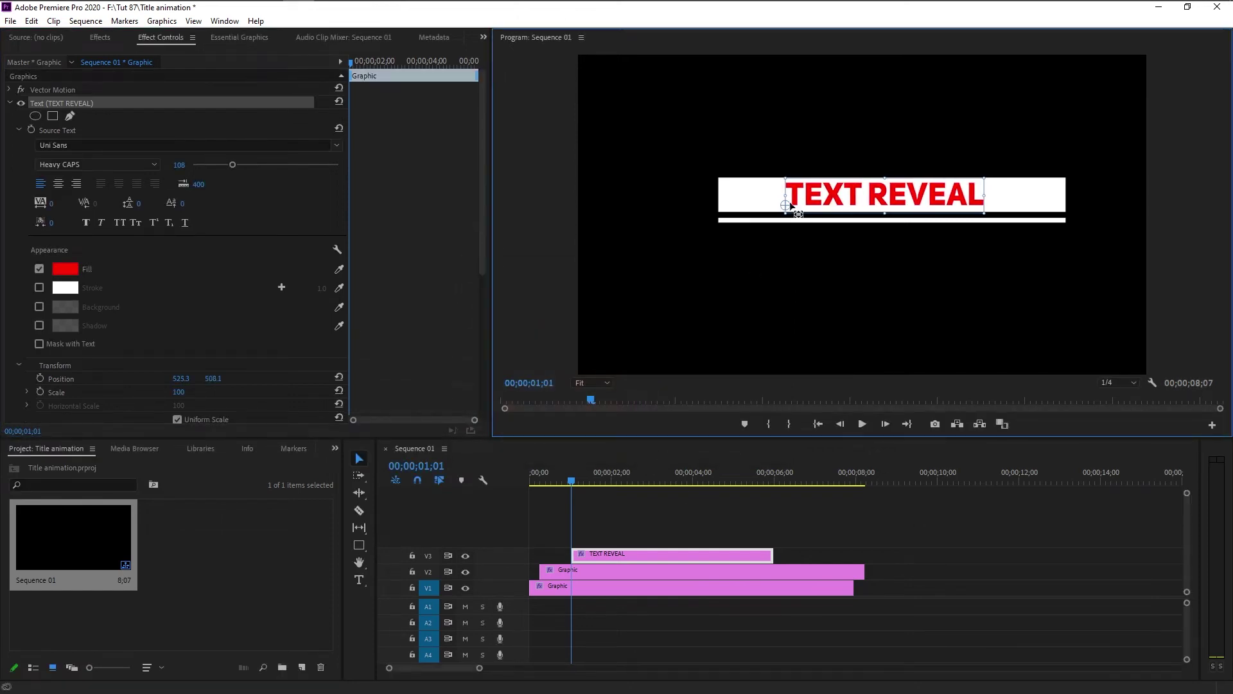
click(1026, 204)
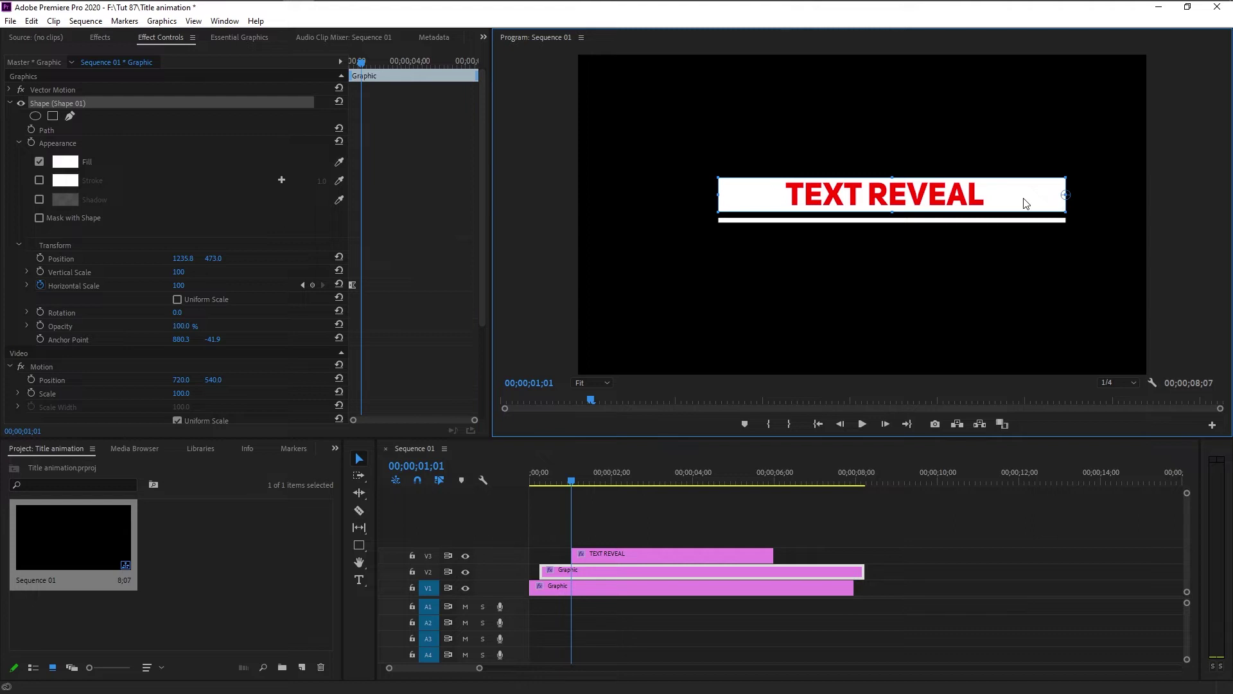
- Extend the TEXT REVEAL clip on V3 back to the sequence start and forward to the end of the V1 clip
click(596, 556)
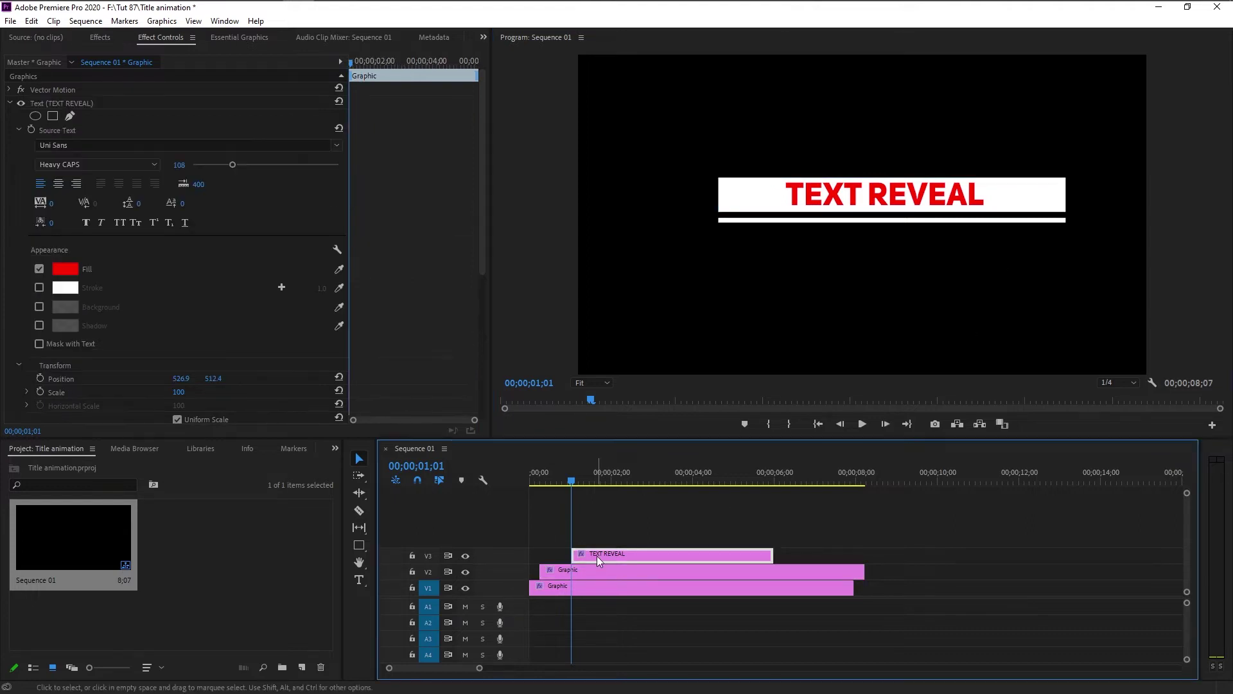
drag(575, 554, 532, 554)
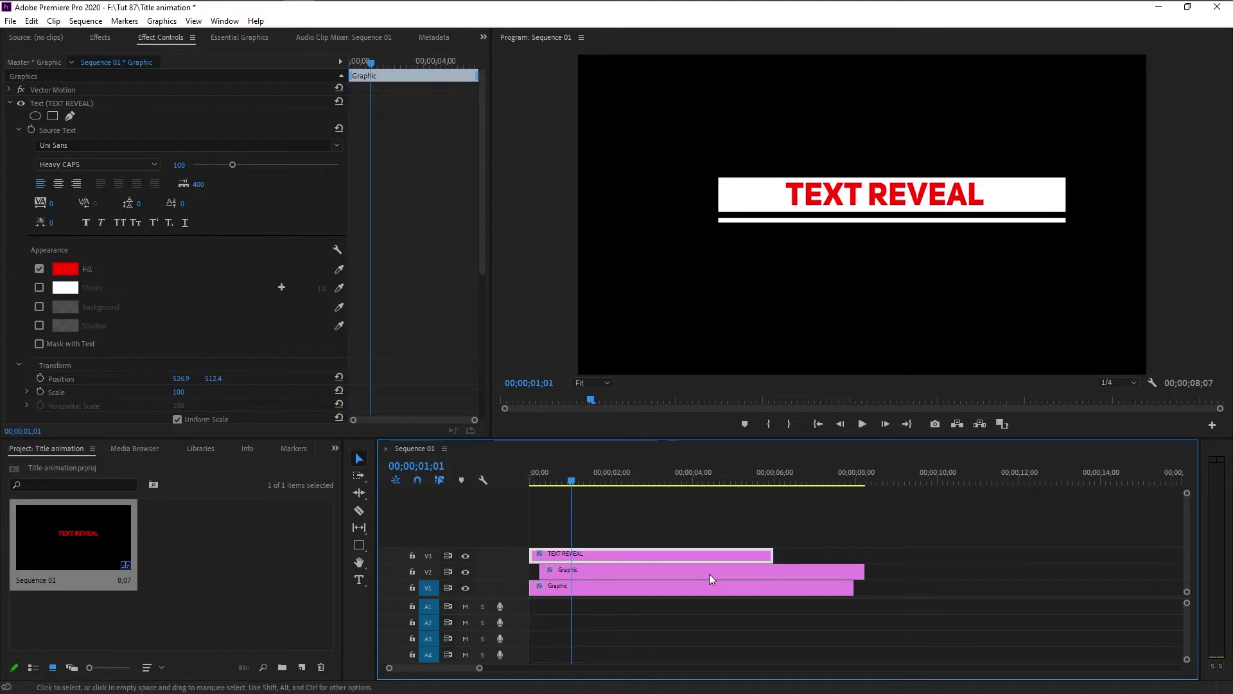
drag(776, 557, 855, 556)
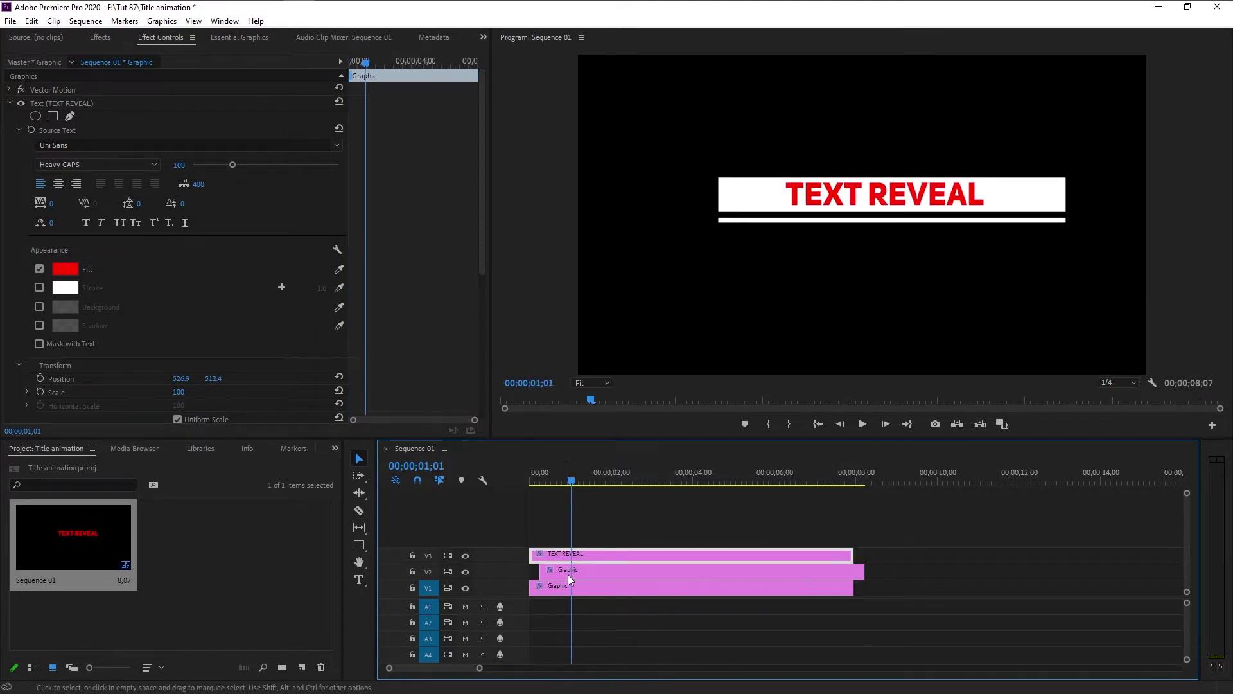
- Create a four-point polygon opacity mask on the TEXT REVEAL clip and place it over the title
click(566, 558)
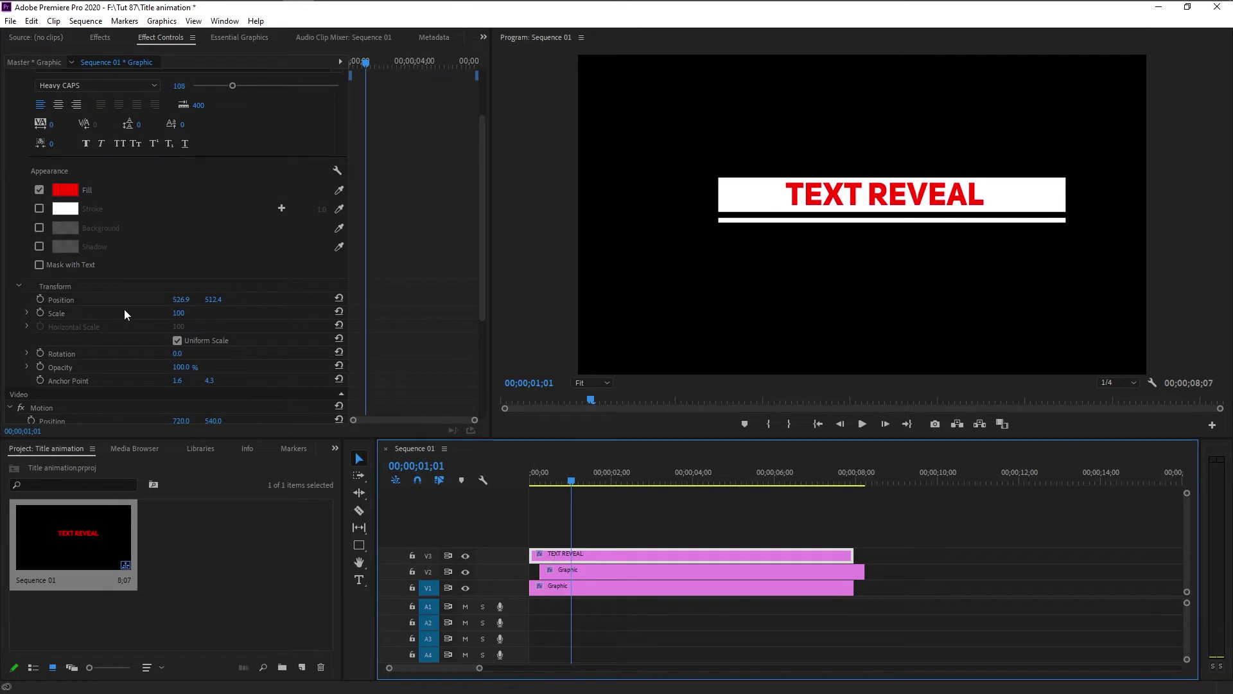
scroll(125, 314, down, 5)
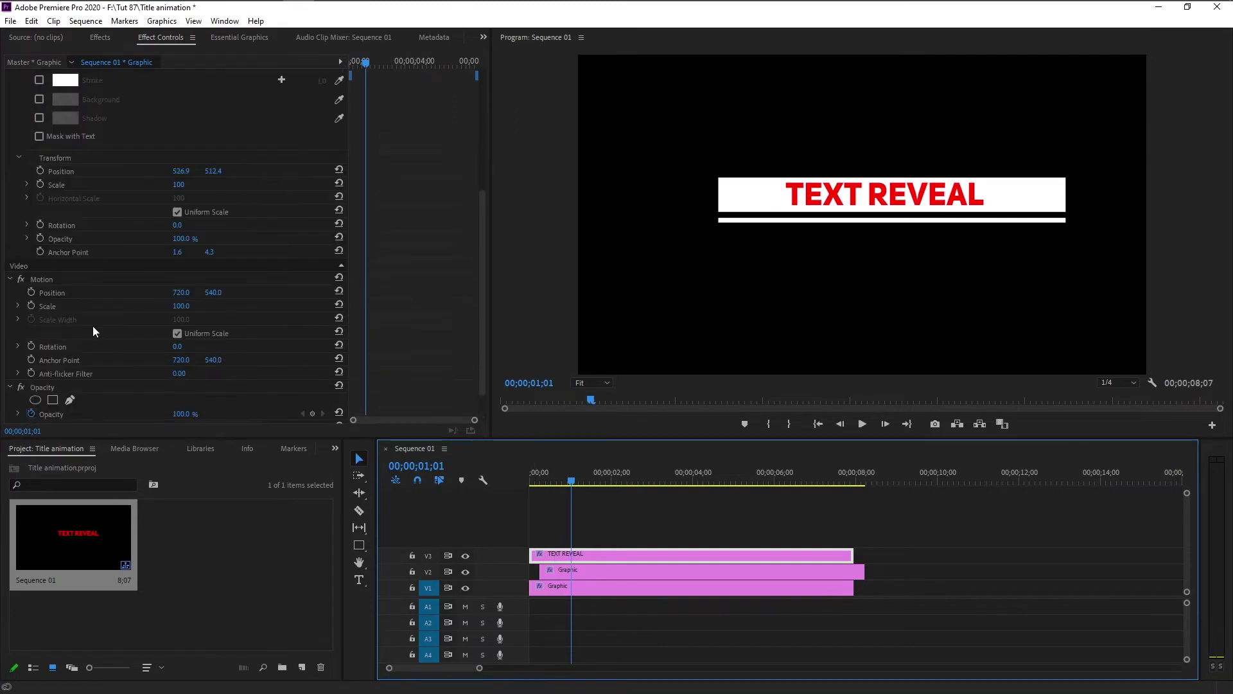
click(48, 348)
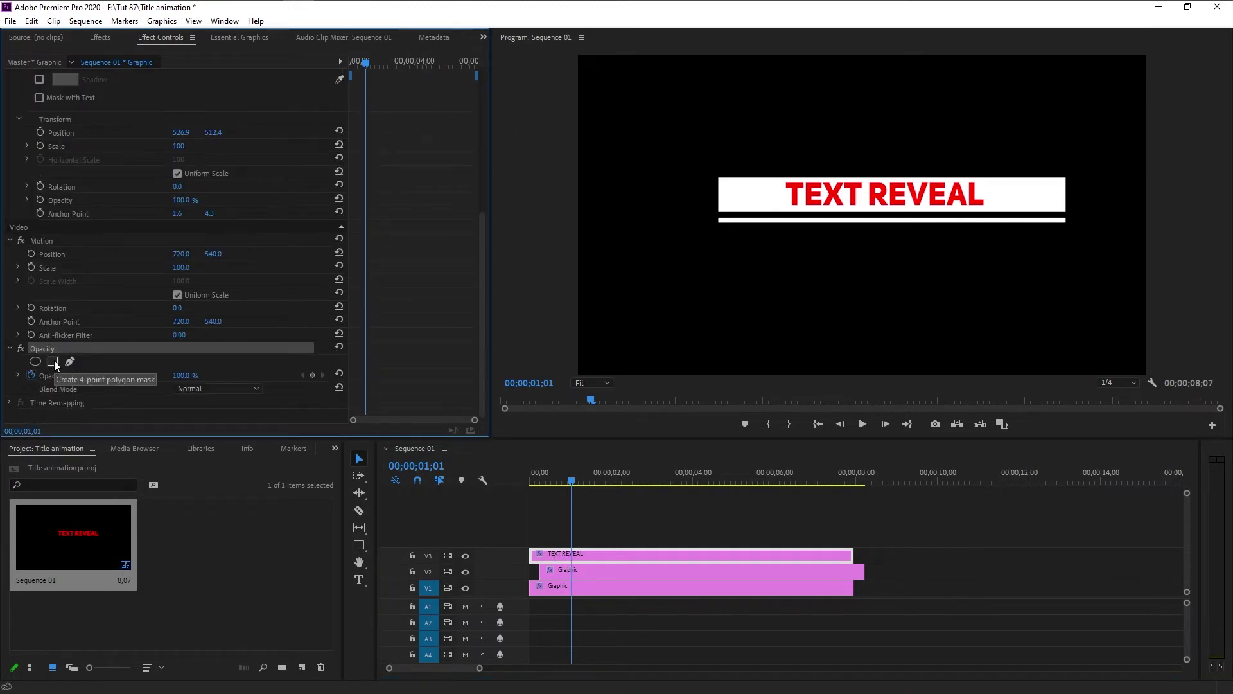
click(54, 365)
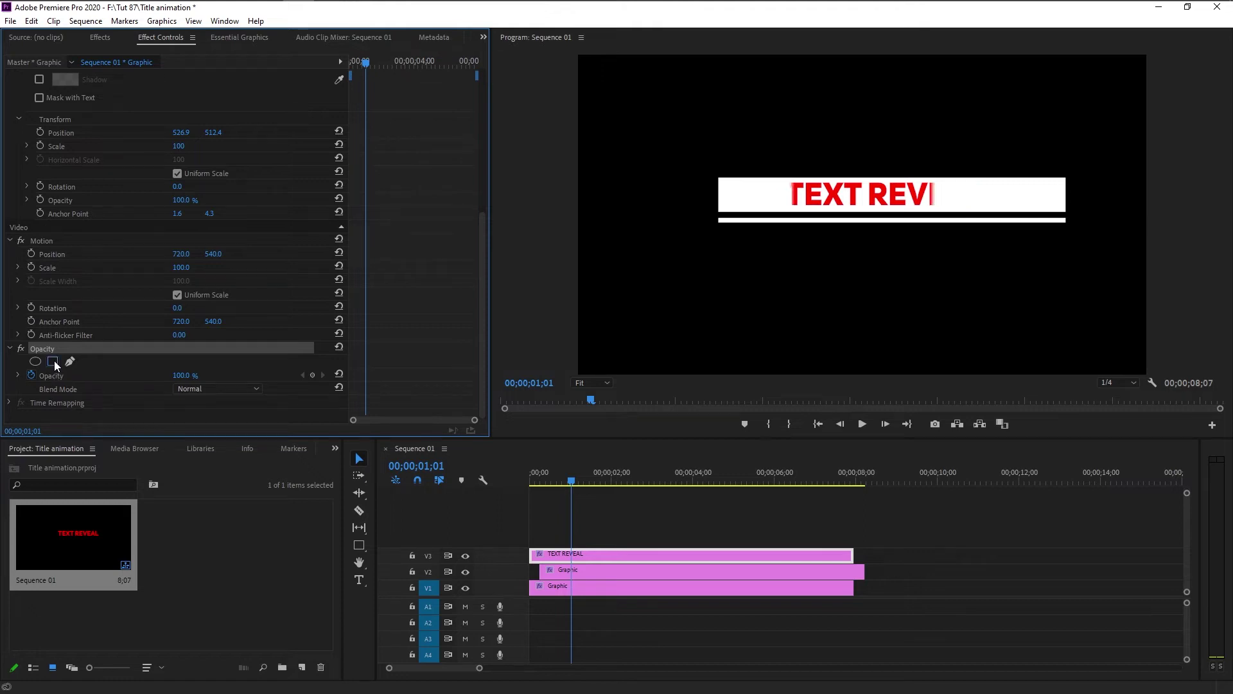
click(907, 206)
drag(908, 205, 908, 203)
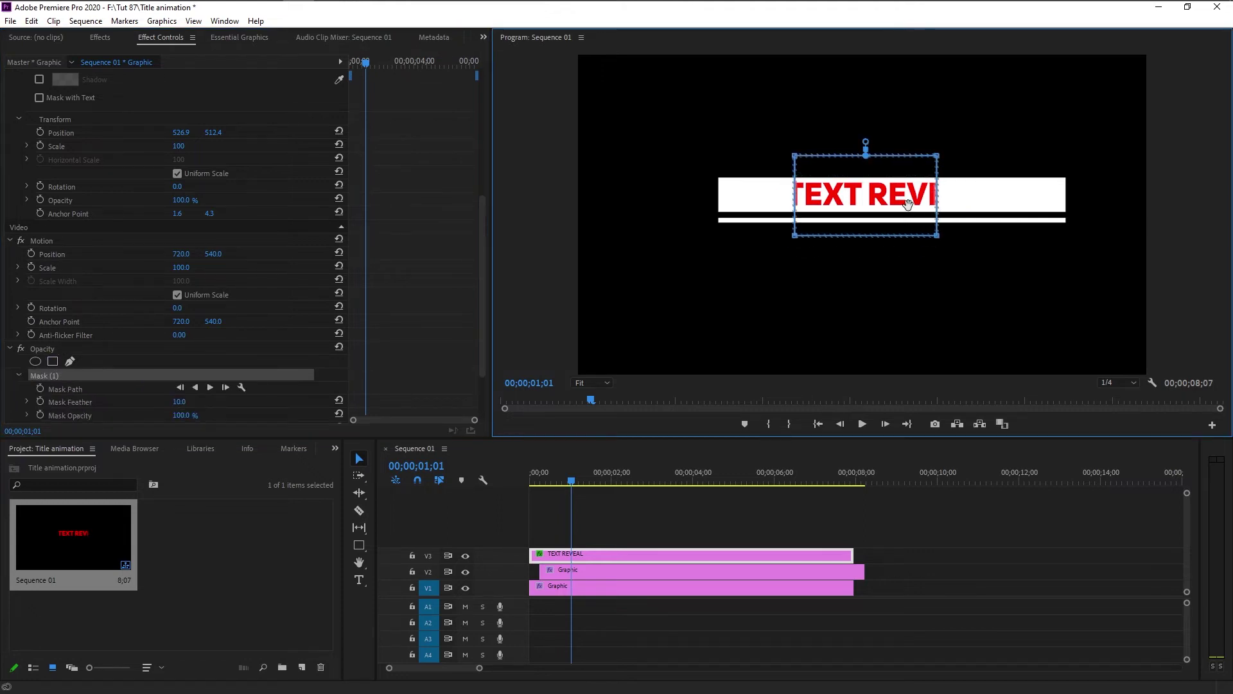
- Stretch the mask's right side to the bar's right end and its left side just past the title's first letter
key(equal)
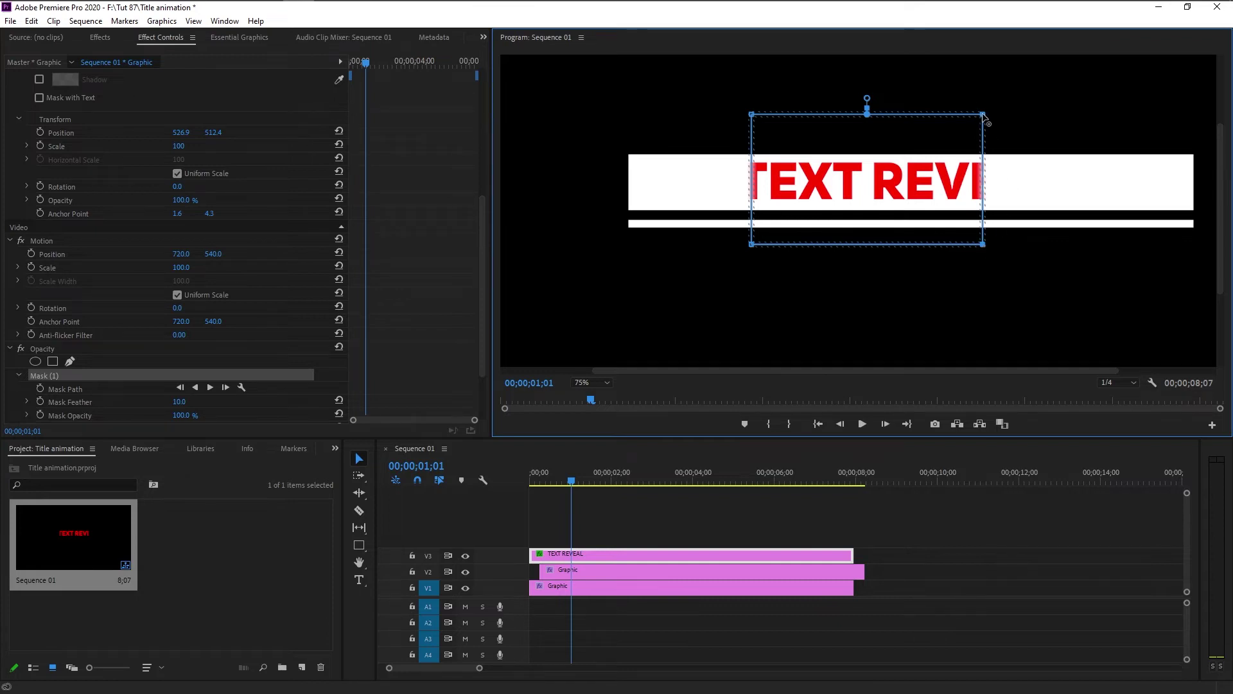
drag(983, 117, 1193, 133)
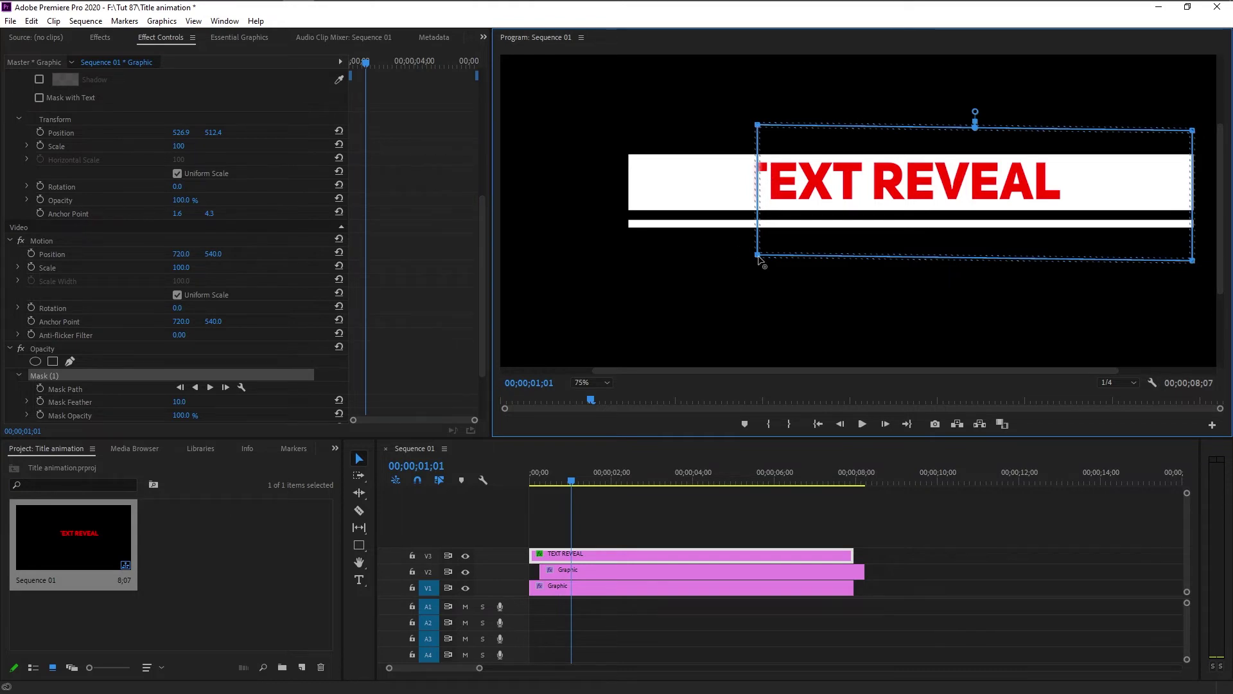
drag(757, 255, 716, 255)
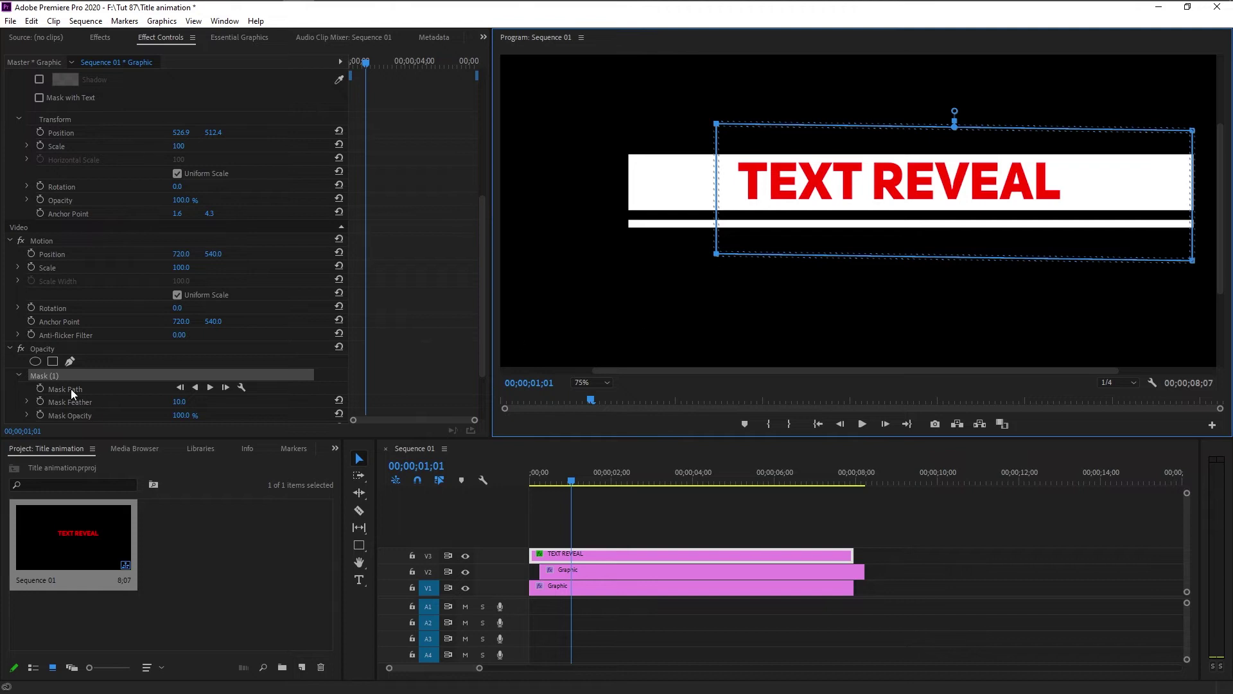
- Set the Mask Feather to 0 and stretch the mask's left side to the bar's left end
scroll(83, 372, down, 2)
click(180, 351)
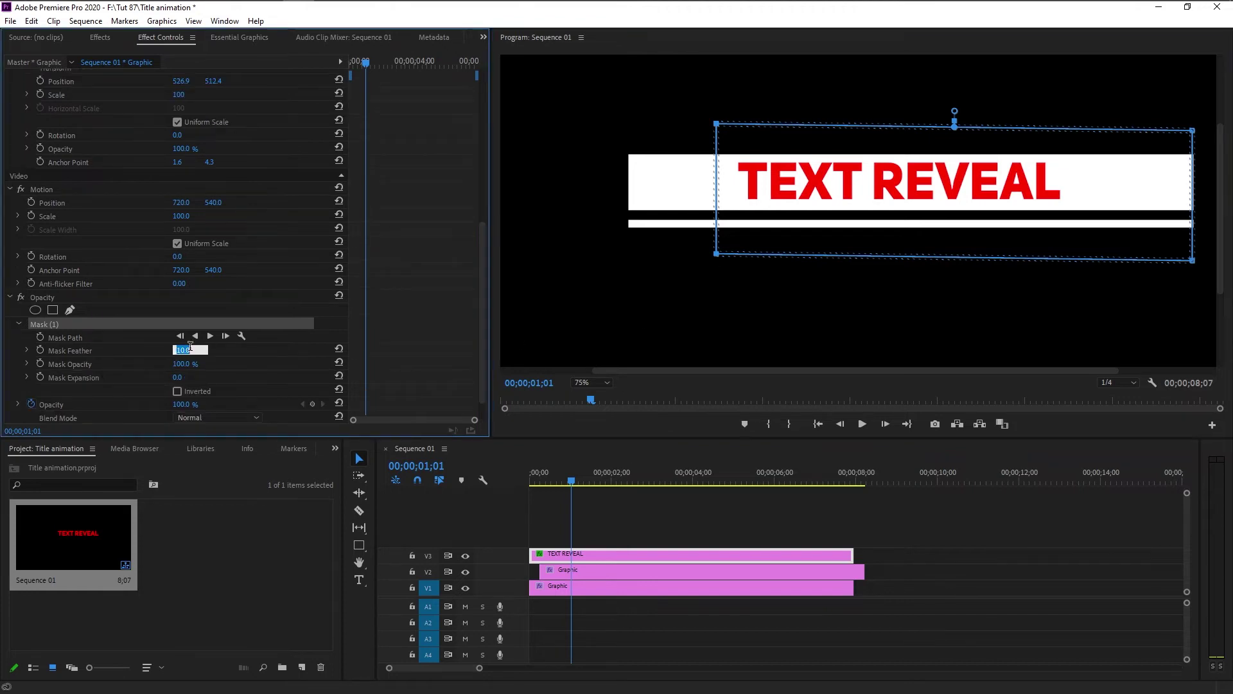
text(0)
key(Return)
drag(716, 124, 628, 129)
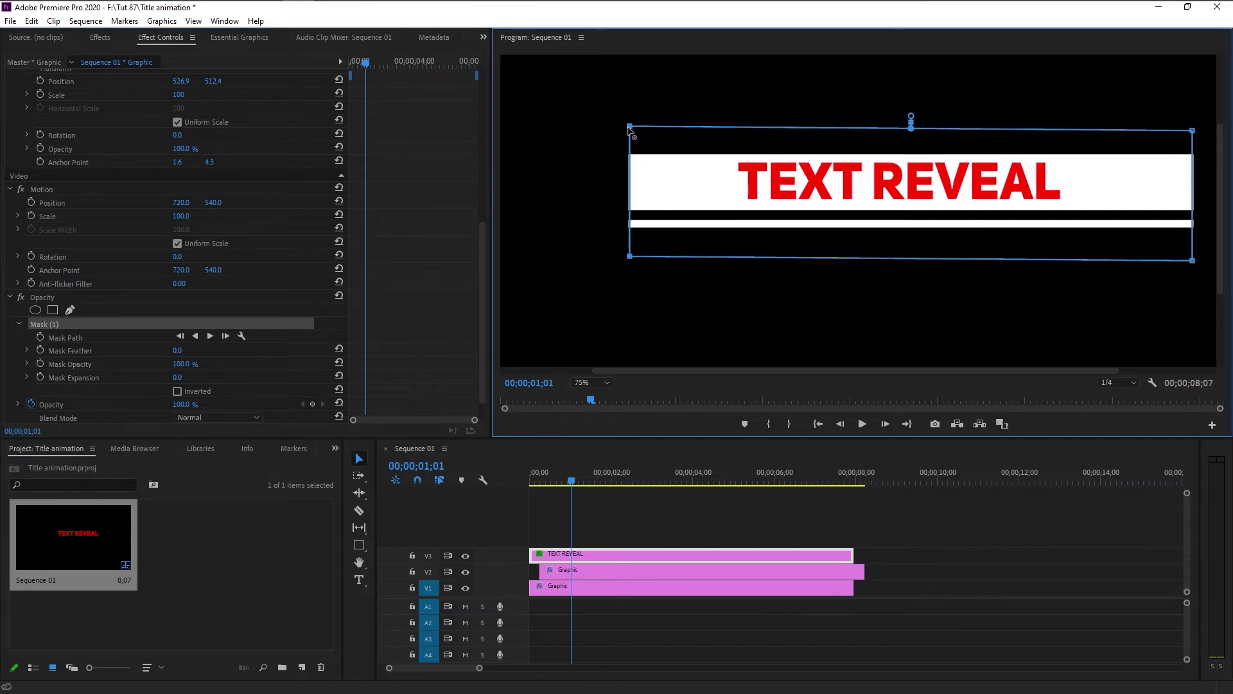
- Enable Mask Path keyframing for the title's opacity mask at 00;00;00;08
click(569, 480)
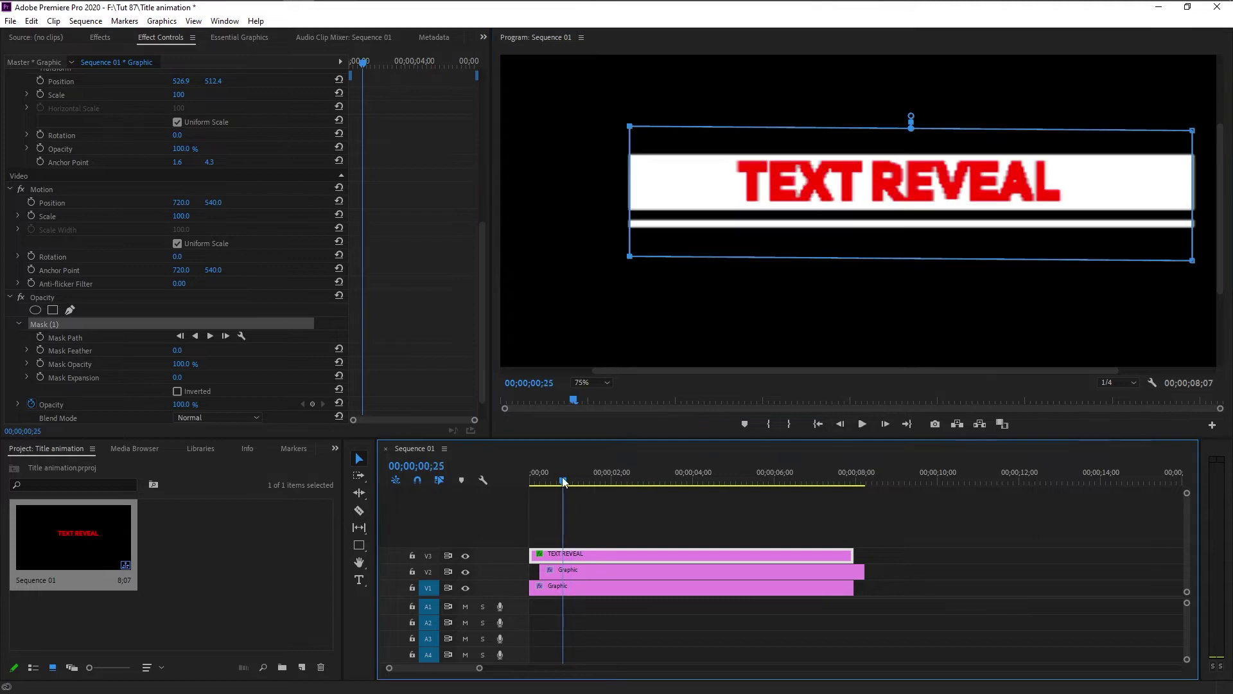
drag(569, 480, 539, 479)
click(576, 559)
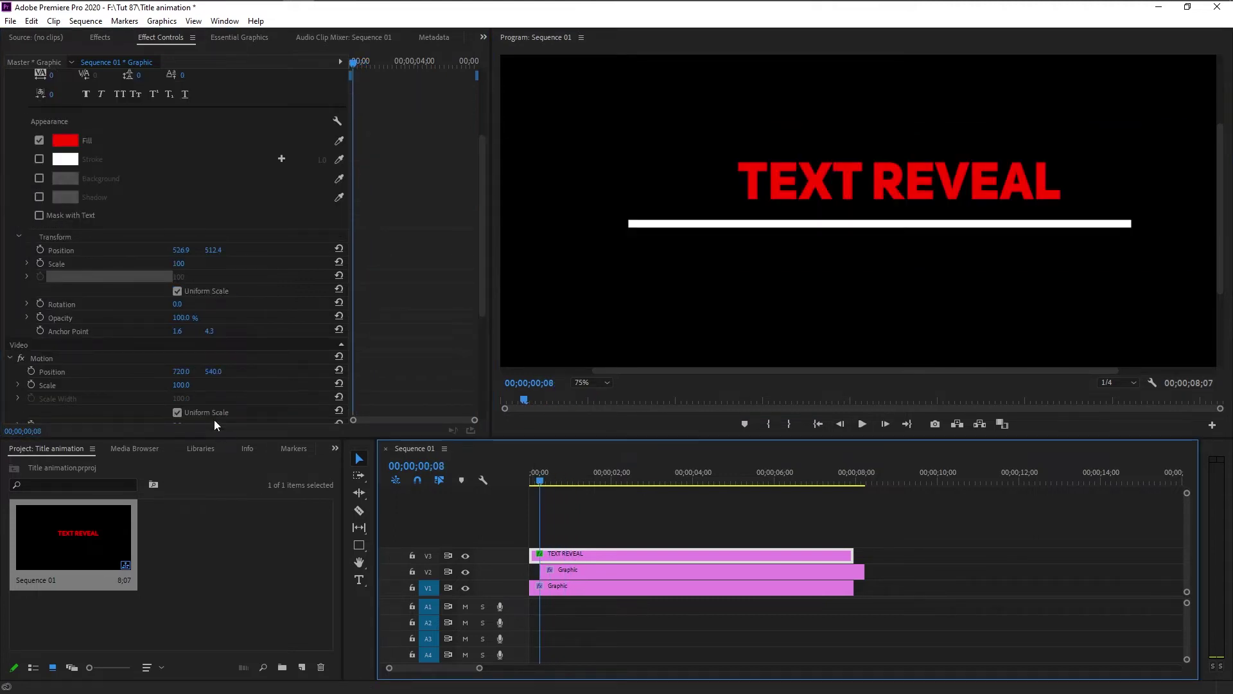
scroll(134, 368, down, 2)
scroll(134, 368, down, 3)
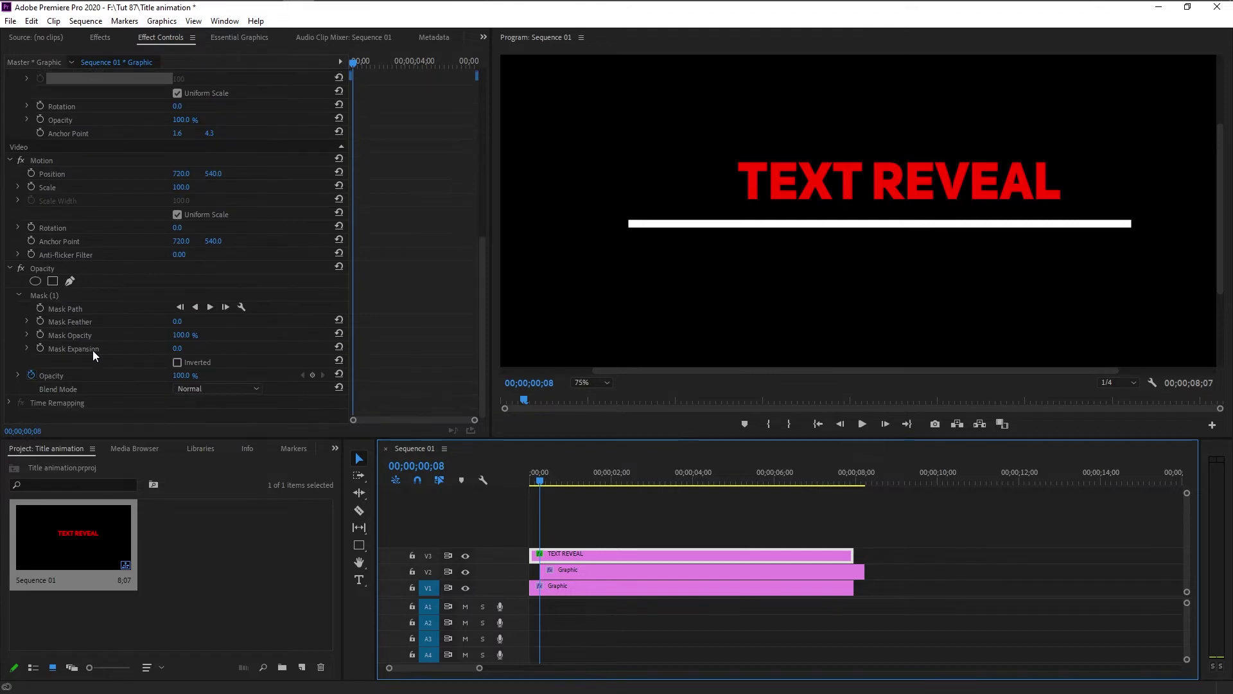
click(41, 296)
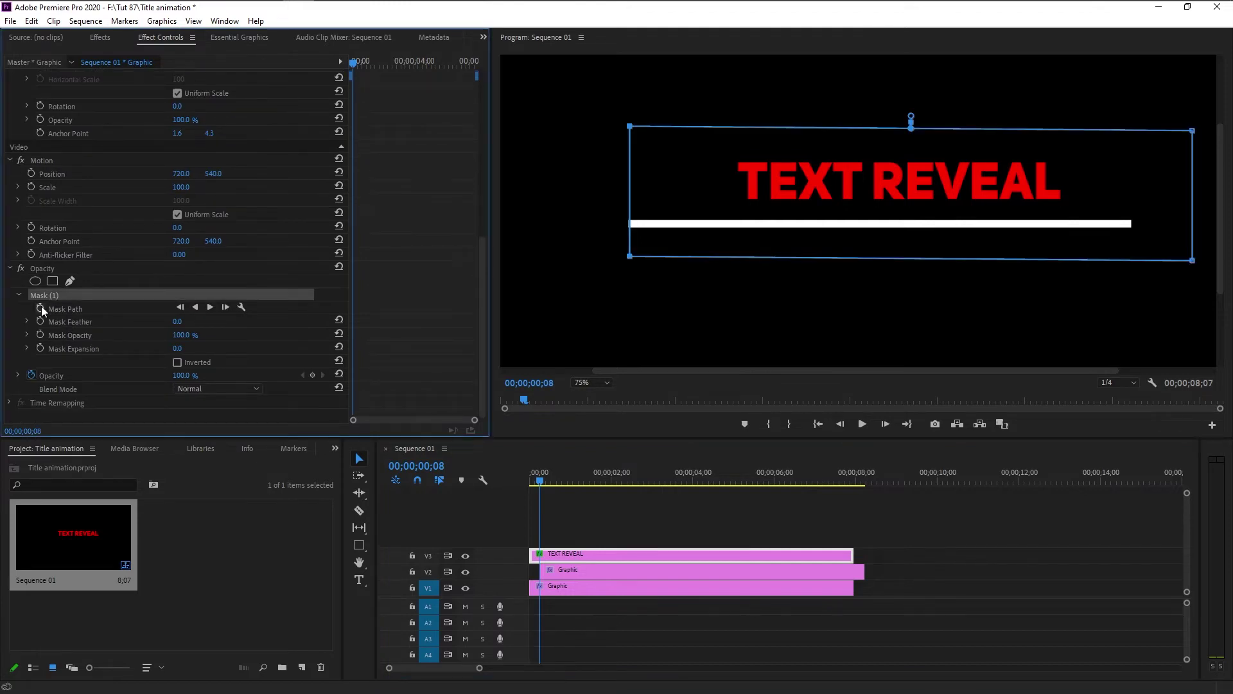
click(41, 307)
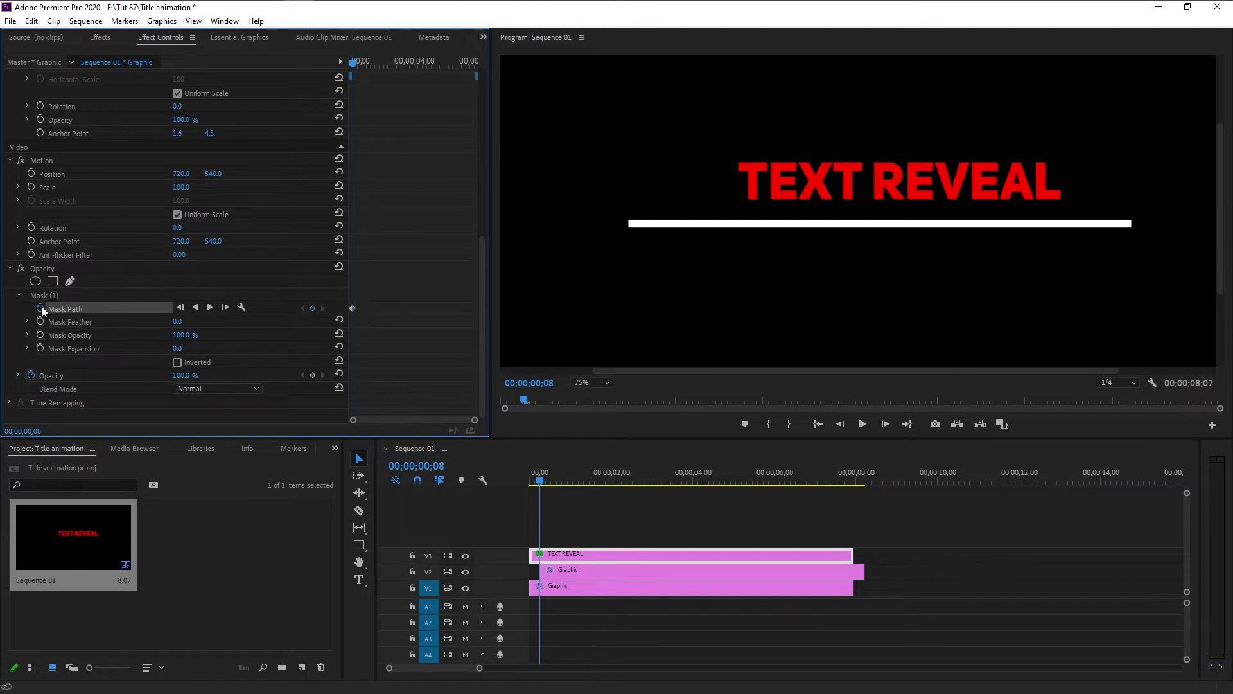
- Move the title's mask right at 00;00;00;08 until its left edge meets the white line's right end, hiding the text
click(48, 295)
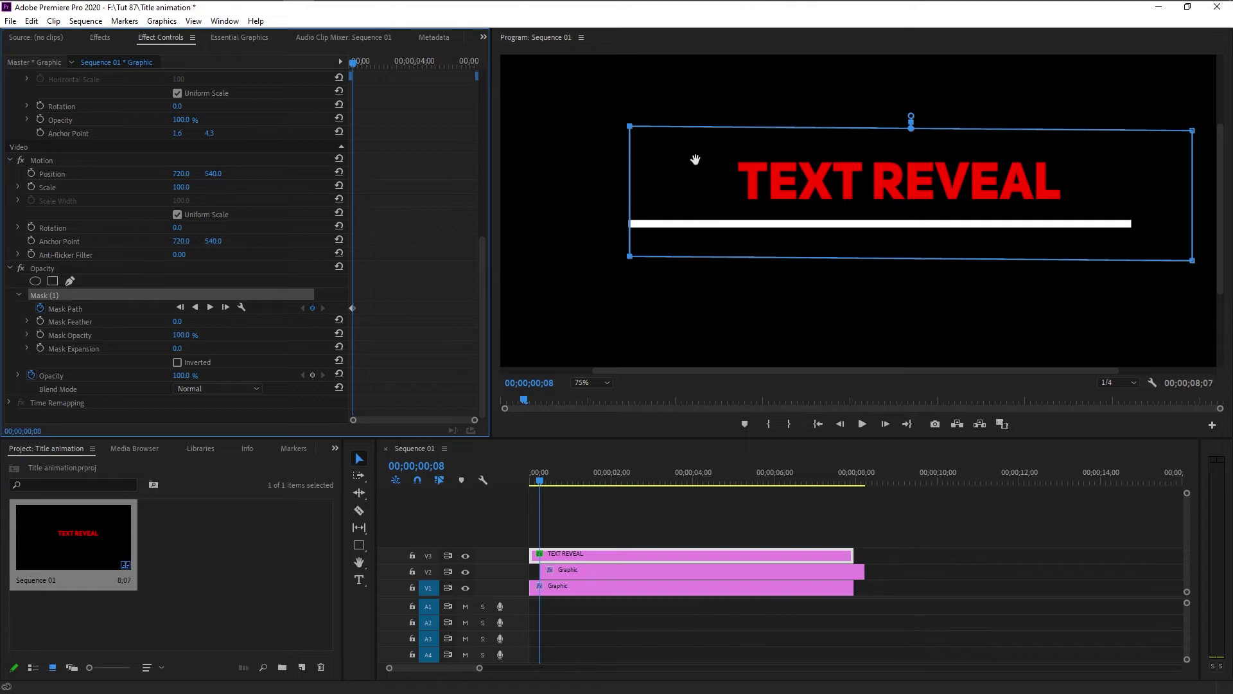
click(738, 196)
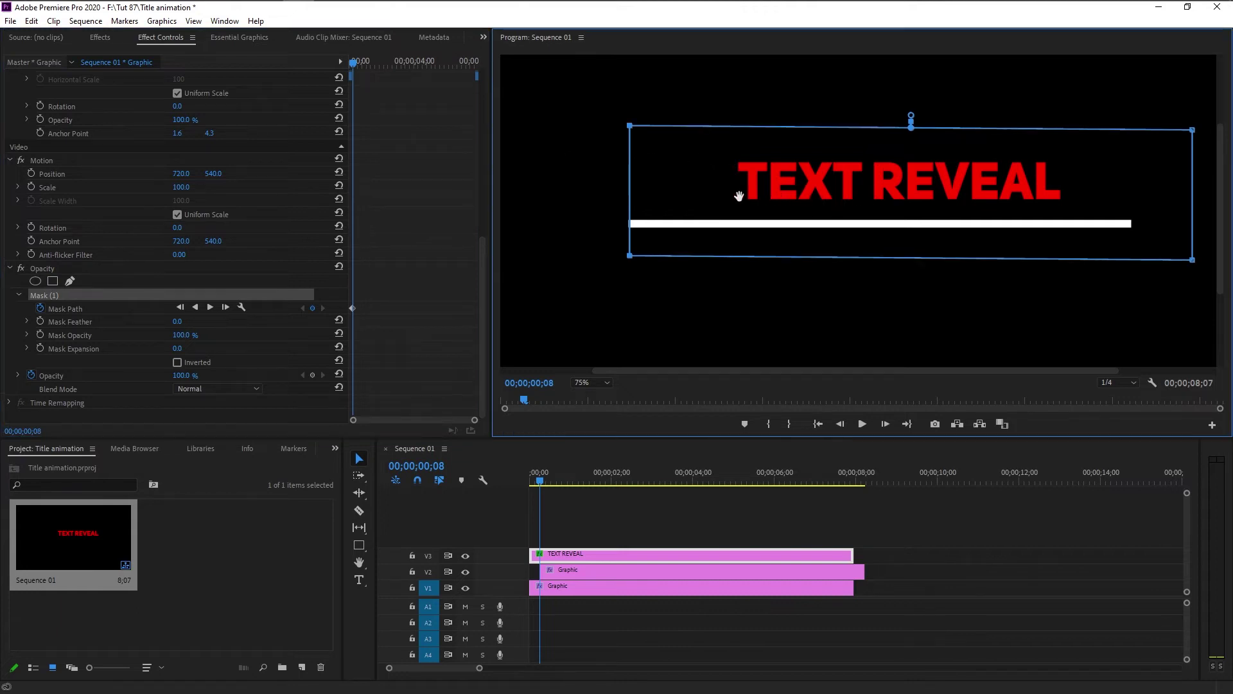
drag(739, 196, 787, 194)
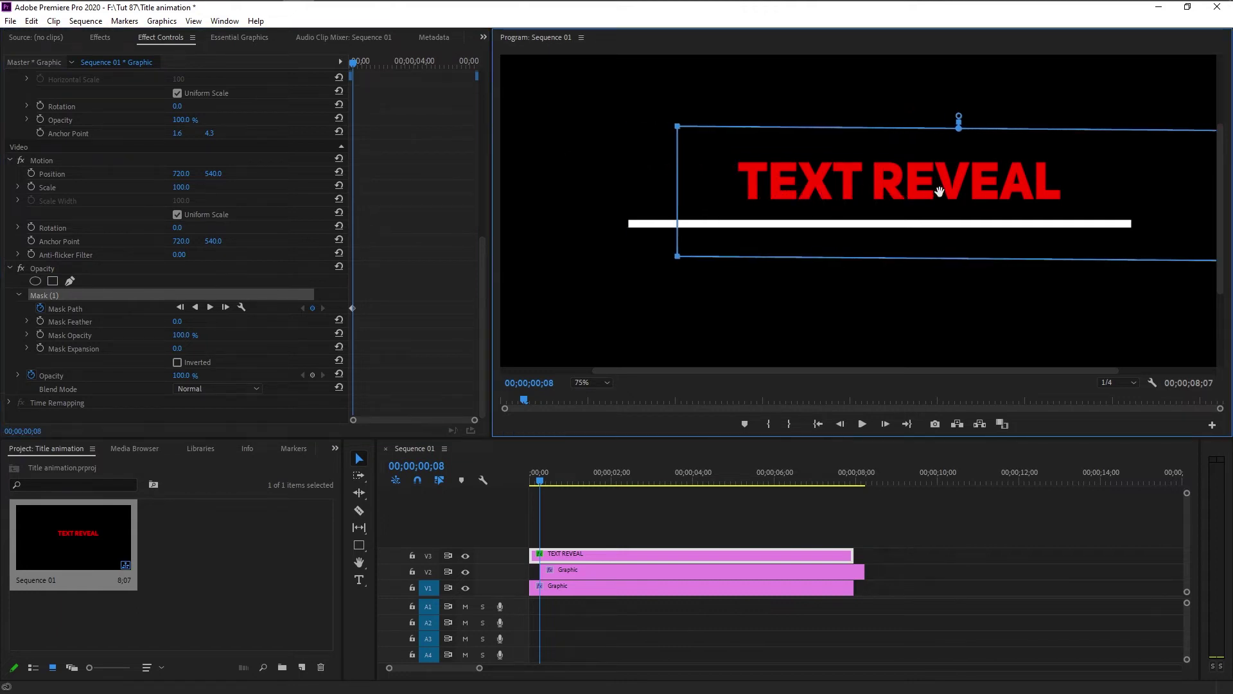
drag(1024, 186, 1219, 185)
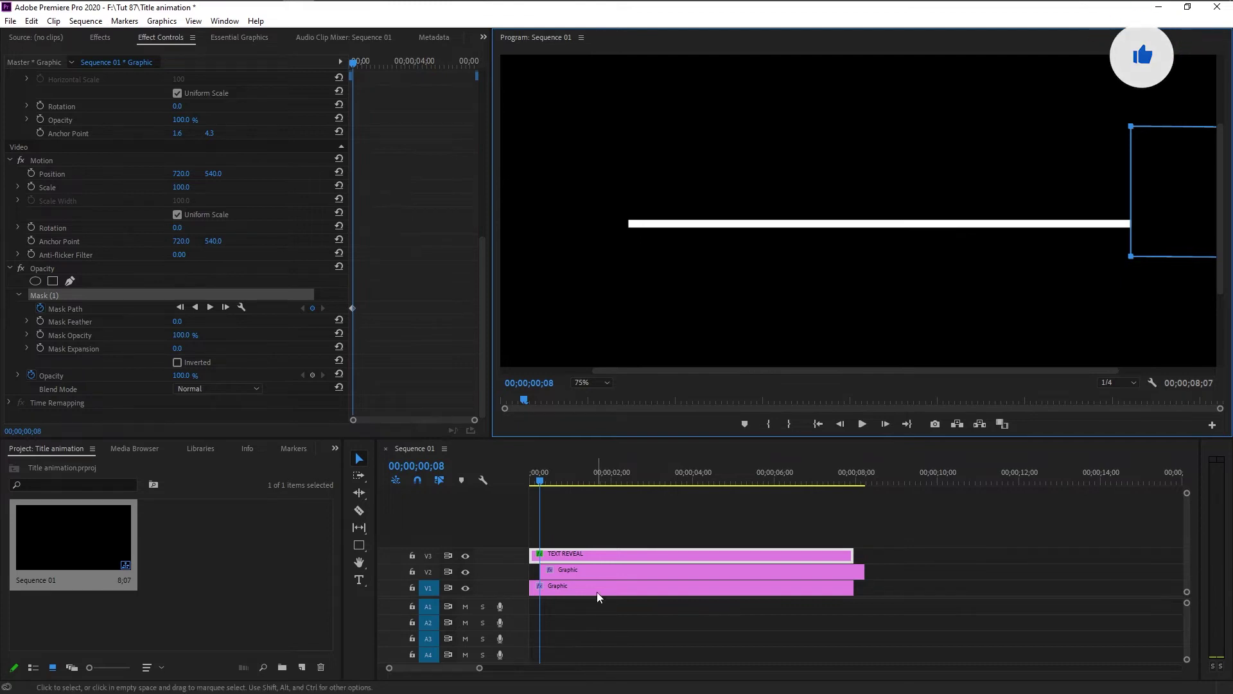
- At 00;00;00;16, move the title's opacity mask left until it spans the full bar and uncovers the whole title
click(539, 483)
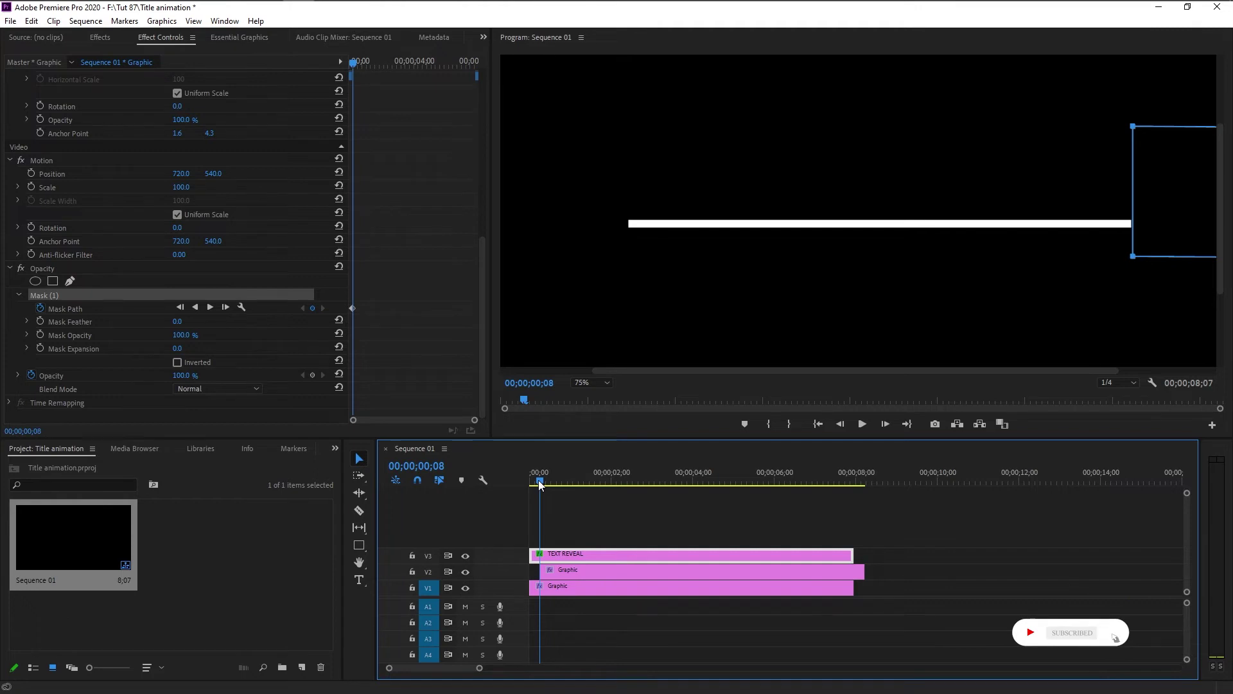
key(Right)
key(Right)
key(Right)
key(Right)
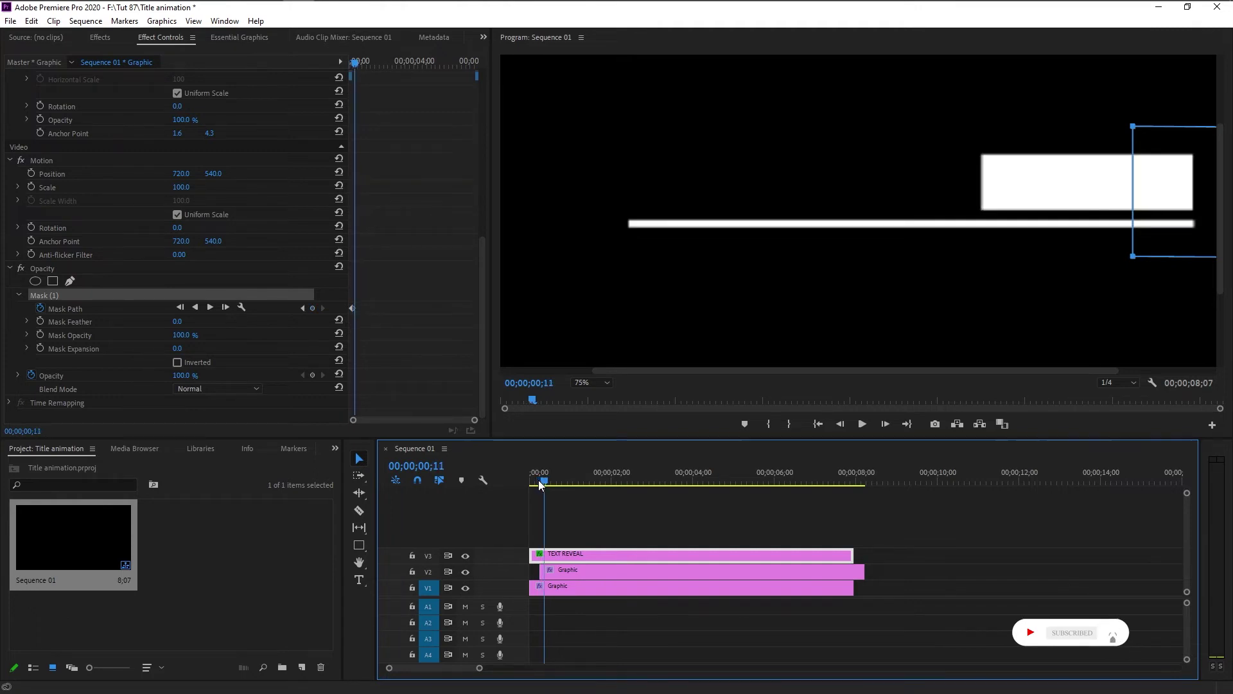
key(Right)
key(Right)
key(Right)
key(Right)
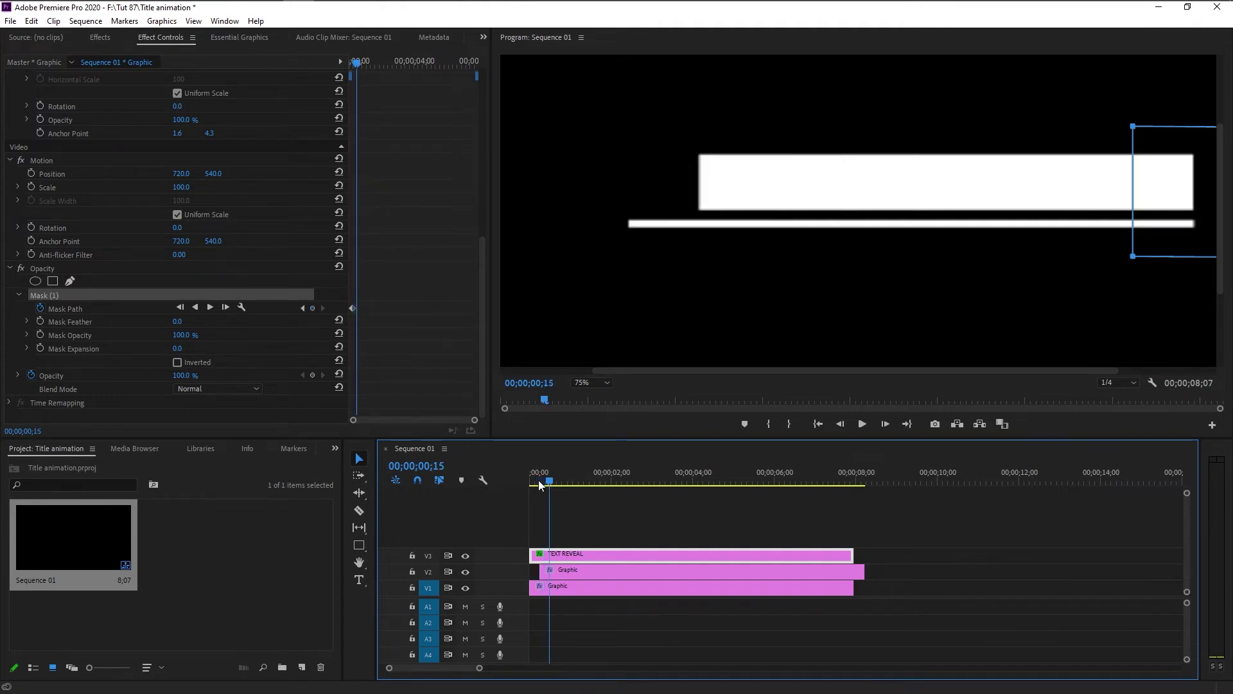
drag(1160, 195, 1192, 194)
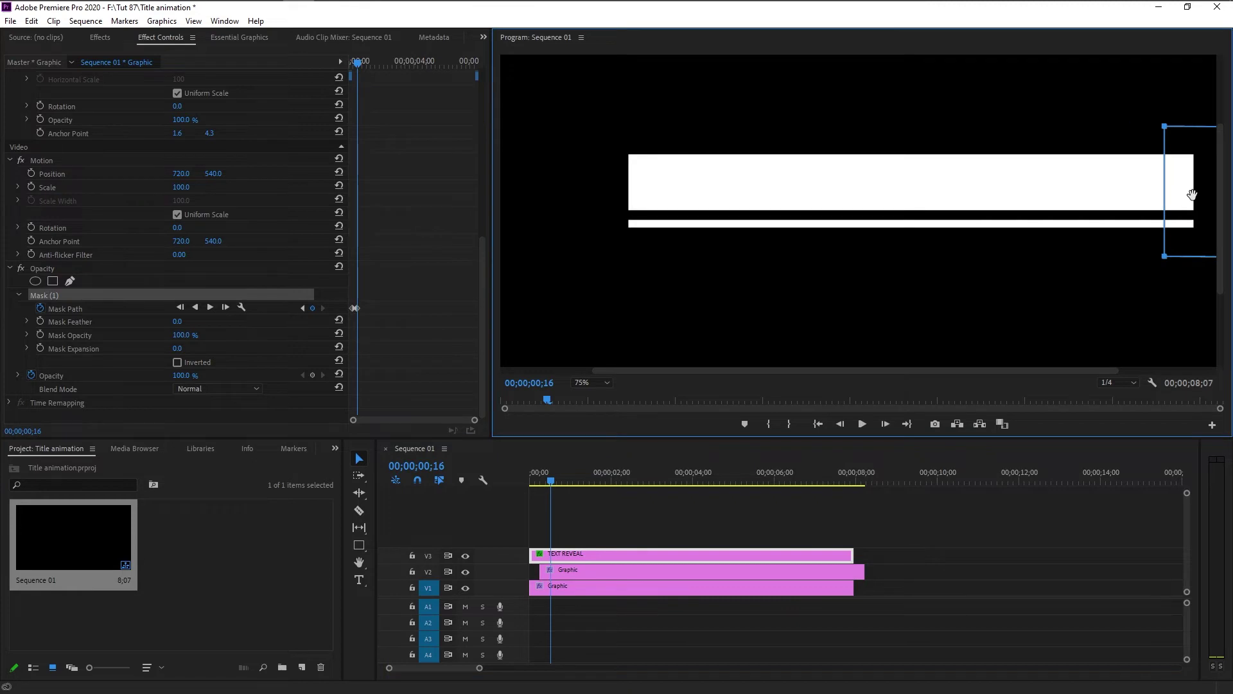
drag(1191, 195, 726, 180)
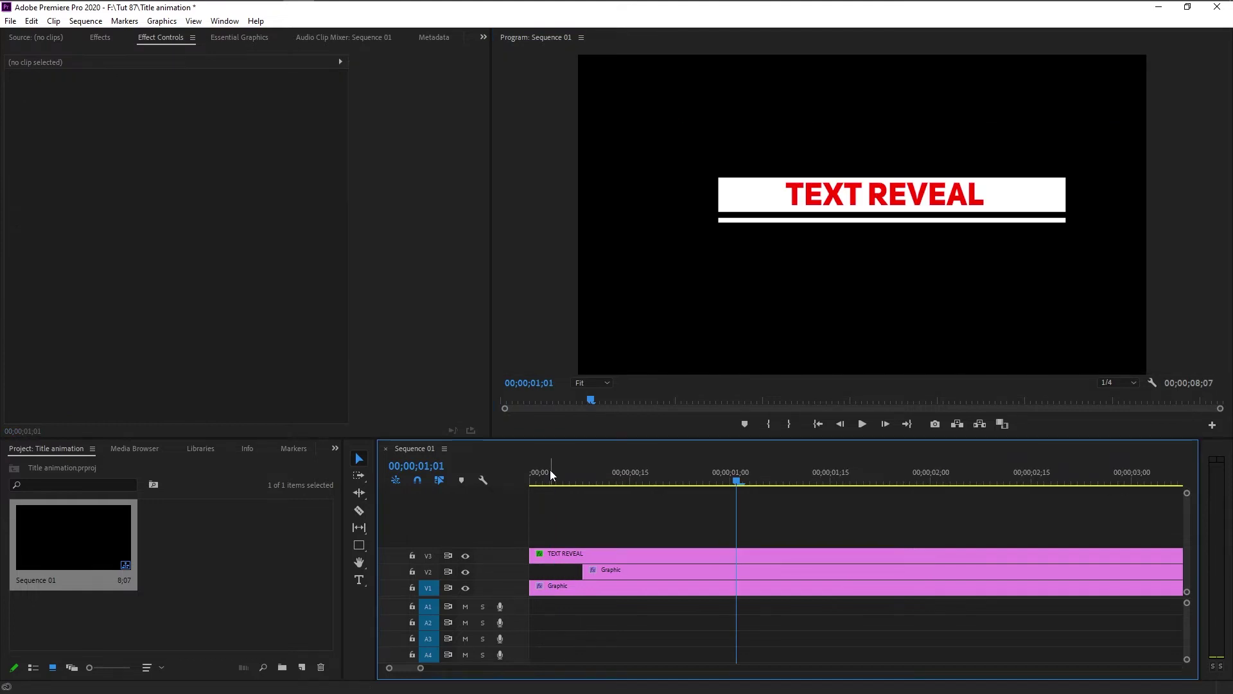
- Play the sequence from the start to review the line, bar and title reveal
click(542, 472)
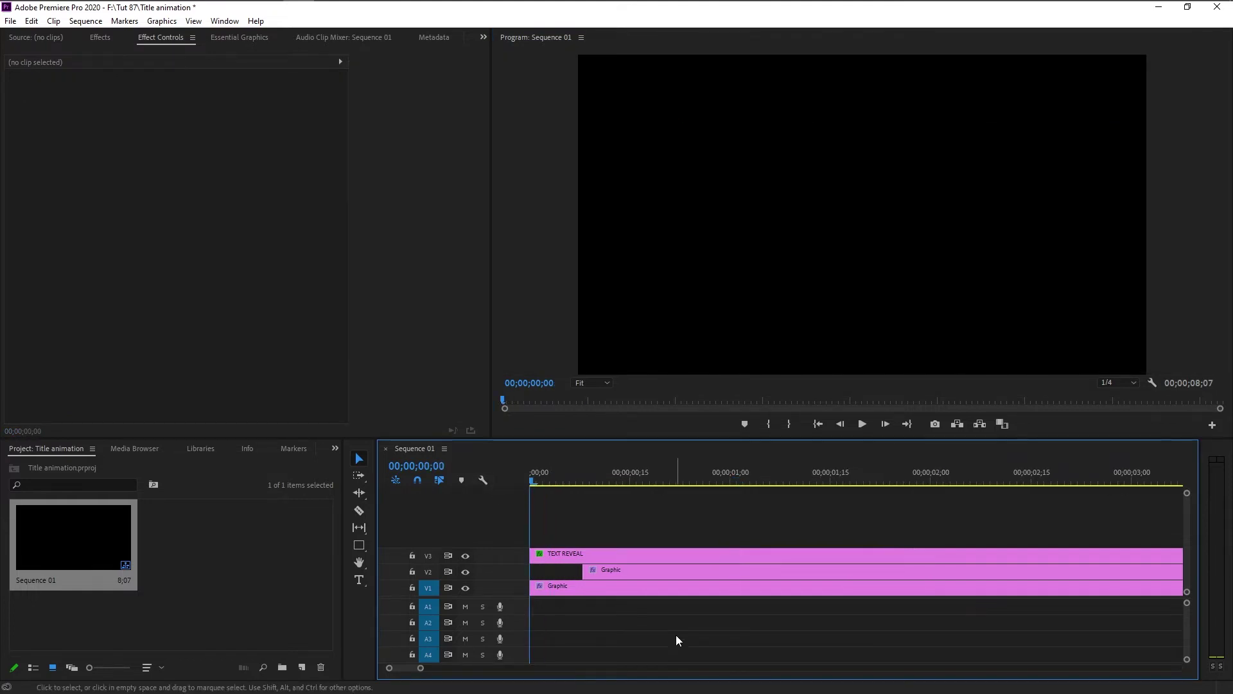
key(space)
key(space)
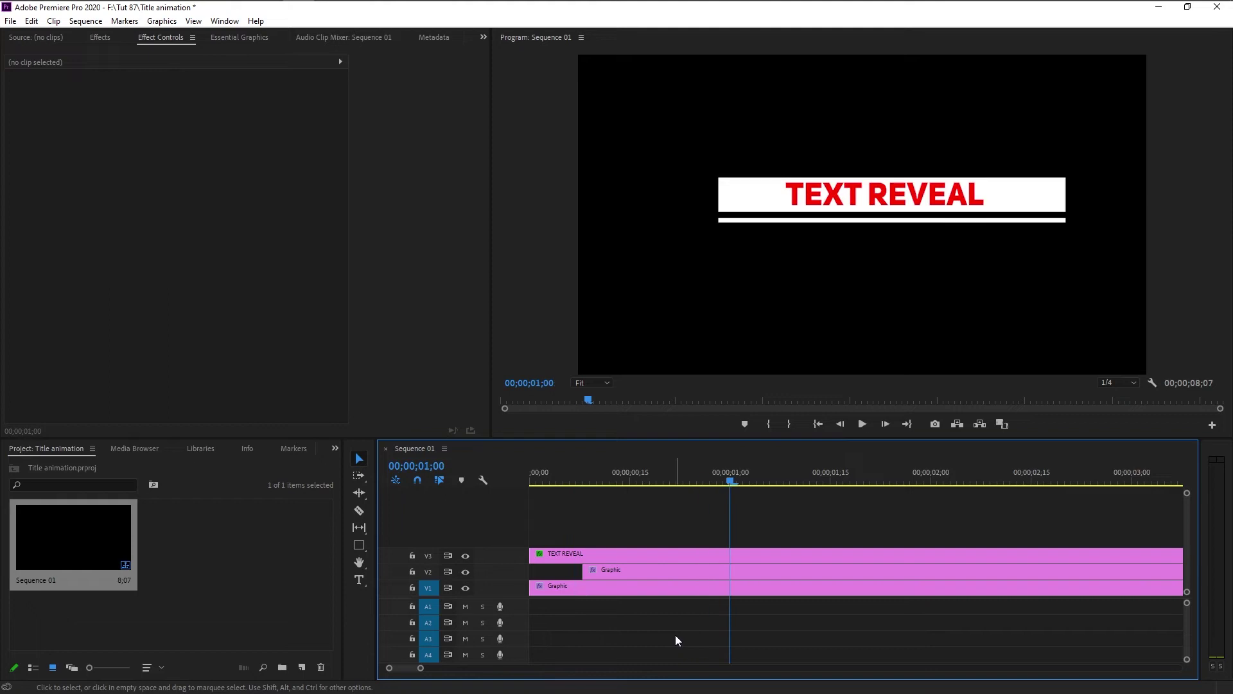
key(Left)
key(Left)
key(Left)
key(Left)
key(Left)
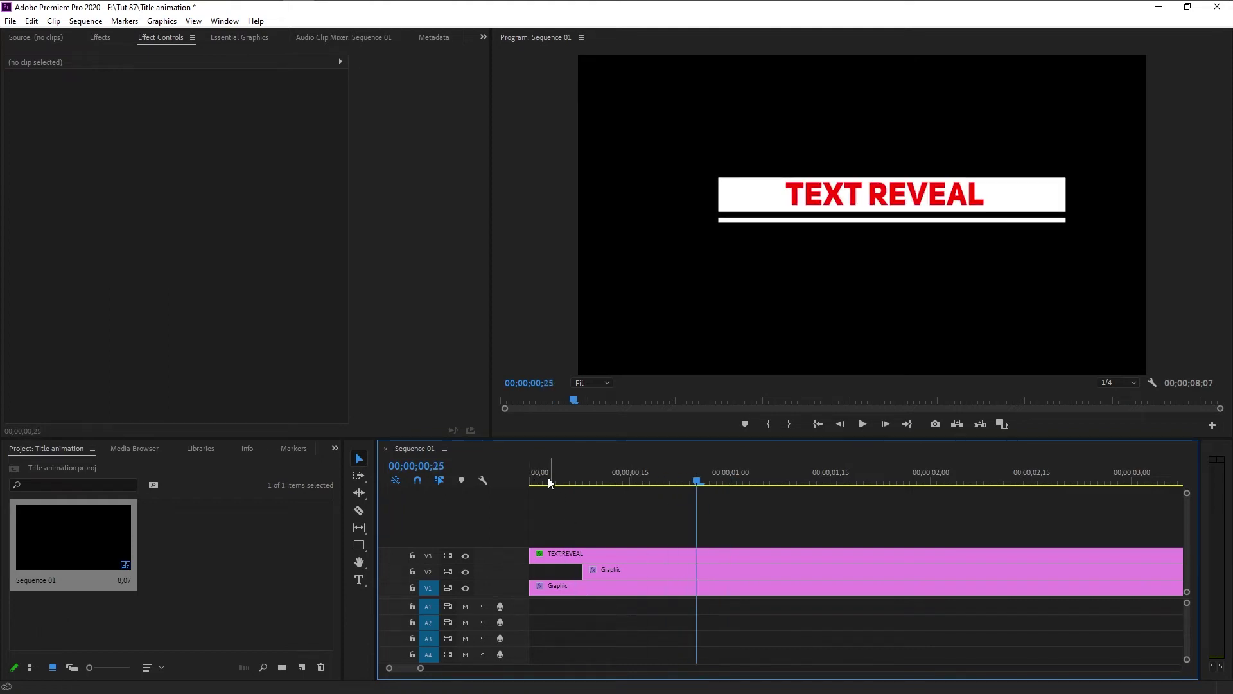
drag(549, 476, 489, 488)
key(space)
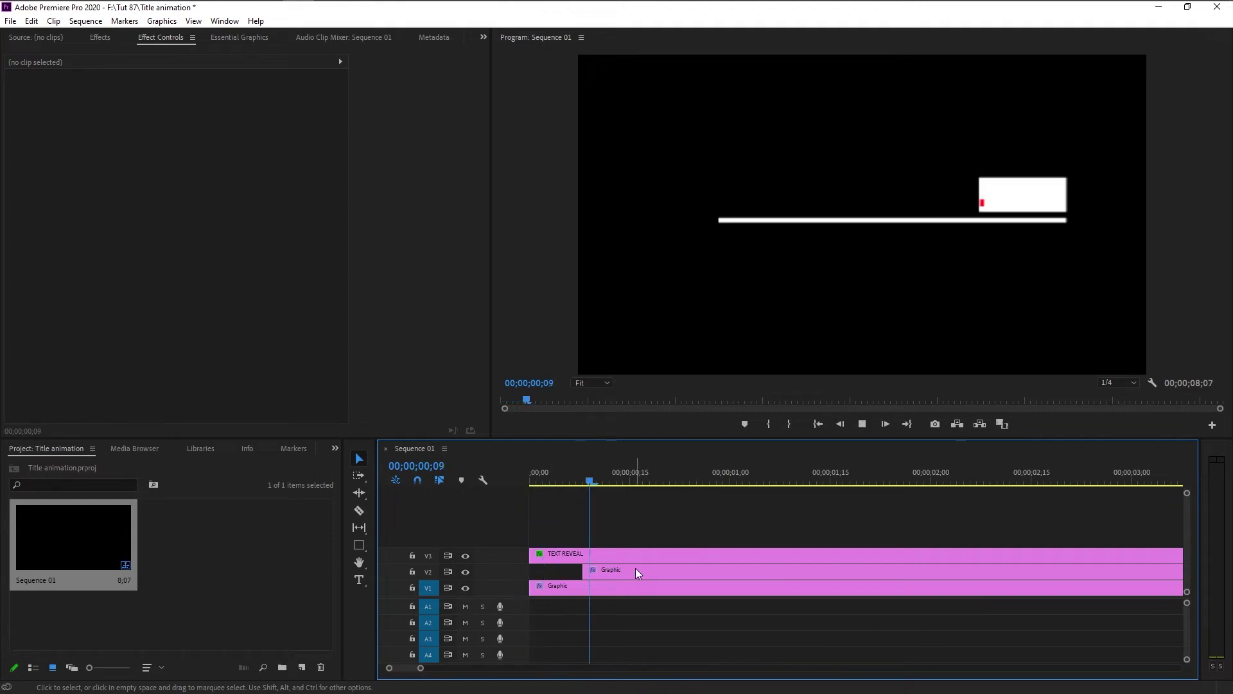
key(space)
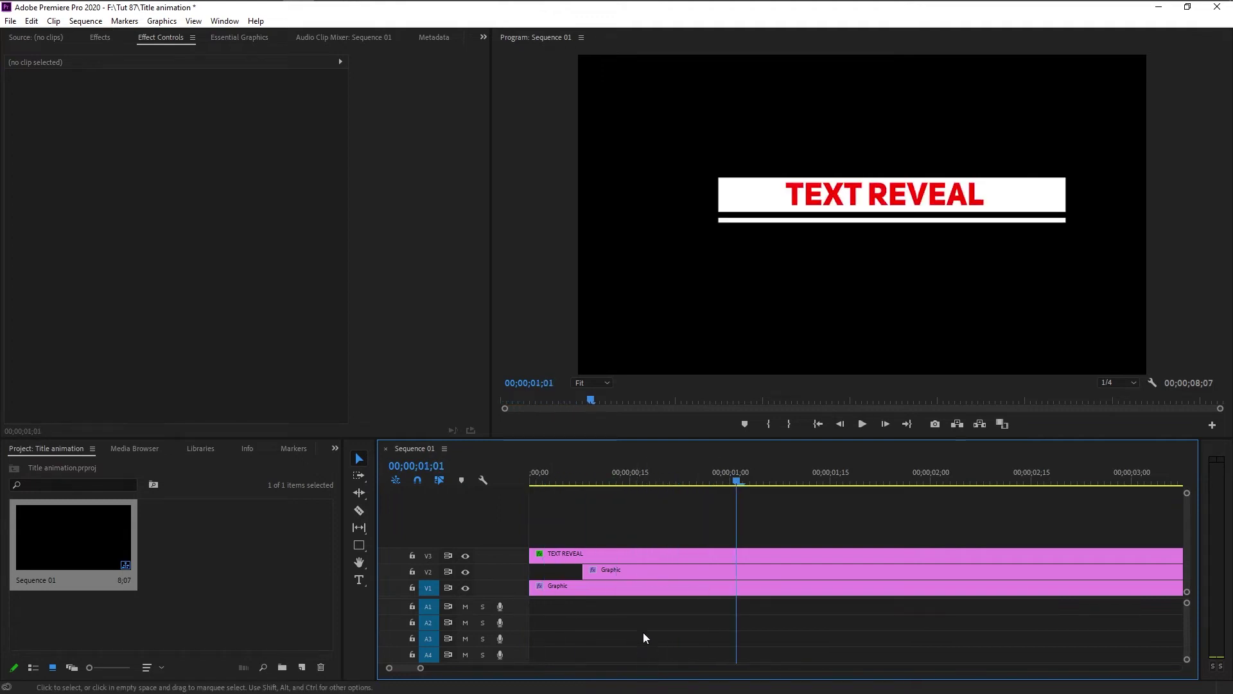
- Enable Position keyframing for the thick bar's shape on V2 at 00;00;01;15
click(717, 571)
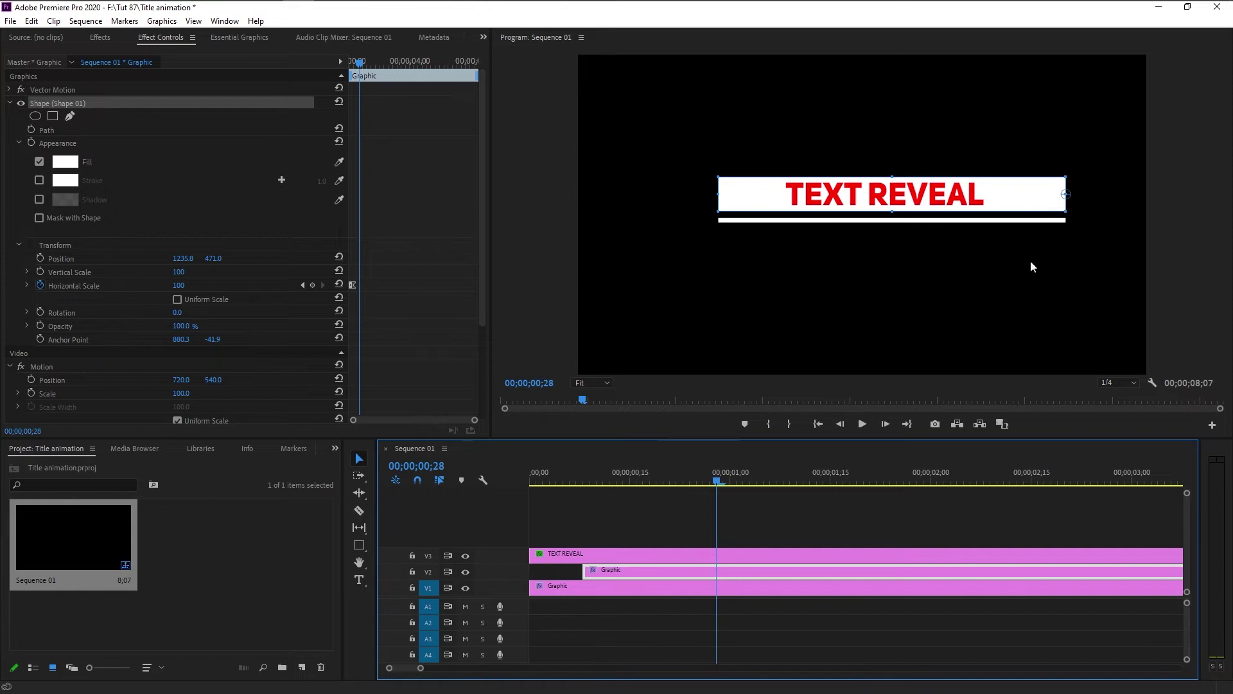
key(=)
click(855, 482)
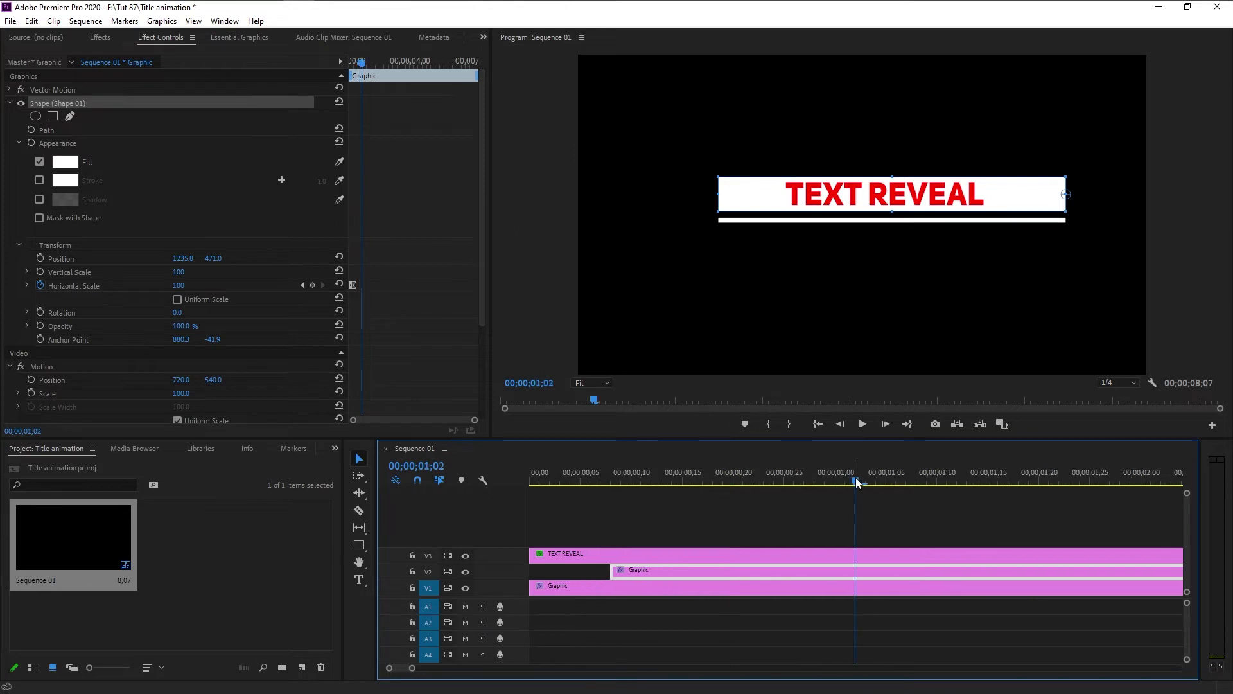
drag(857, 482, 936, 511)
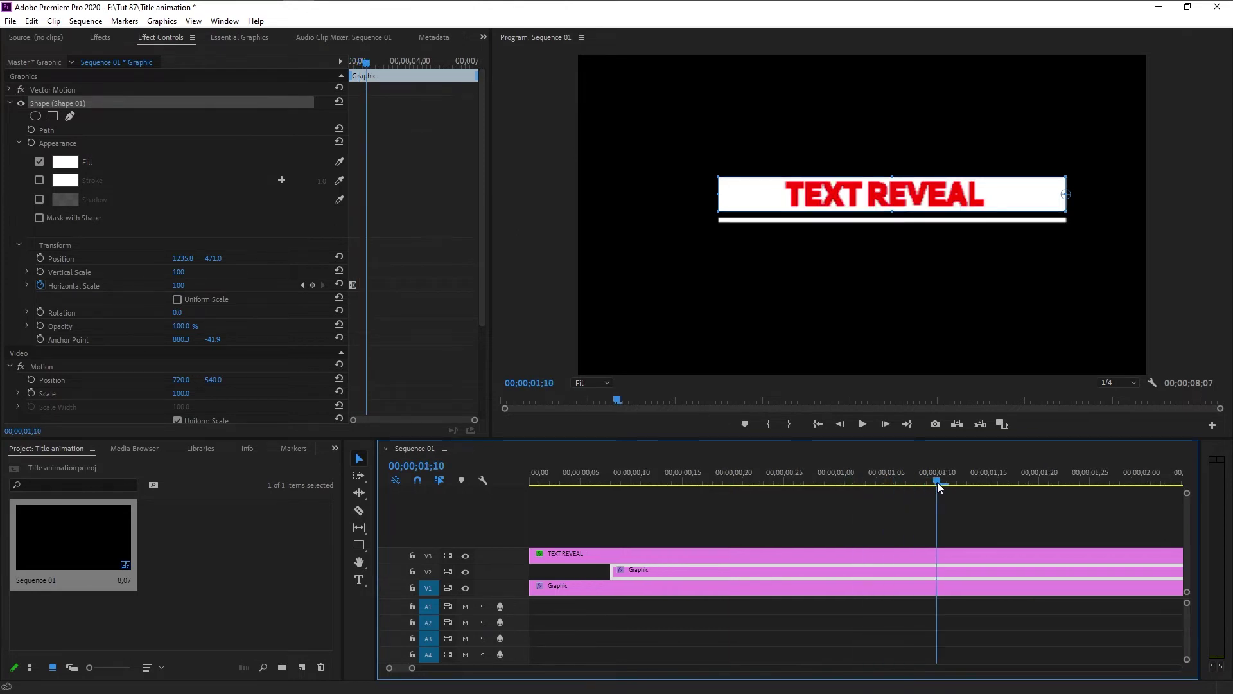
key(minus)
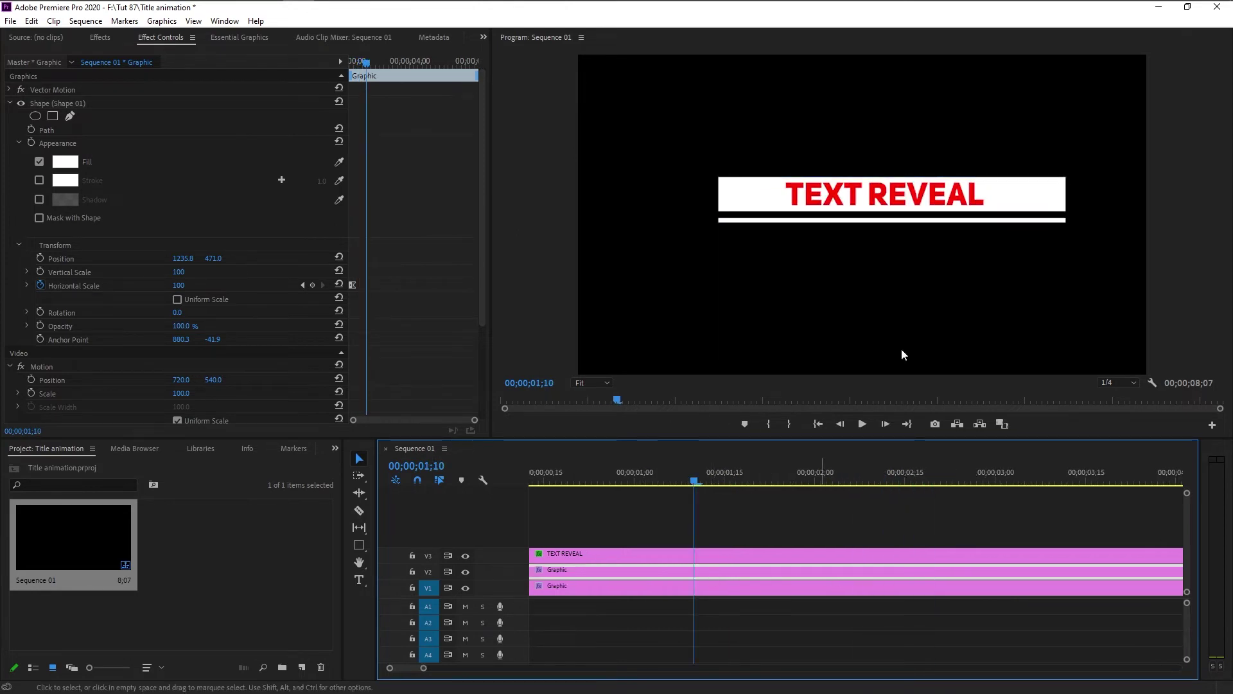
key(shift+Right)
click(88, 270)
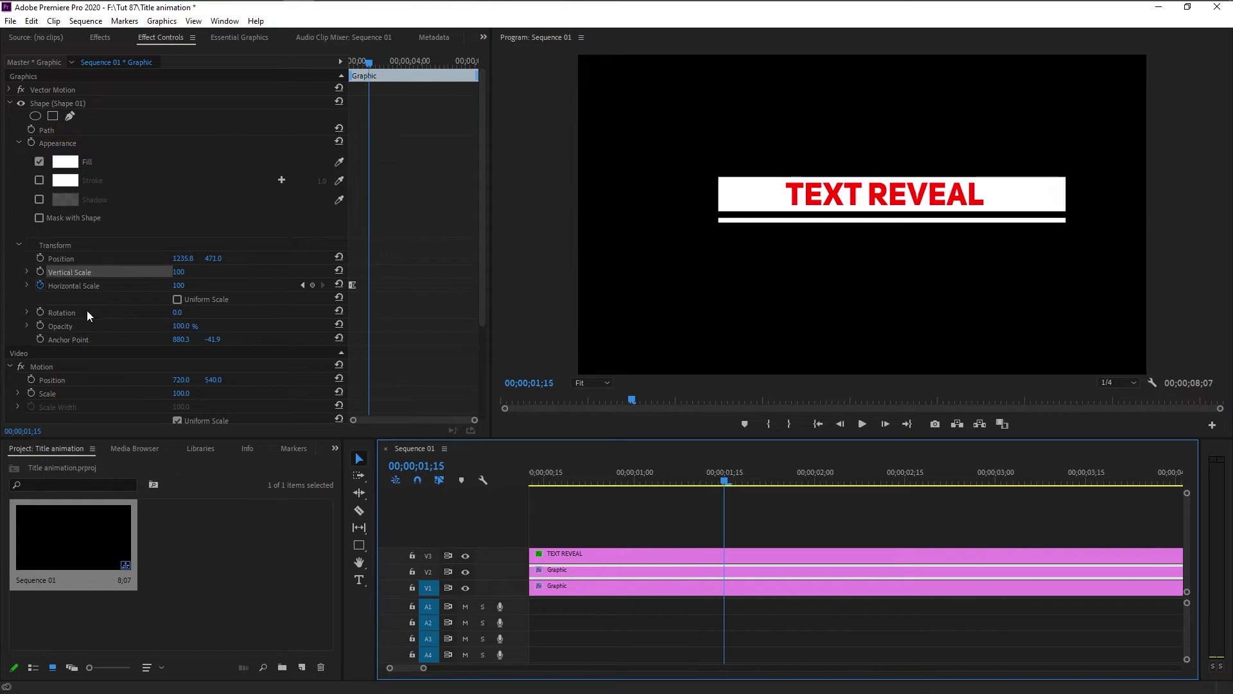
click(40, 258)
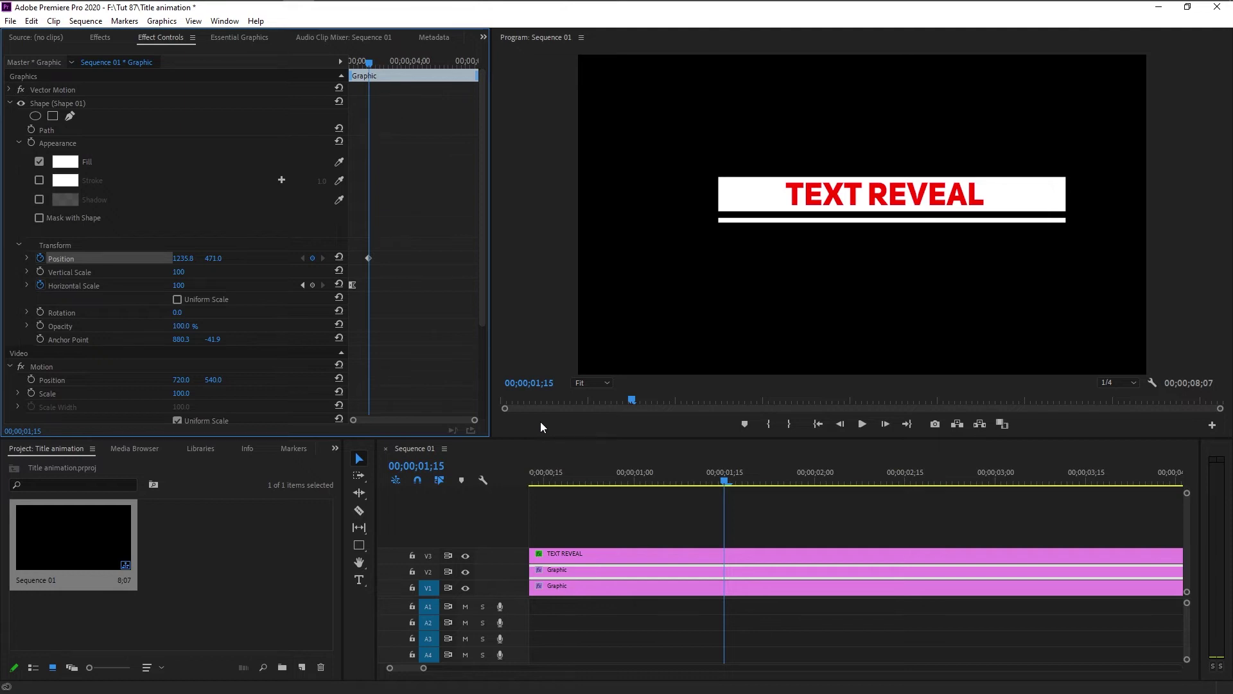
- At 00;00;01;23, set the thick bar's vertical position to 651.0 so it sits below the white line
key(Right)
key(Right)
key(Right)
key(Right)
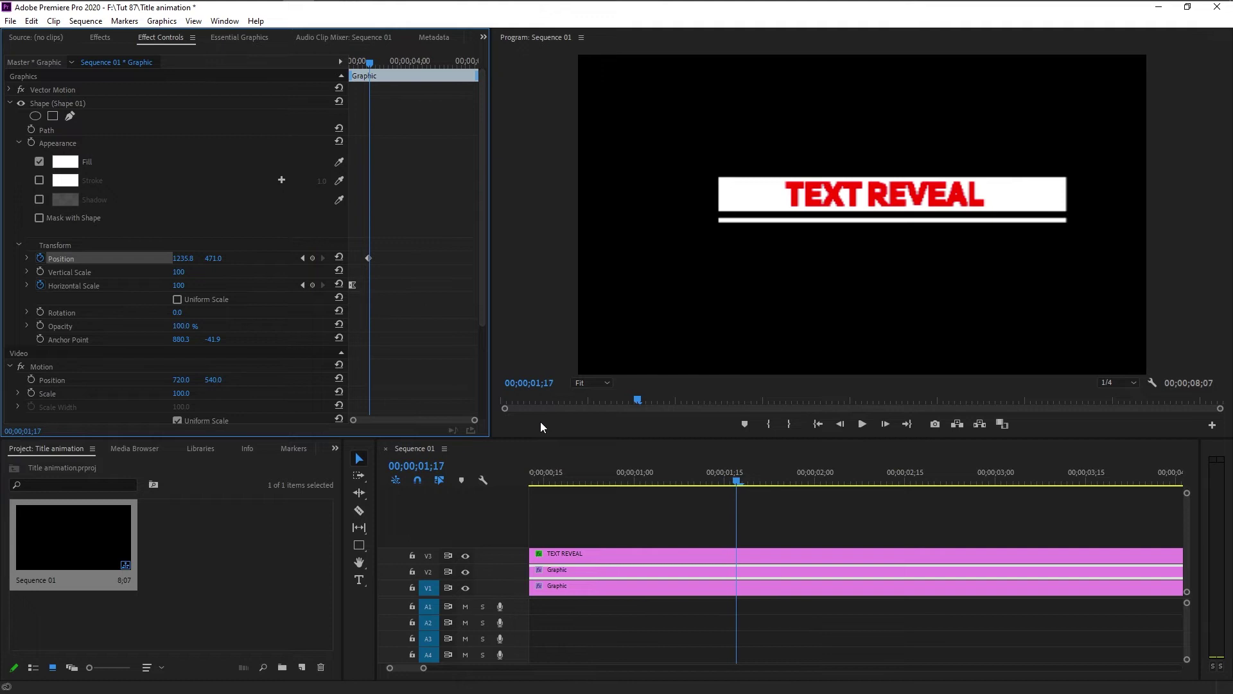
key(Right)
key(Right)
key(Right)
key(Right)
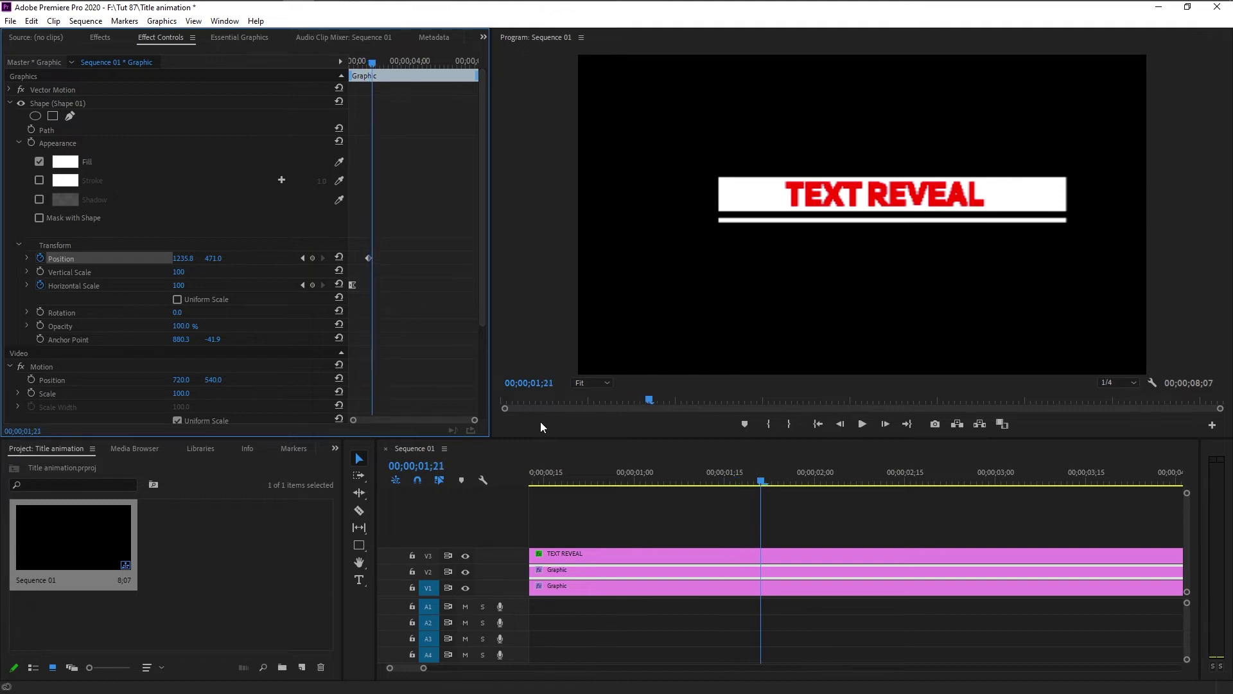
drag(214, 258, 330, 258)
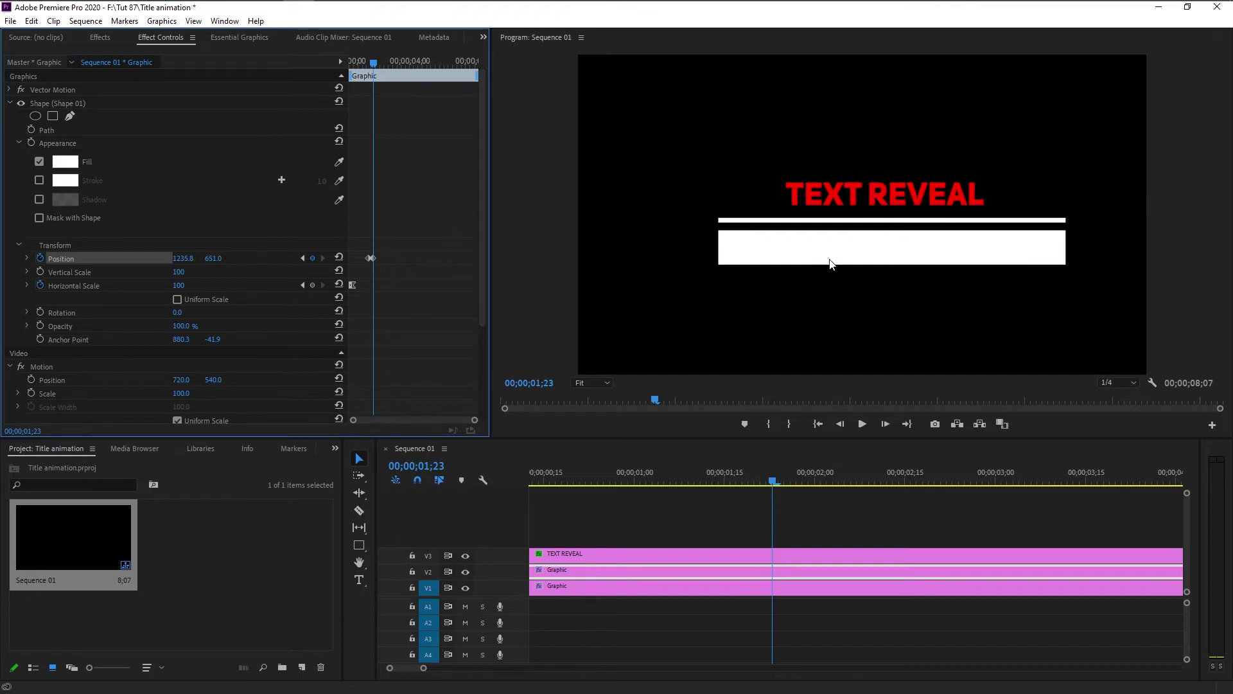
- Add a Mask Path keyframe to the TEXT REVEAL title's opacity mask at 00;00;01;15, matching the bar's first Position keyframe
click(611, 556)
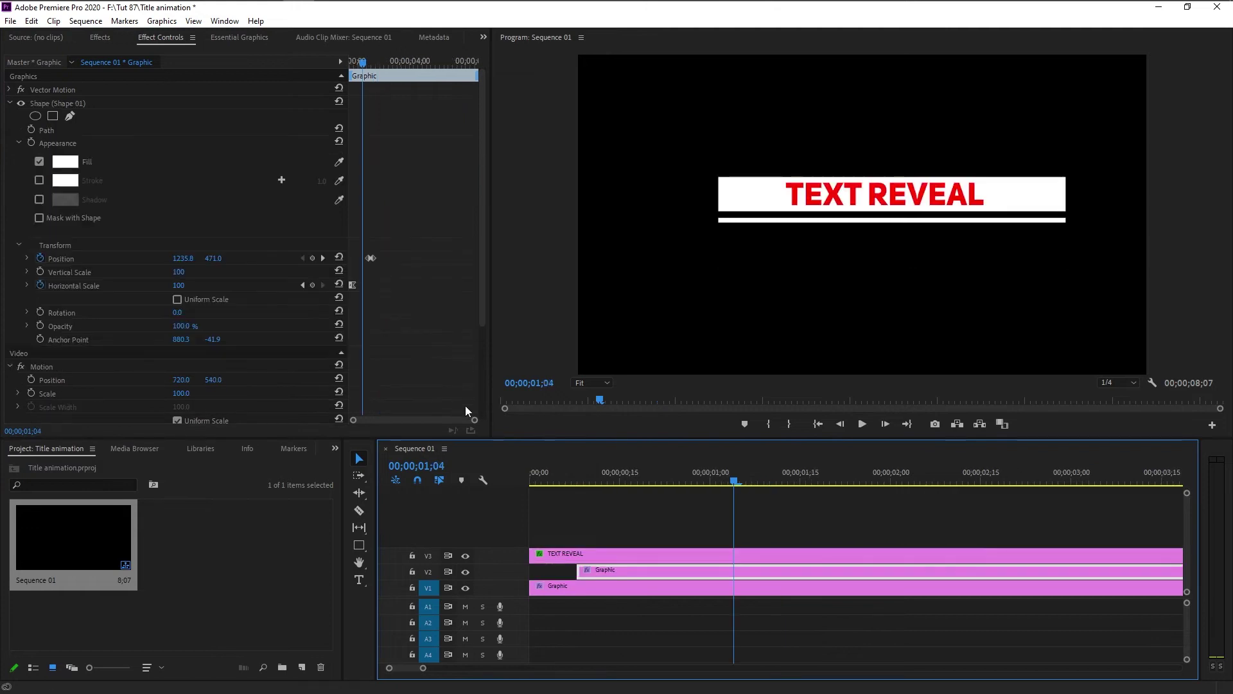
drag(474, 419, 407, 420)
drag(413, 60, 437, 69)
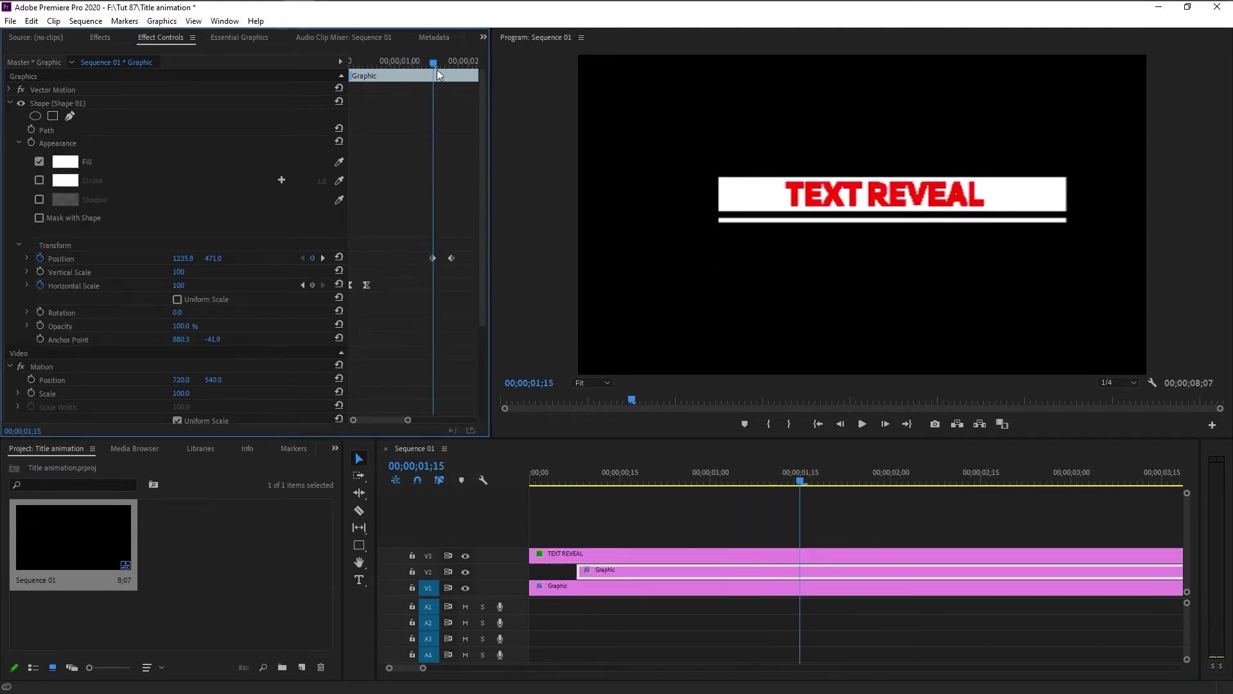
click(649, 557)
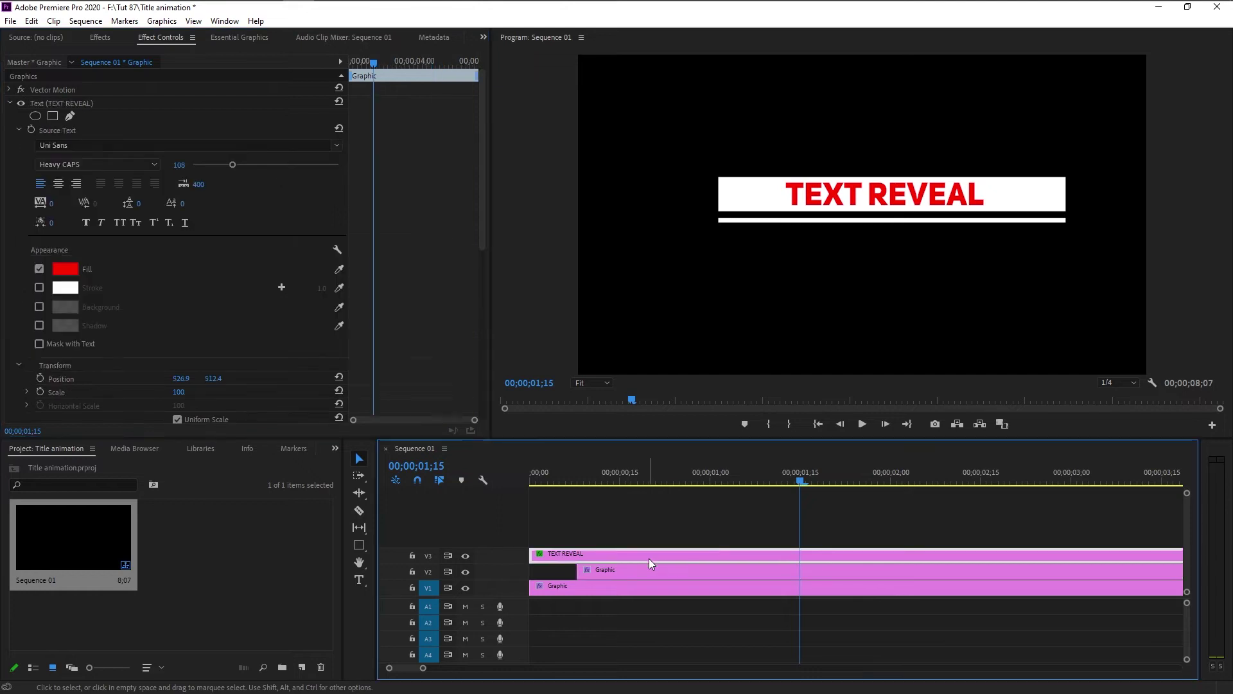
scroll(305, 353, down, 6)
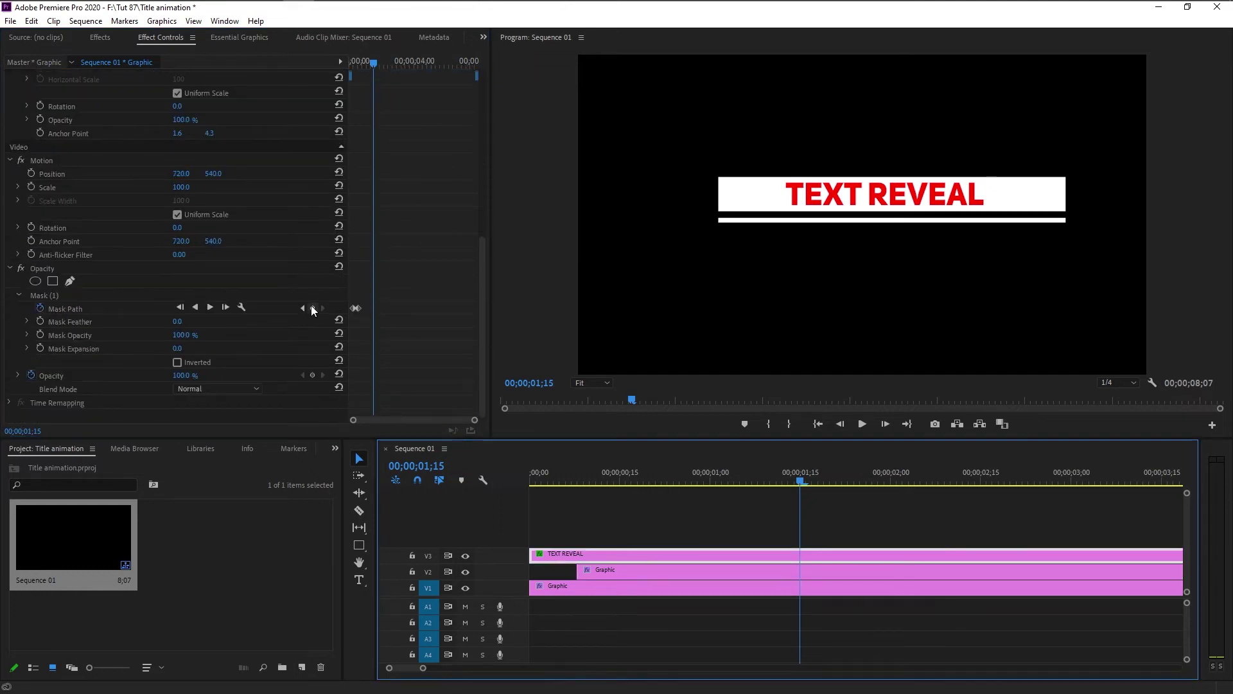
click(313, 308)
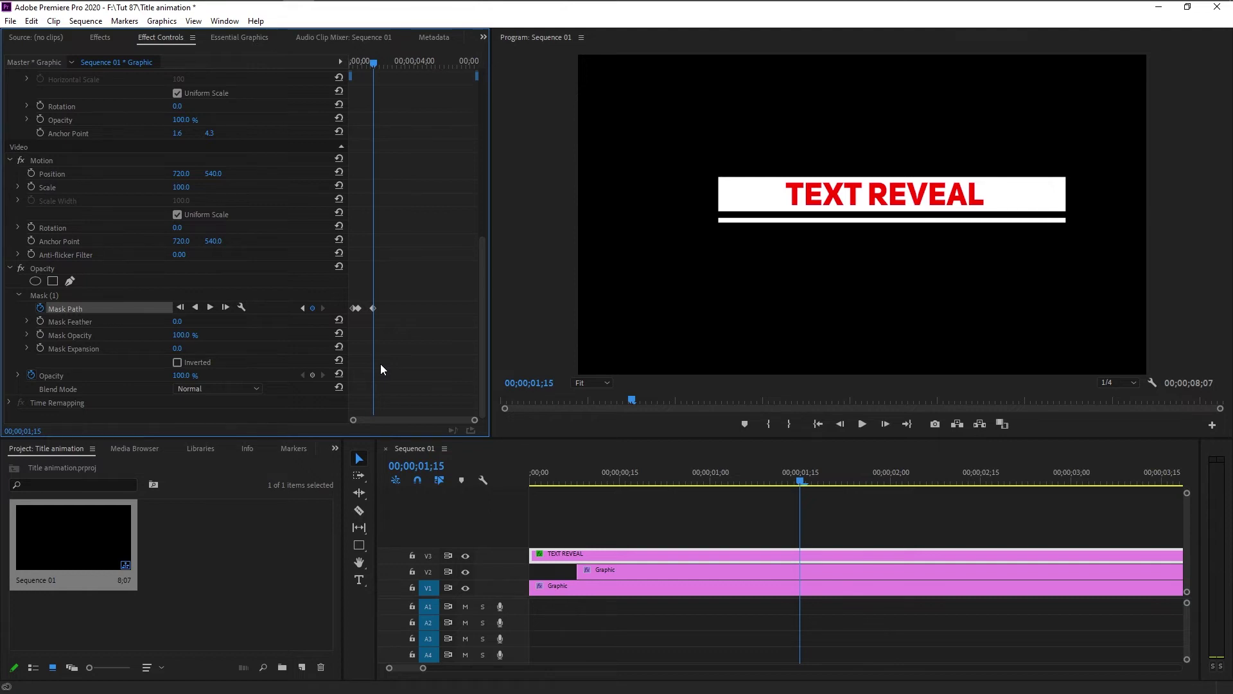
- At 00;00;01;23, move the title's mask down below the white line onto the lowered bar, hiding the text
key(Right)
key(Right)
key(Right)
key(Right)
key(Right)
key(Right)
key(Right)
key(Right)
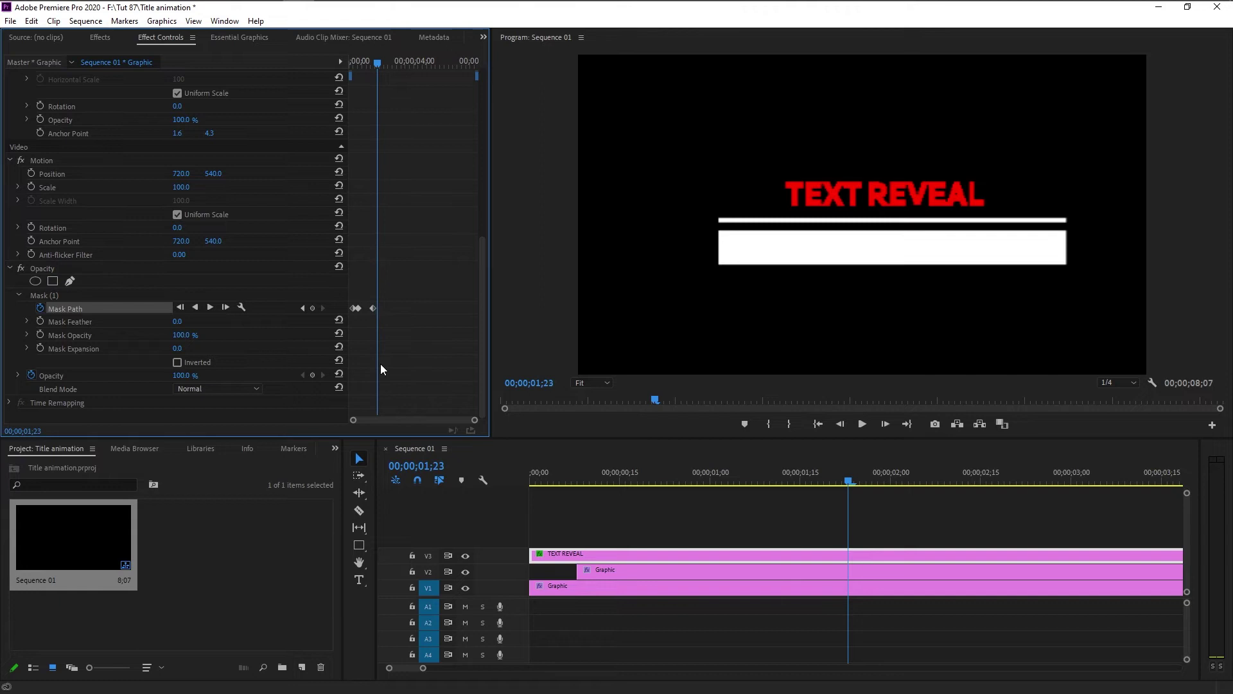
click(45, 294)
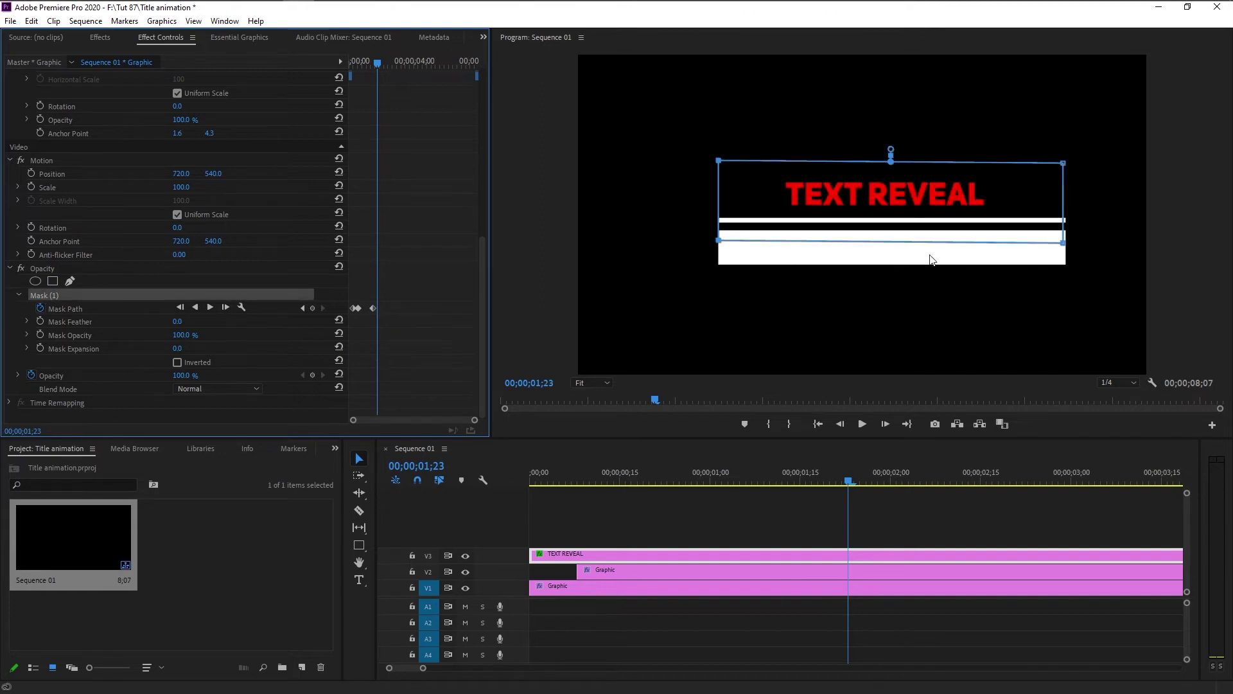
click(898, 191)
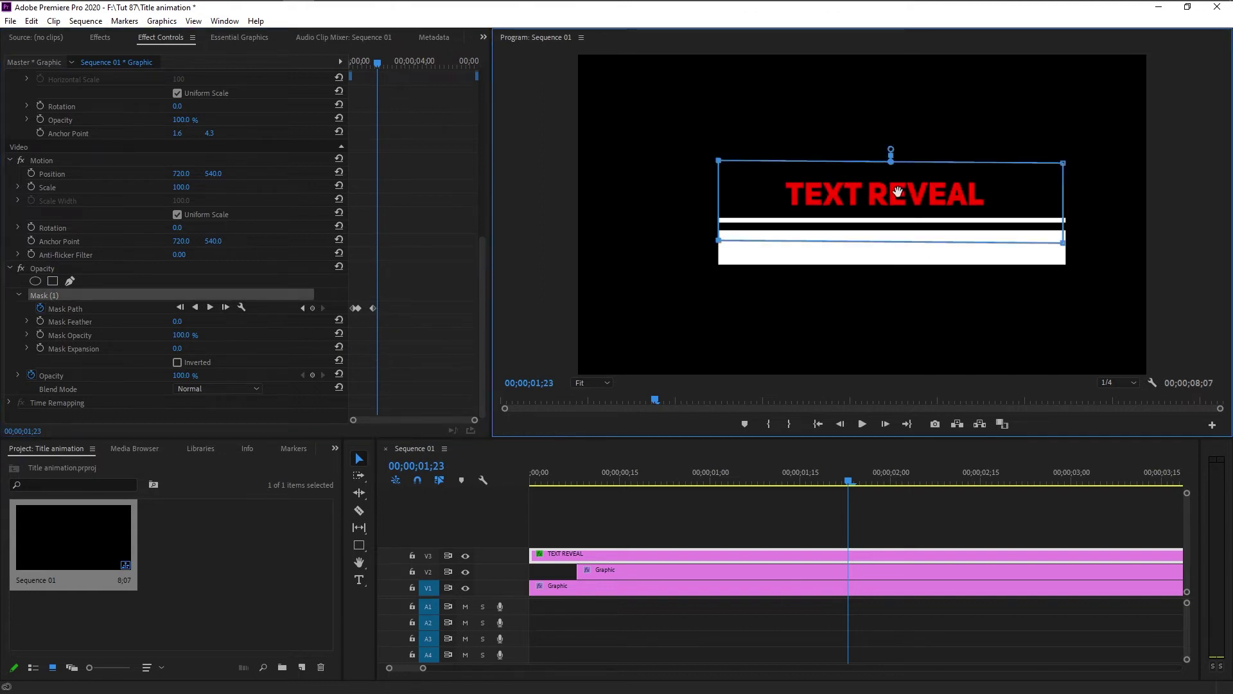
drag(898, 192, 909, 260)
- Play the sequence from the start to review the bar dropping and the title disappearing
click(709, 627)
key(Home)
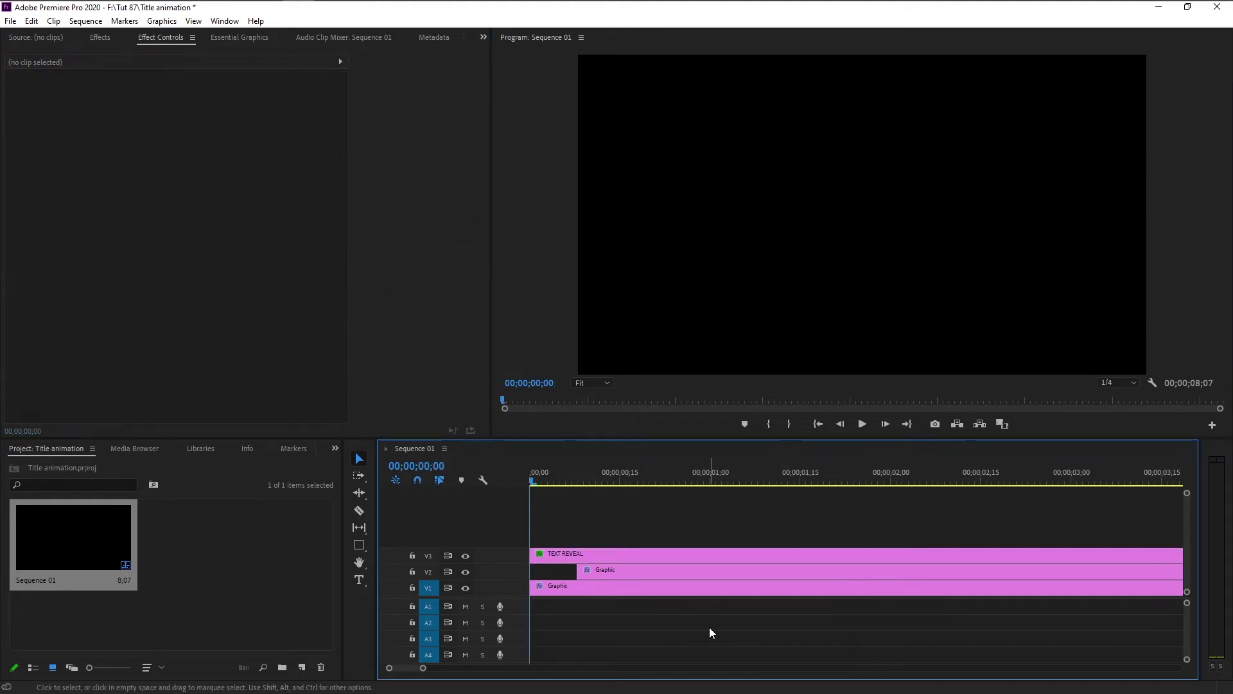
key(space)
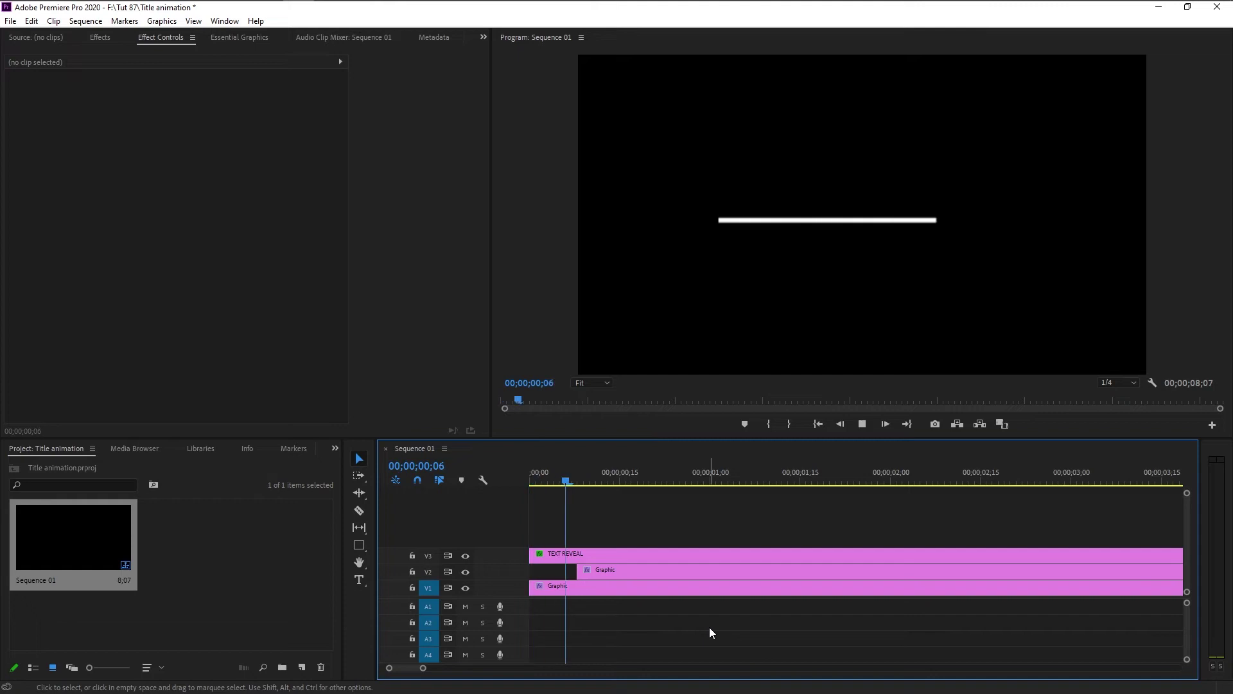
key(space)
- Add a new red title reading "TEXT REVEAL 2" at 00;00;01;25, in the empty area above the line
click(780, 483)
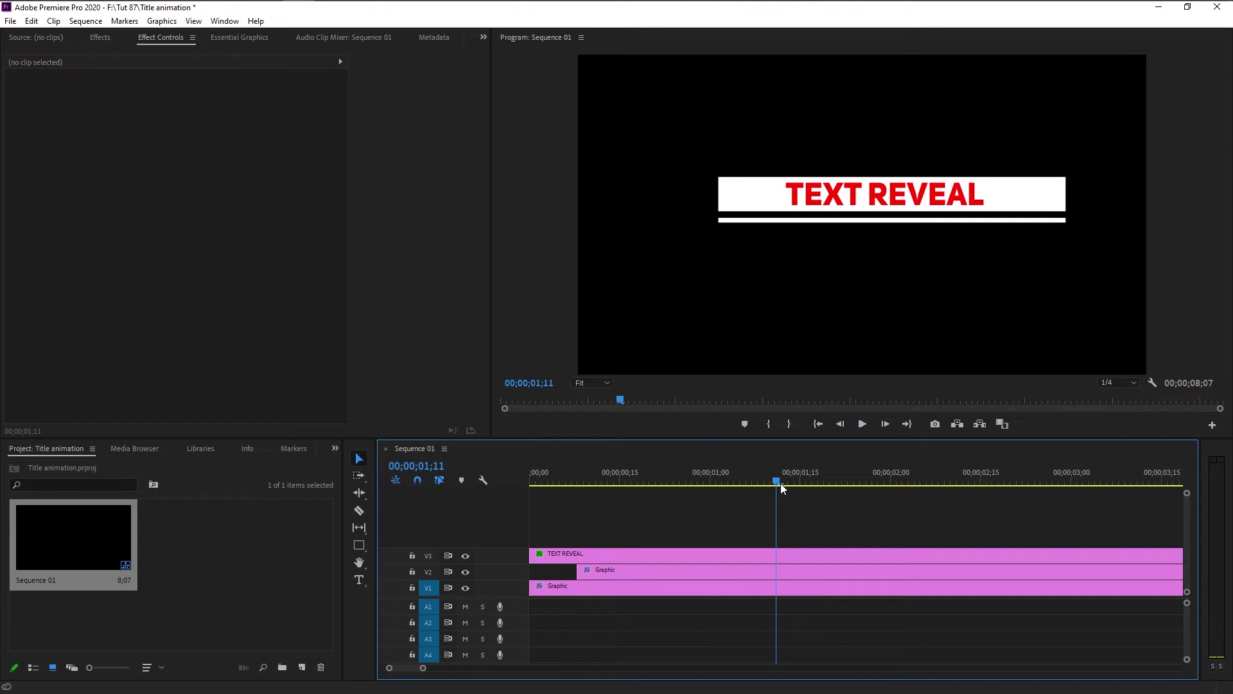
drag(777, 479, 861, 483)
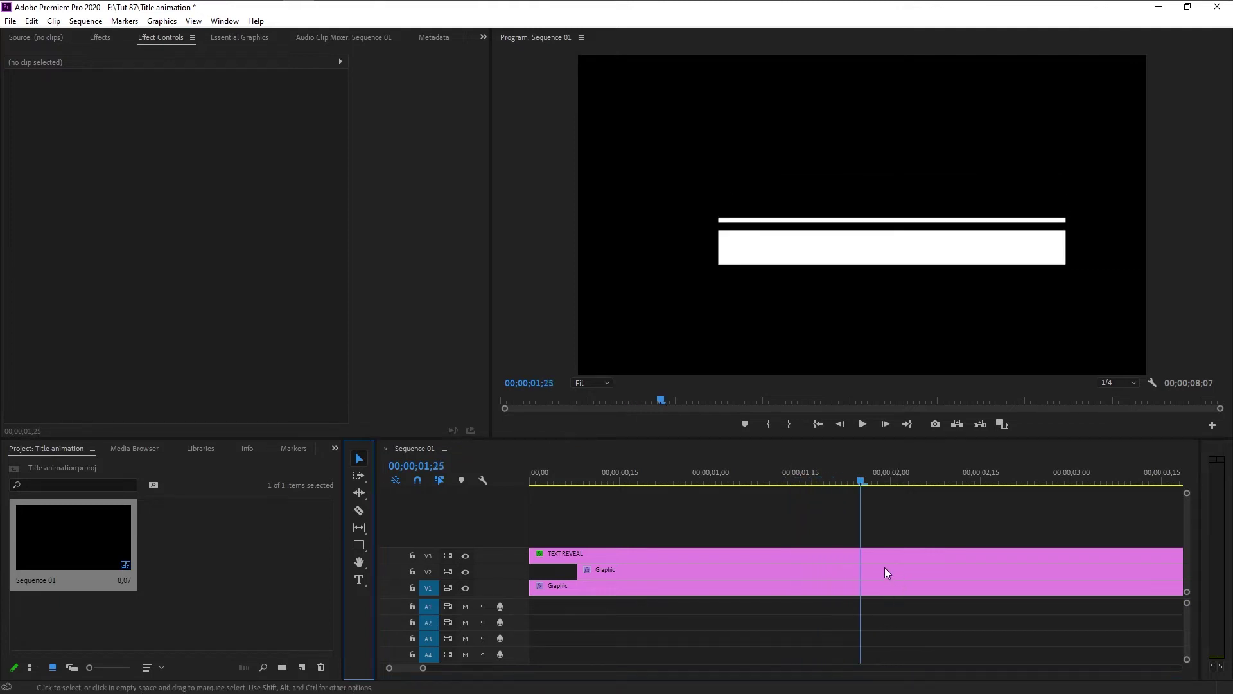
click(357, 583)
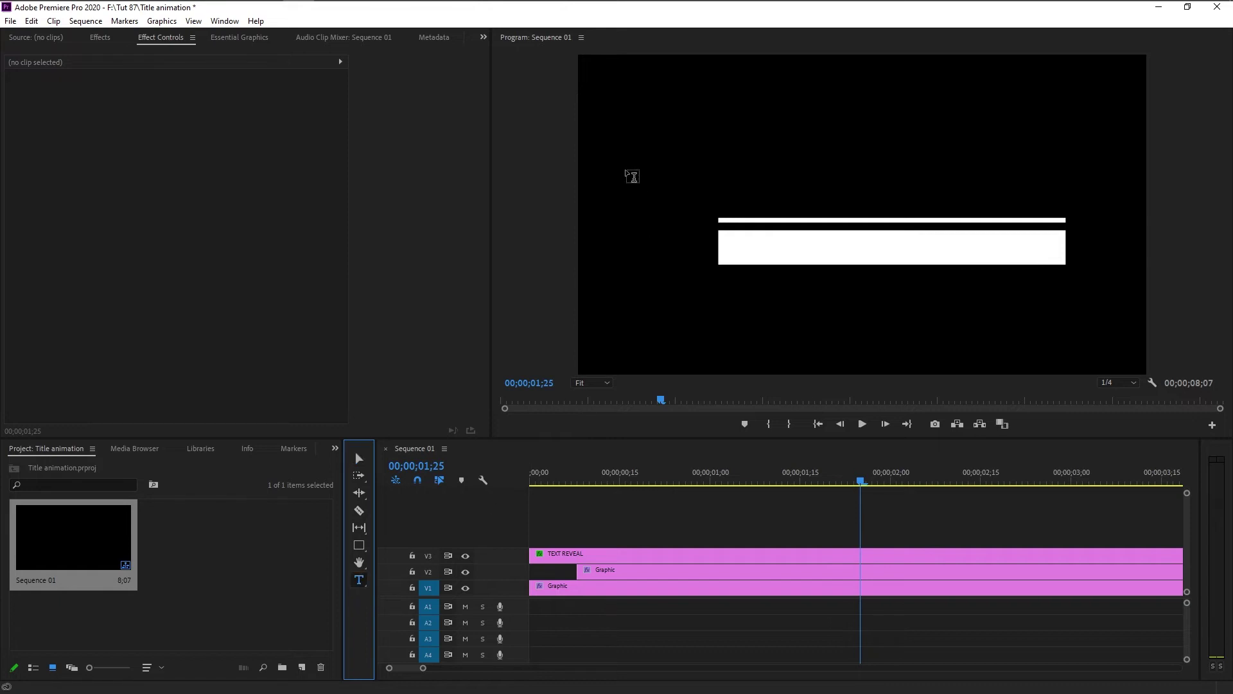
click(695, 90)
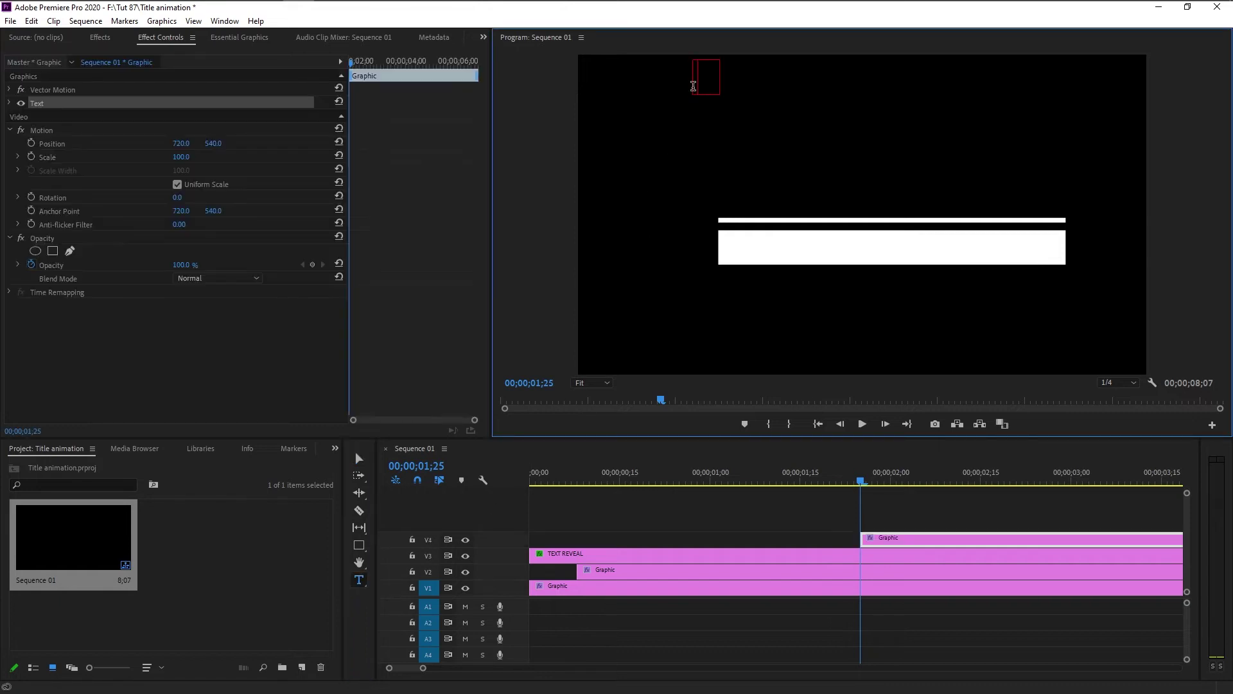
text(TE)
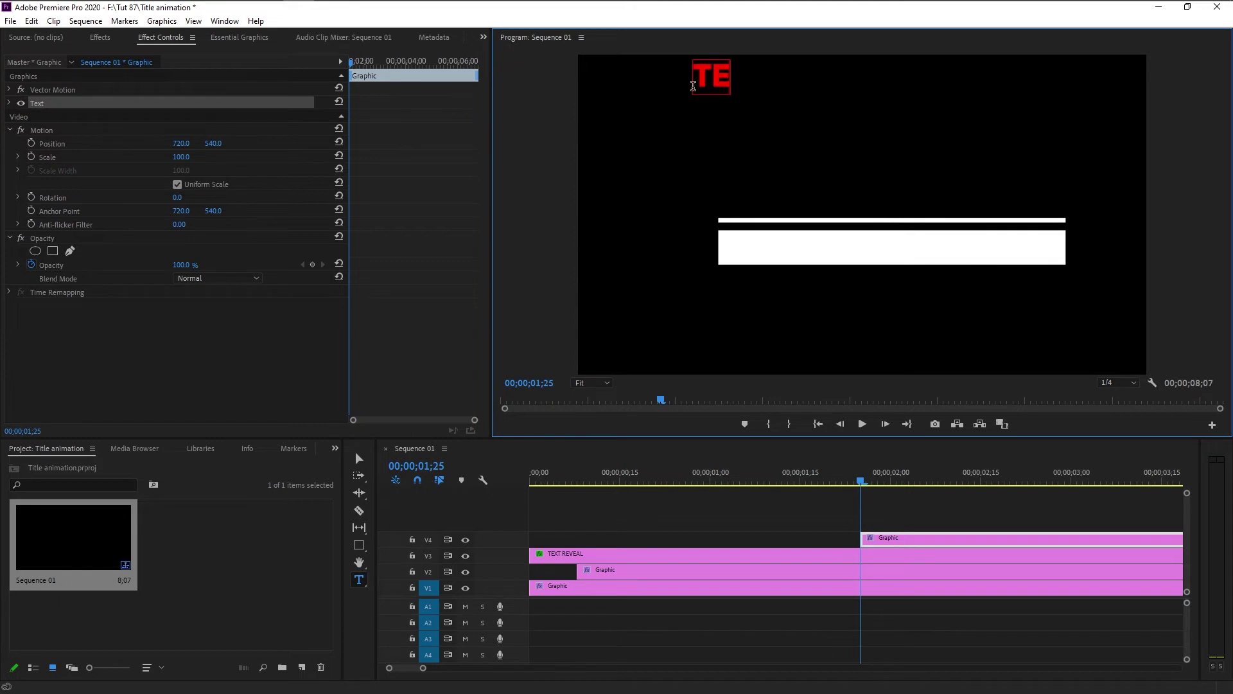
text(X)
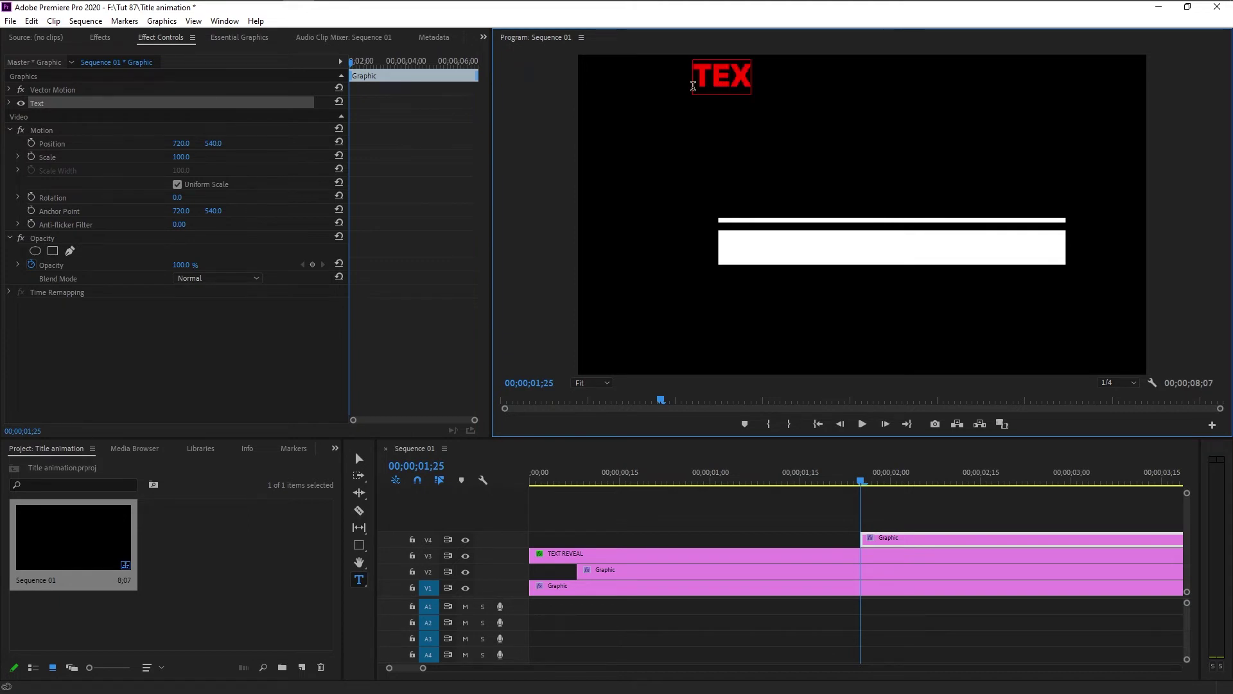
text(T REVEAL)
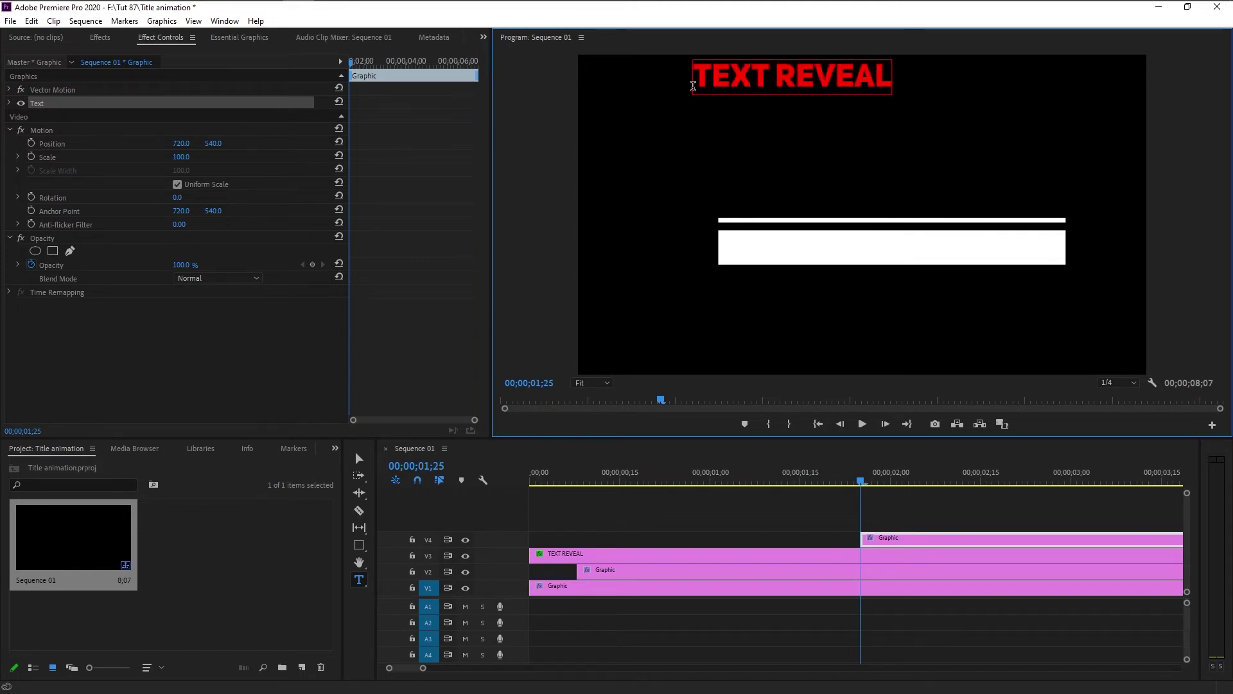
text( 2)
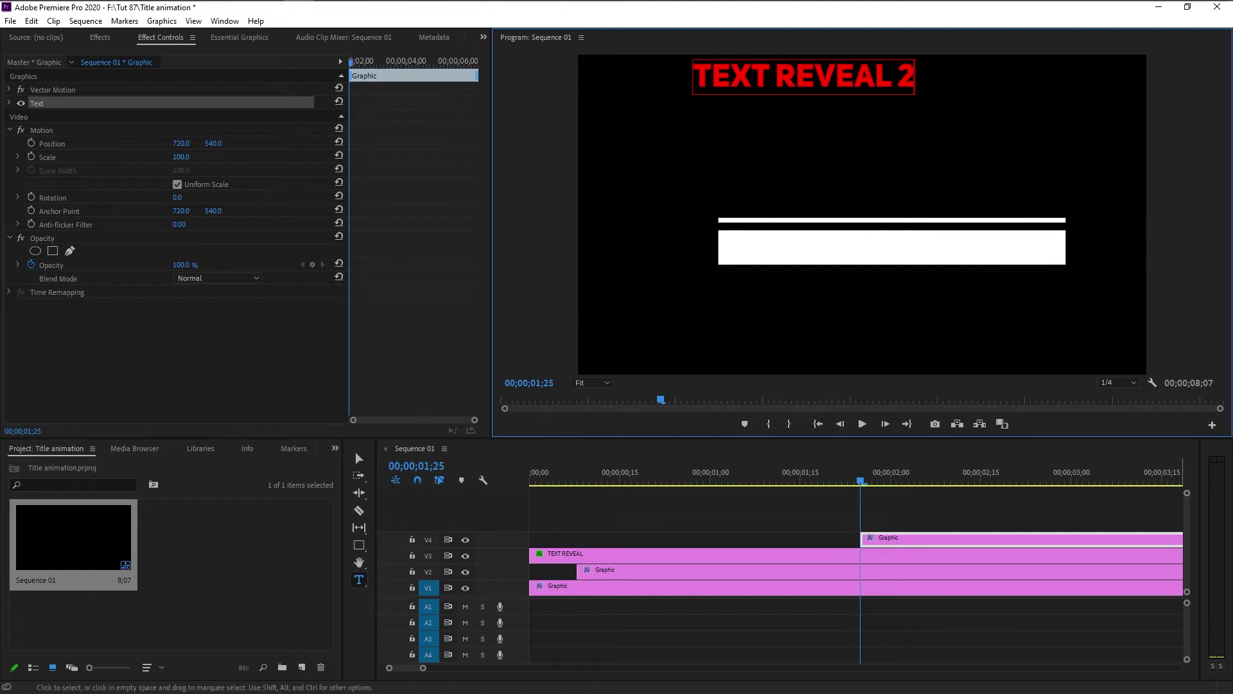
- Extend the TEXT REVEAL 2 clip back to the start of the sequence and centre its text on the lowered white bar
drag(894, 545, 692, 555)
key(v)
drag(800, 75, 890, 248)
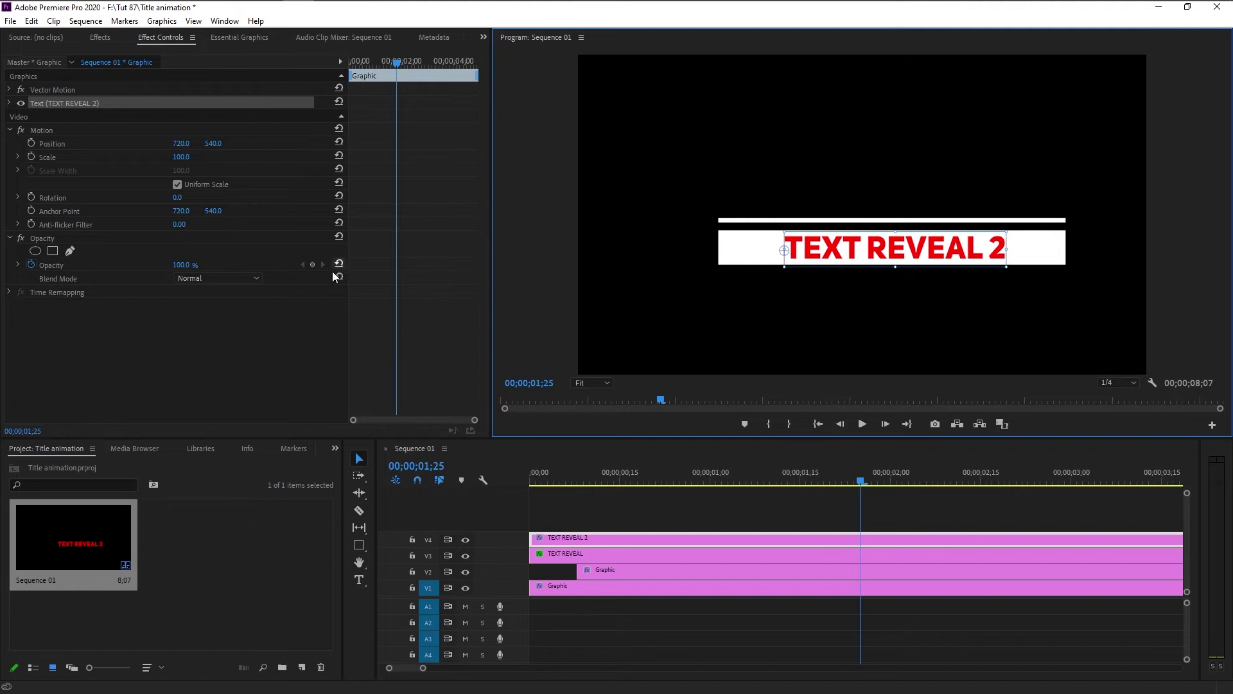
- Add a rectangular opacity mask to the TEXT REVEAL 2 clip and resize it to enclose the whole text
click(9, 103)
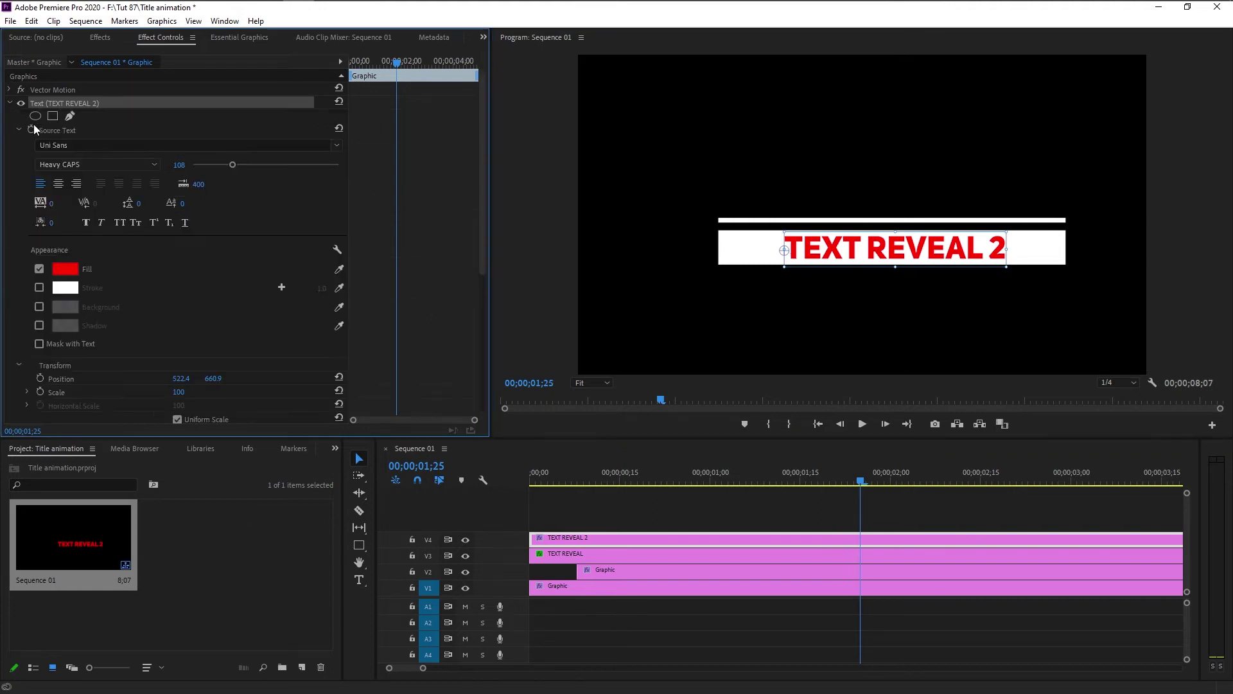
scroll(152, 355, down, 5)
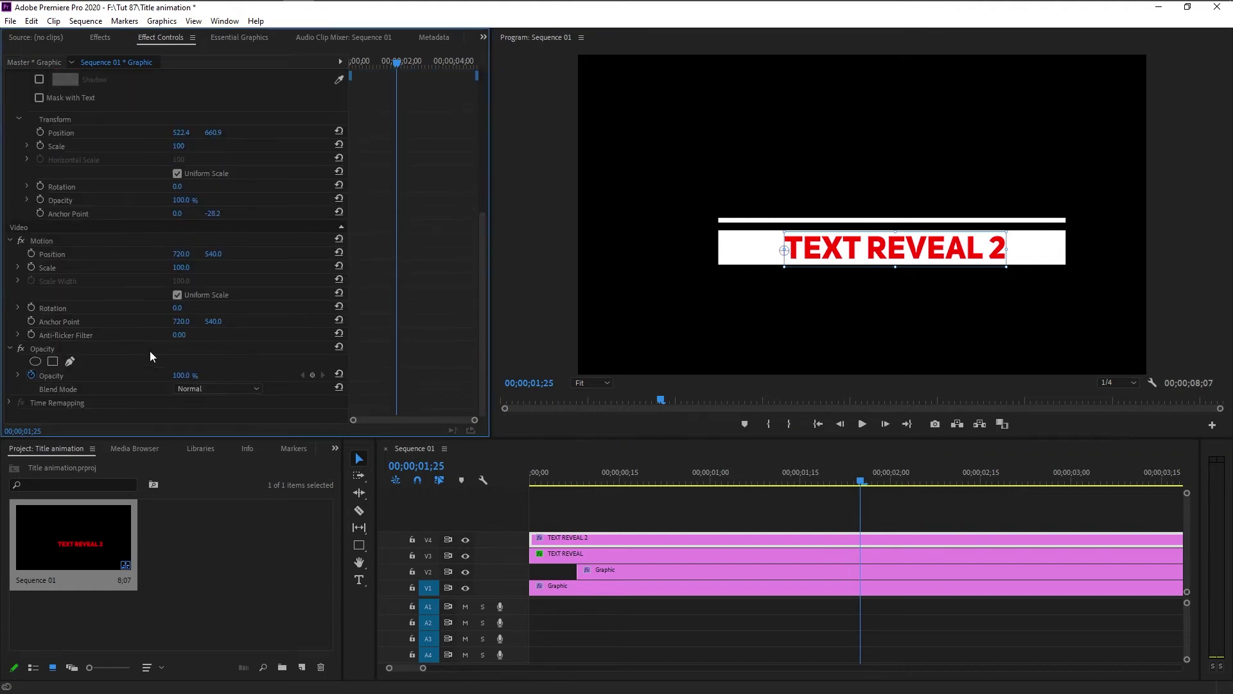
click(52, 361)
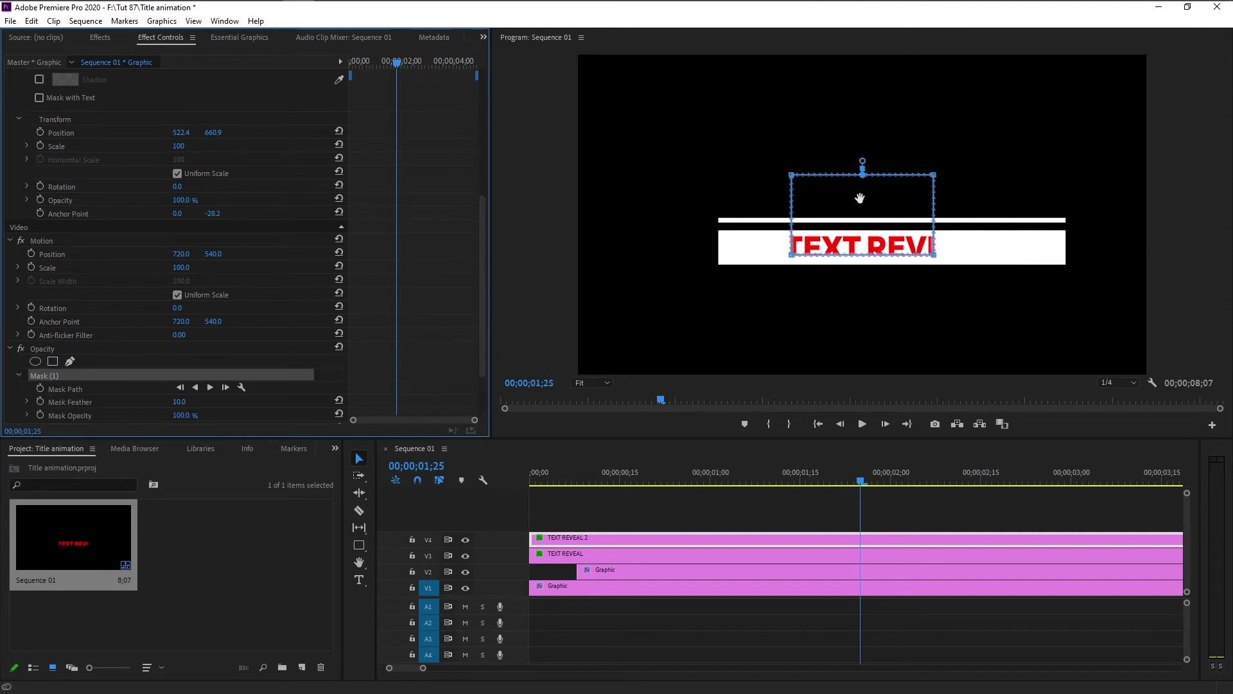
click(866, 224)
drag(866, 224, 864, 222)
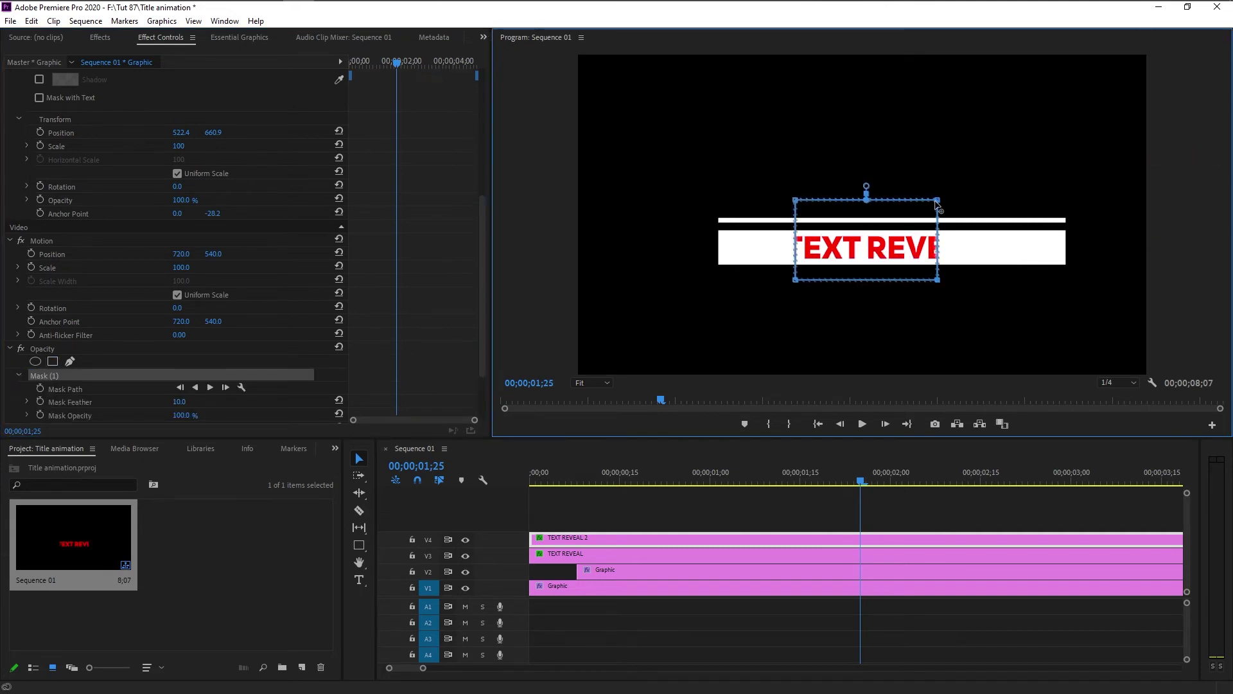
drag(938, 202, 1019, 199)
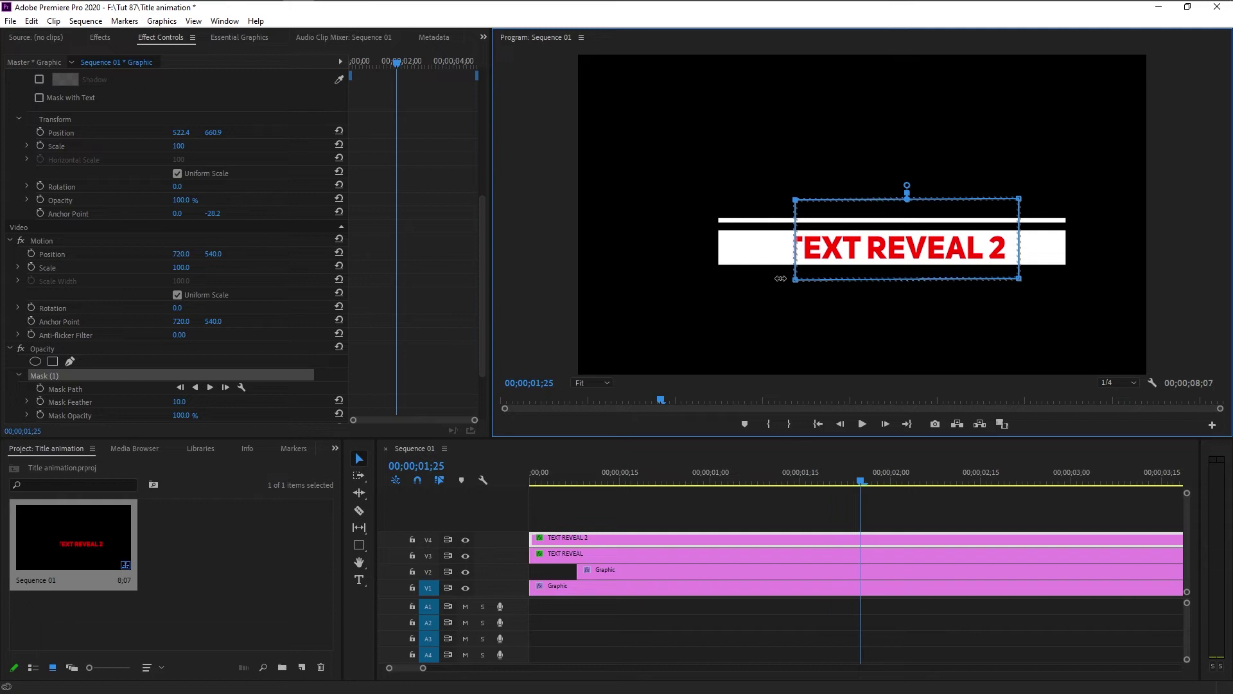
drag(780, 278, 753, 278)
scroll(150, 310, down, 5)
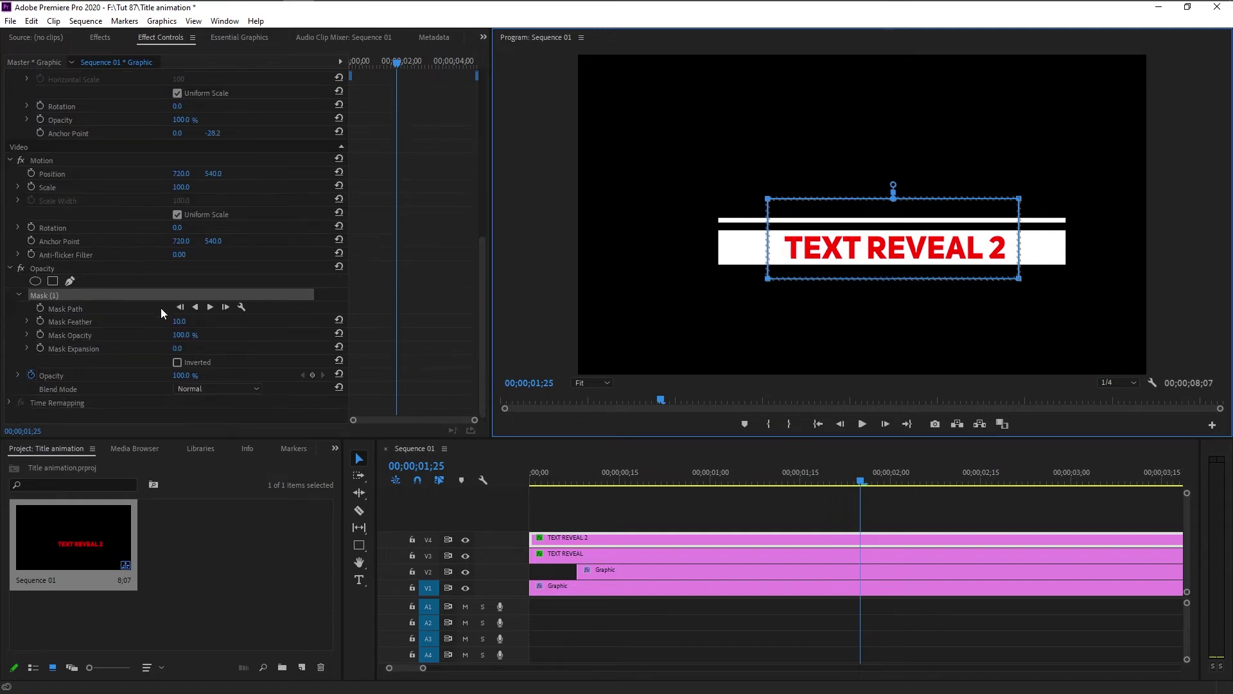
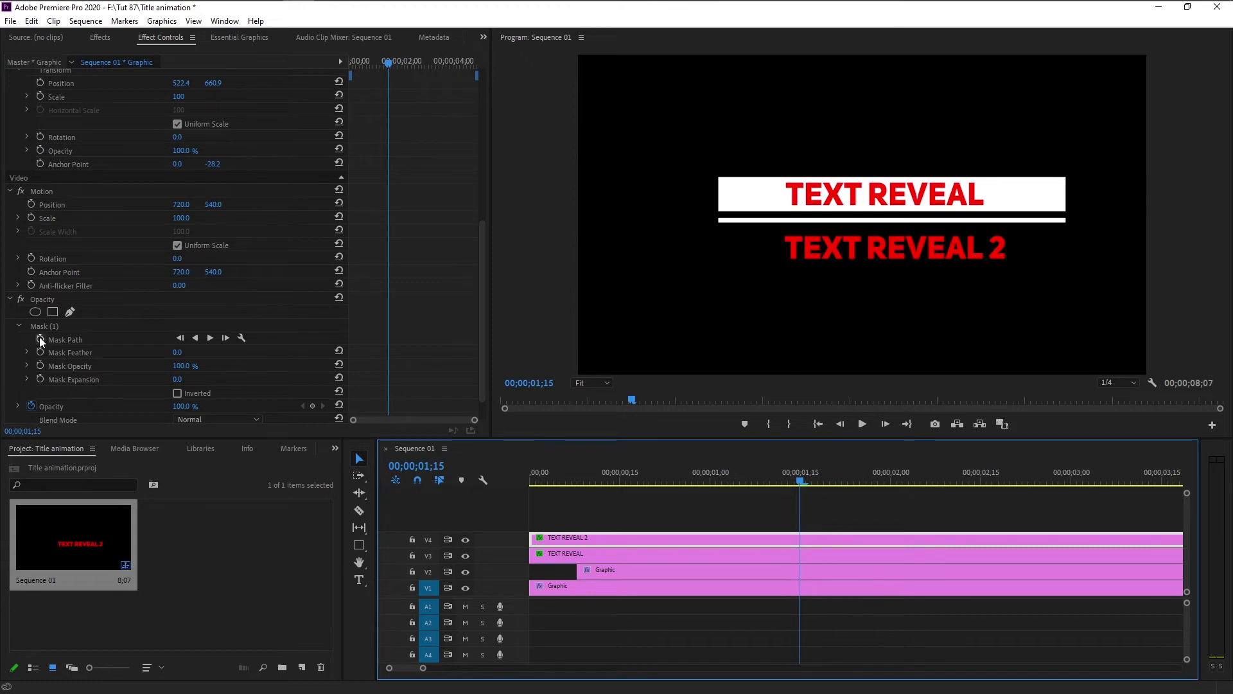
- Add a Mask Path keyframe to TEXT REVEAL 2 at 00;00;01;15 and move its mask above the white line so the text is hidden
click(40, 337)
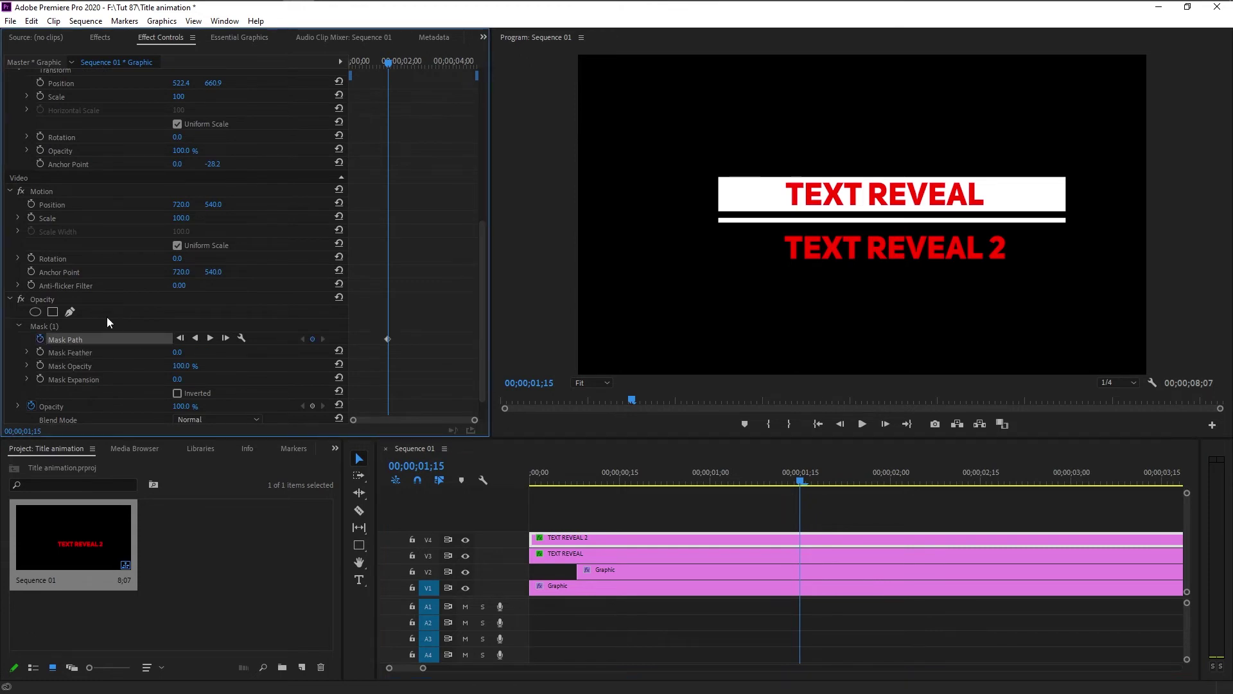
click(48, 323)
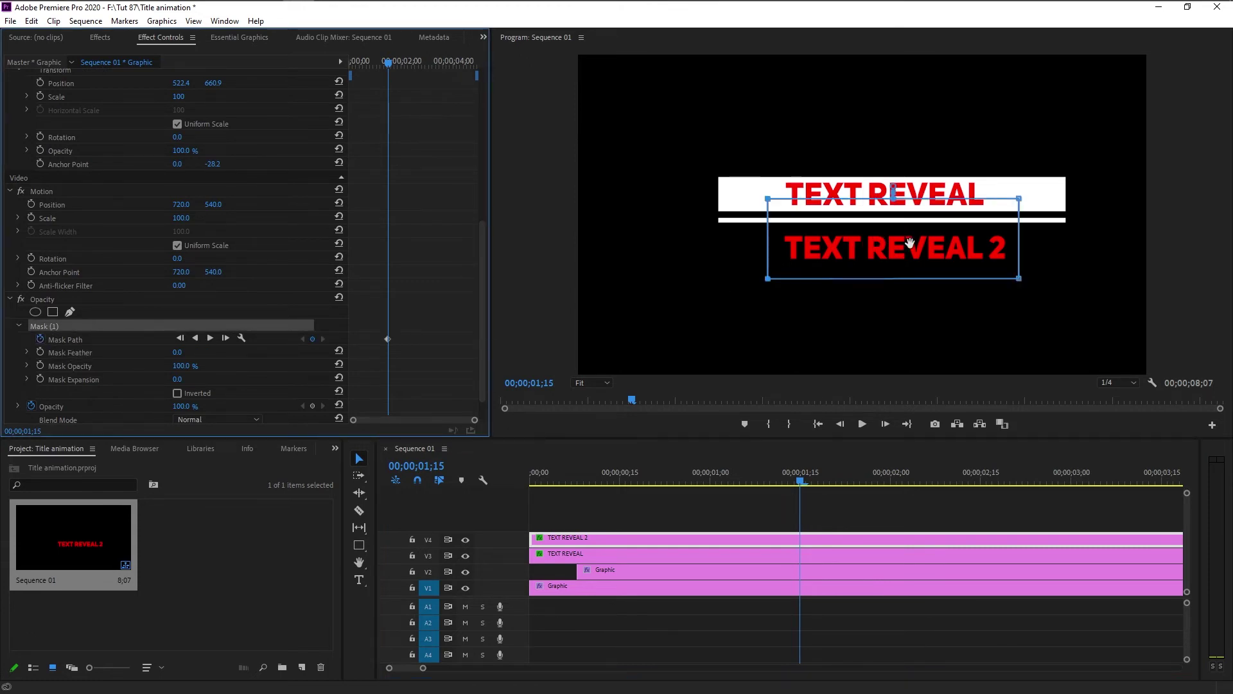
click(886, 244)
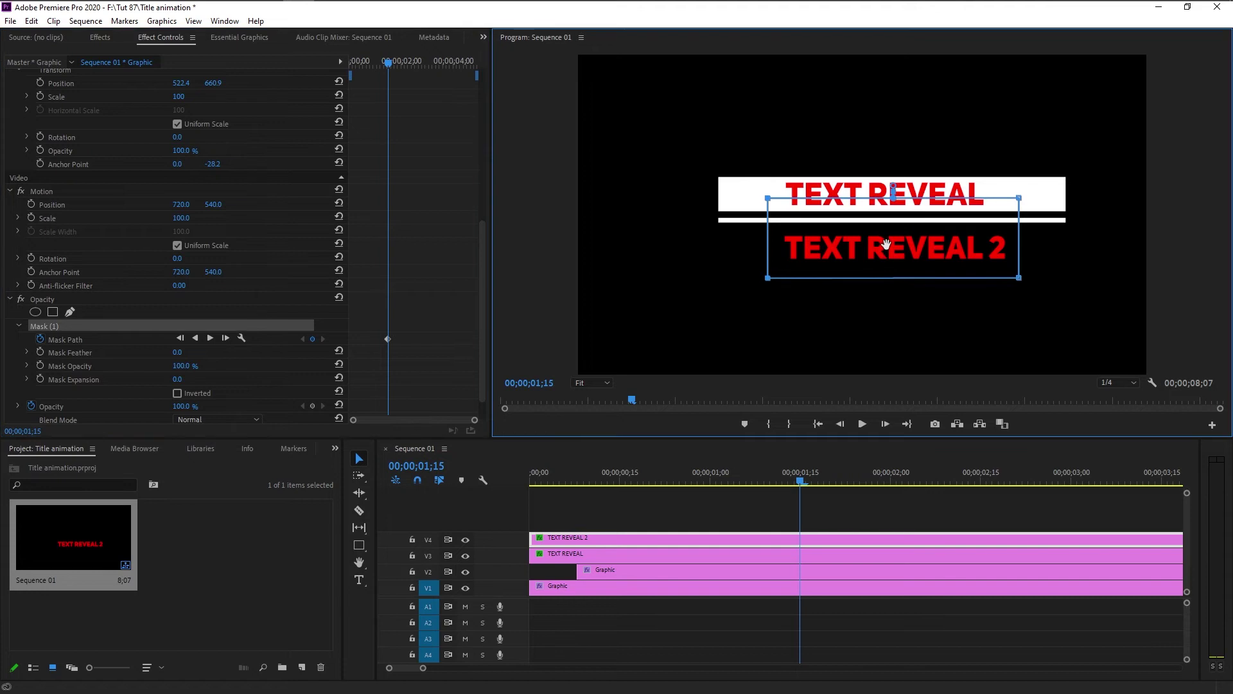
drag(887, 244, 874, 174)
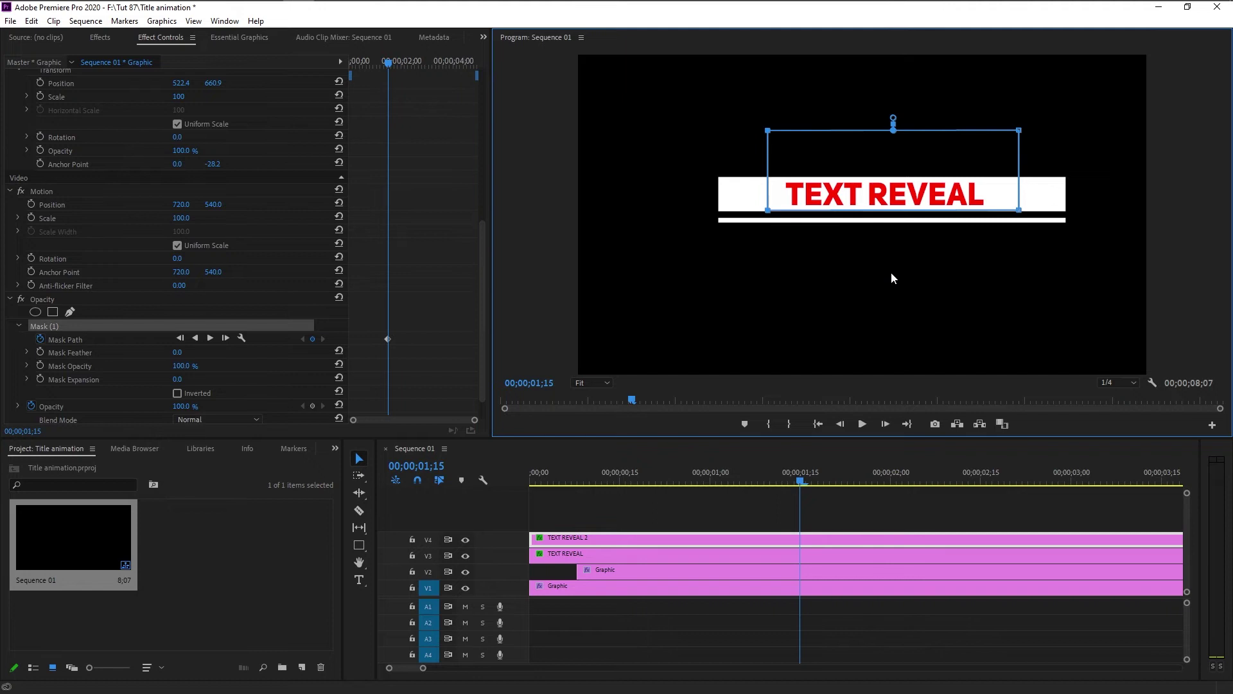
- At the bar's second Position keyframe, 00;00;01;23, move the TEXT REVEAL 2 mask down onto the lowered bar to reveal the text
click(803, 570)
drag(474, 420, 414, 420)
drag(406, 59, 427, 67)
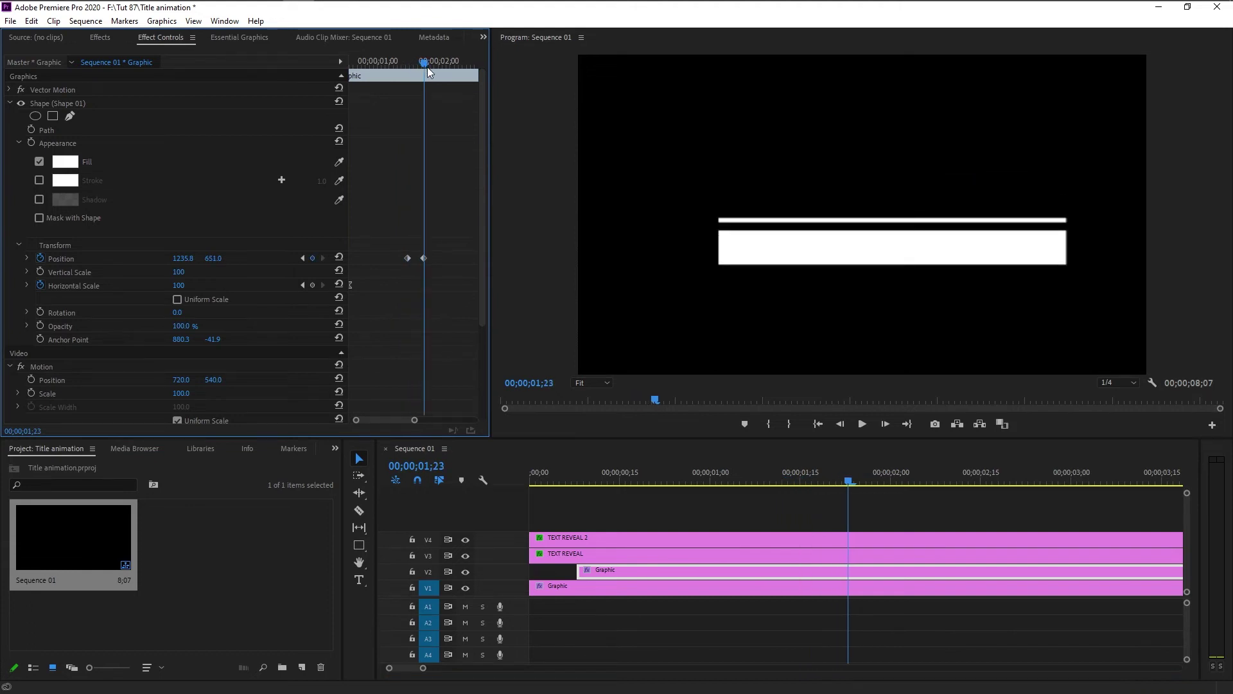
click(734, 542)
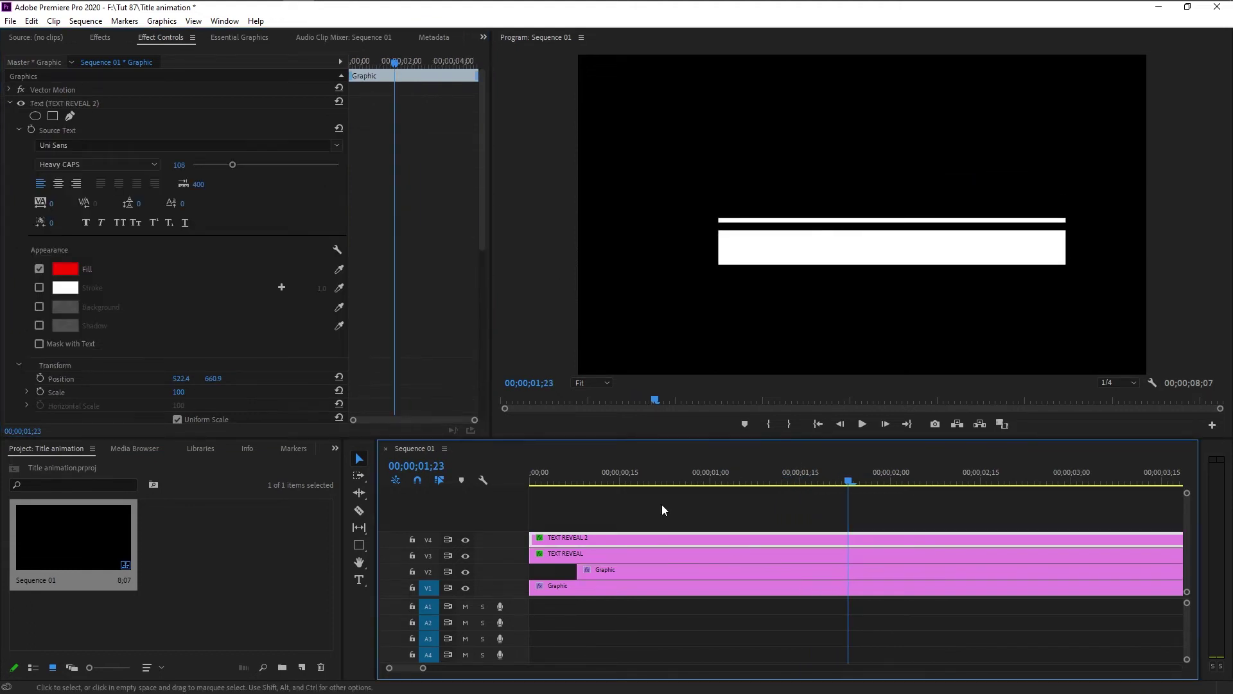
scroll(159, 275, down, 8)
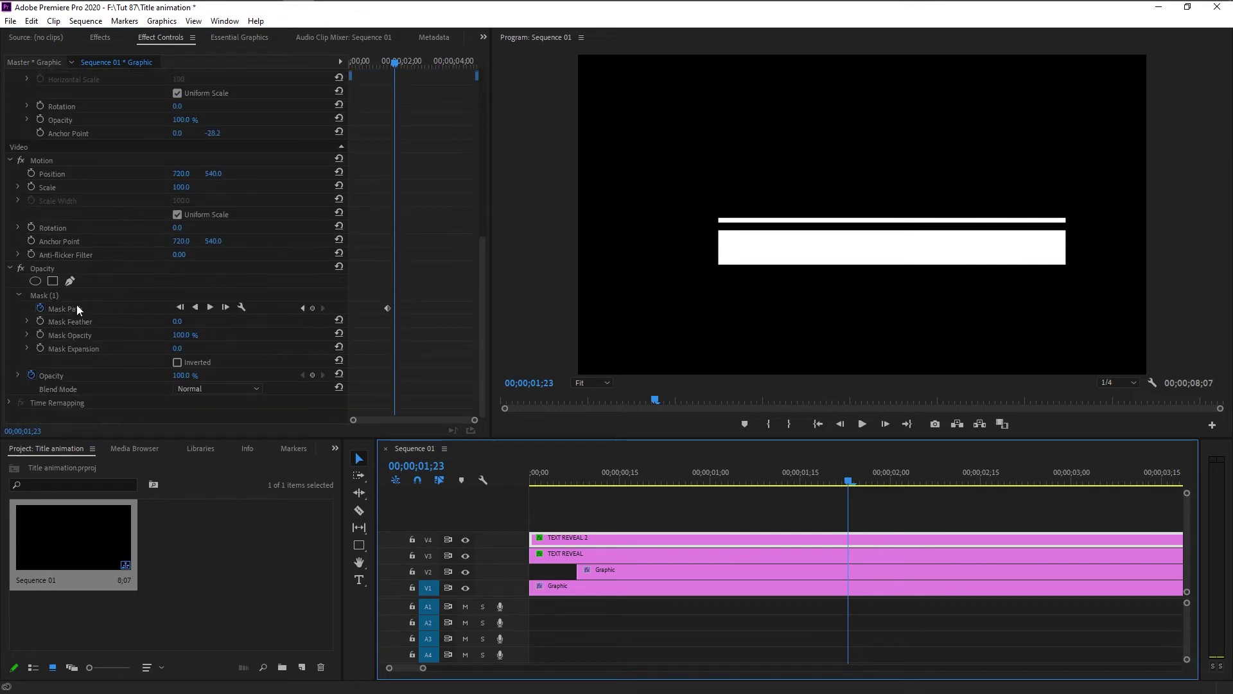
click(40, 294)
click(880, 159)
drag(880, 159, 882, 212)
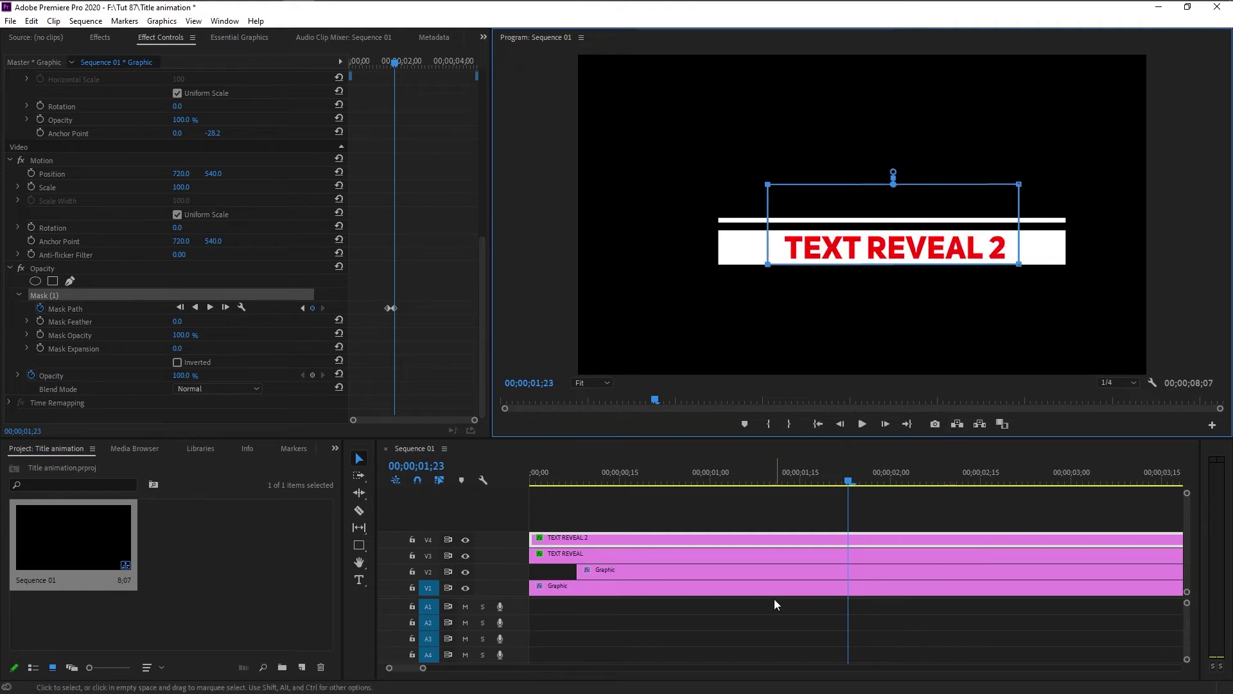
- Play the sequence from the start to review the bar dropping and revealing the second title
click(702, 655)
key(Home)
key(space)
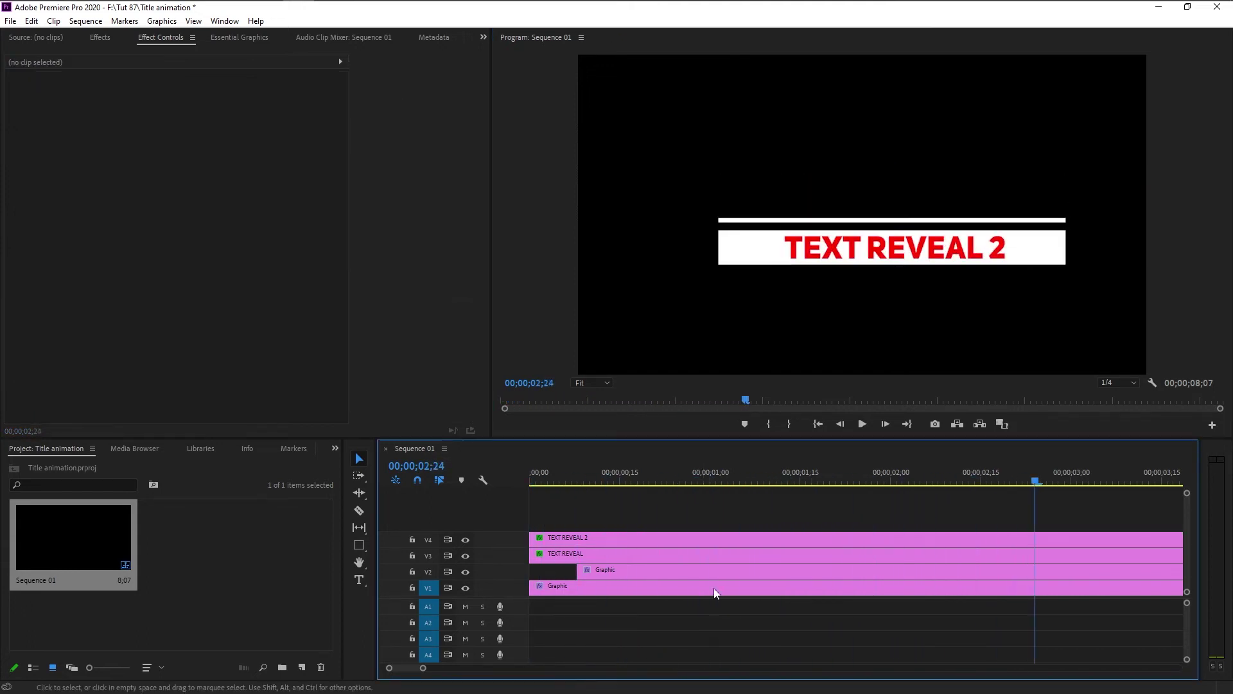
drag(615, 482, 511, 475)
key(space)
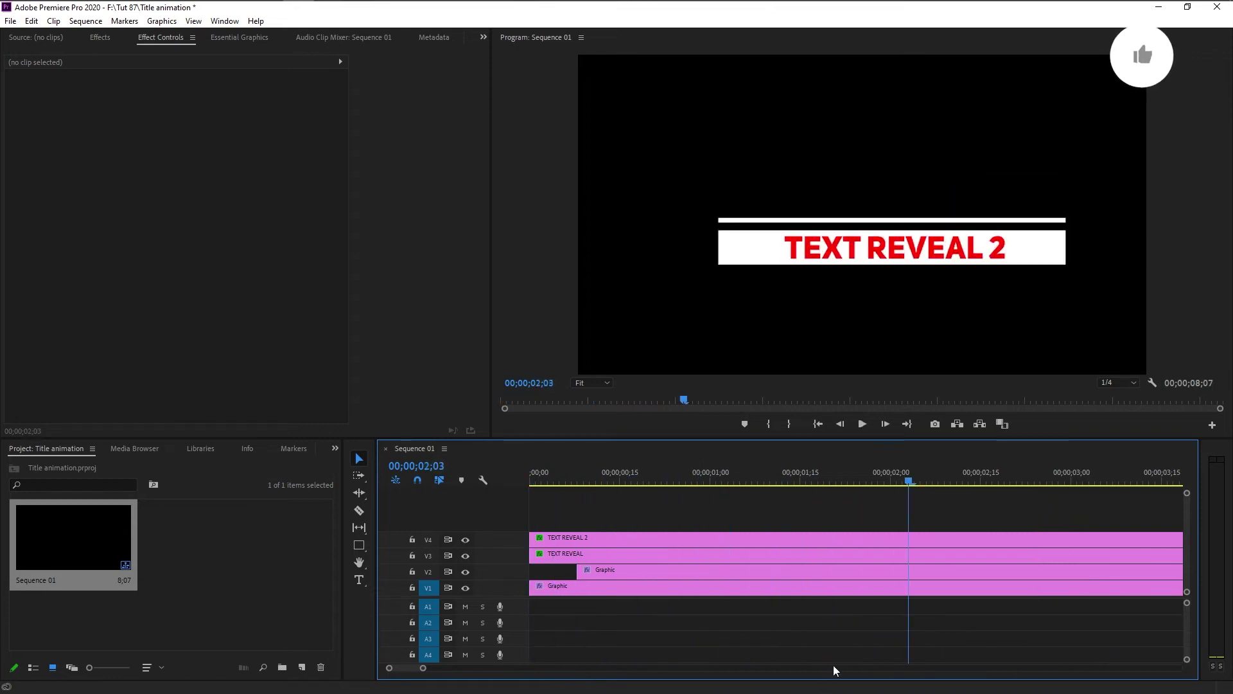
- Add a Position keyframe to the thick bar's shape at 00;00;02;15, keeping it below the line
click(812, 483)
drag(812, 483, 846, 496)
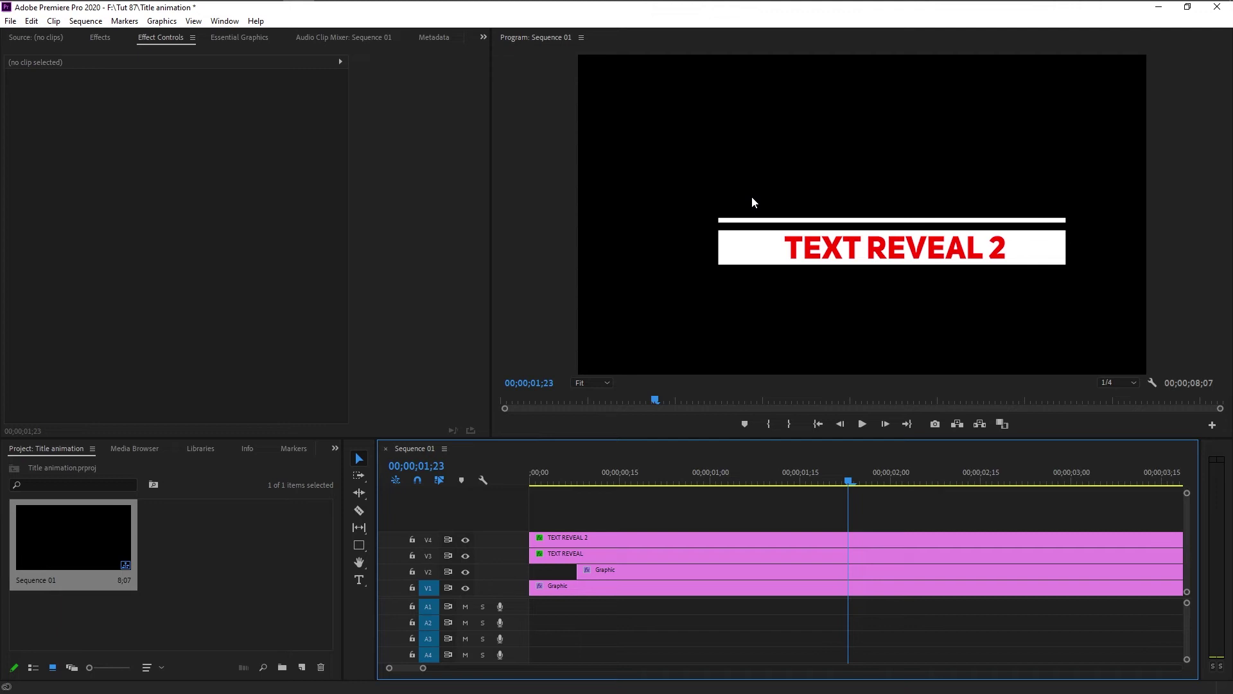
drag(843, 475, 982, 479)
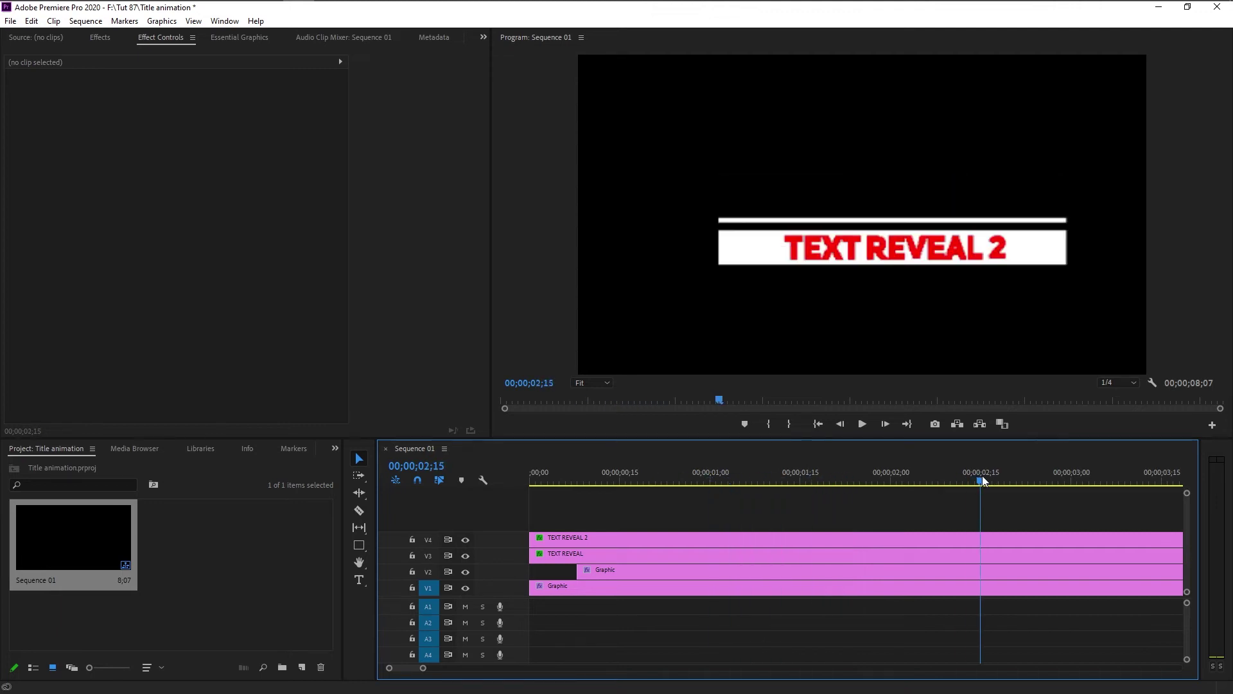
click(982, 572)
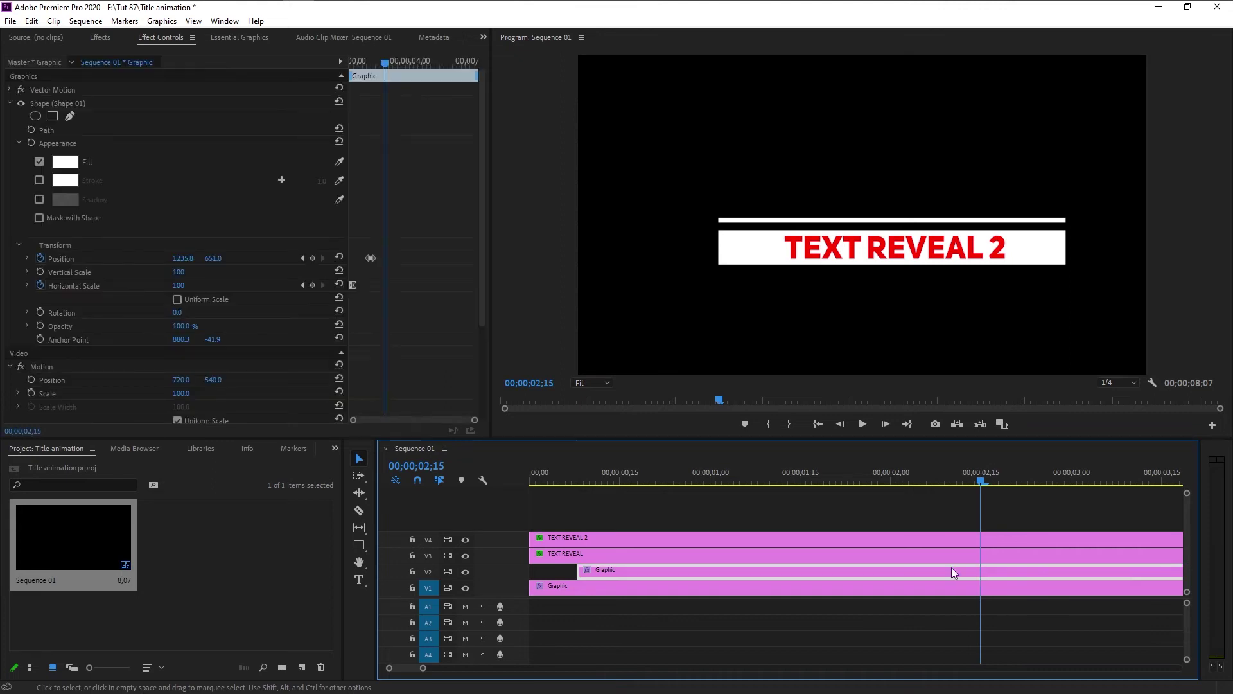
click(312, 258)
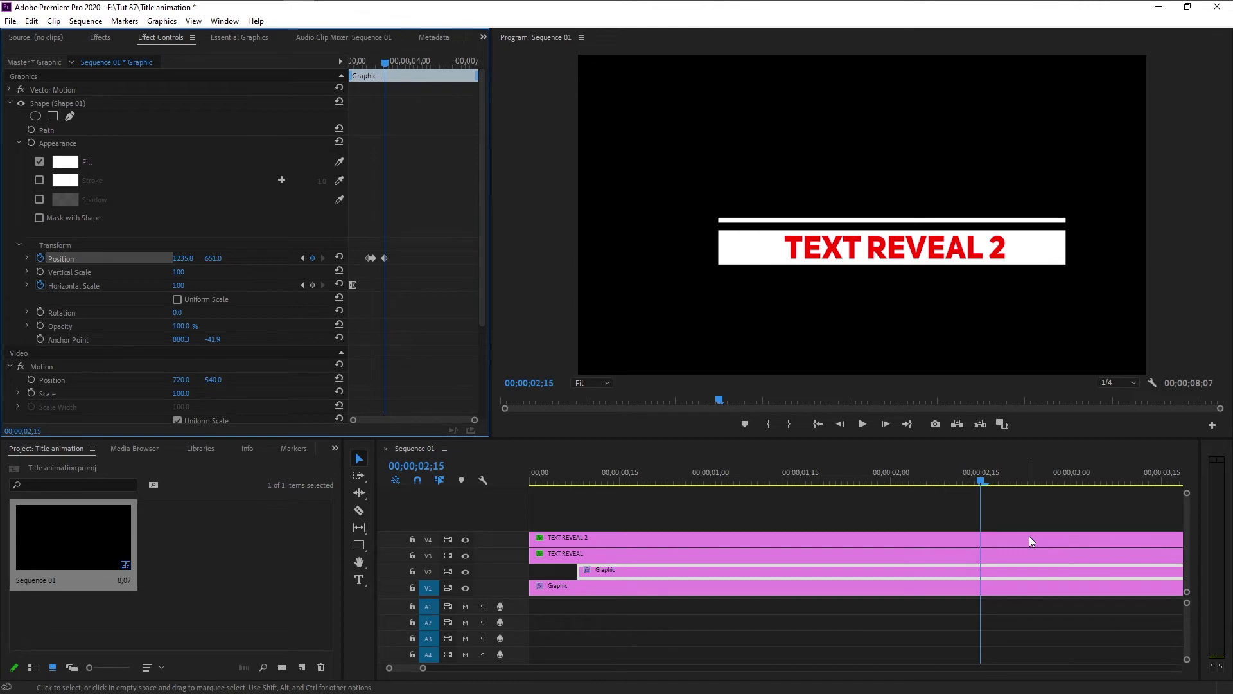
- Eight frames further, at 00;00;02;23, set the thick bar's vertical position to 468.0 so it sits above the line
key(Right)
key(Right)
key(Right)
key(Right)
key(Right)
key(Right)
key(Right)
key(Right)
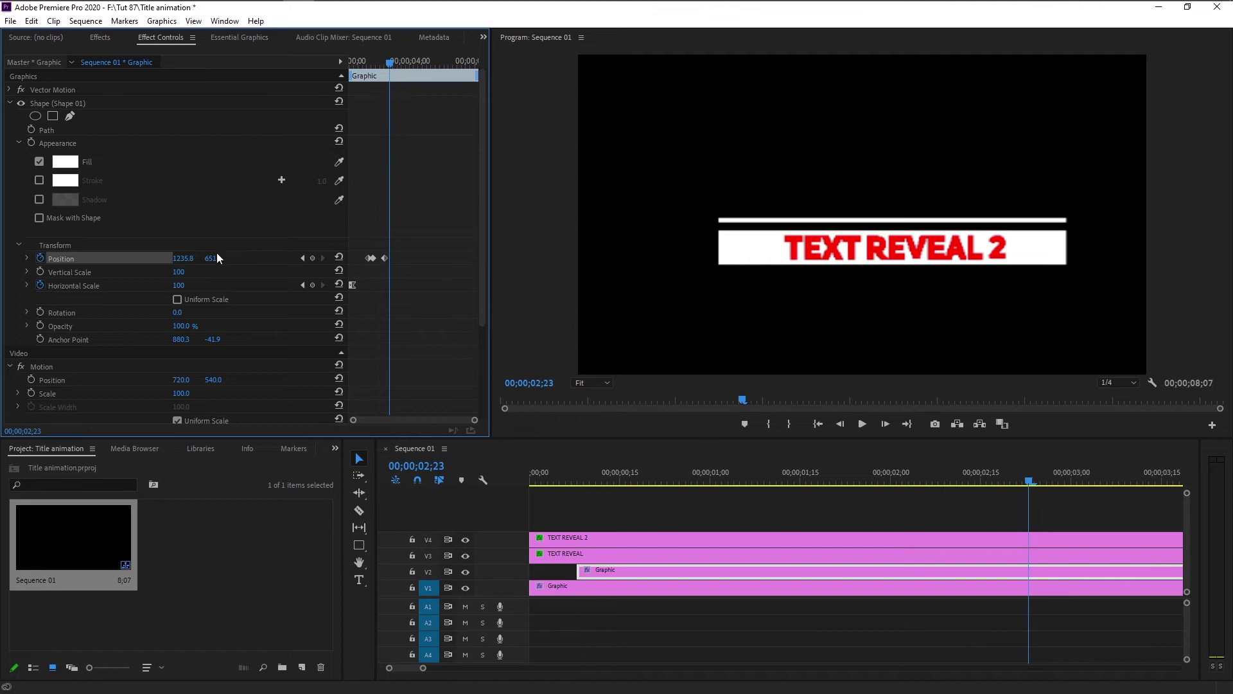
drag(213, 258, 95, 258)
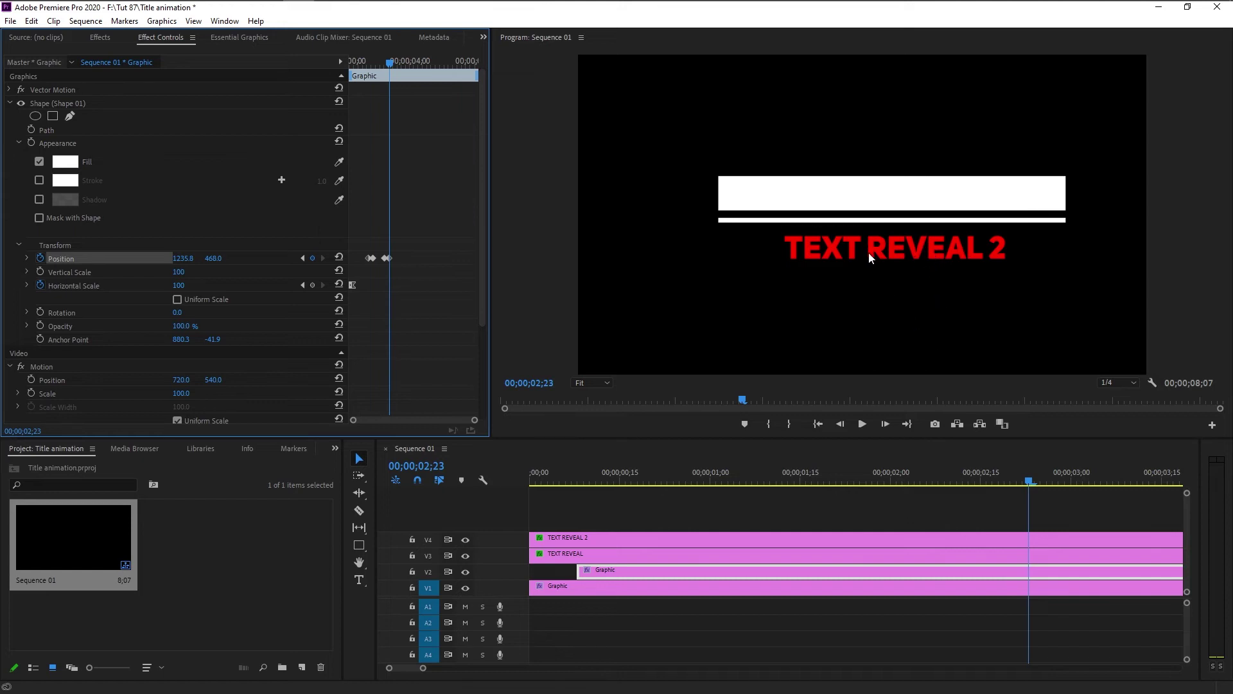
- Add a Mask Path keyframe to TEXT REVEAL 2's opacity mask at 00;00;02;15, matching the bar's third Position keyframe
drag(389, 65, 384, 62)
click(897, 572)
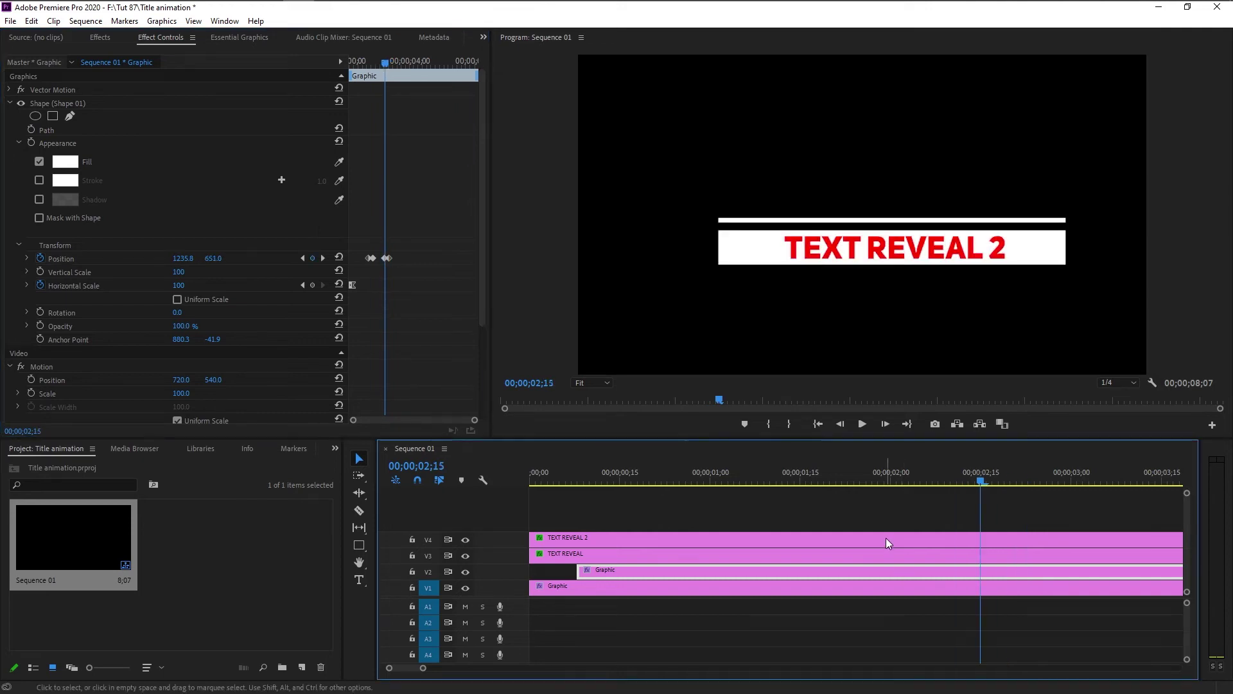
click(888, 544)
scroll(163, 313, down, 5)
scroll(164, 313, down, 1)
click(80, 308)
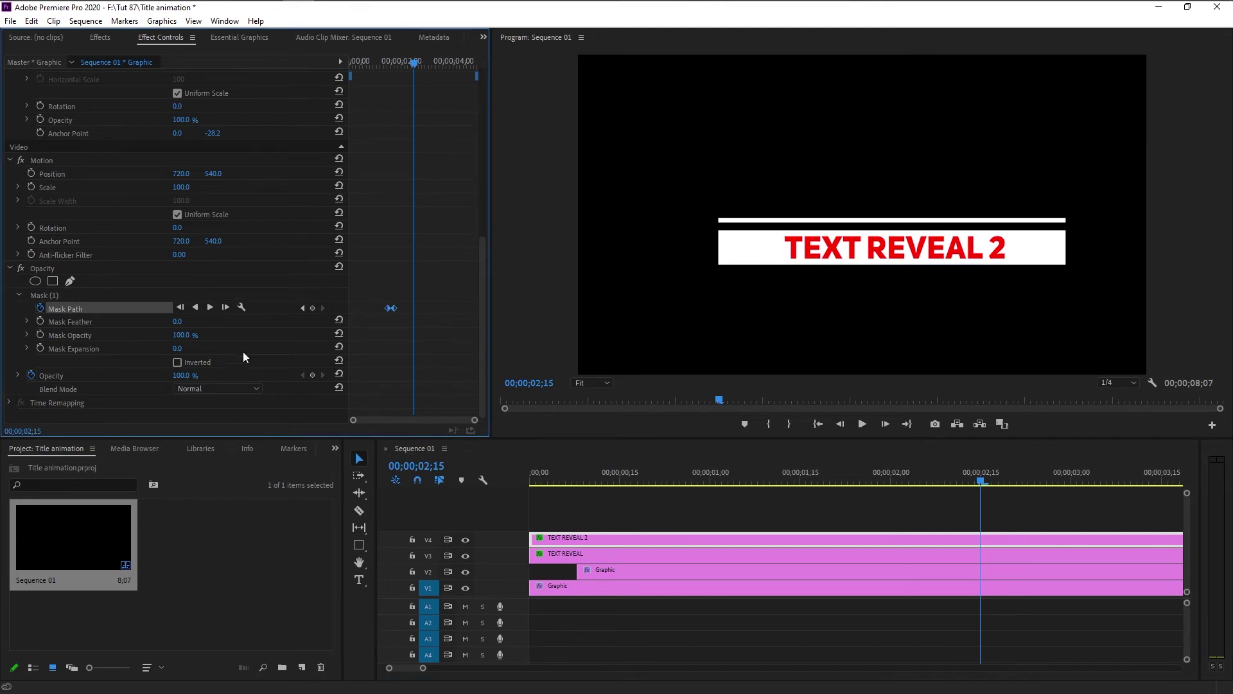
click(313, 308)
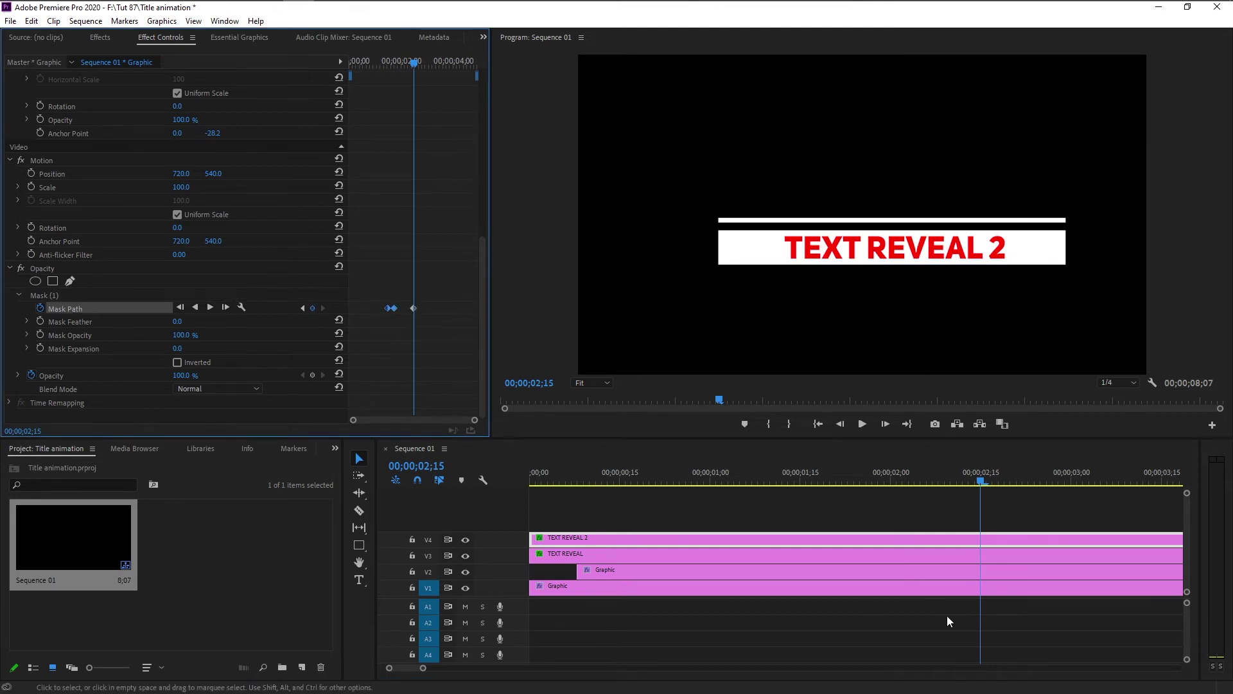
- At 00;00;02;23, move TEXT REVEAL 2's opacity mask up above the line with the raised bar, hiding the text
click(936, 571)
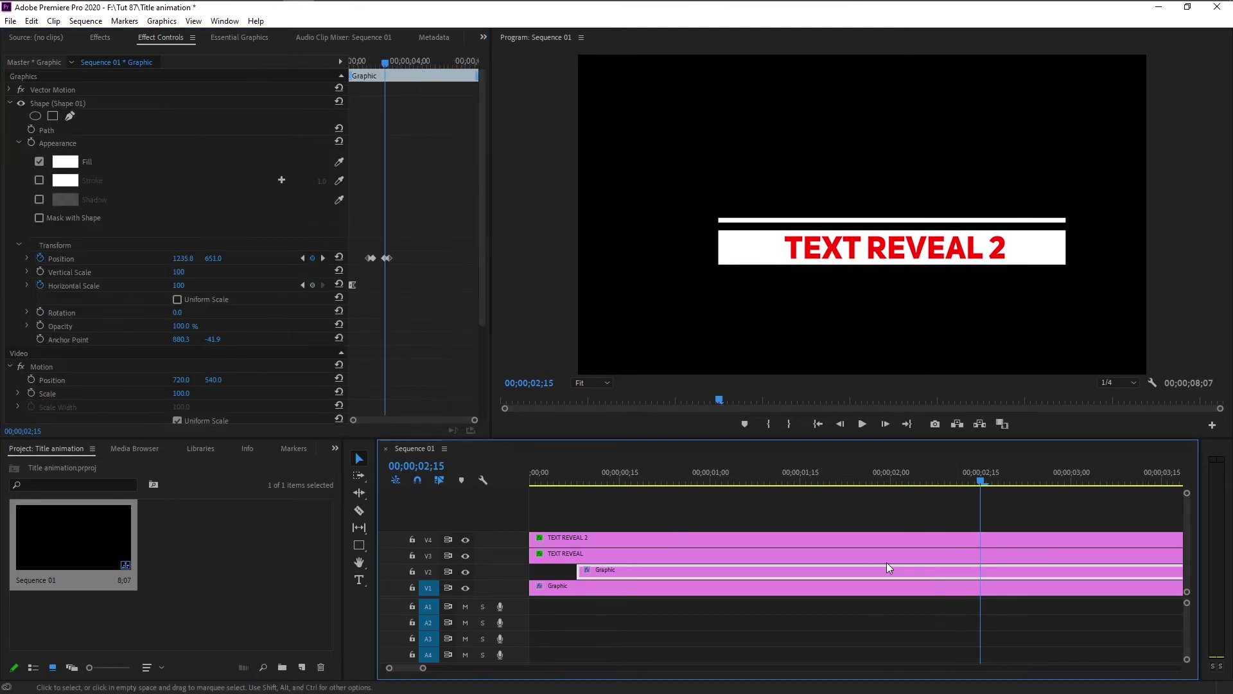
drag(385, 71, 390, 71)
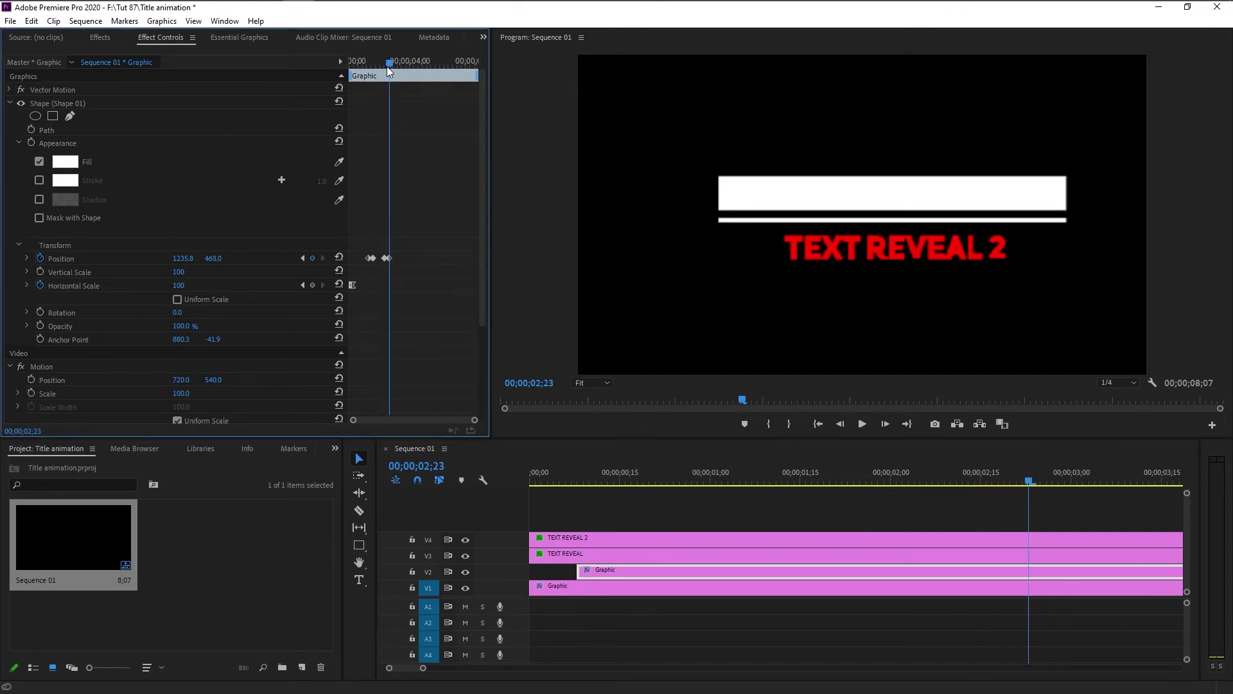
click(847, 541)
scroll(187, 288, down, 10)
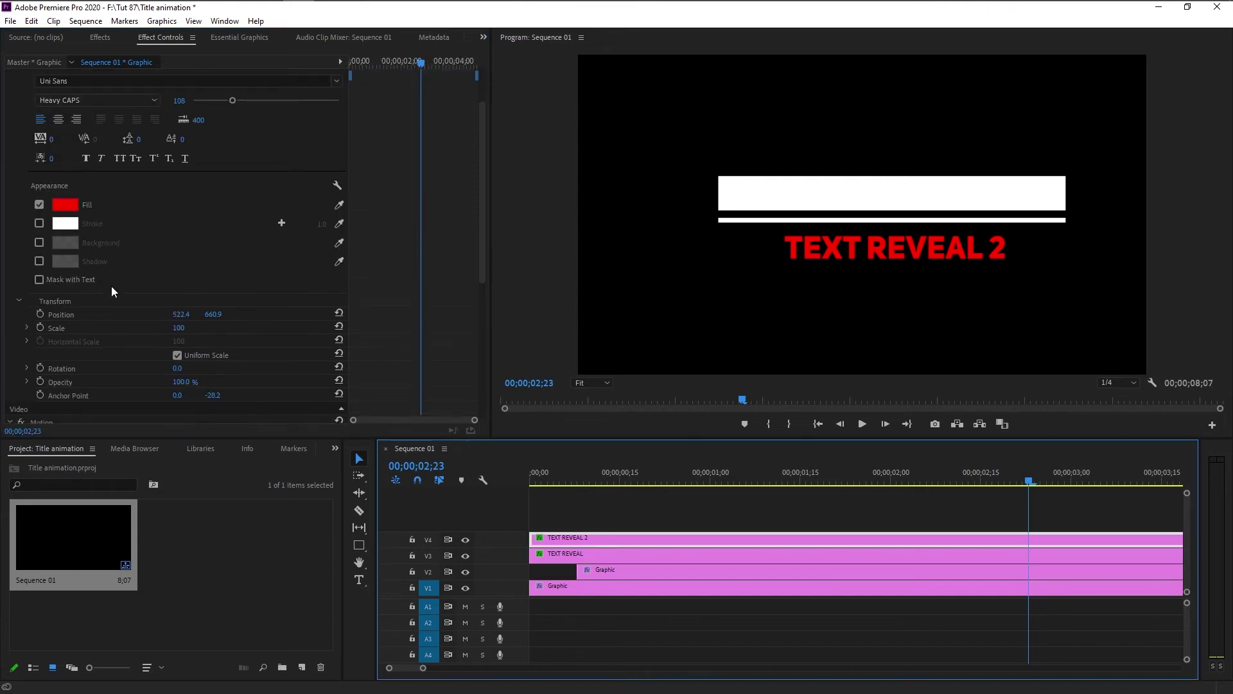
click(52, 296)
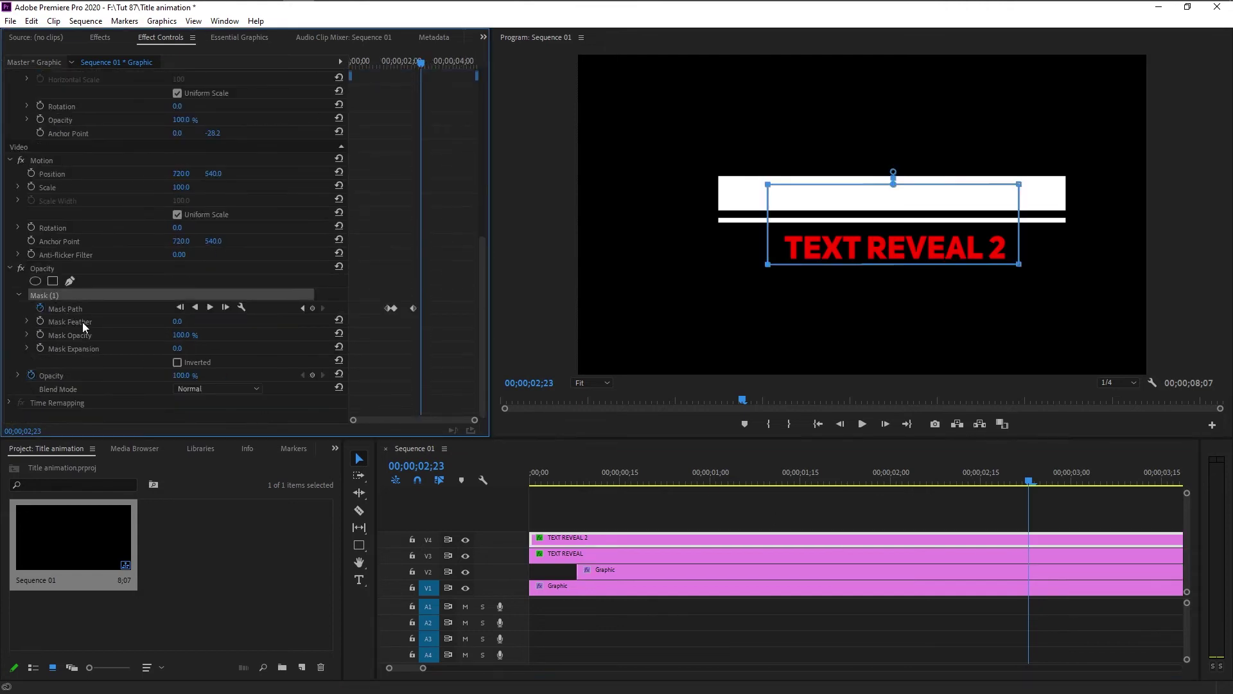
click(901, 229)
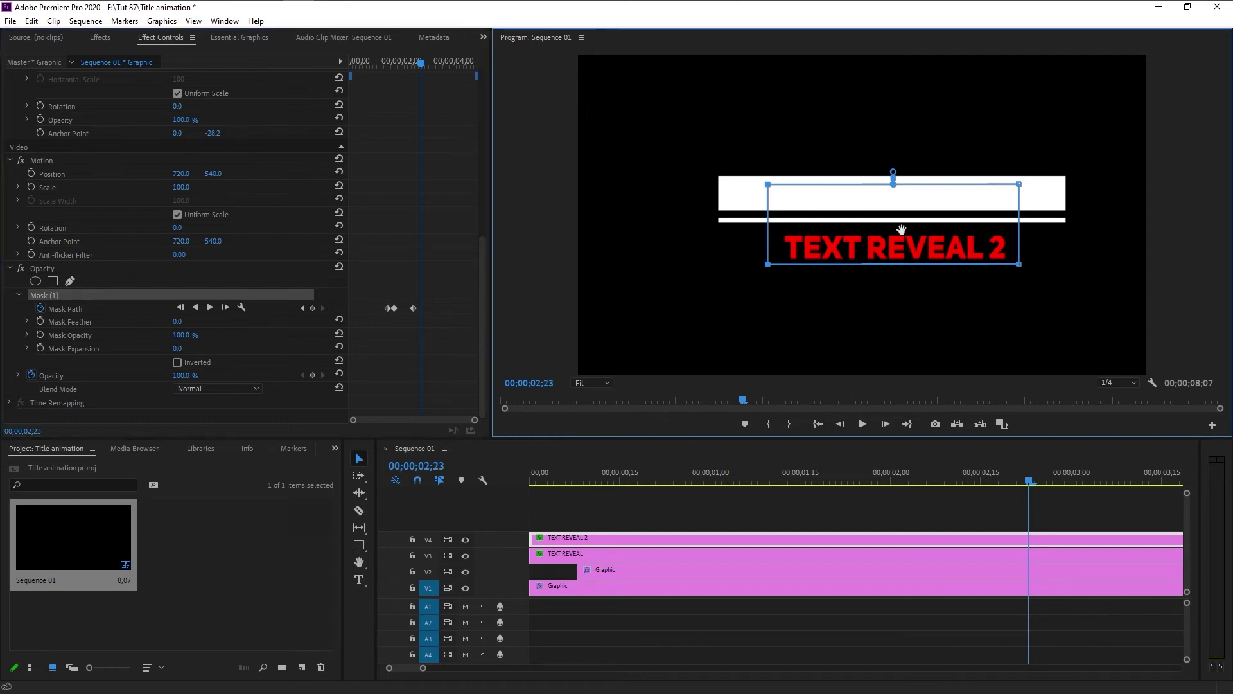
drag(901, 229, 882, 178)
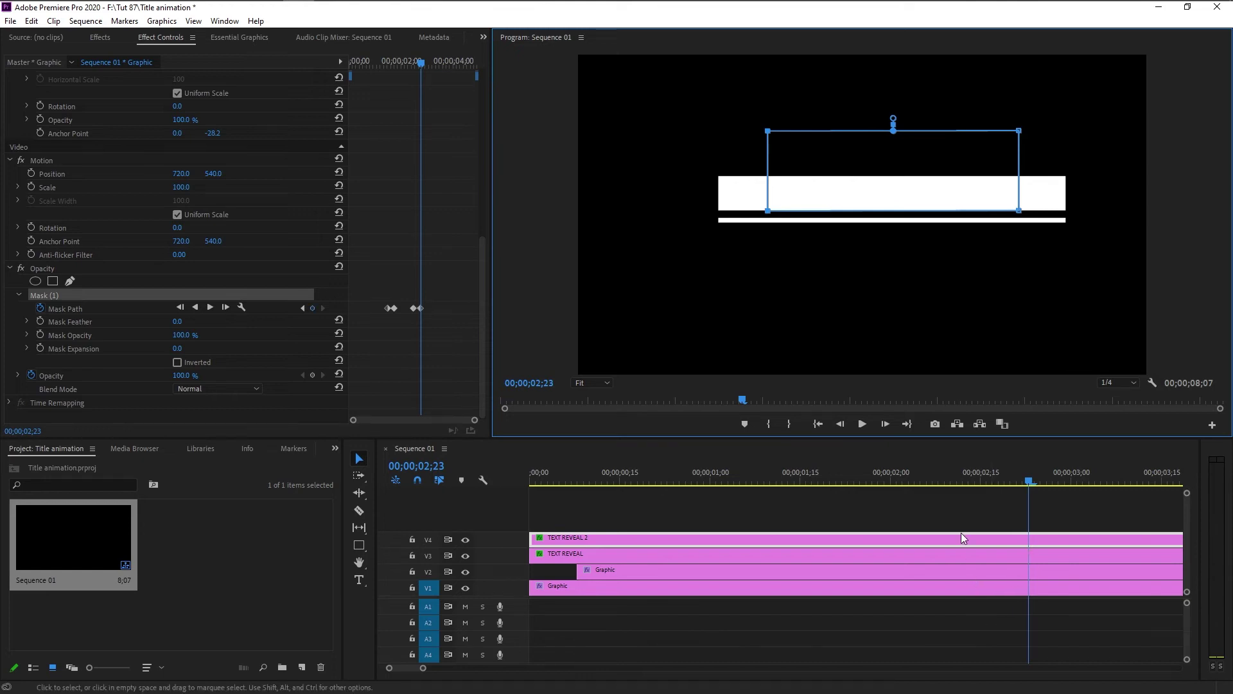
- Play the sequence from near the start and scrub from 00;00;02;07 to 00;00;02;23 to review the bar rising over the line
click(562, 476)
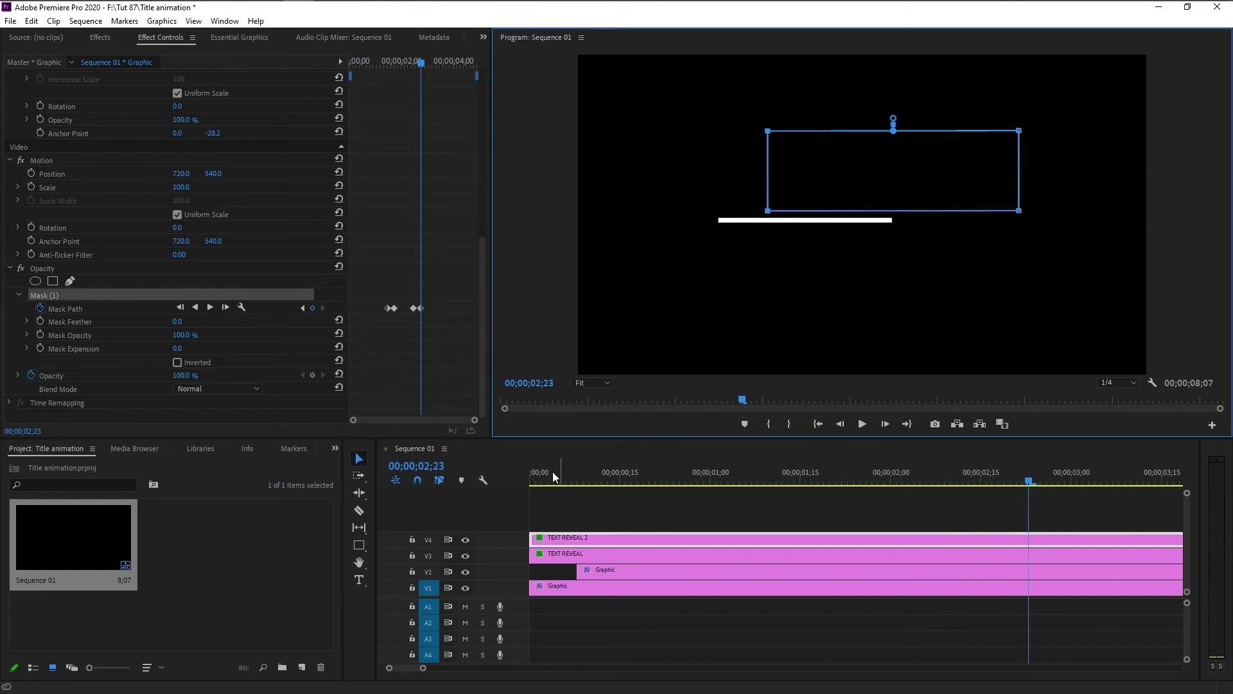
click(669, 637)
key(space)
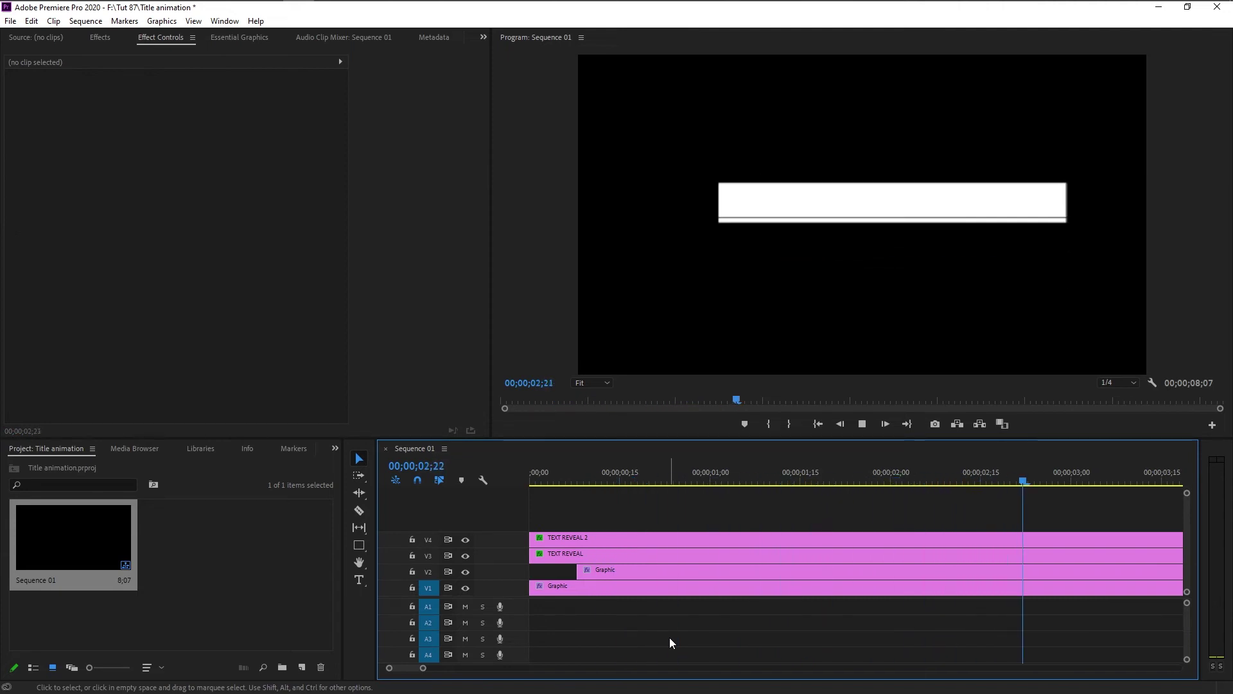
key(space)
click(931, 481)
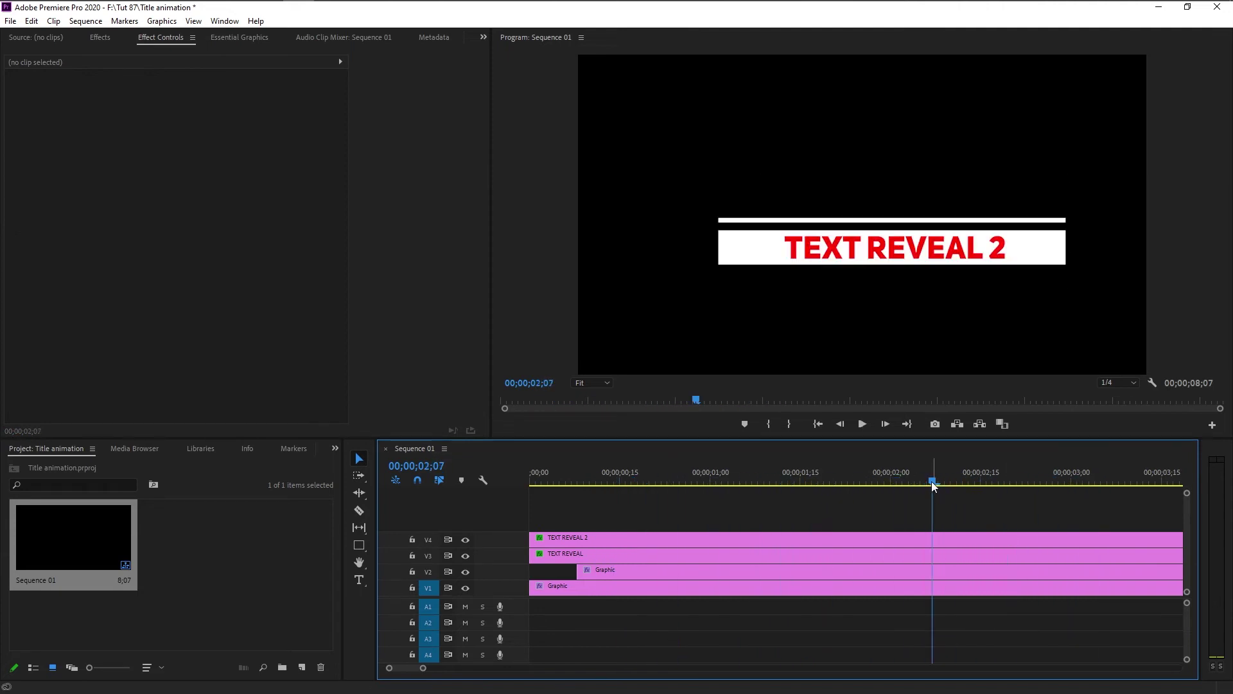
drag(931, 480, 1026, 472)
- Create a TEXT REVEAL 3 title, start its clip at the sequence's beginning, and place the text over the raised bar
key(minus)
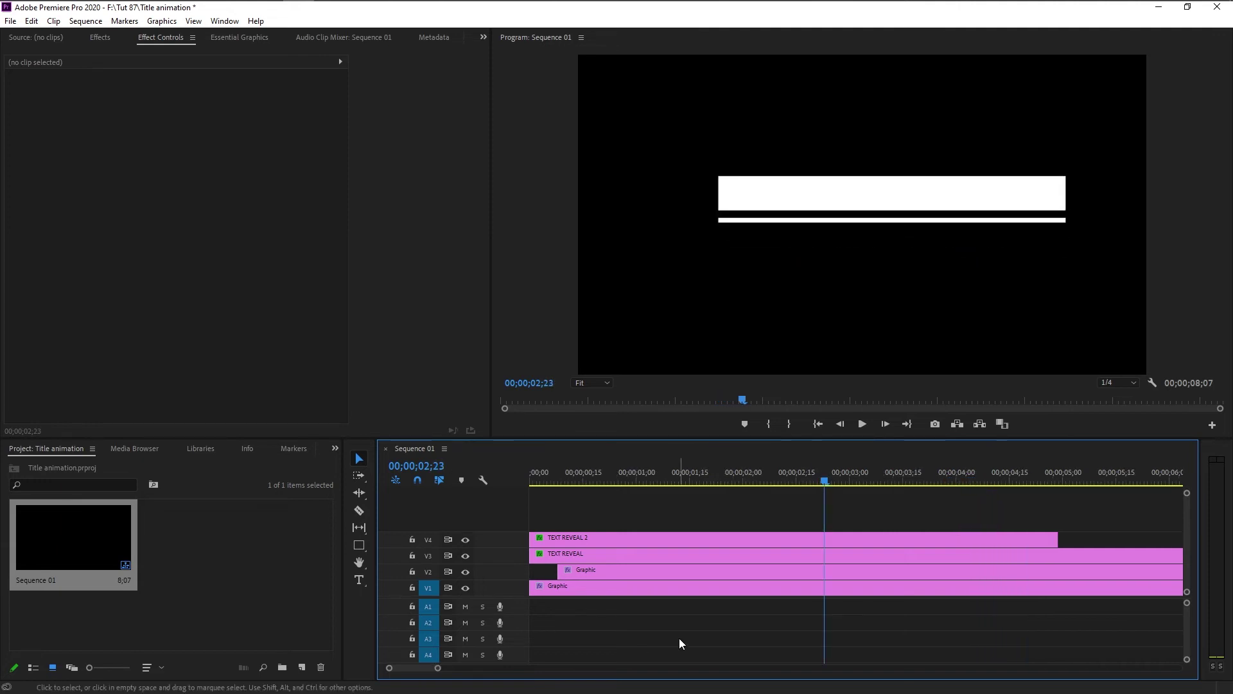
click(360, 580)
click(707, 77)
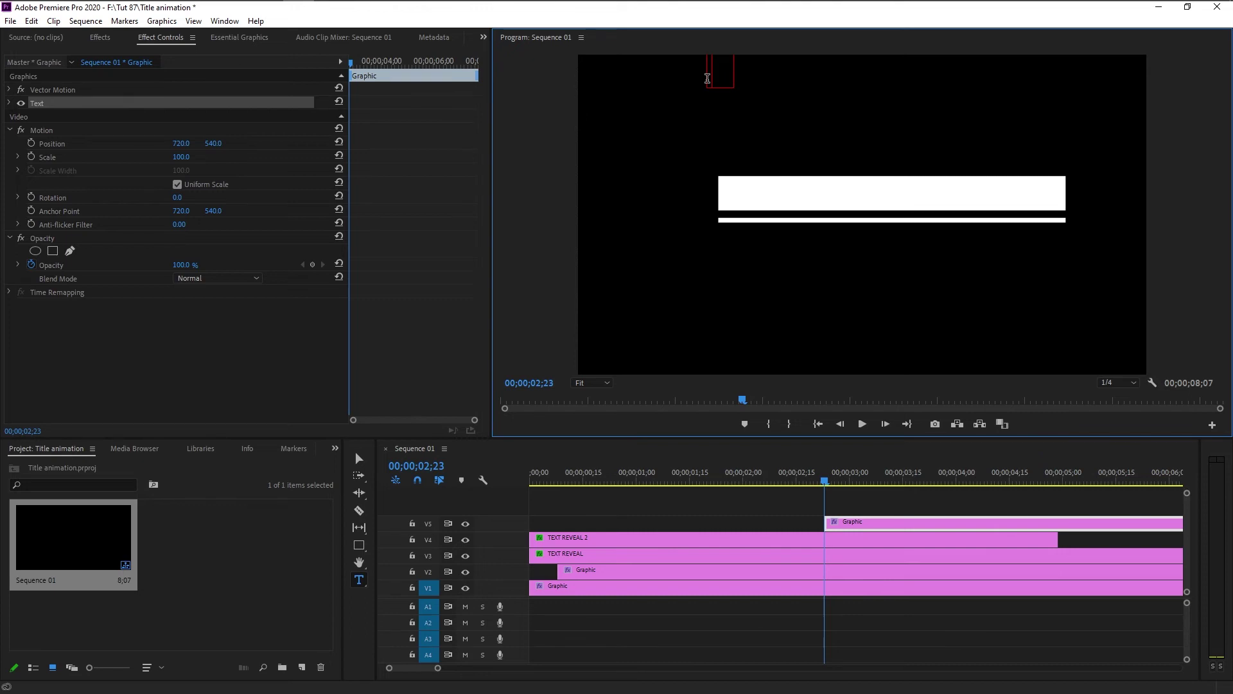
text(TEXT REVEAL 3)
drag(828, 521, 531, 521)
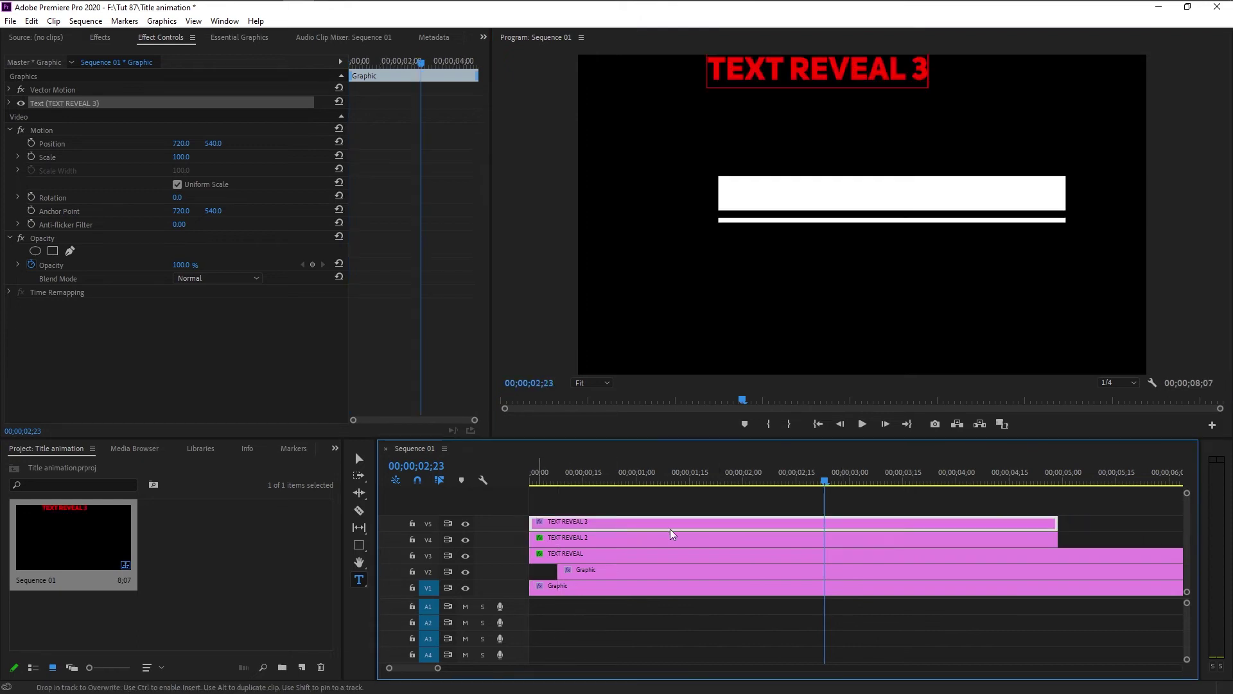
key(v)
drag(856, 76, 921, 199)
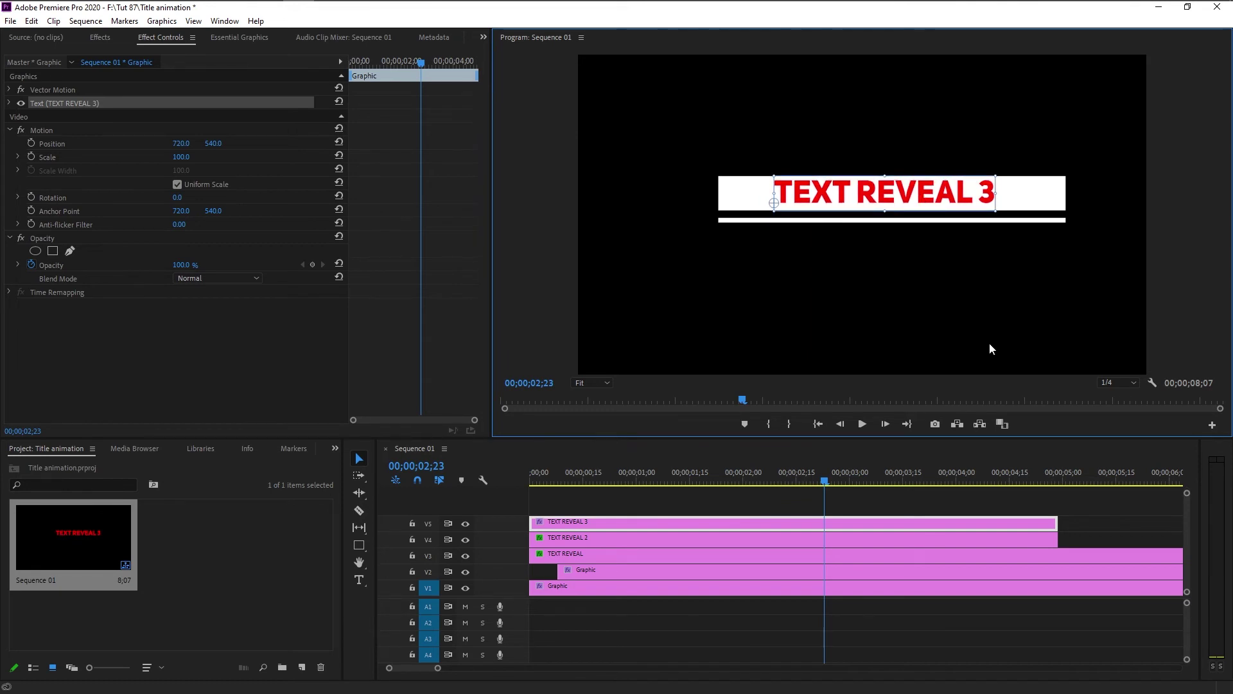
- Add a four-point polygon opacity mask enclosing the whole TEXT REVEAL 3 title and set its feather to 0
click(8, 102)
scroll(46, 350, down, 5)
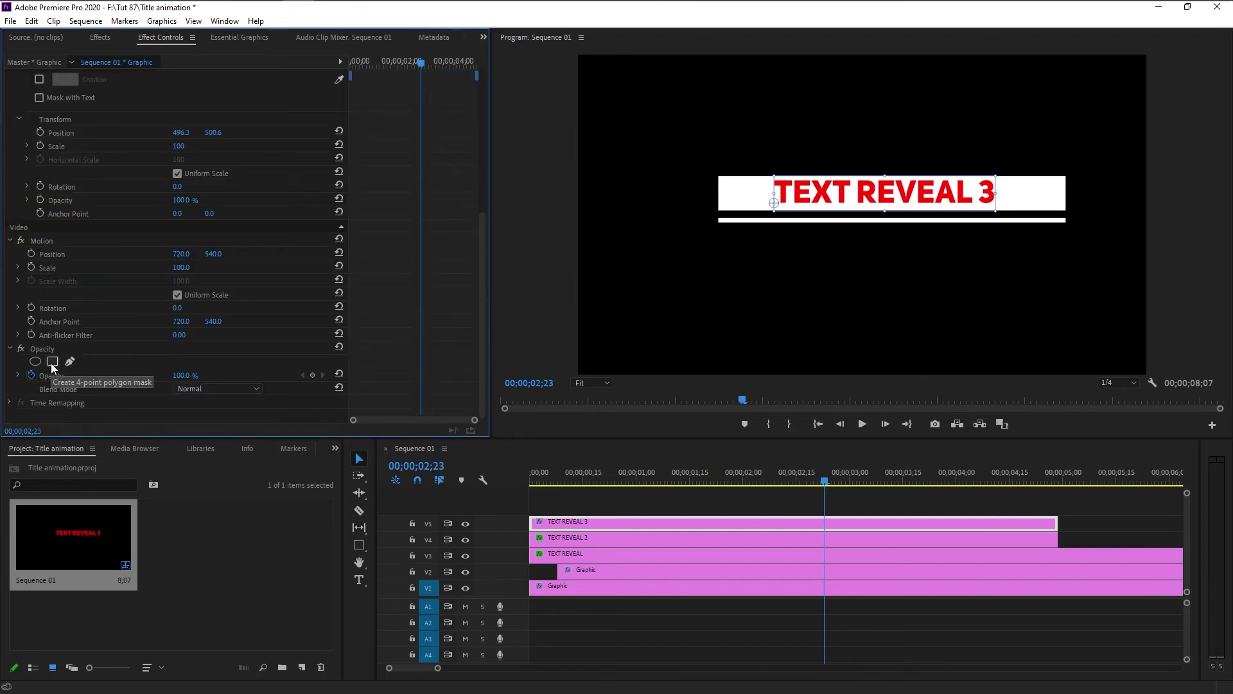
click(52, 362)
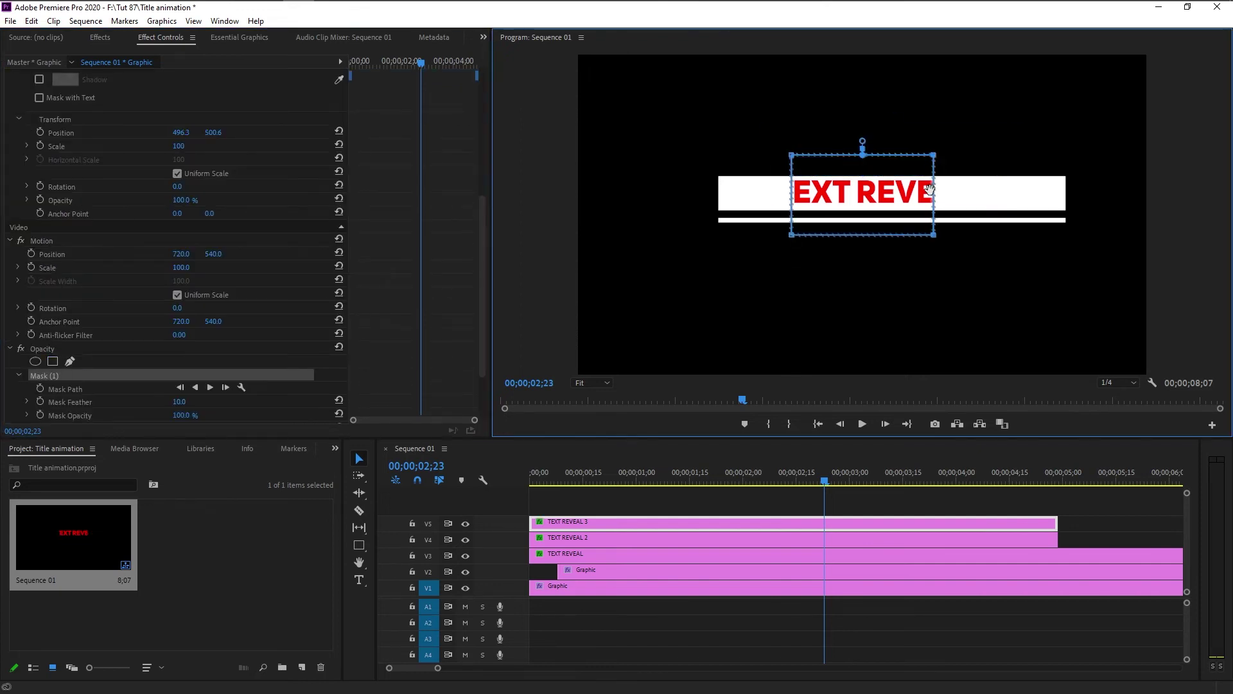
drag(934, 155, 1005, 156)
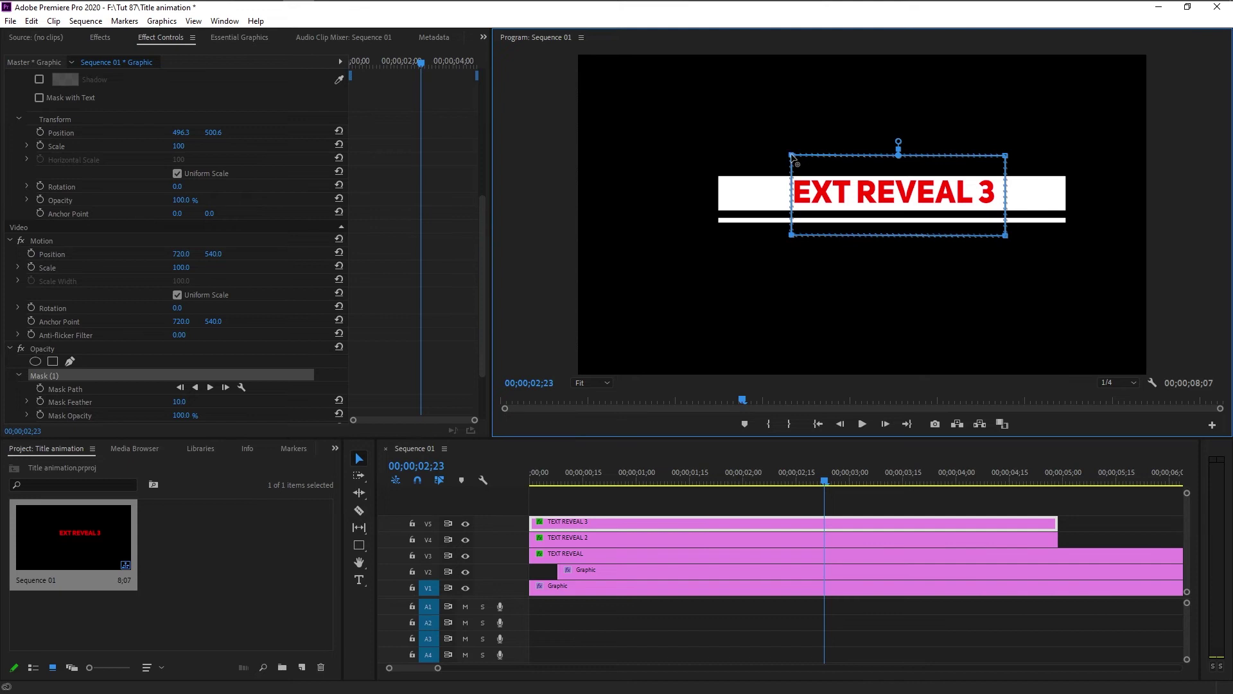
drag(792, 156, 756, 156)
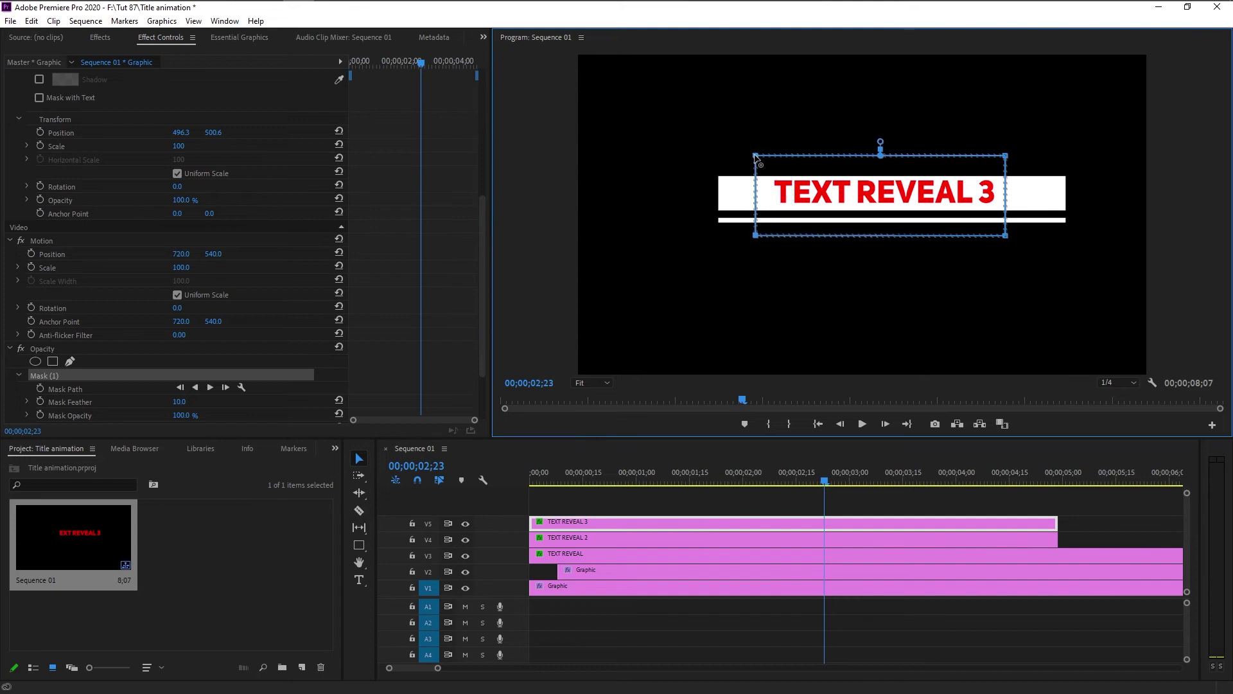
scroll(185, 325, down, 3)
click(183, 322)
text(0)
key(Return)
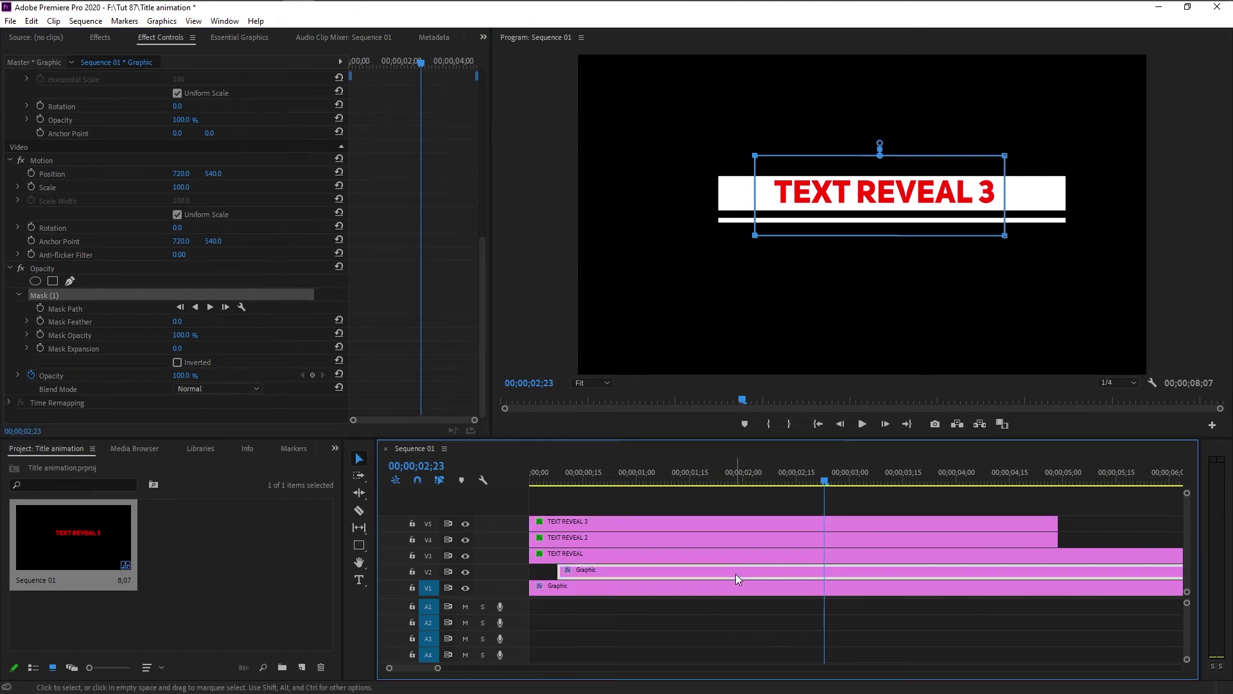
- Start Mask Path keyframing on TEXT REVEAL 3 at 00;00;02;15, matching the bar's third Position keyframe
click(735, 573)
click(391, 61)
drag(391, 62, 386, 62)
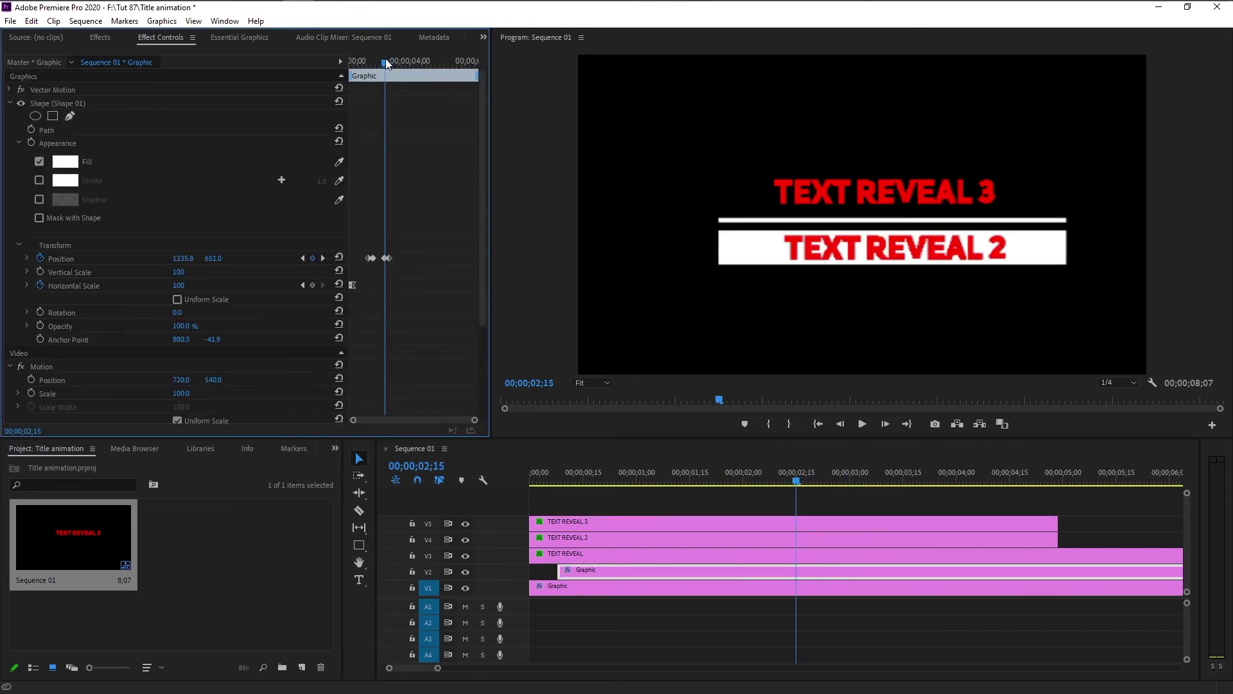
click(723, 523)
scroll(121, 347, down, 10)
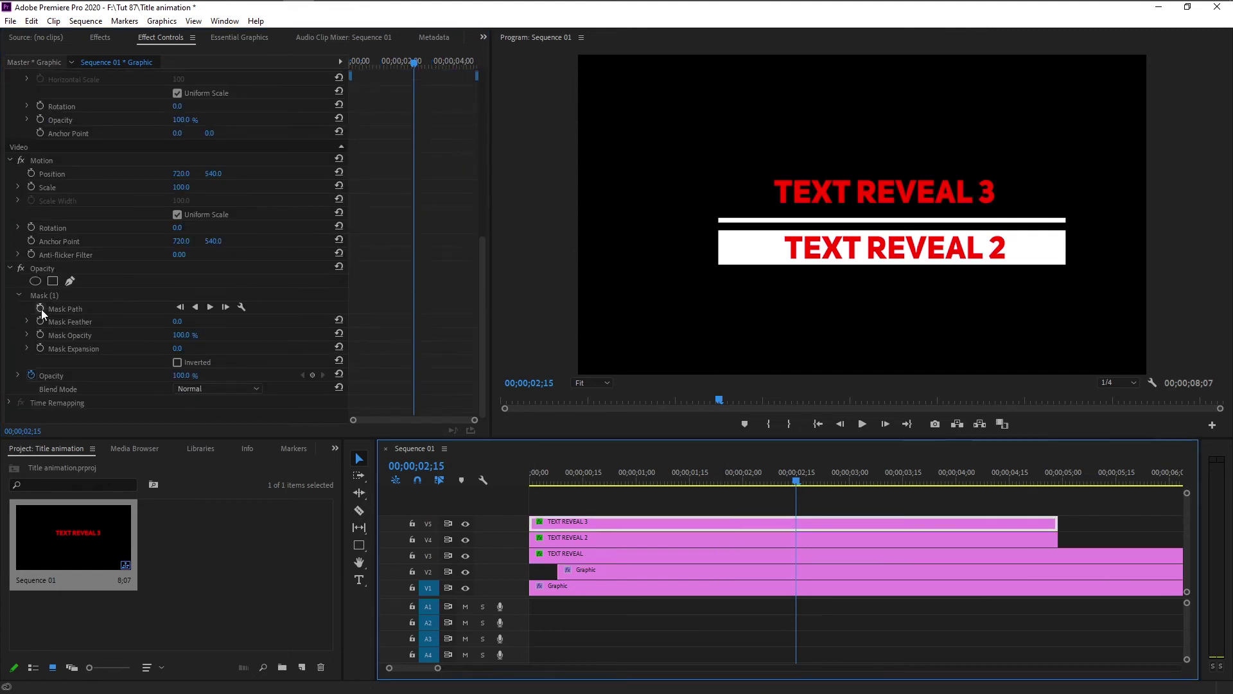
click(40, 309)
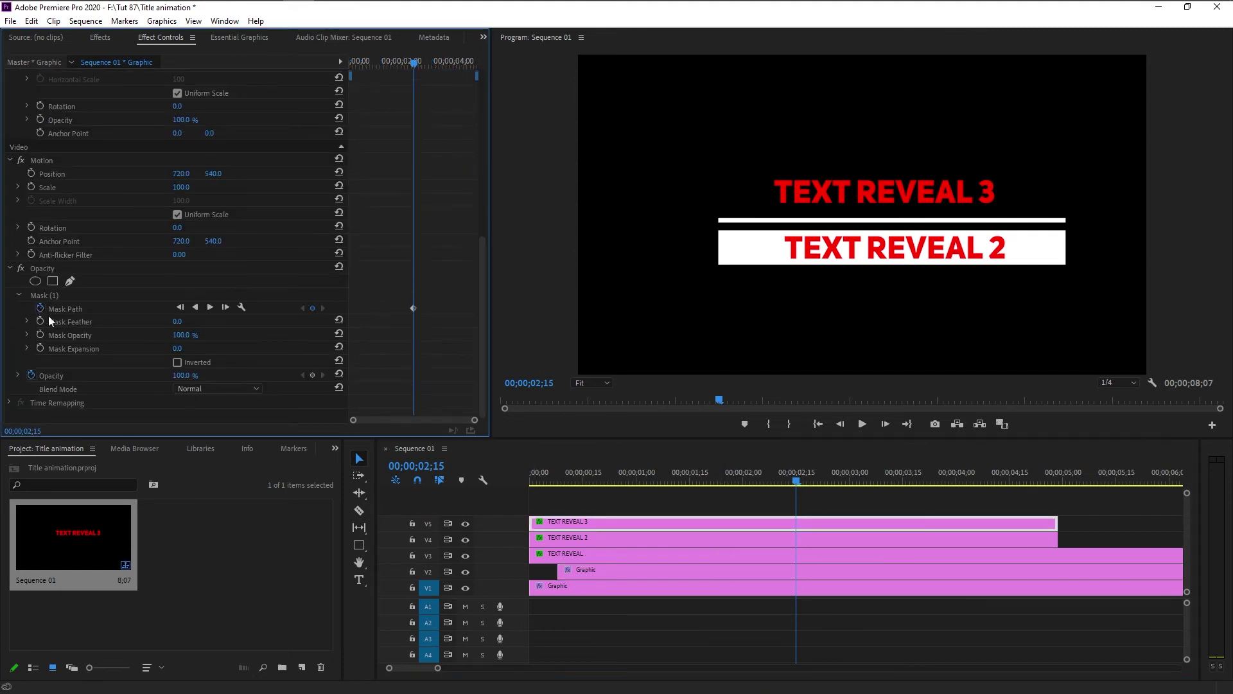
click(784, 572)
drag(382, 63, 390, 63)
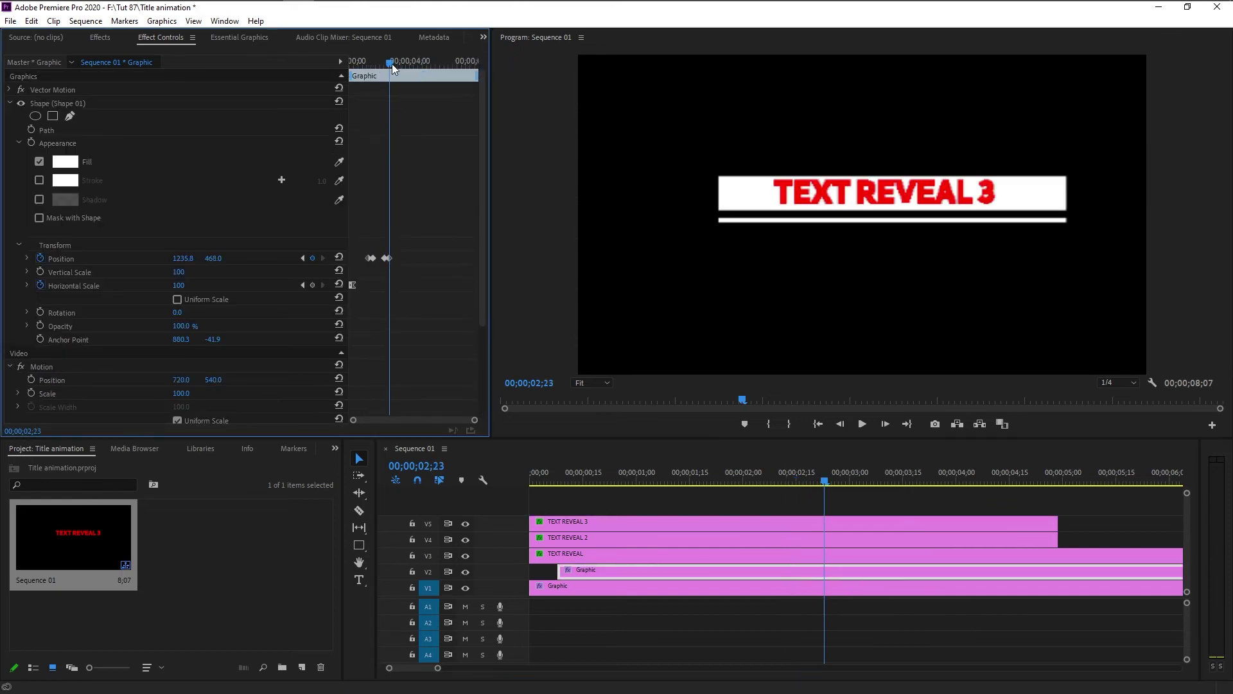
click(852, 526)
scroll(105, 317, down, 2)
scroll(106, 317, down, 6)
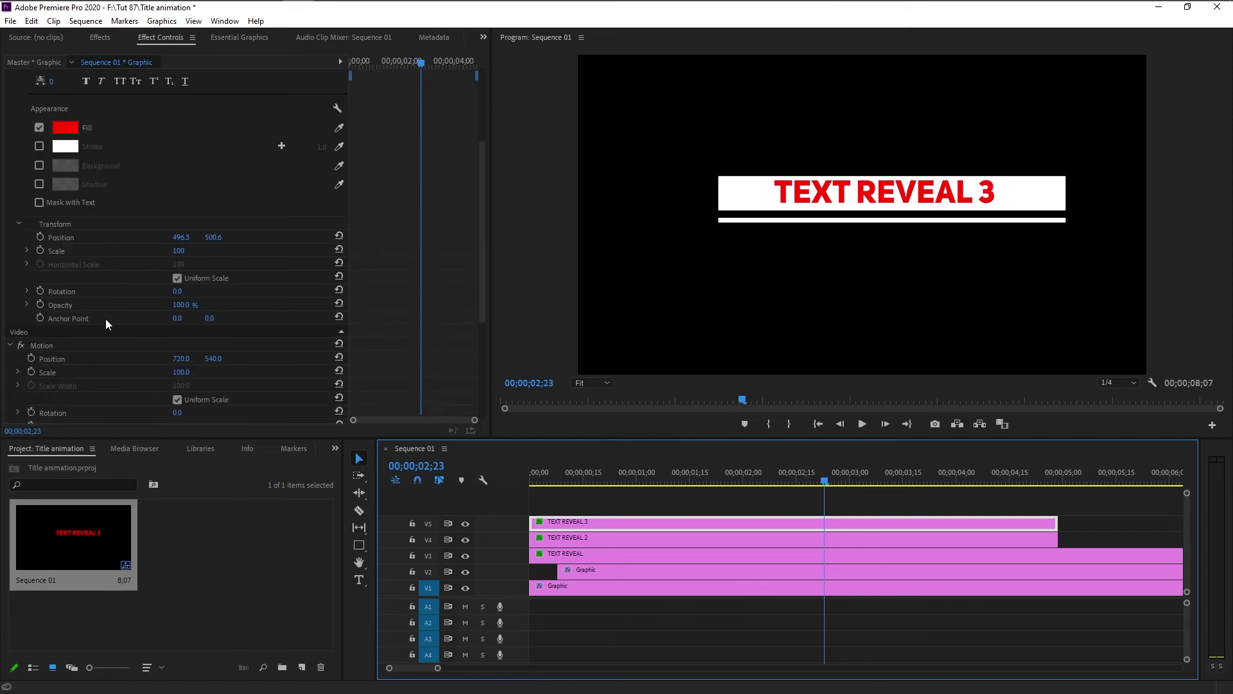
- At 00;00;02;15, move TEXT REVEAL 3's mask down below the line, aligning its upper edge with the lowered bar
key(shift+k)
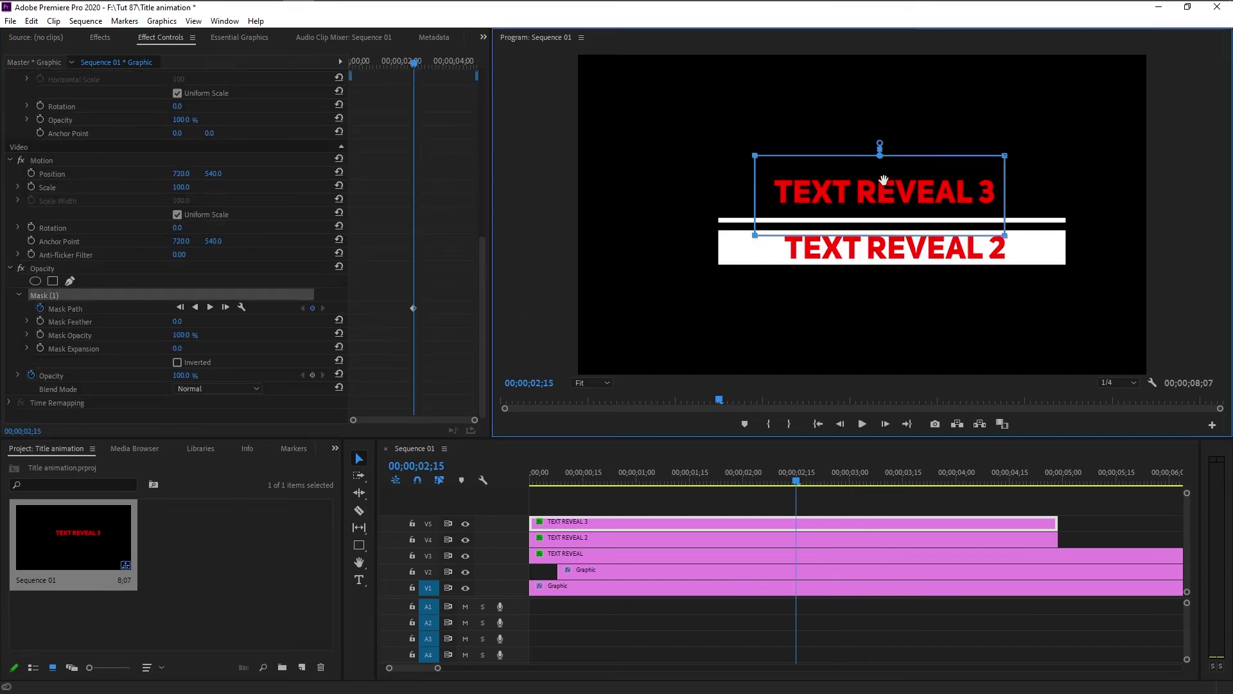
drag(885, 177, 885, 250)
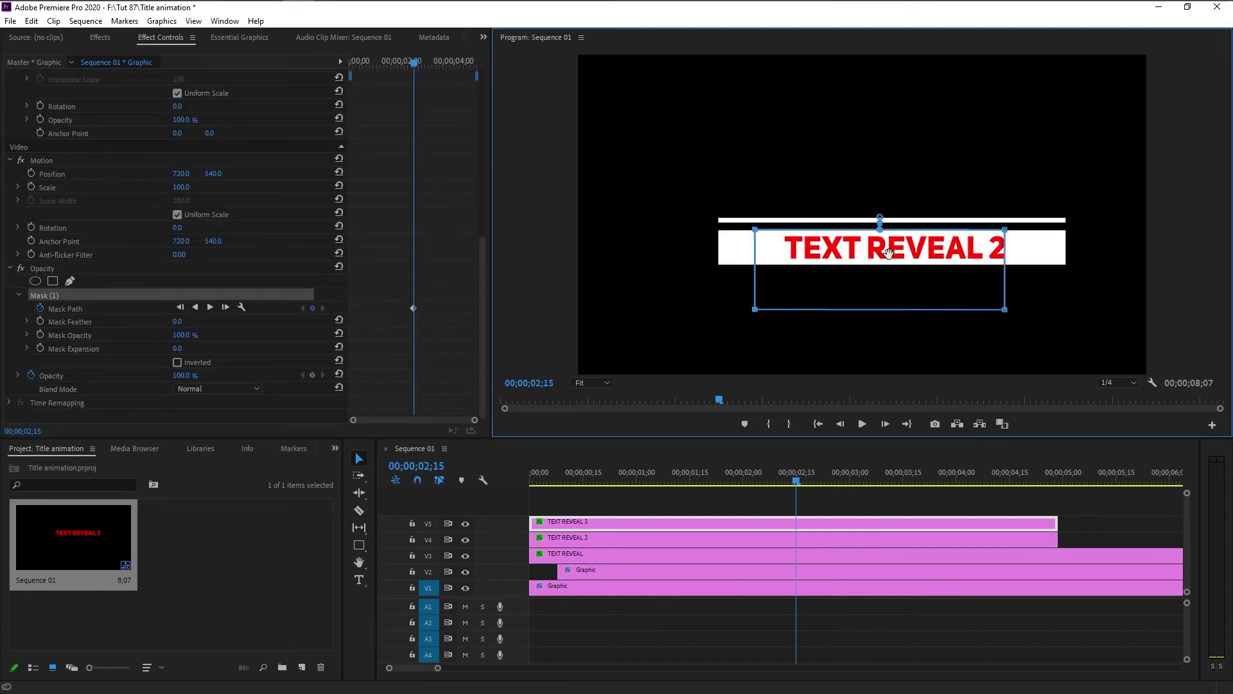
- At 00;00;02;23, the bar's last Position keyframe, move TEXT REVEAL 3's mask up to the raised bar, revealing the text
click(751, 571)
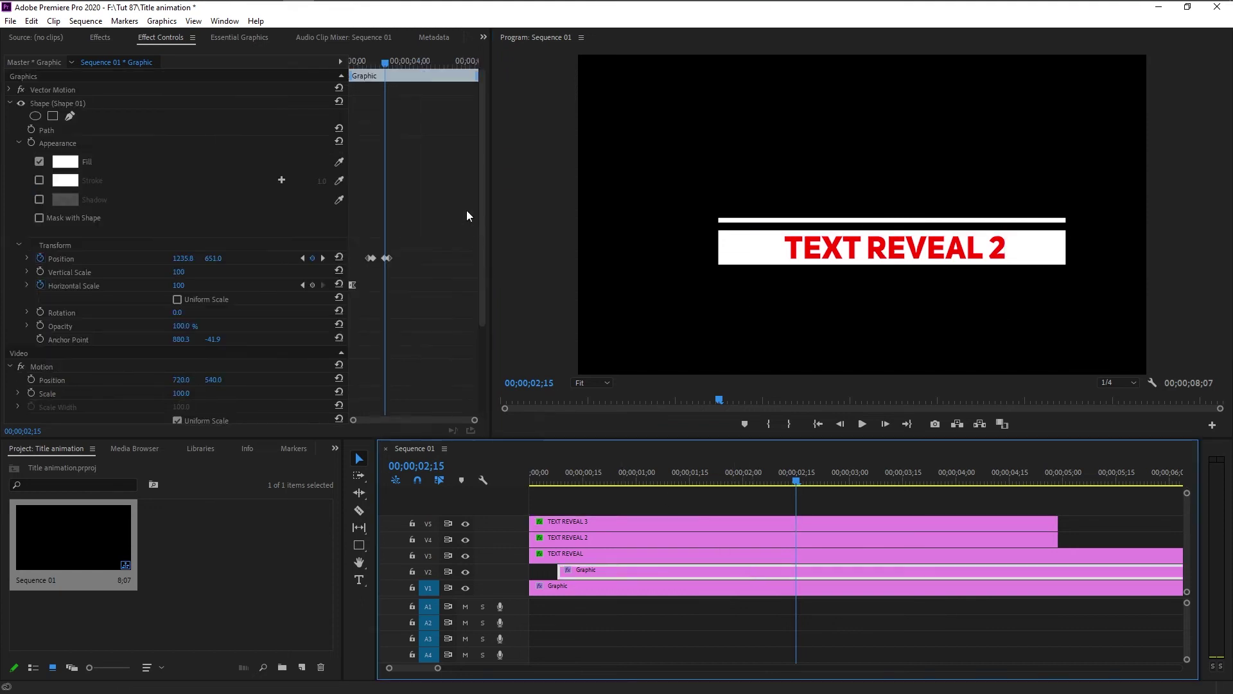
click(388, 64)
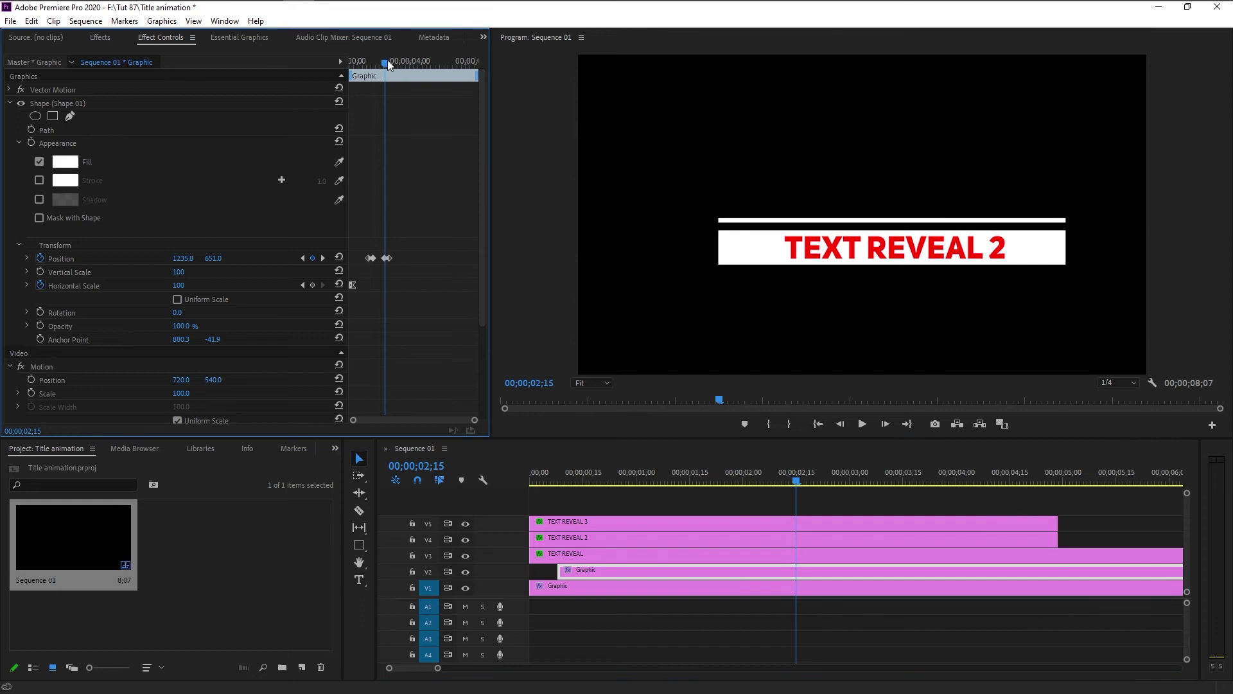
drag(388, 62, 392, 63)
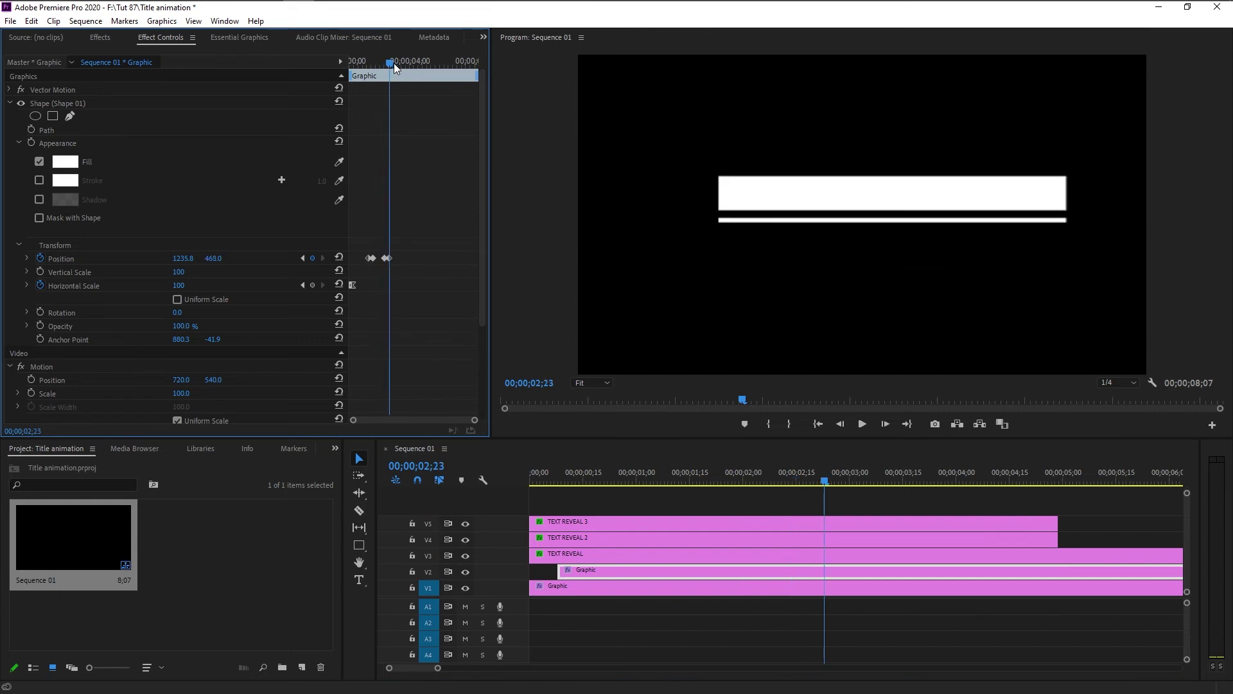
click(746, 528)
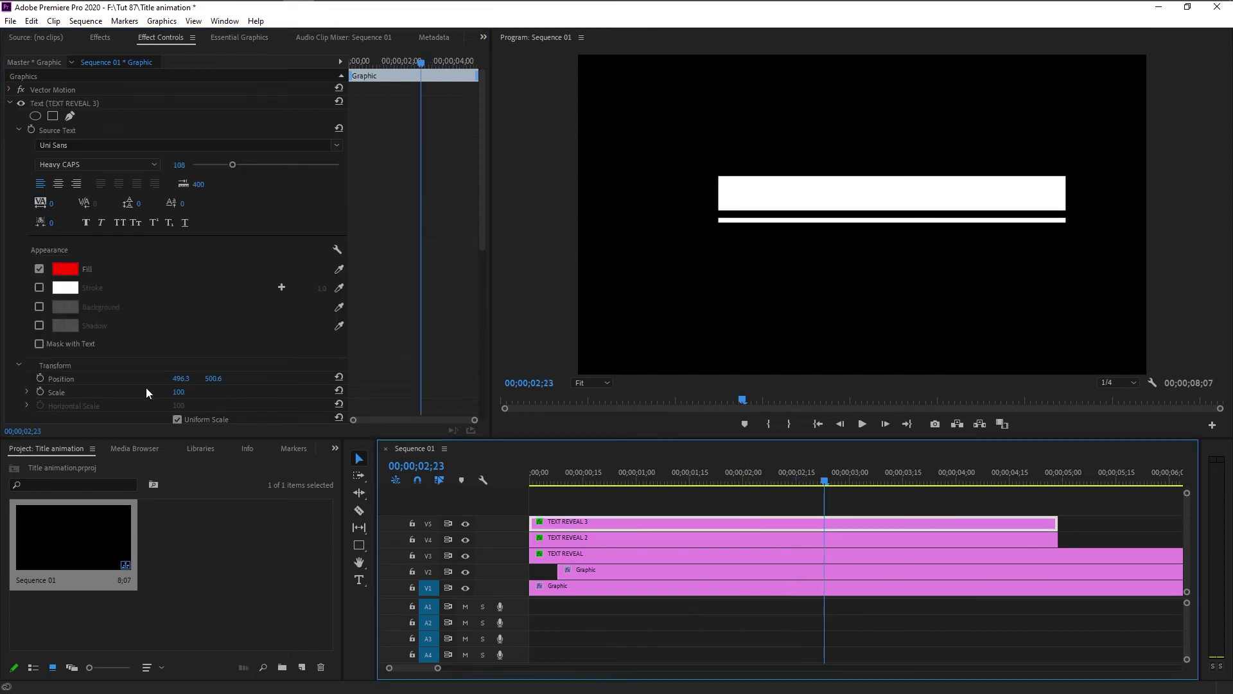
scroll(135, 370, down, 3)
scroll(135, 365, down, 5)
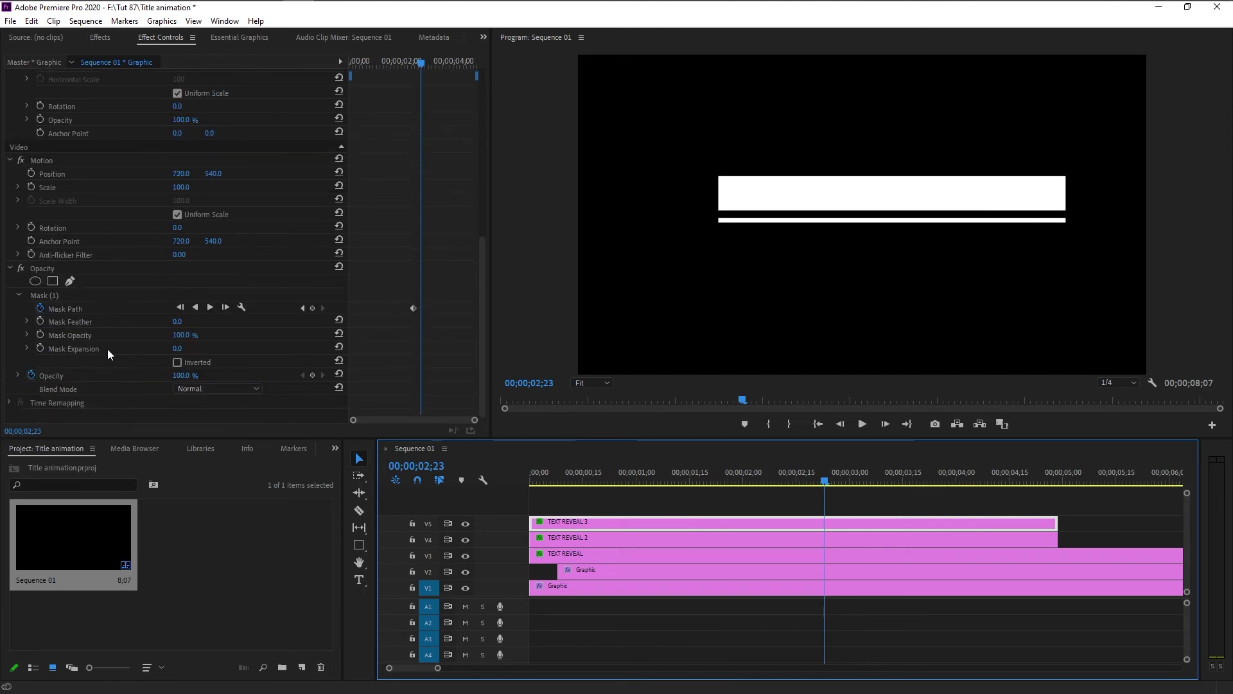
click(52, 297)
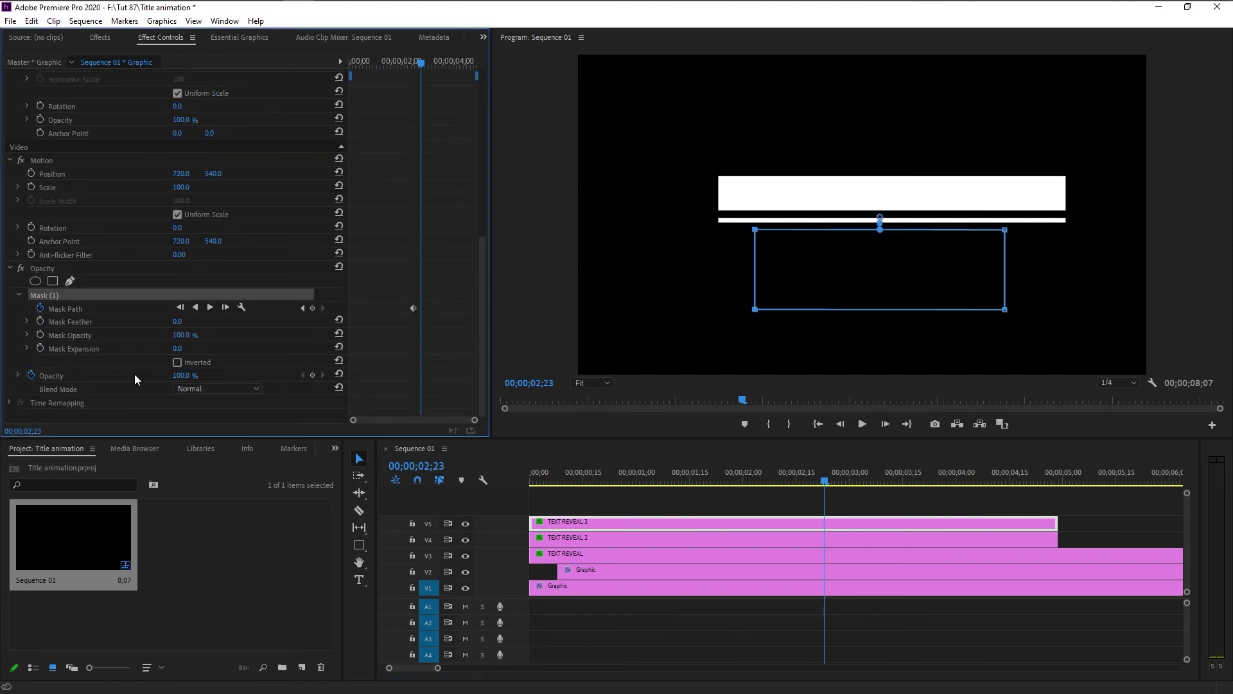
click(876, 277)
drag(876, 278, 849, 225)
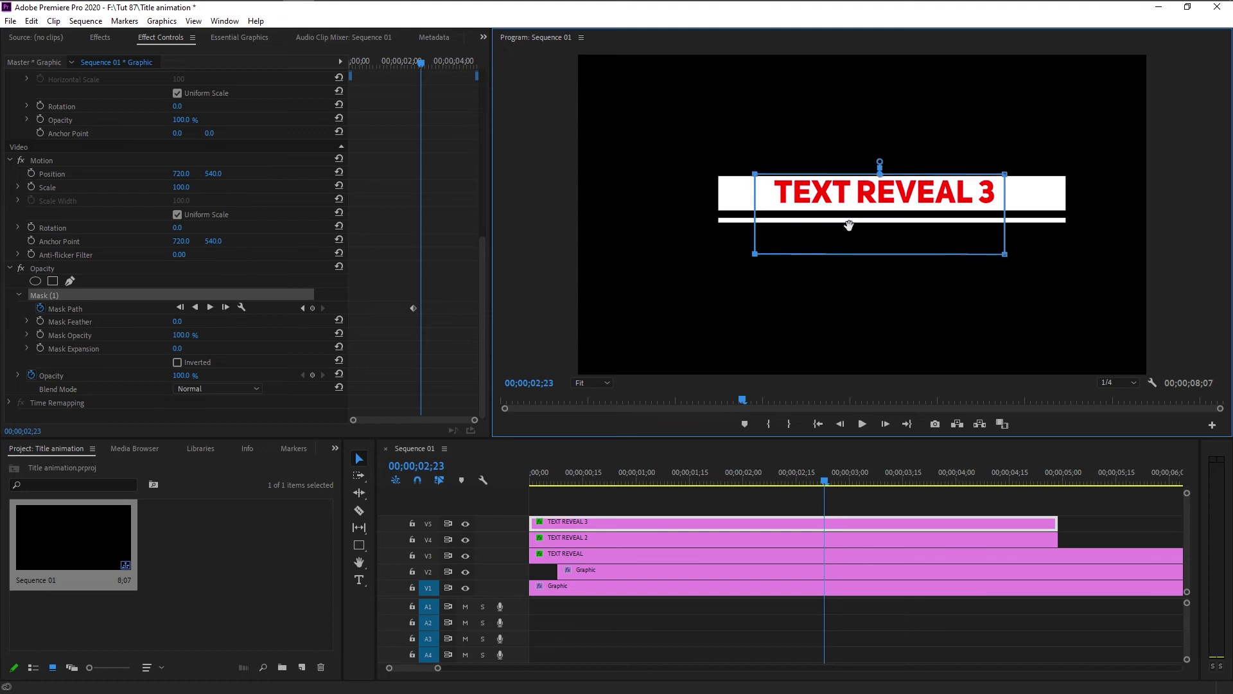
- Return to the sequence start and recolor TEXT REVEAL 2's fill to black and TEXT REVEAL 3's fill to magenta
click(763, 495)
key(Home)
click(632, 541)
click(630, 524)
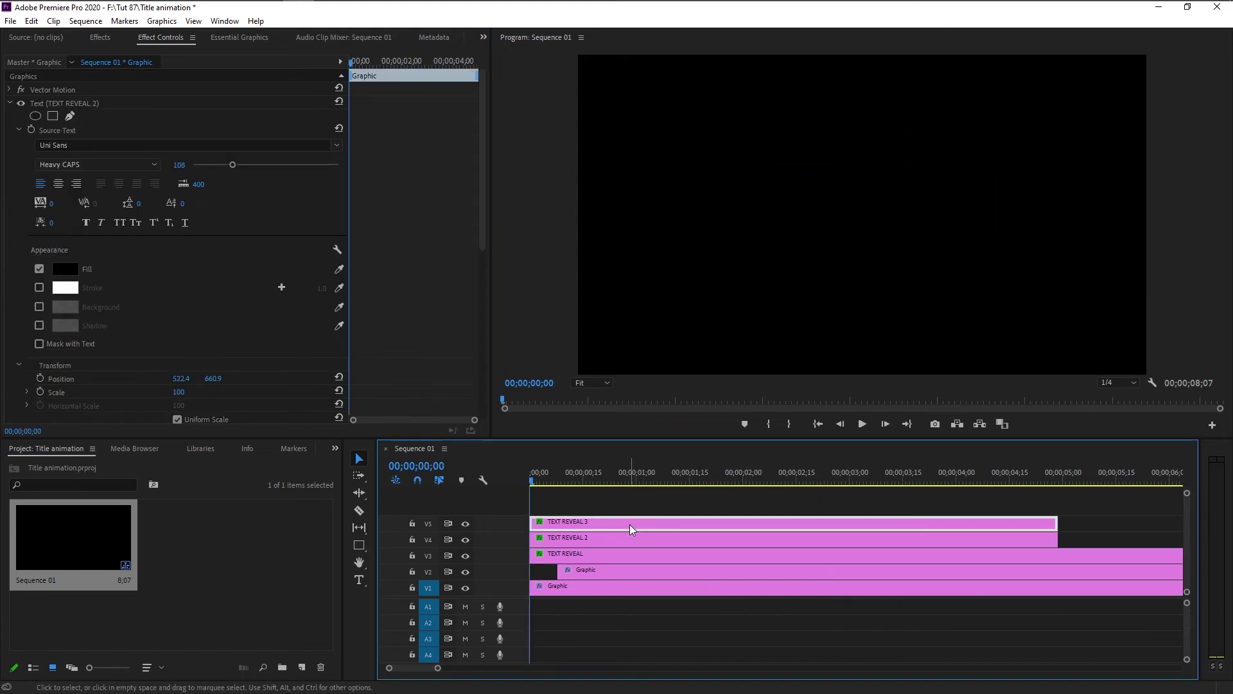
- Deselect the clips and play the sequence from the start to review all three text reveals
click(639, 615)
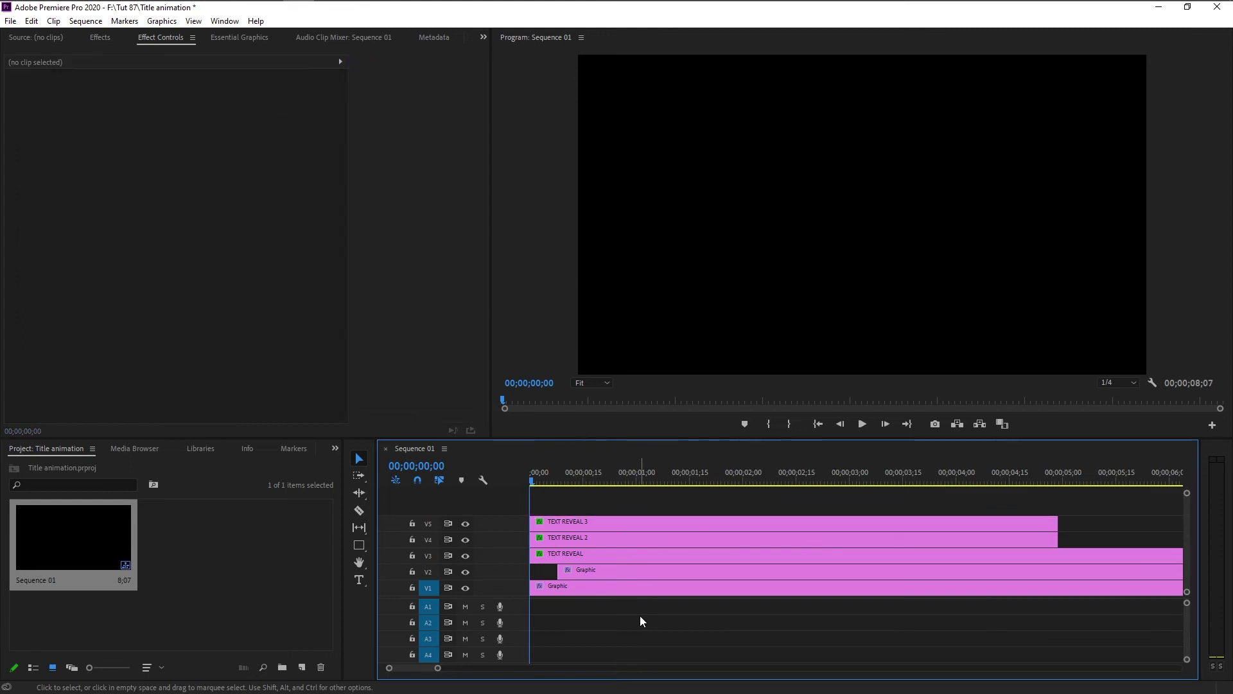
key(space)
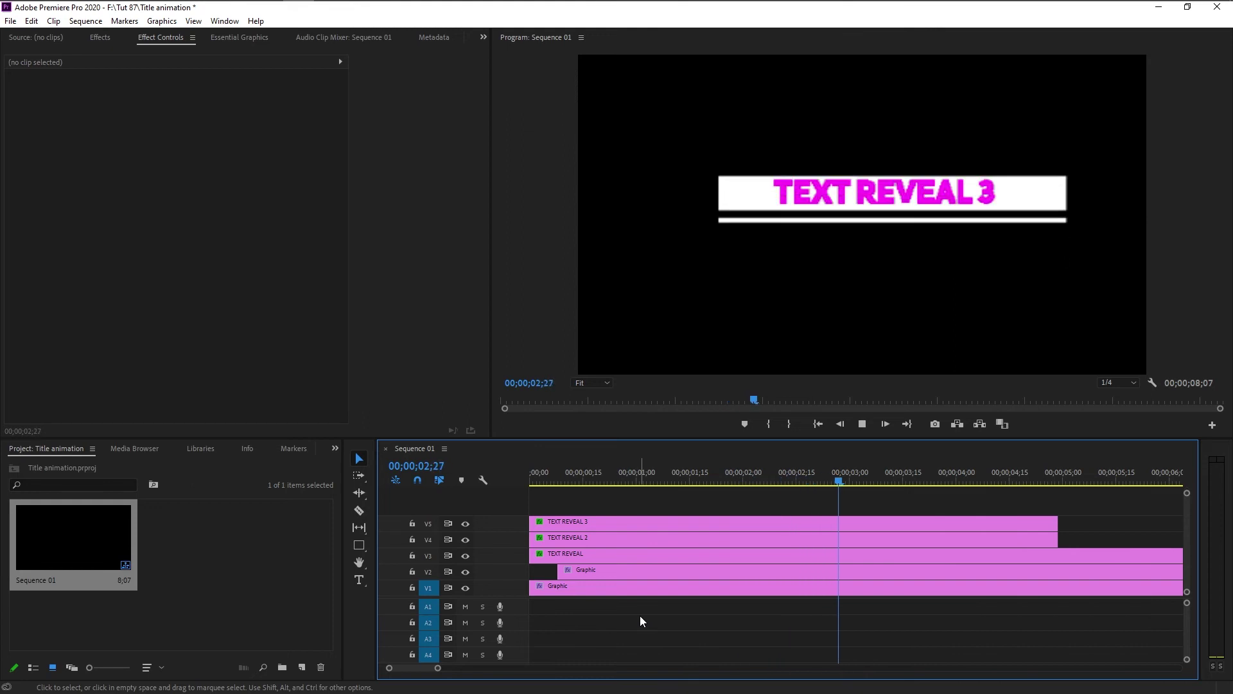
- Replay the sequence from its start to review the three text reveals, and stop once TEXT REVEAL 3 is held
key(space)
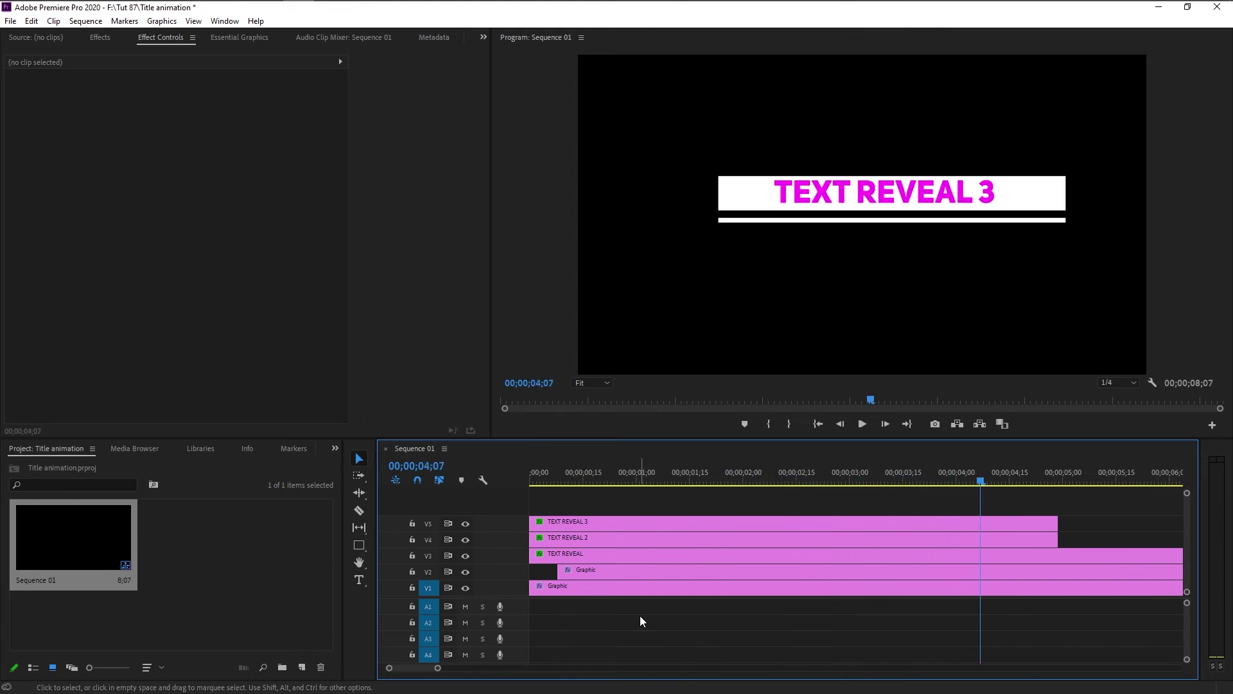
key(Home)
key(space)
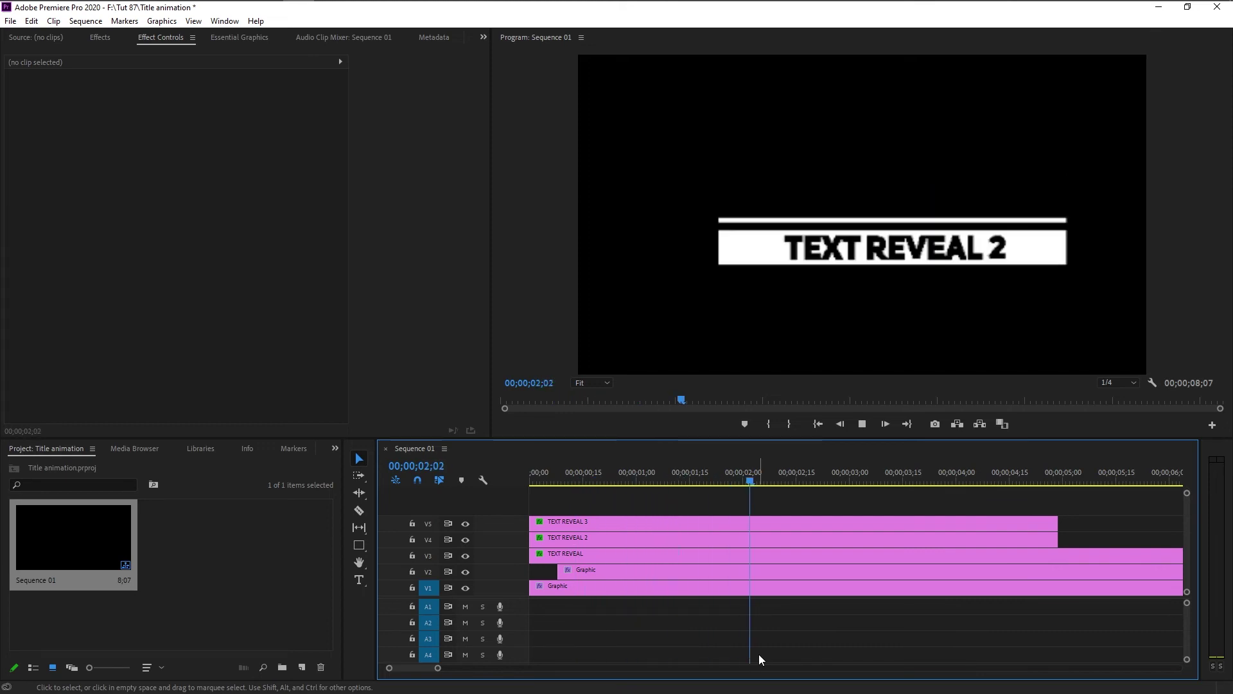
key(minus)
key(space)
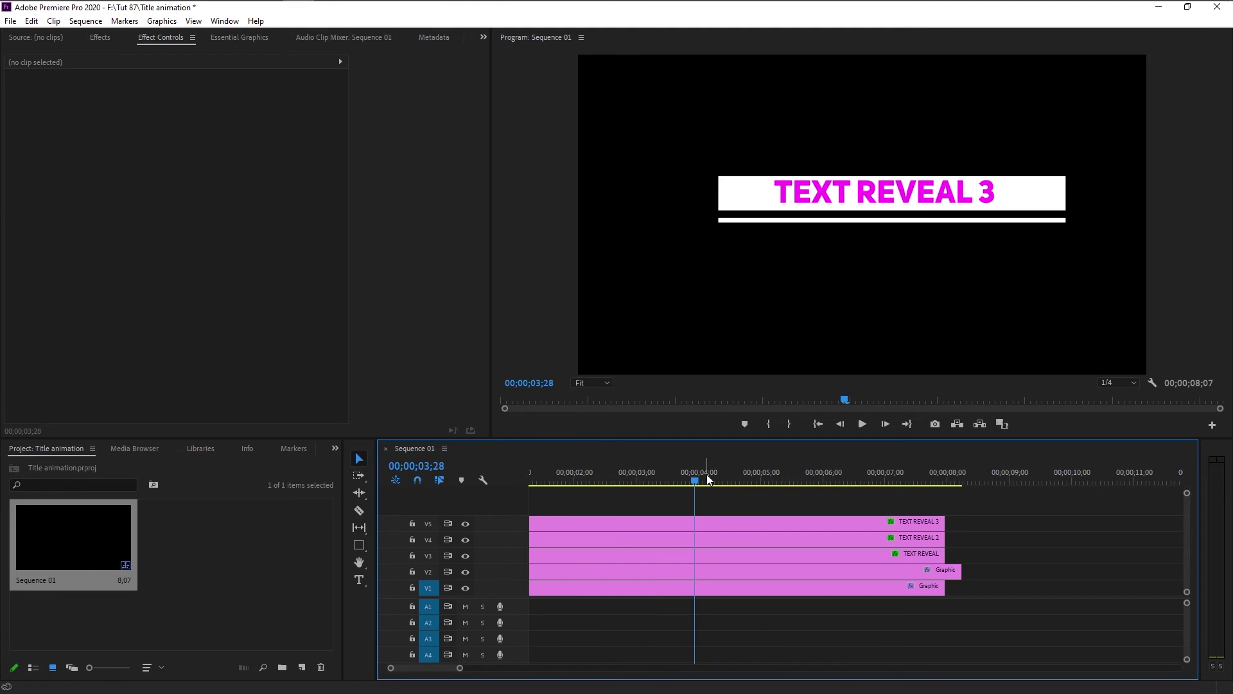
- Select the bar graphic and add a Horizontal Scale keyframe at 00;00;05;00
click(864, 353)
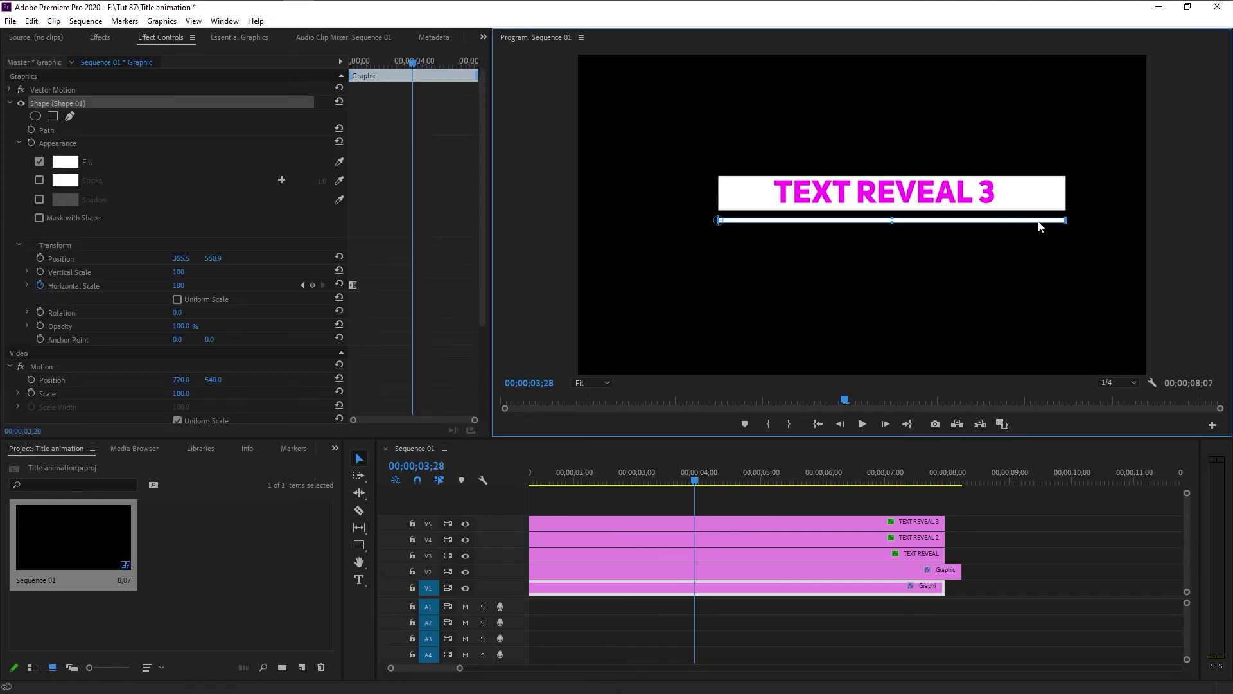
click(731, 199)
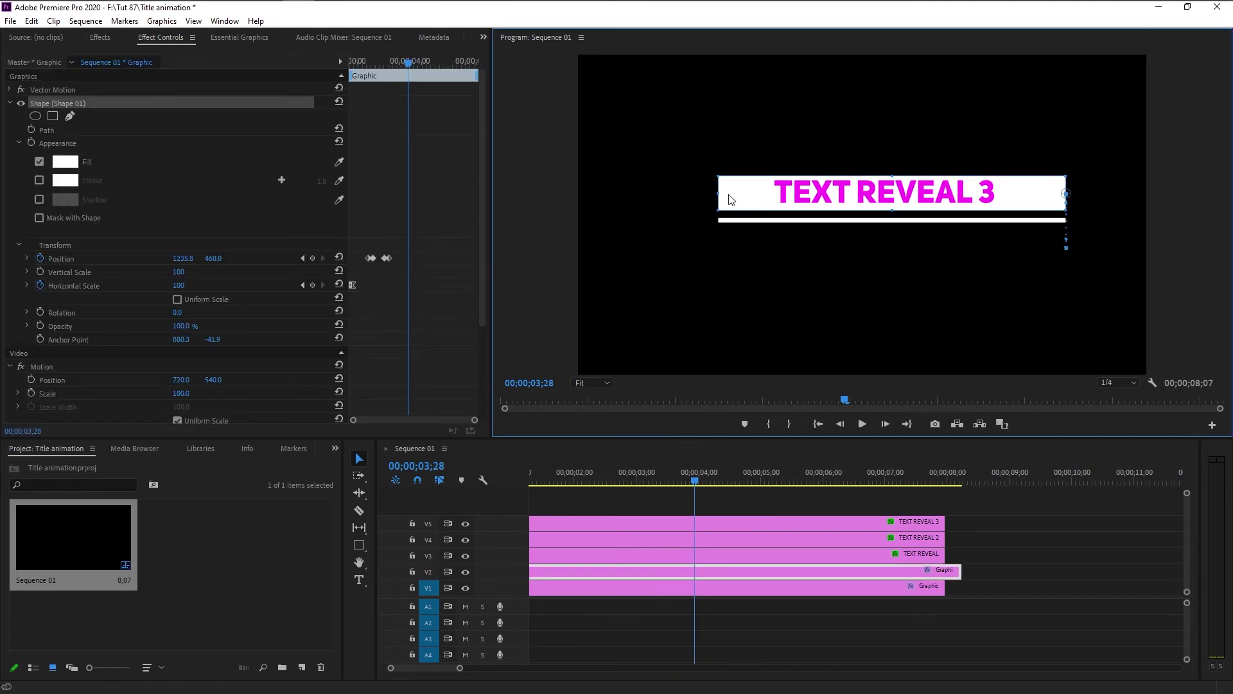
click(697, 571)
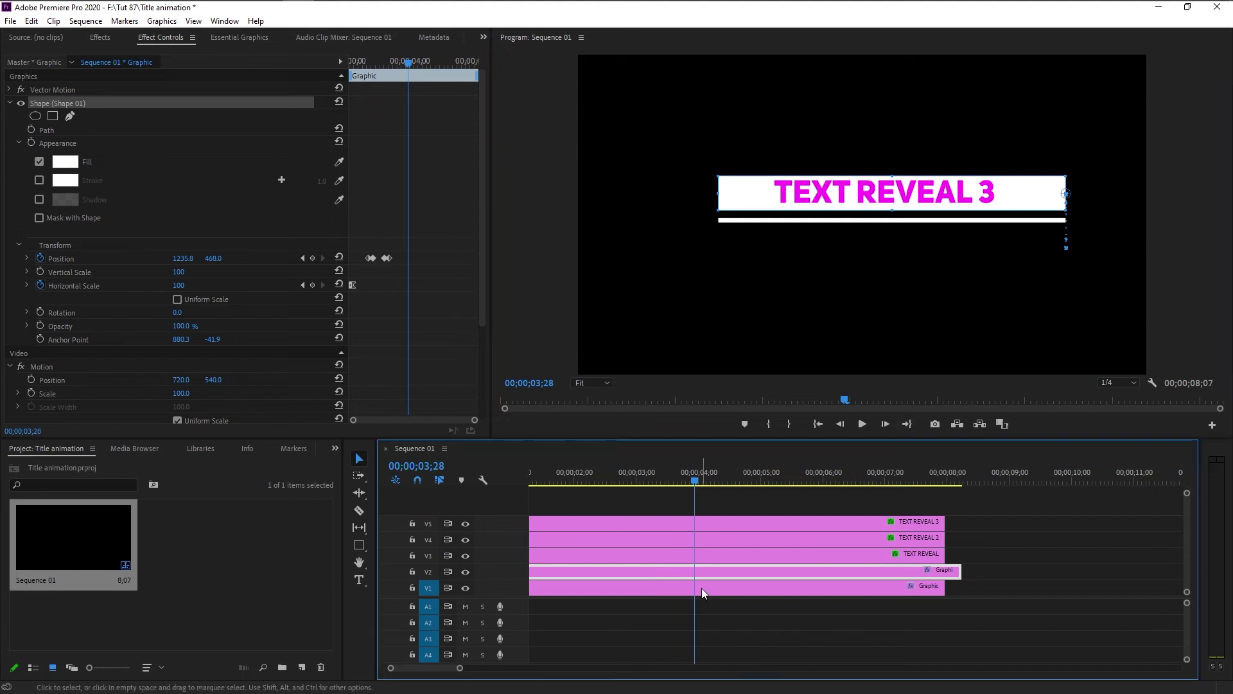
key(space)
key(space)
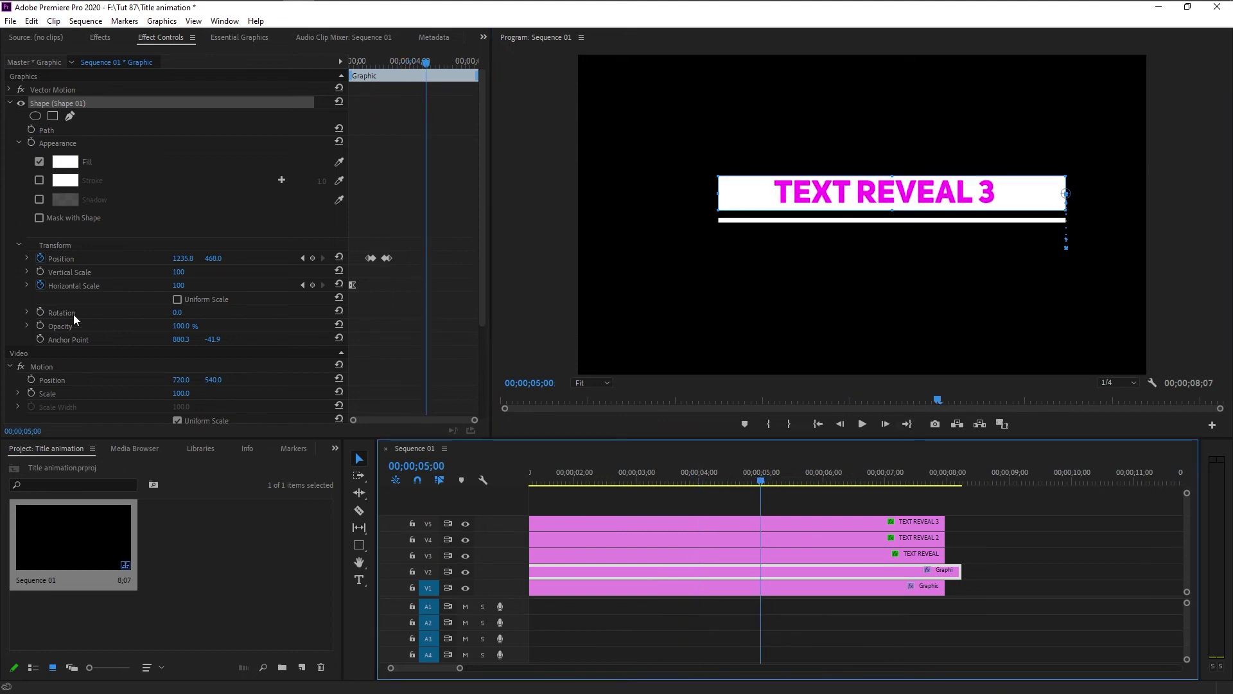
click(69, 285)
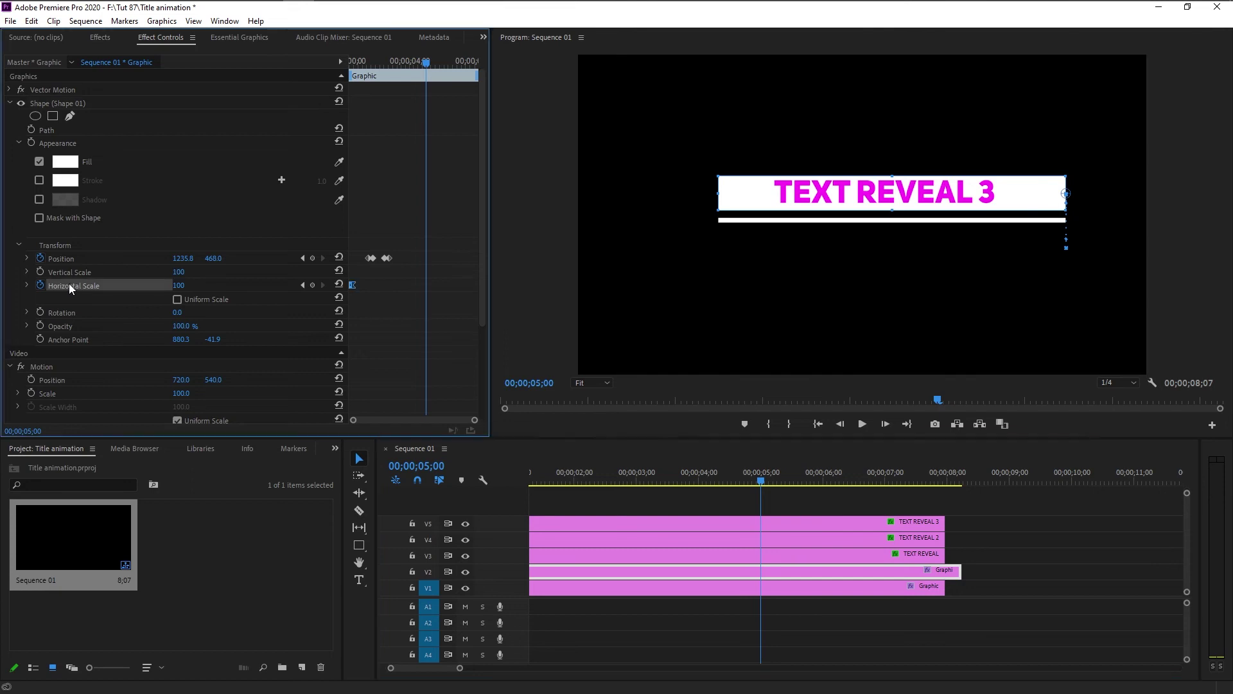
click(313, 285)
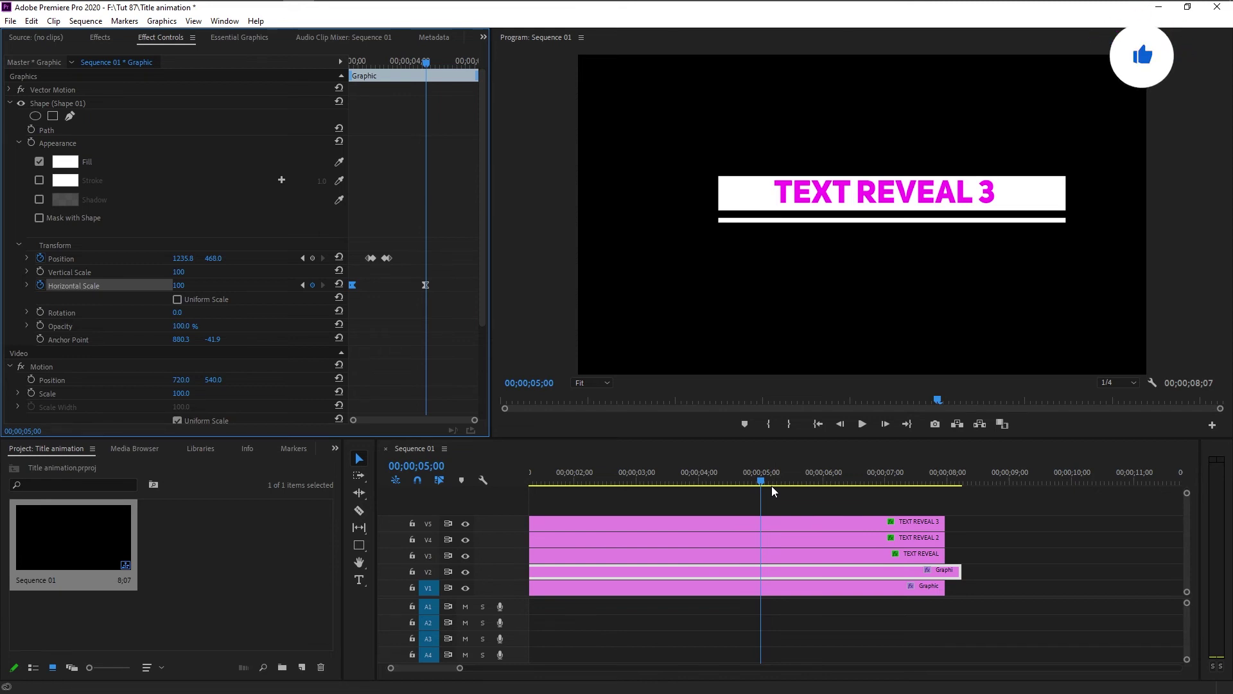
- Advance eight frames to 00;00;05;08 and set the bar's Horizontal Scale to 0
key(Right)
key(Right)
key(Right)
key(Right)
key(Right)
key(Right)
key(Right)
key(Right)
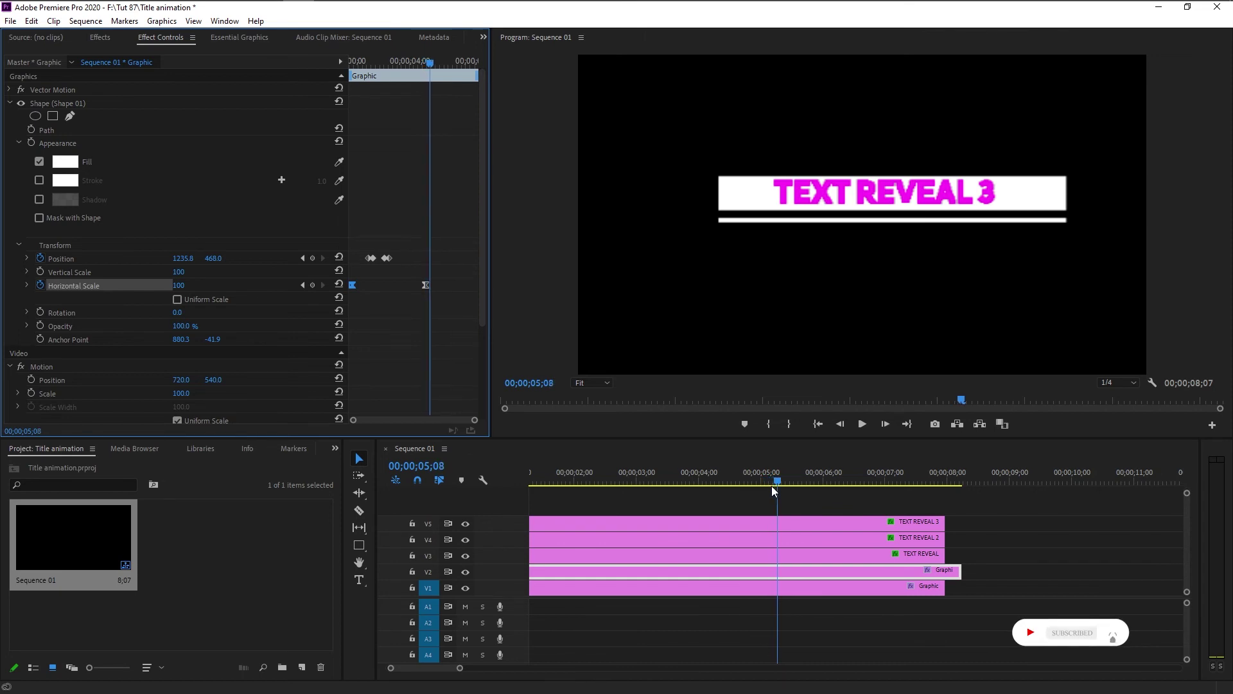
click(180, 287)
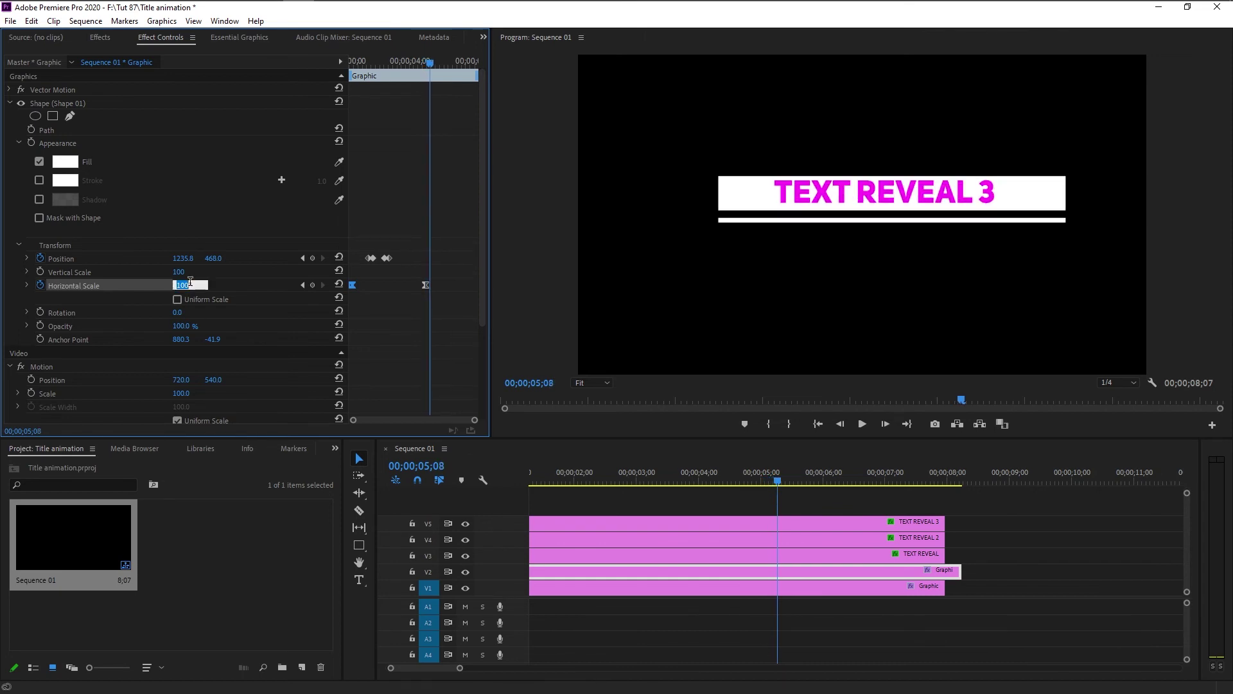
text(0)
key(Return)
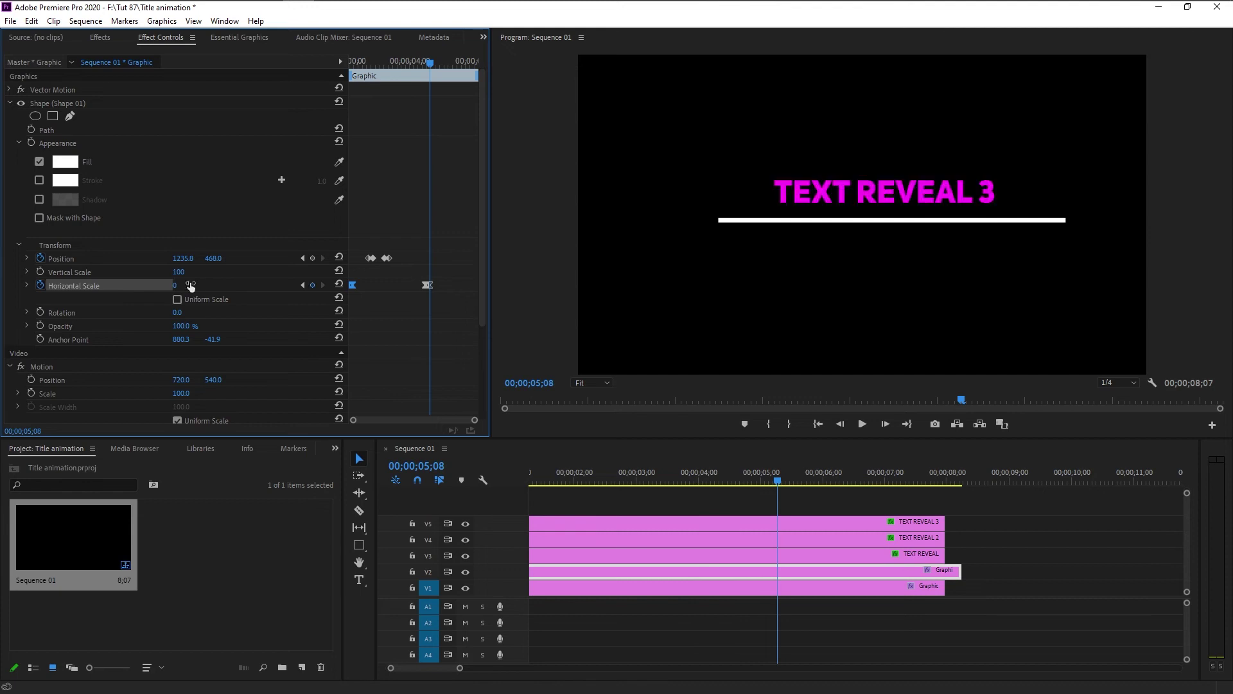
- Return to the bar's 00;00;05;00 keyframe and add a Mask Path keyframe to TEXT REVEAL 3's opacity mask there
mouse_move(430, 62)
mouse_down()
mouse_move(419, 61)
mouse_move(433, 62)
mouse_up()
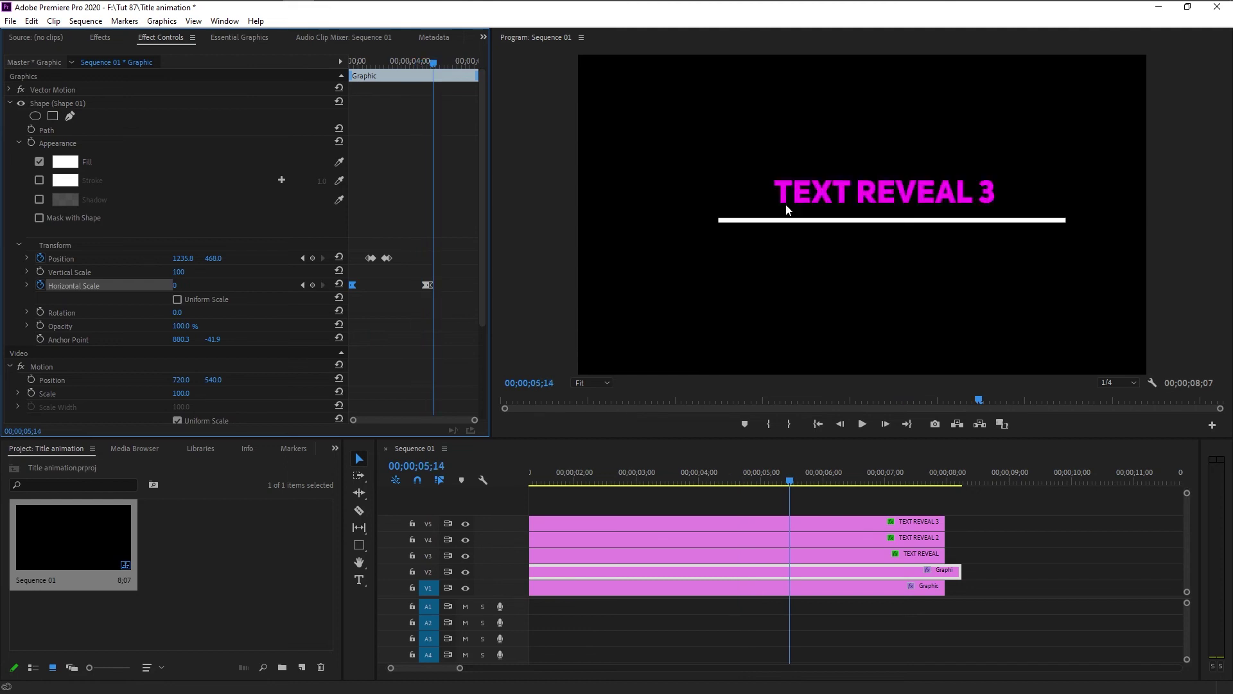
drag(429, 63, 424, 65)
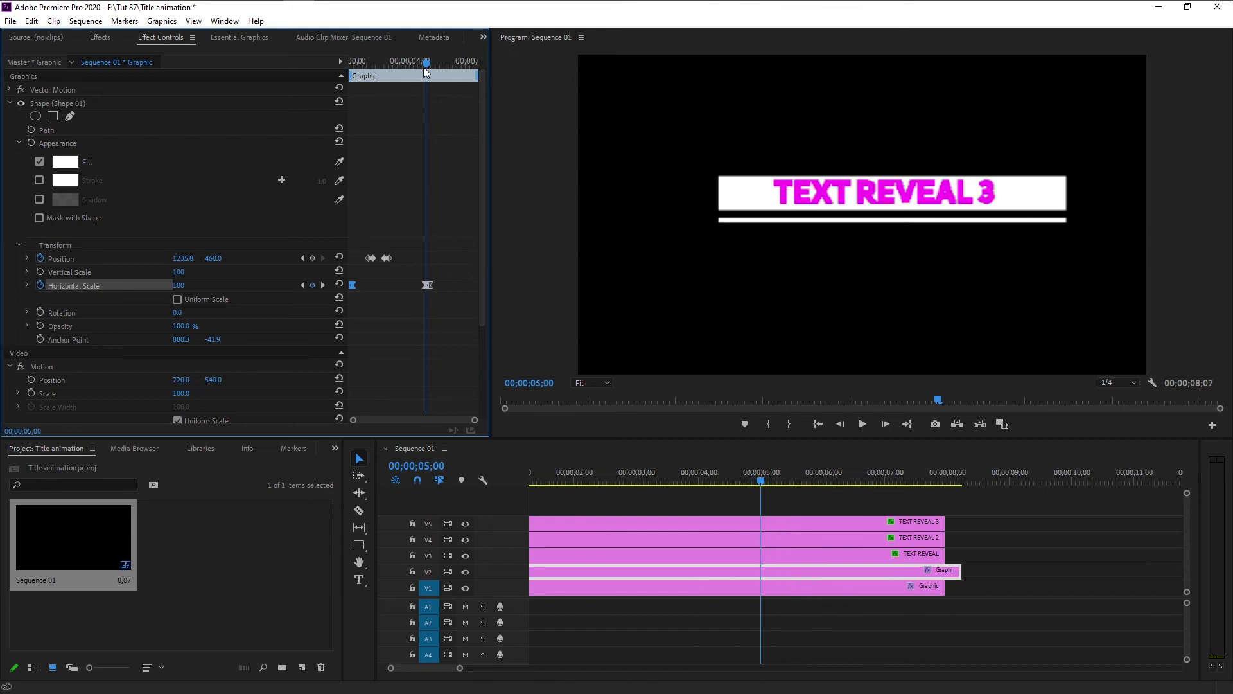
click(760, 529)
scroll(122, 364, down, 10)
scroll(102, 352, down, 1)
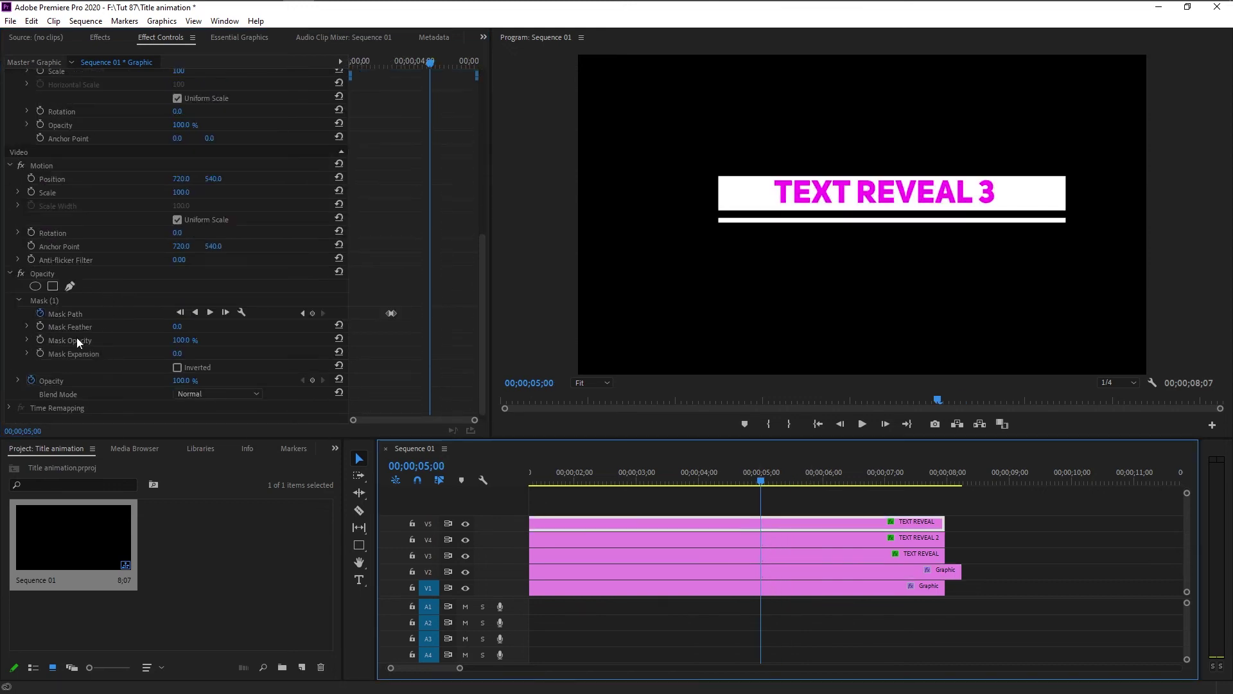
click(53, 300)
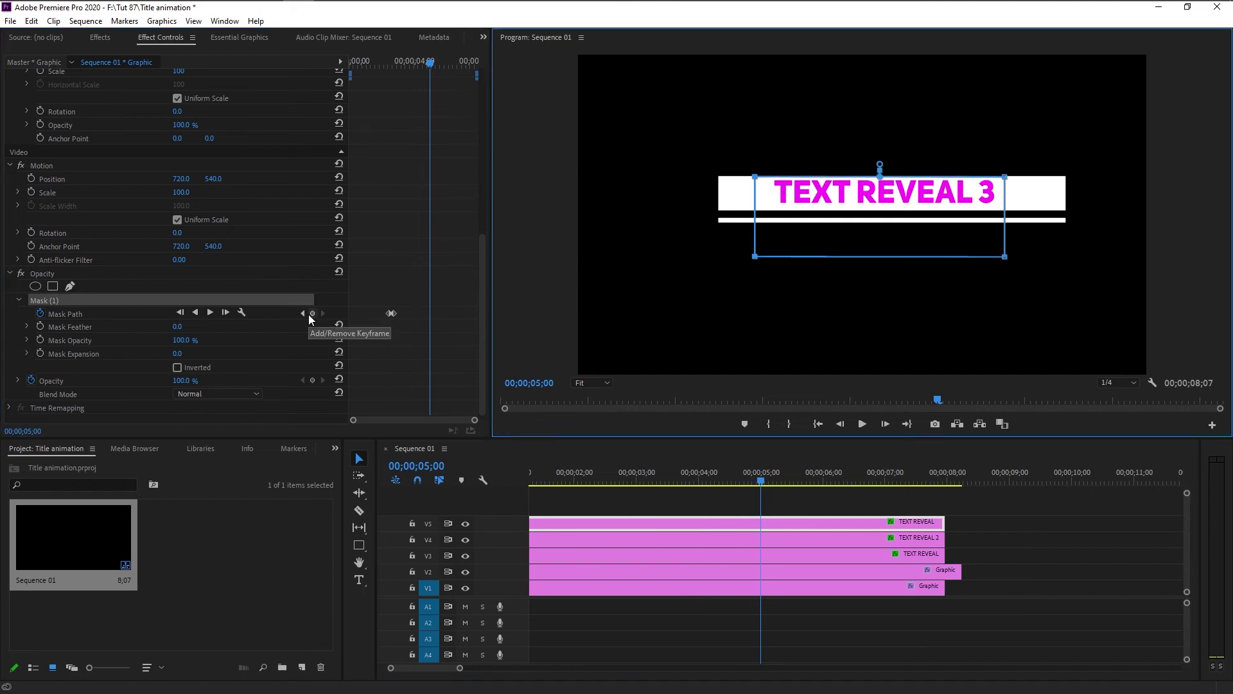
click(312, 314)
- At the bar's 00;00;05;08 keyframe, move TEXT REVEAL 3's mask rightward until its left edge meets the line's right end, hiding the text
click(761, 573)
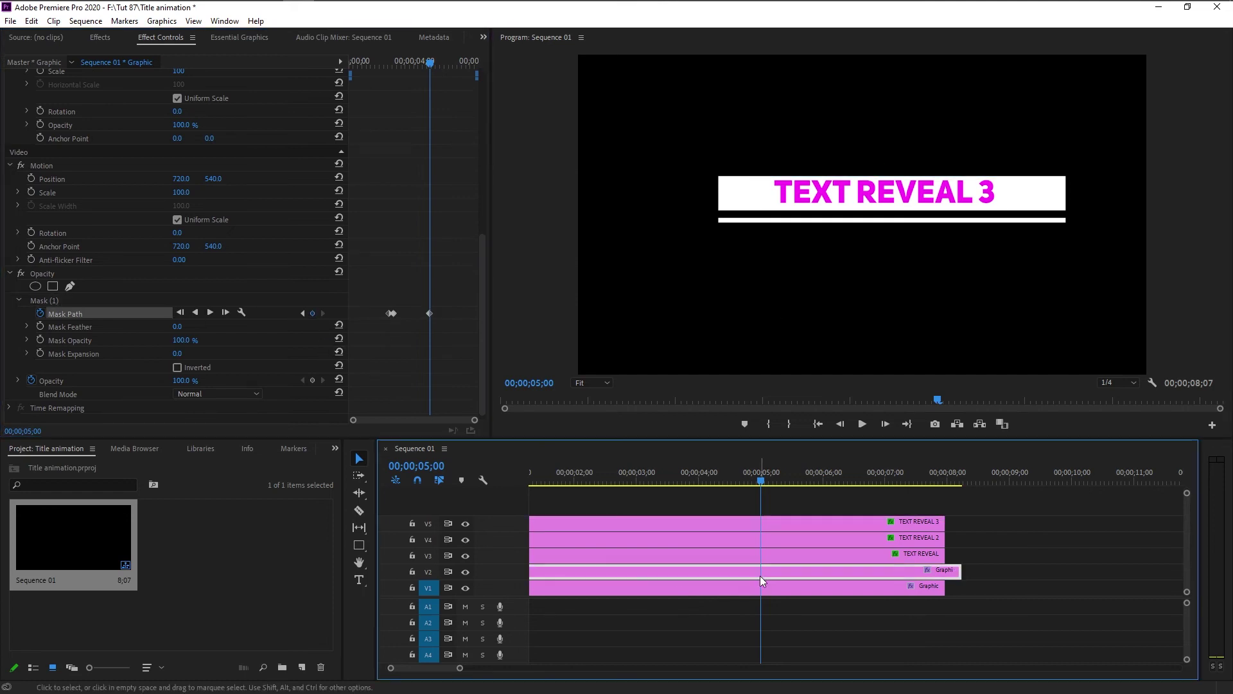
click(429, 62)
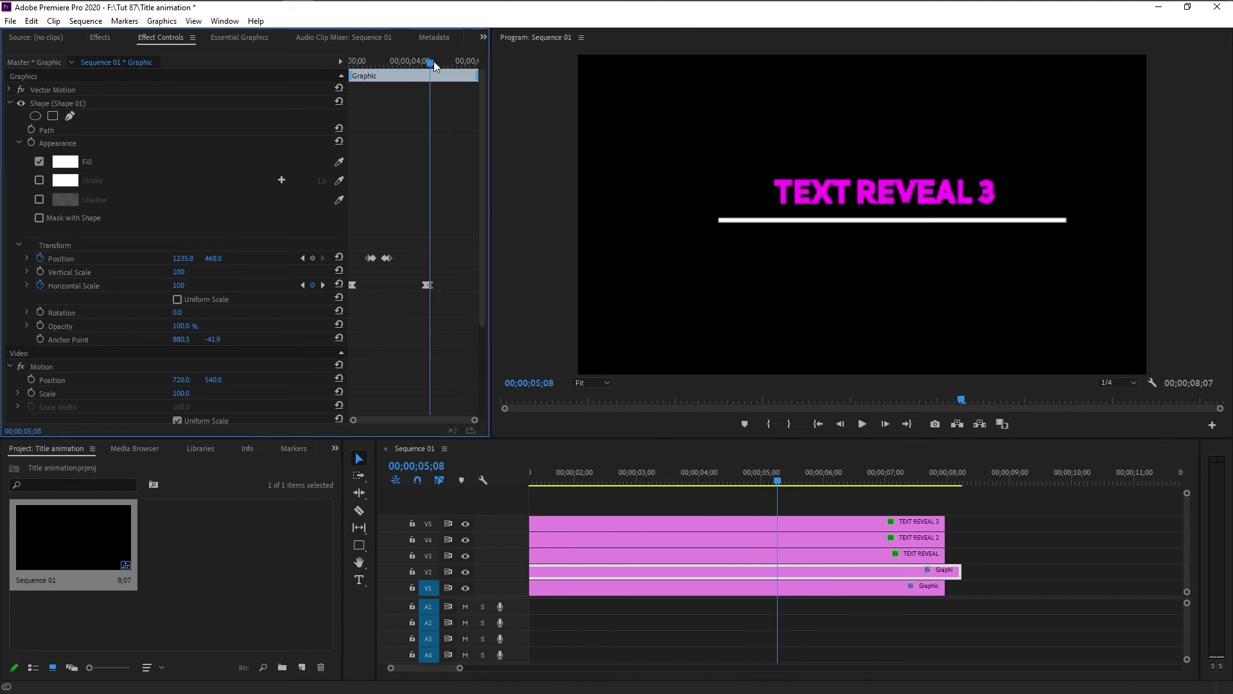
click(709, 531)
scroll(125, 325, down, 10)
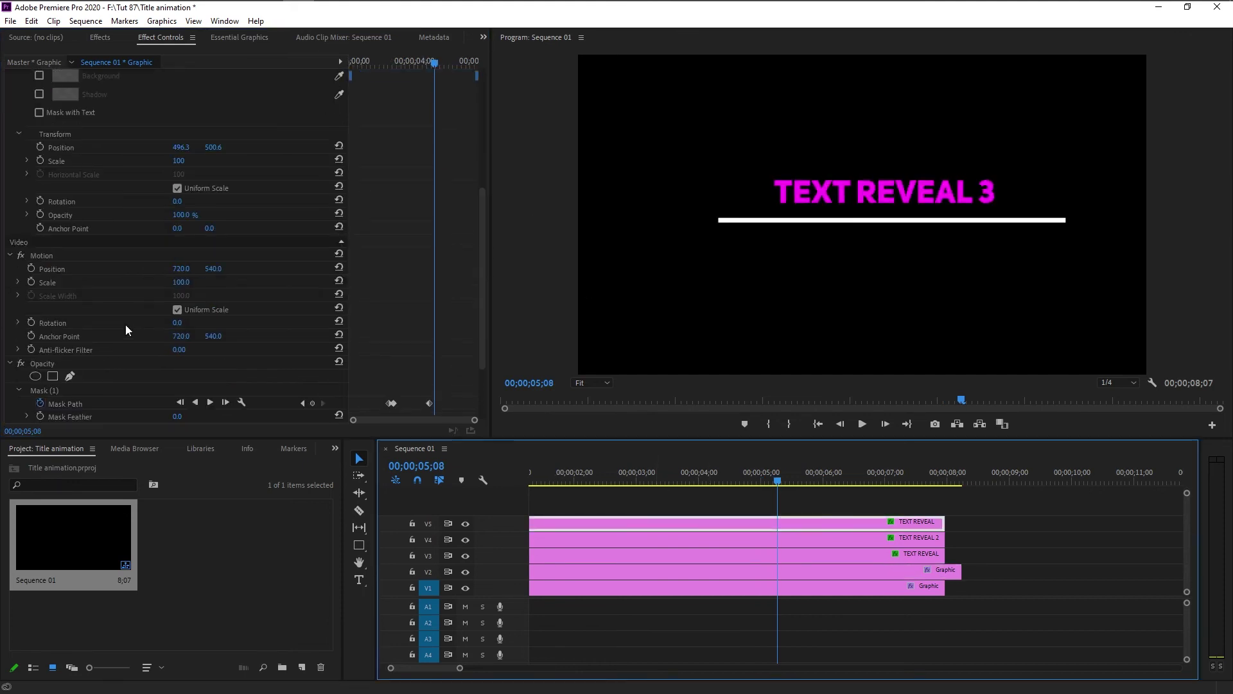
click(53, 296)
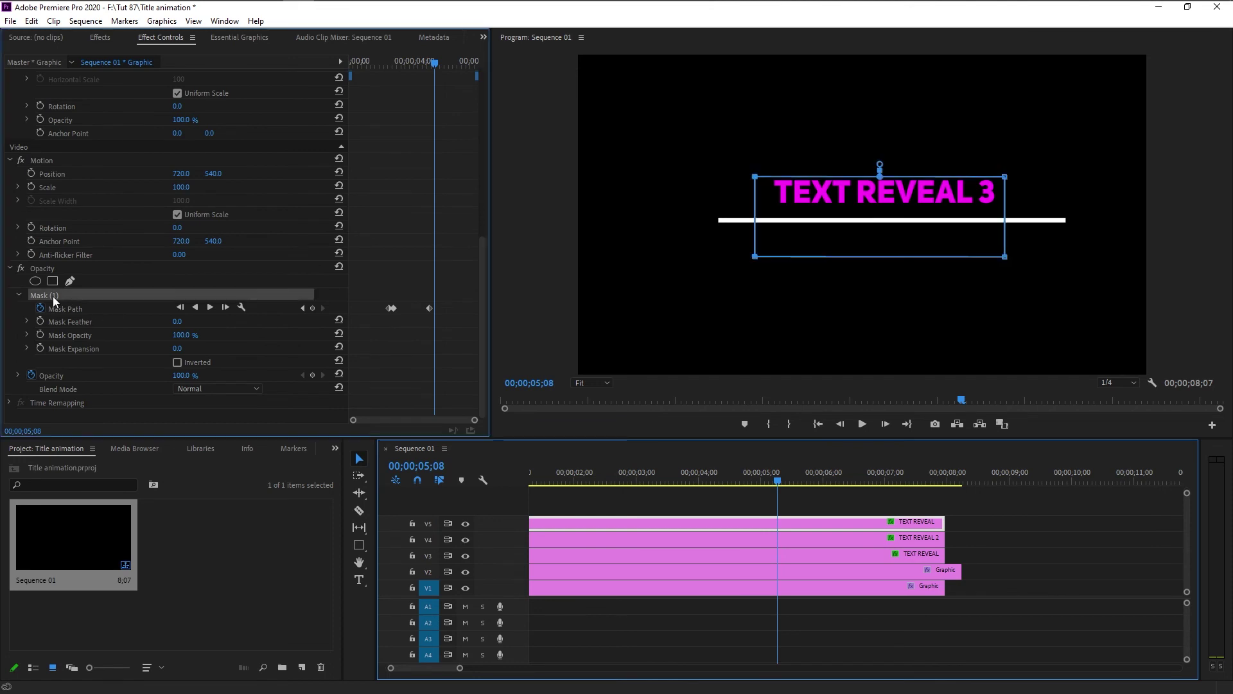
drag(844, 204, 845, 204)
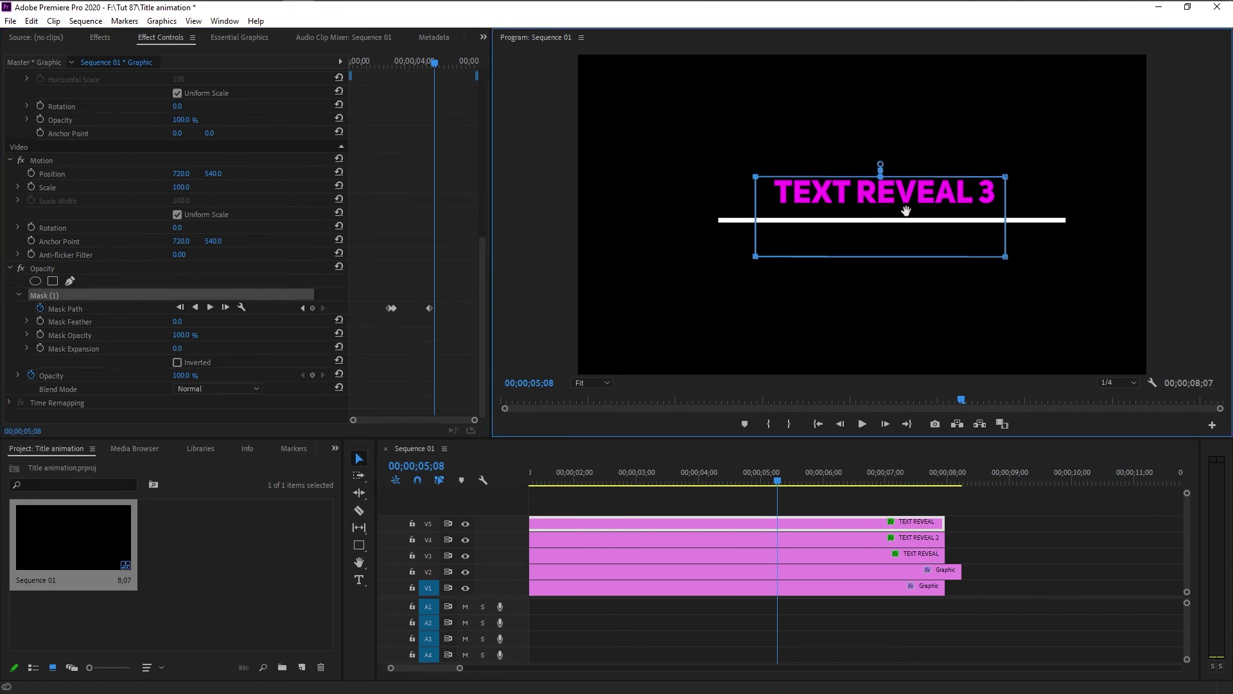
drag(1010, 209, 1131, 228)
- Deselect the clips and play the sequence from its start to check the bar and text exit
click(910, 614)
key(minus)
key(minus)
key(minus)
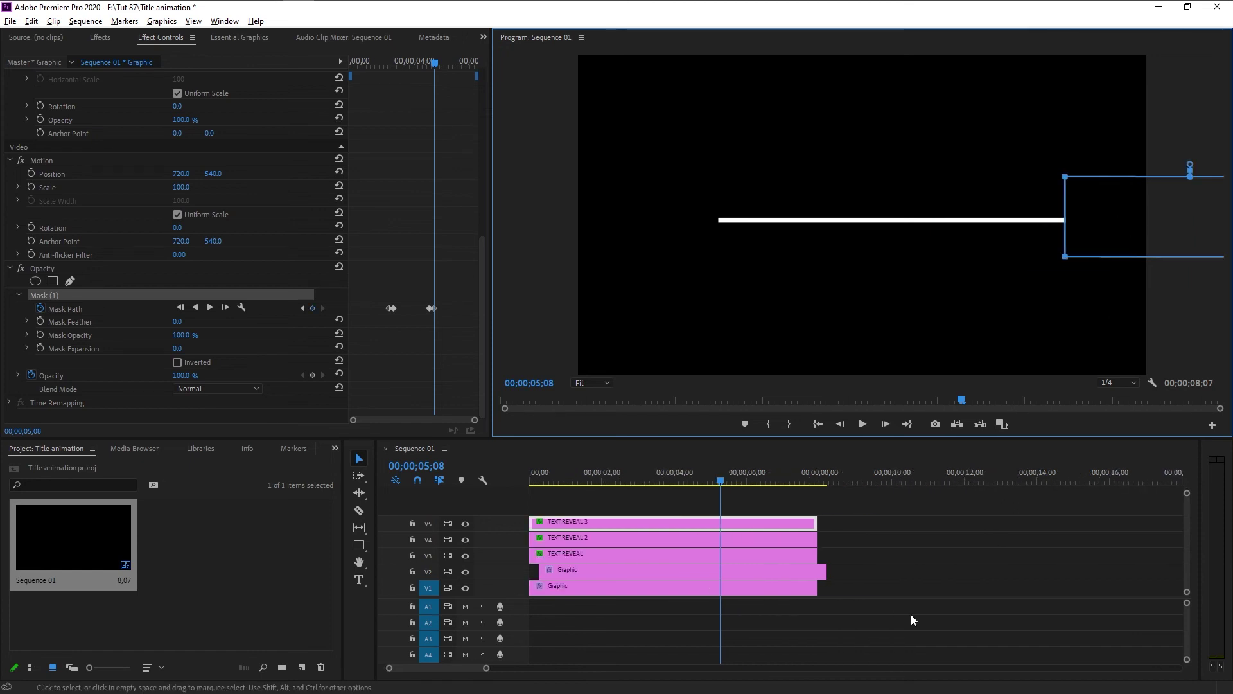
key(Home)
click(640, 631)
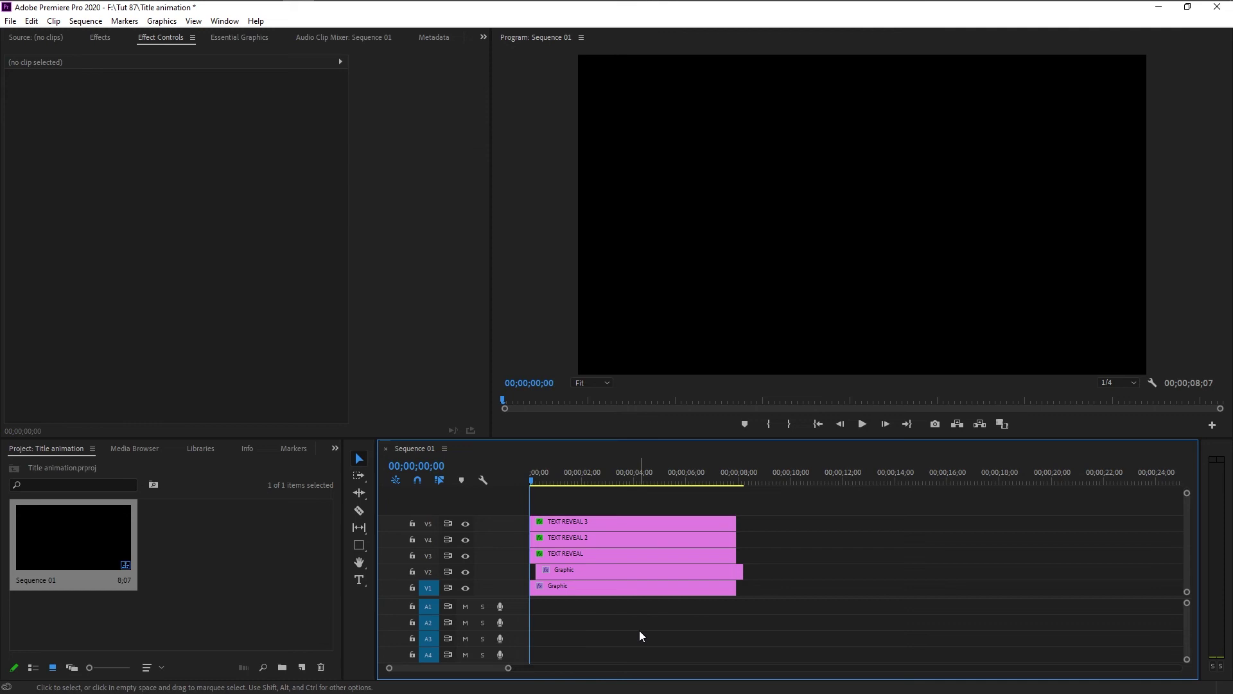
key(space)
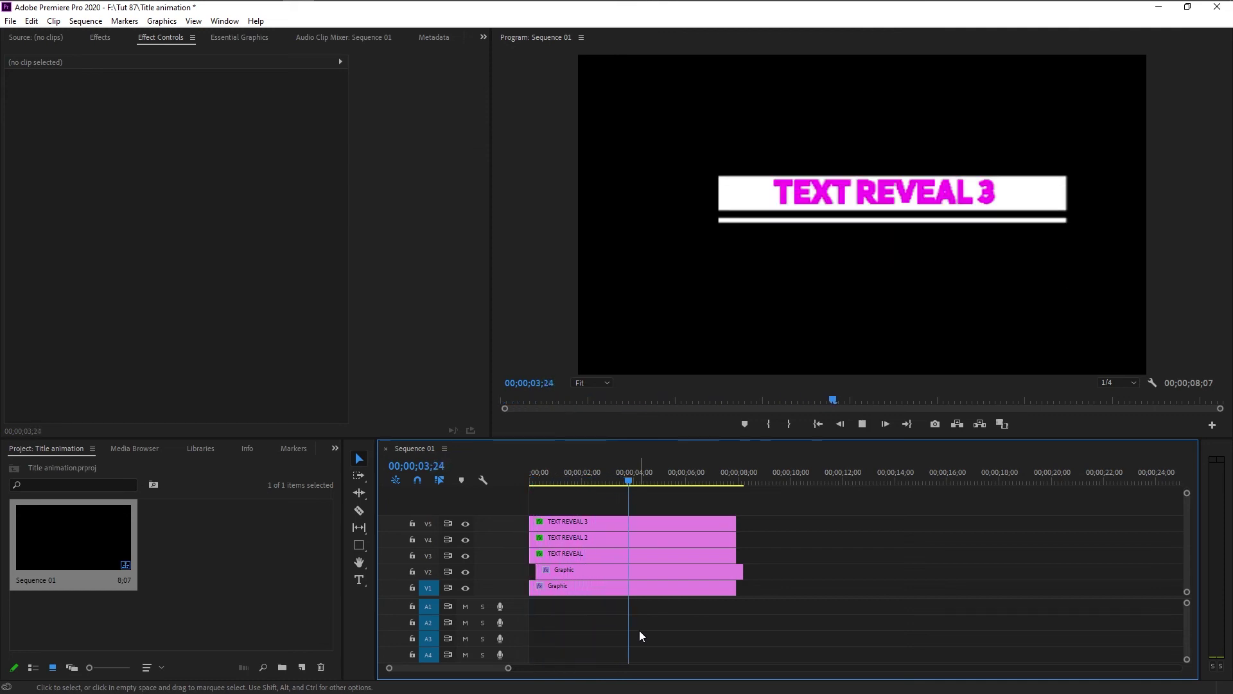
key(space)
- Using the bar's keyframe to locate 00;00;05;00, select the line graphic on V1 and add a Horizontal Scale keyframe there
click(651, 481)
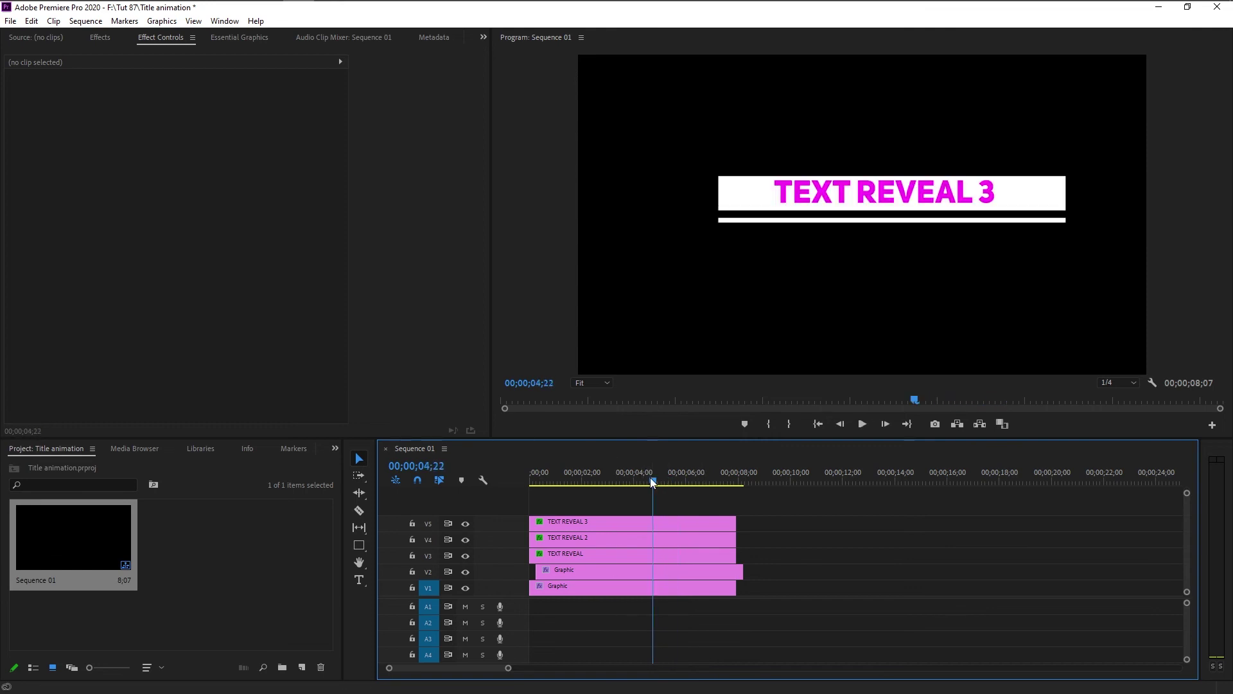
drag(652, 480, 670, 480)
click(810, 247)
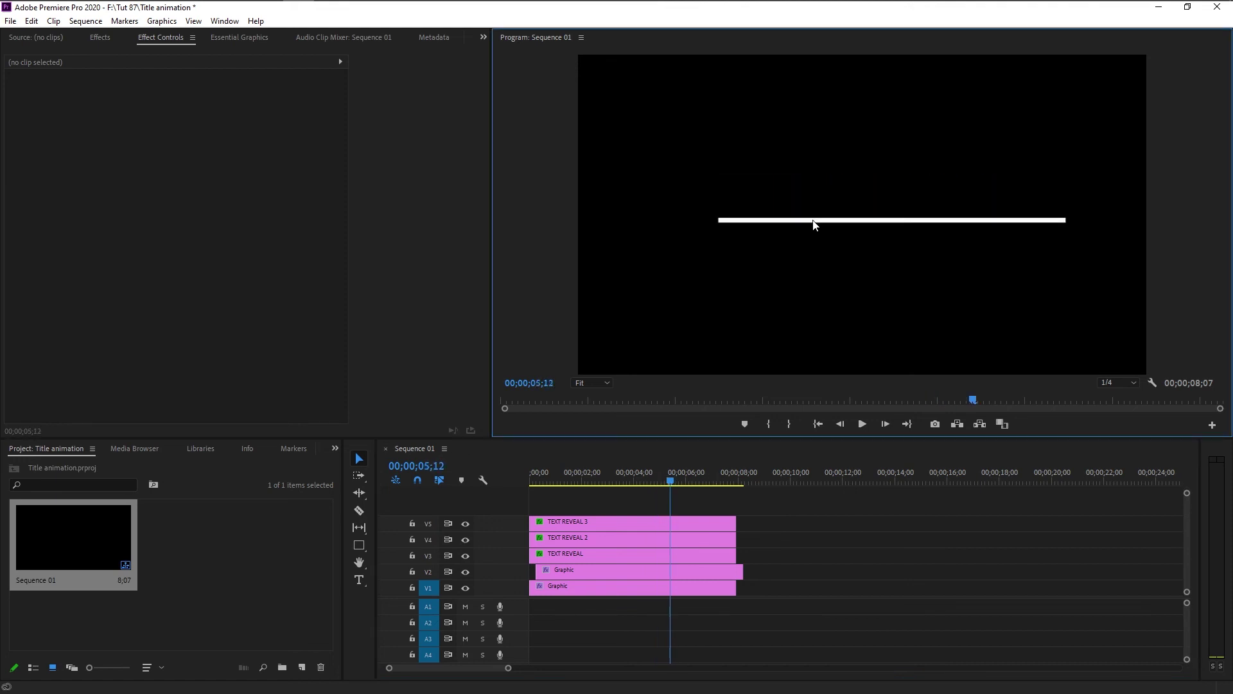
click(814, 224)
click(595, 572)
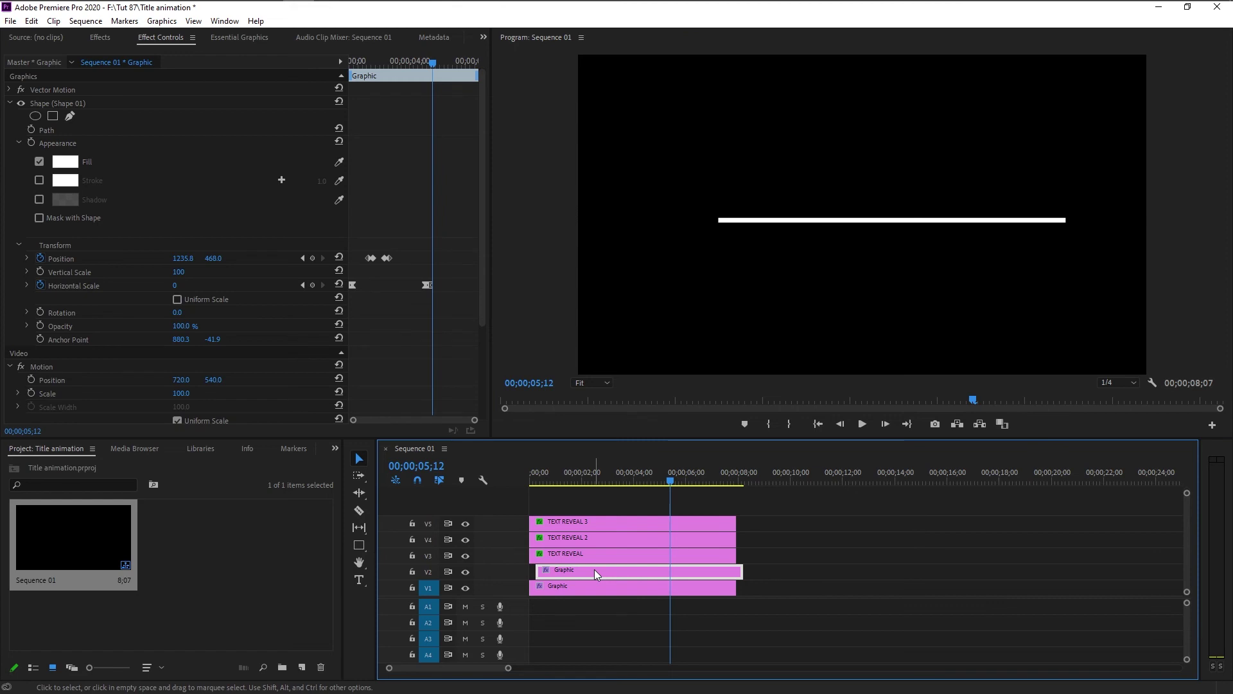
drag(434, 65, 426, 62)
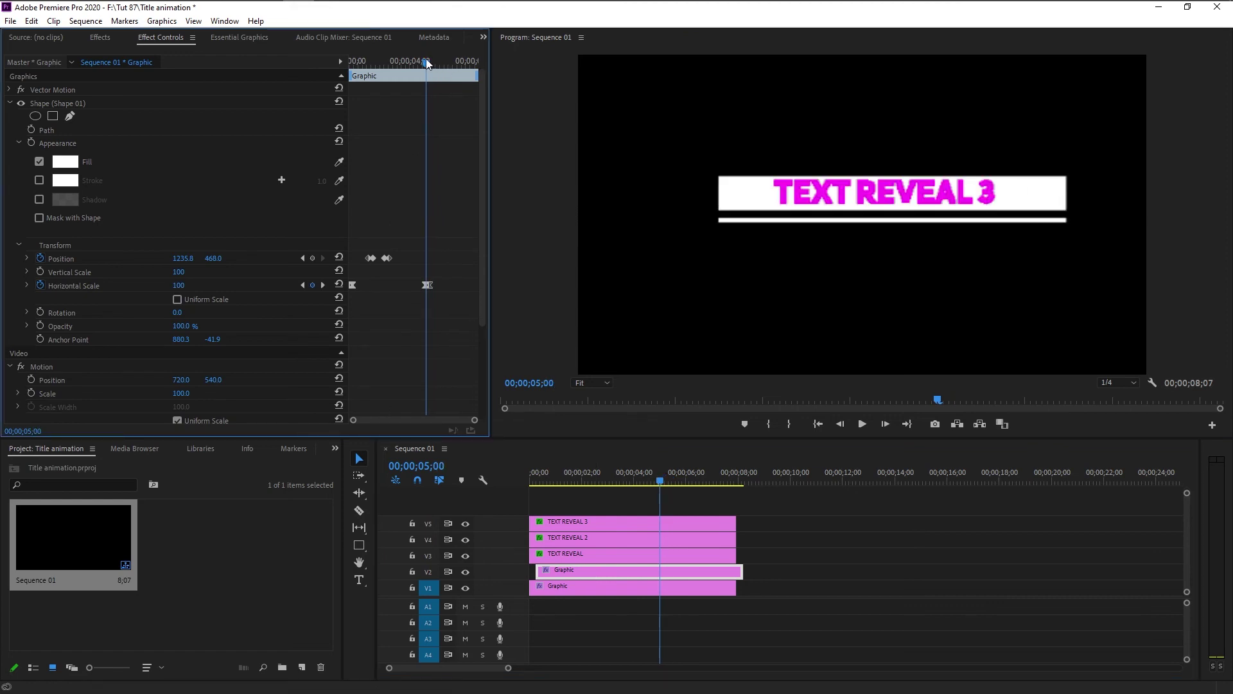
click(605, 597)
click(604, 592)
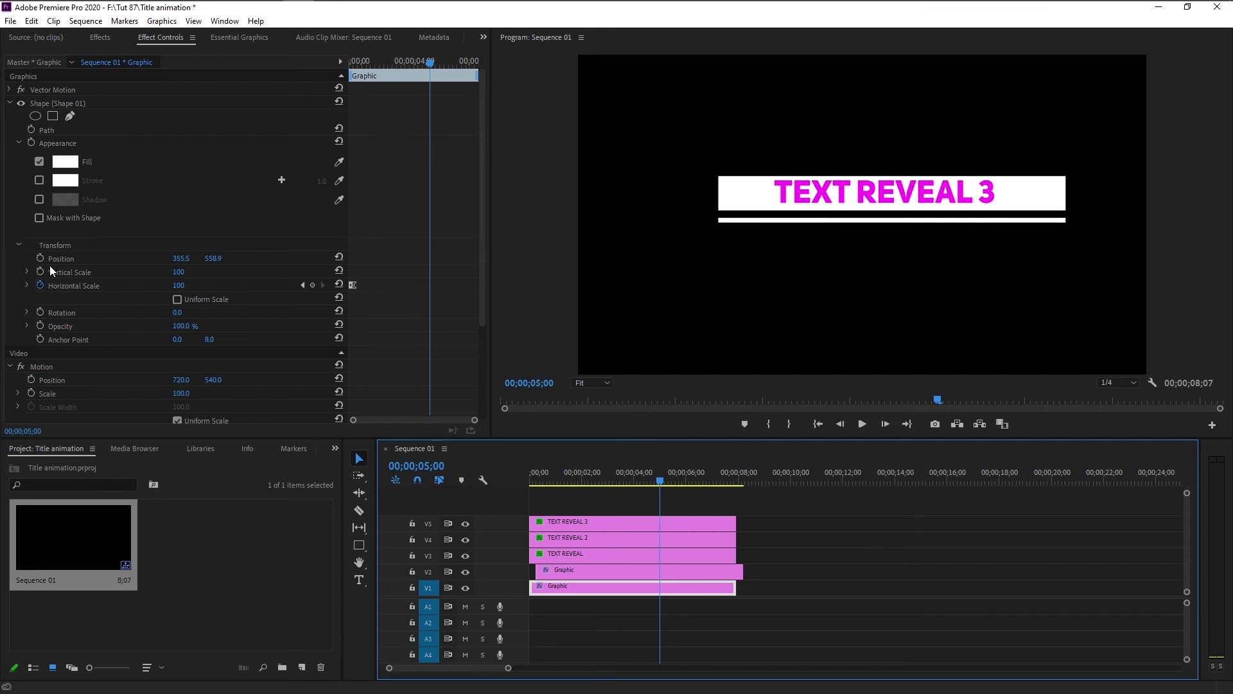
click(315, 289)
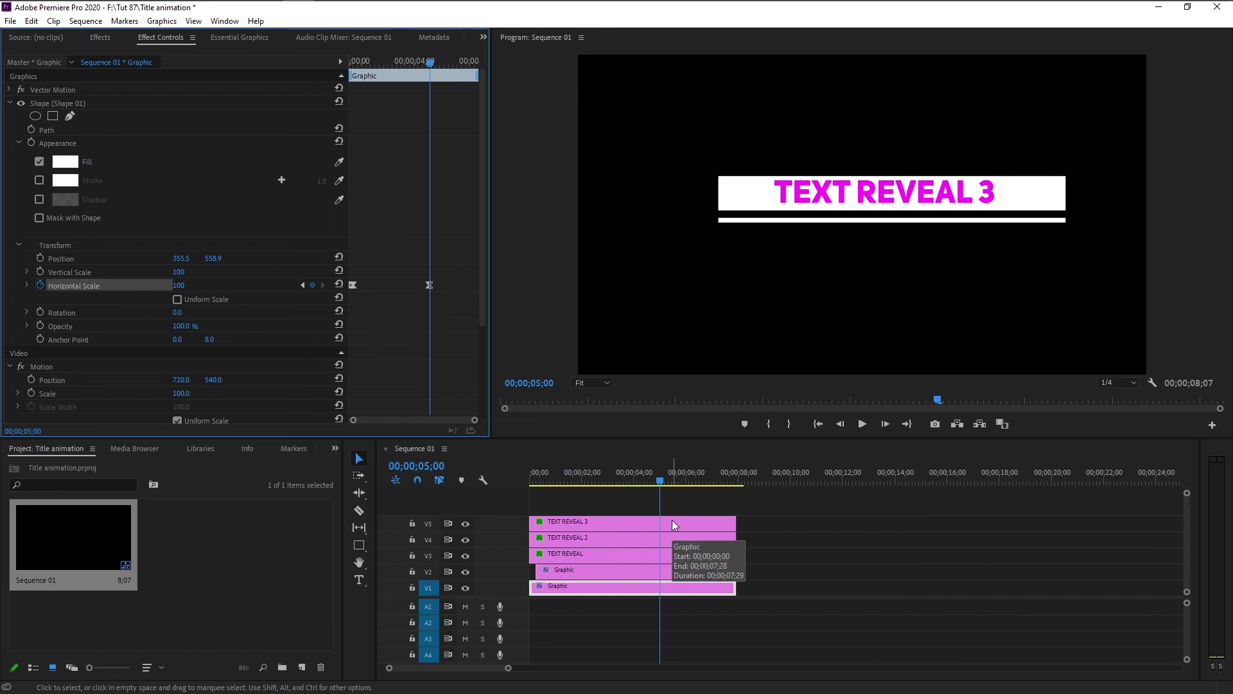
- Advance eight frames to 00;00;05;08 and enter a new Horizontal Scale value for the line, creating its closing keyframe
key(Right)
key(Right)
key(Right)
key(Right)
key(Right)
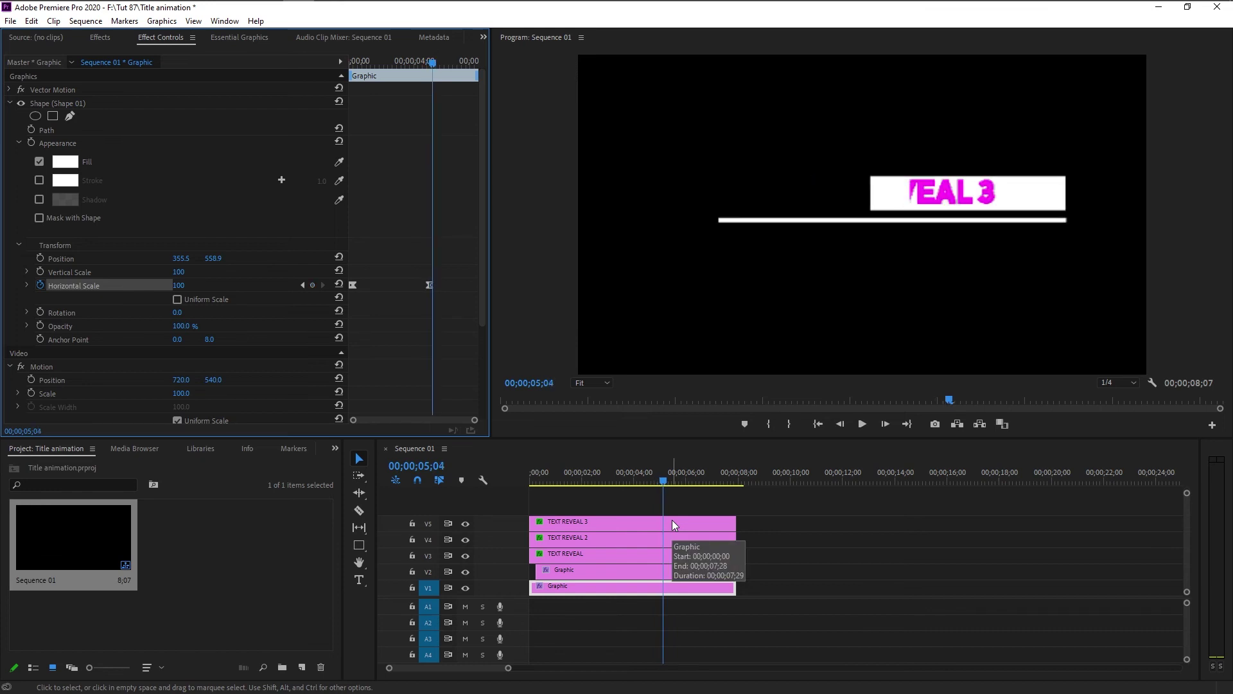
key(Right)
key(Right)
key(Right)
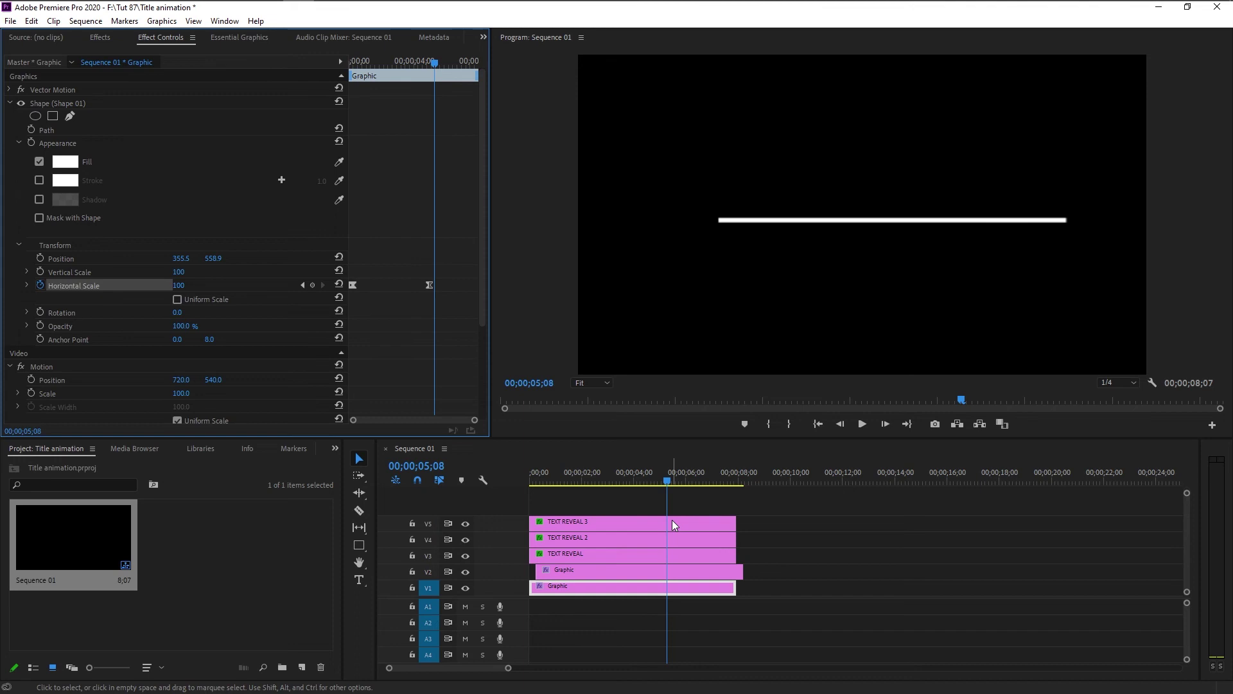
click(183, 284)
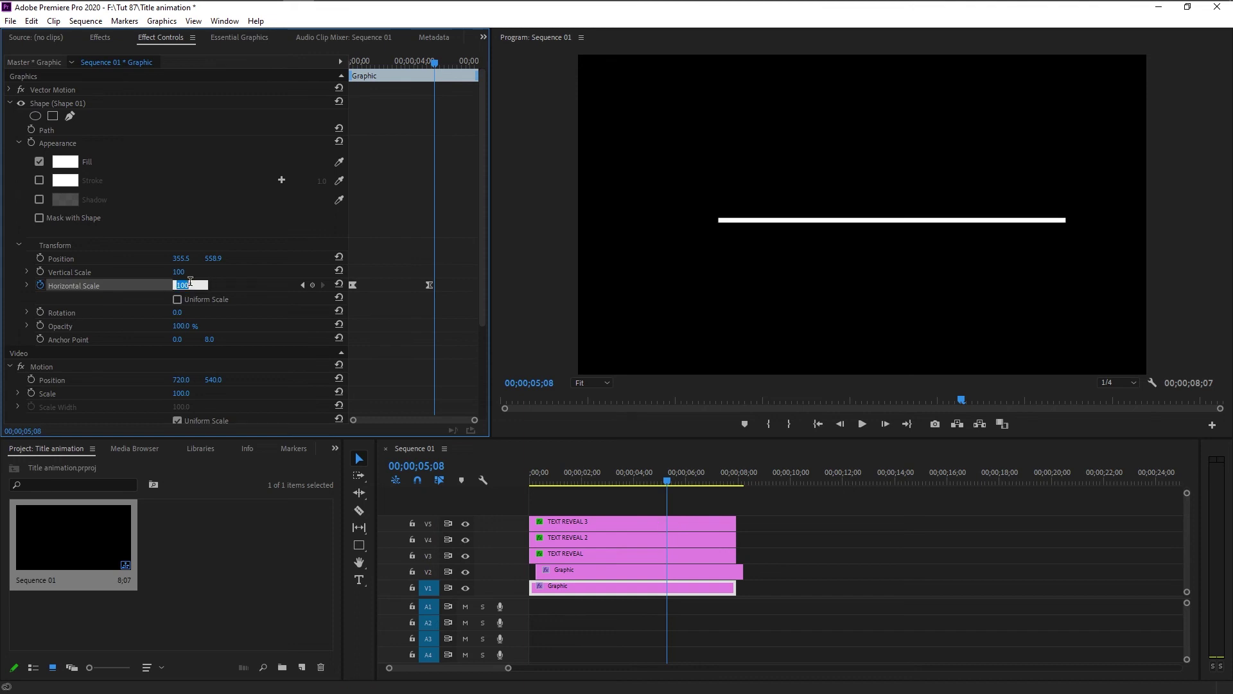
key(Return)
- Return to the sequence start, deselect the line graphic and play the animation to review the line's exit
click(696, 648)
key(Home)
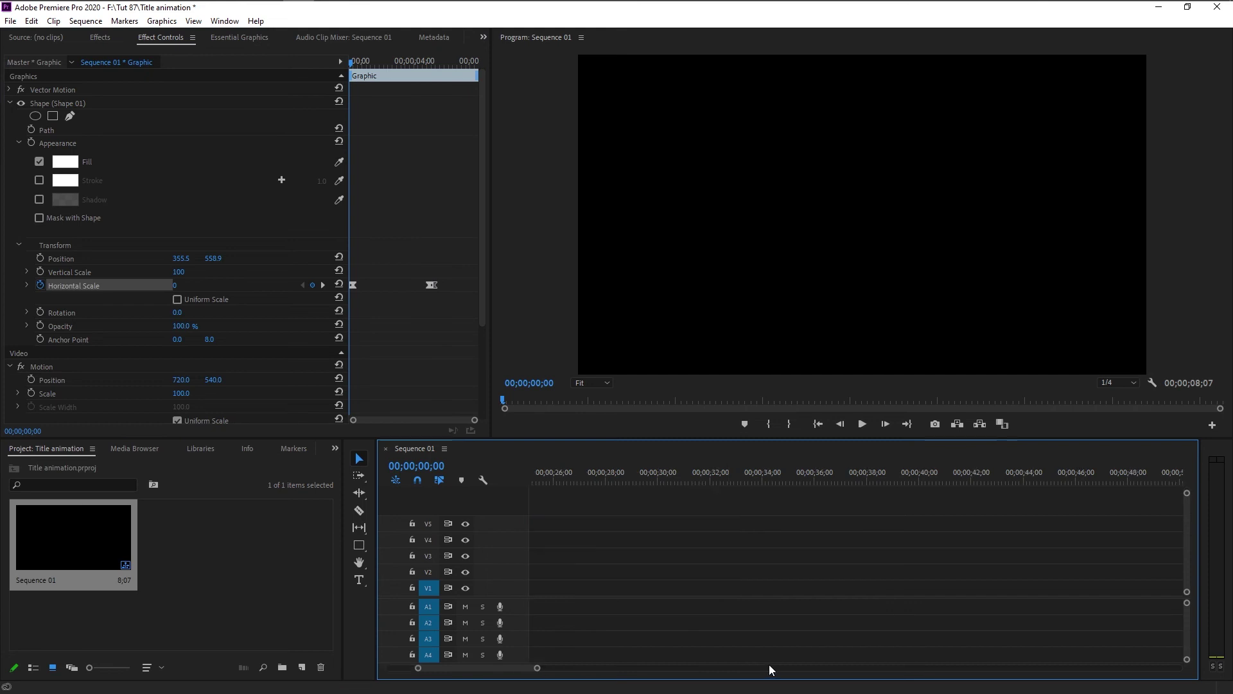
click(622, 644)
key(space)
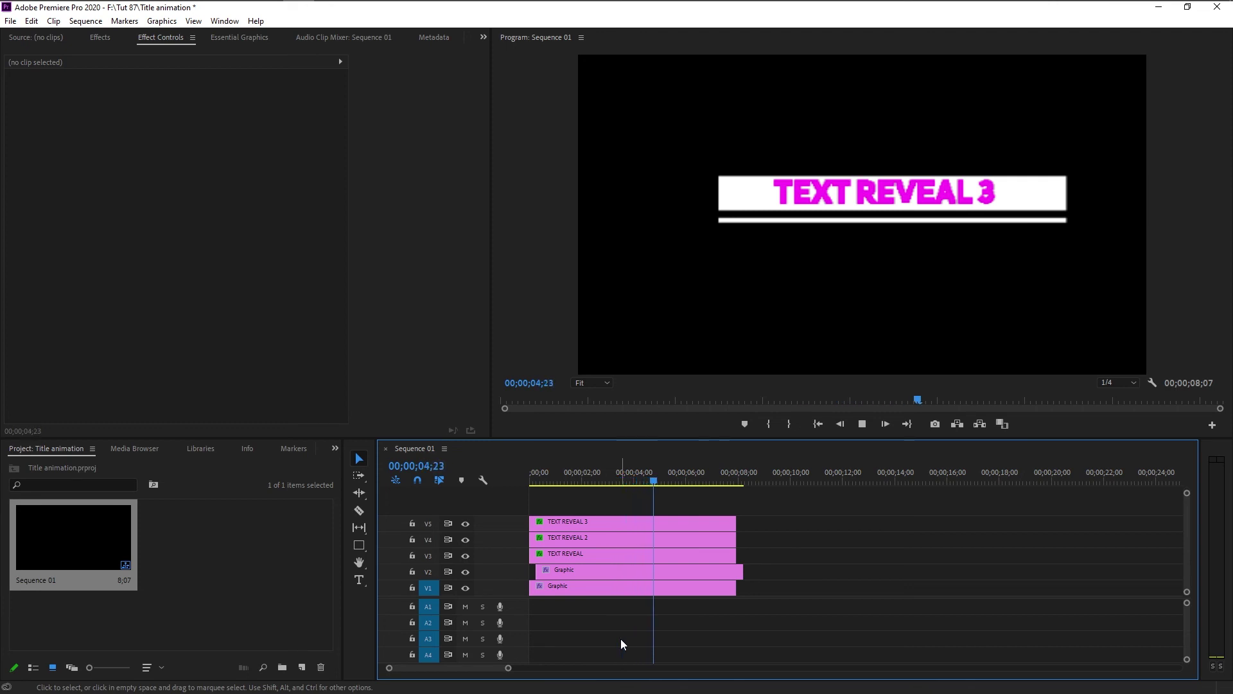
- Play the title animation repeatedly from the sequence start to review the reveals and the exit of the bar, text and line
key(Home)
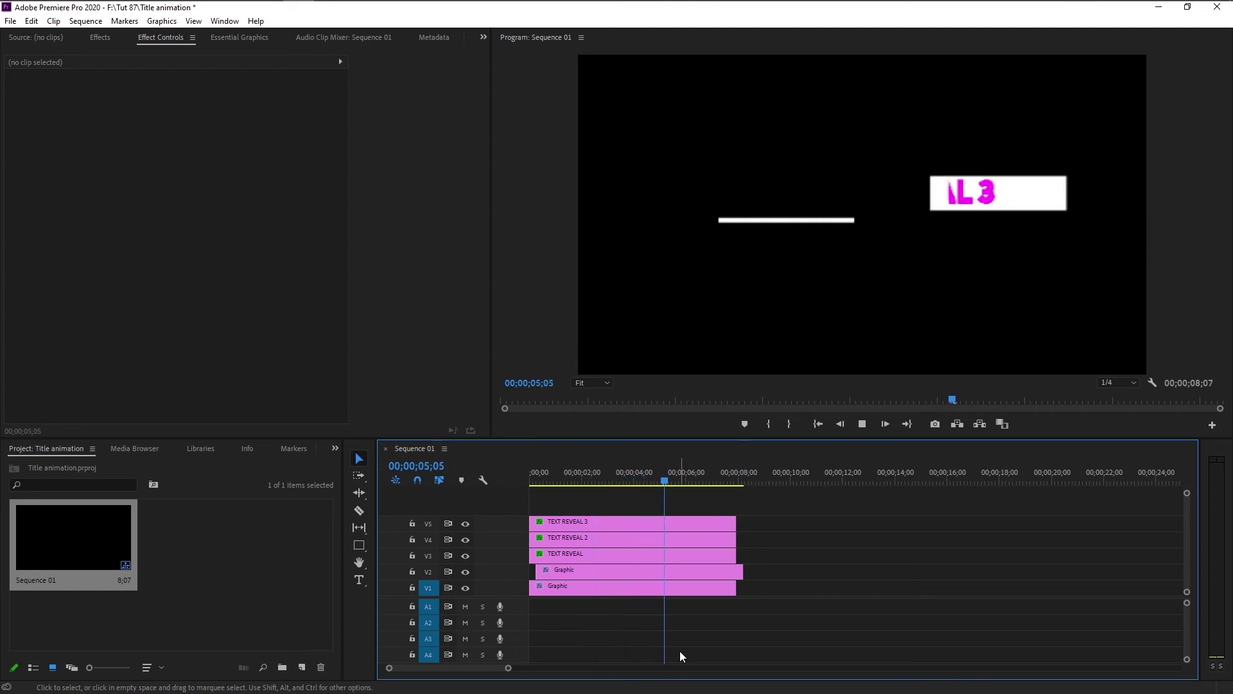
key(space)
key(Home)
key(space)
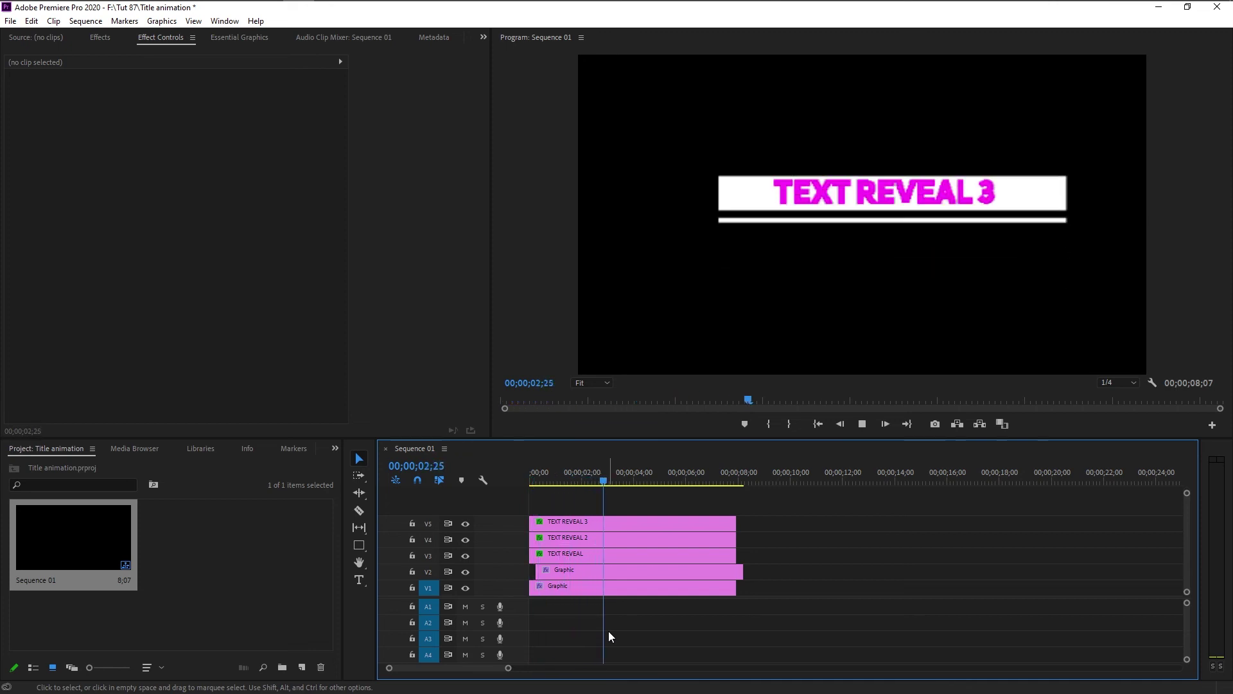
key(space)
click(700, 538)
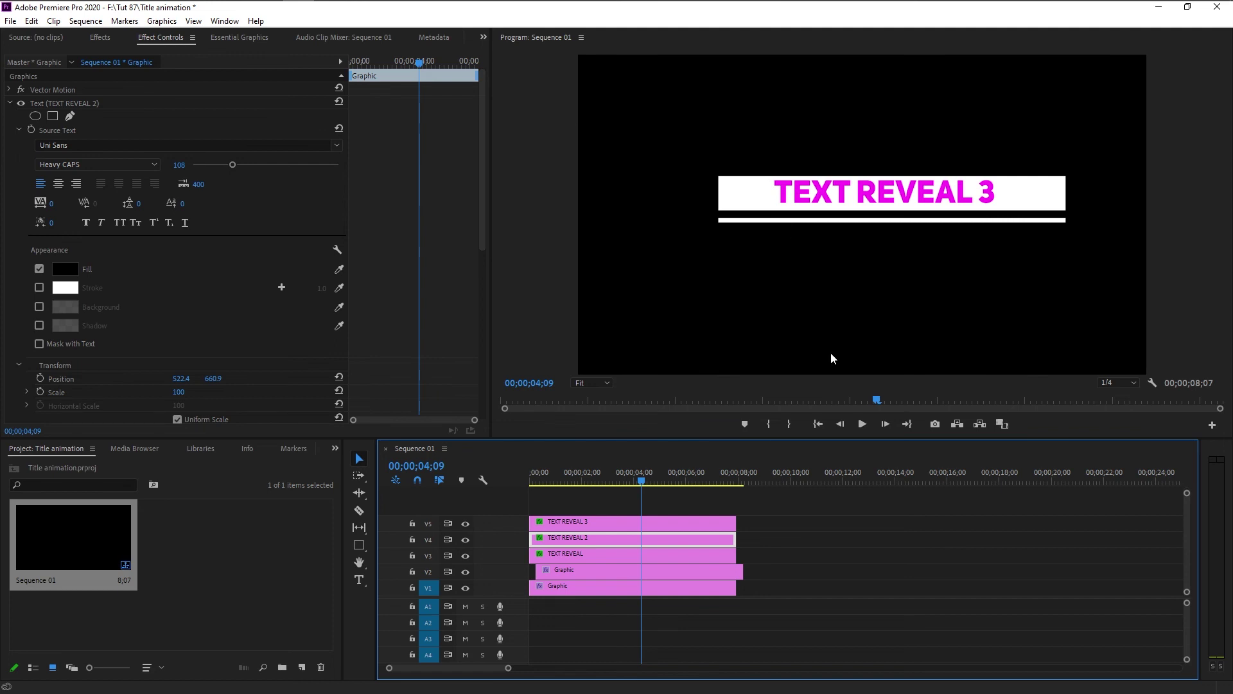
key(Home)
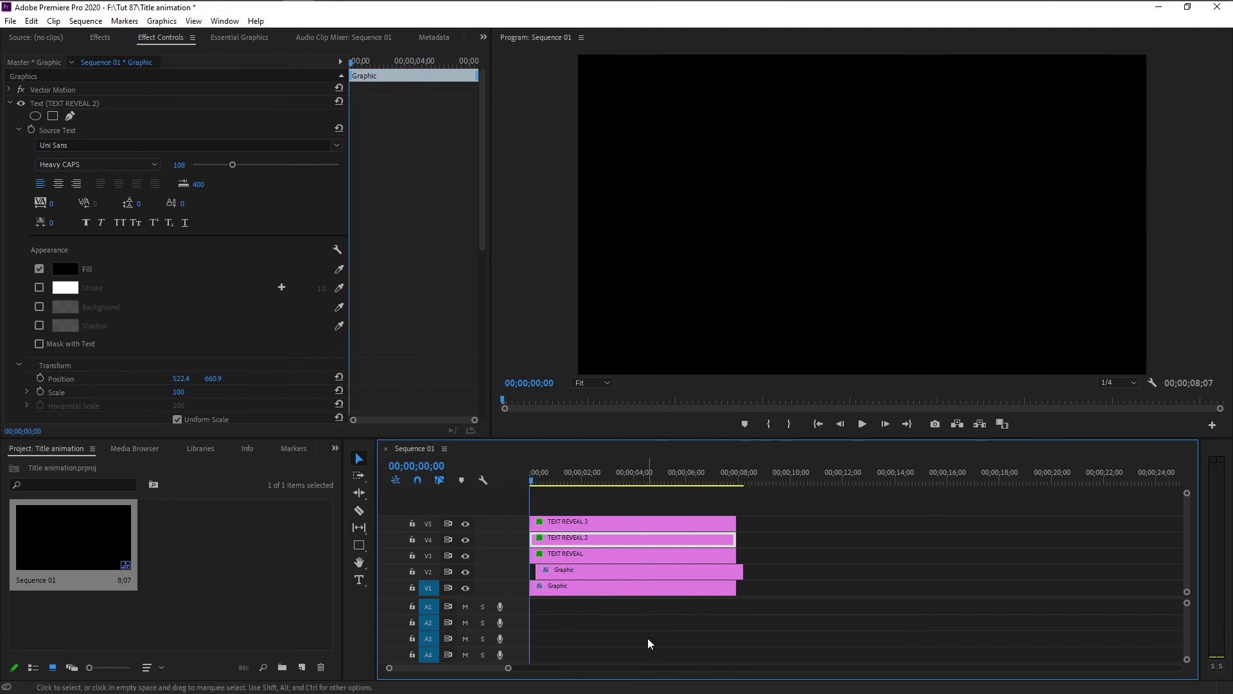
key(space)
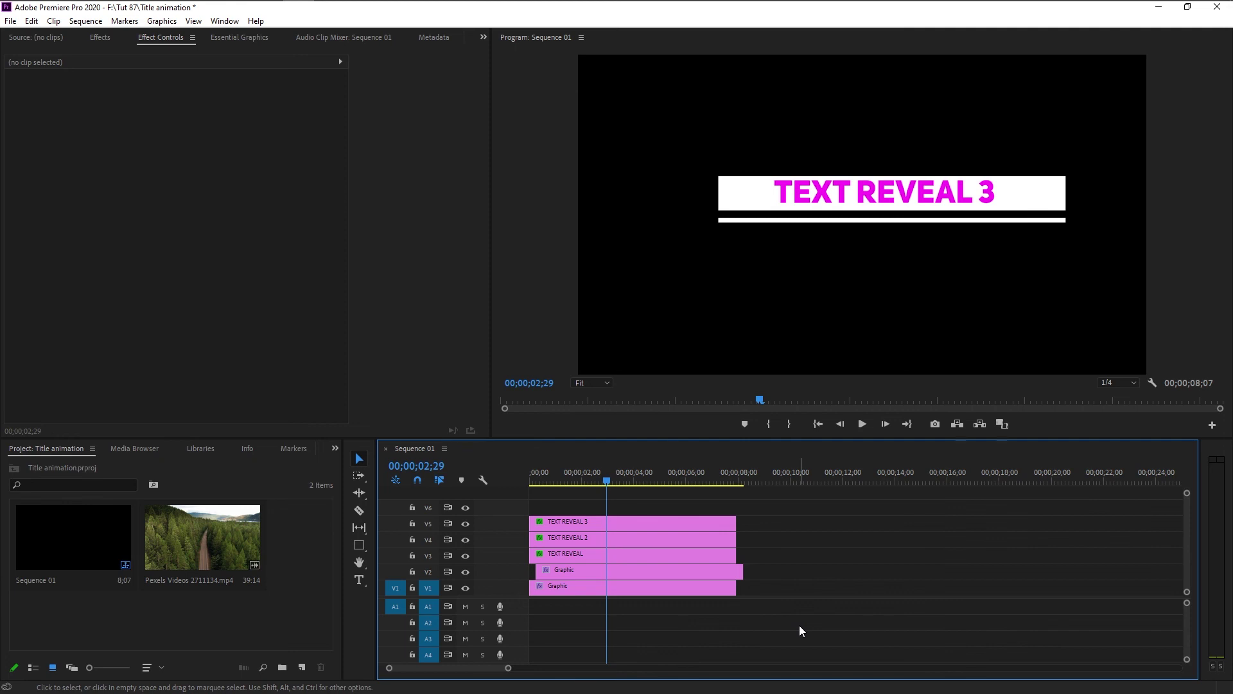
- Move all five title clips up one track, place Pexels Videos 2711134.mp4 on V1 from the sequence start, and delay the titles slightly
drag(795, 620, 669, 517)
drag(673, 585, 668, 574)
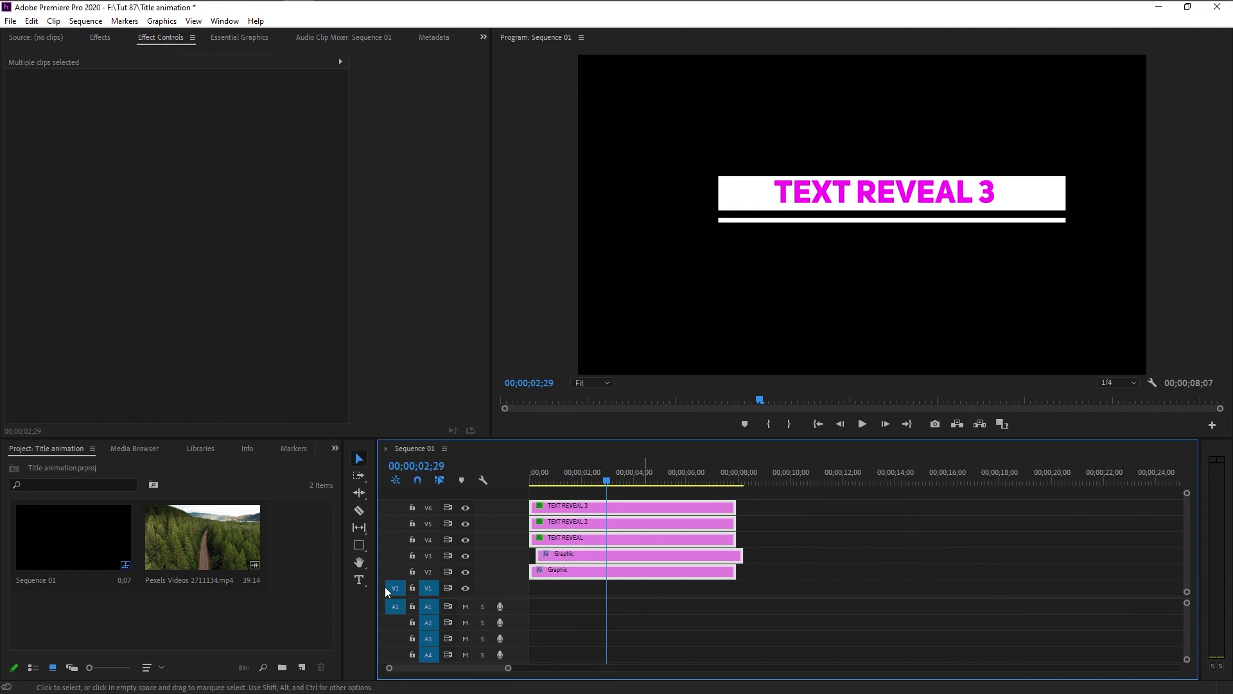
drag(176, 533, 541, 612)
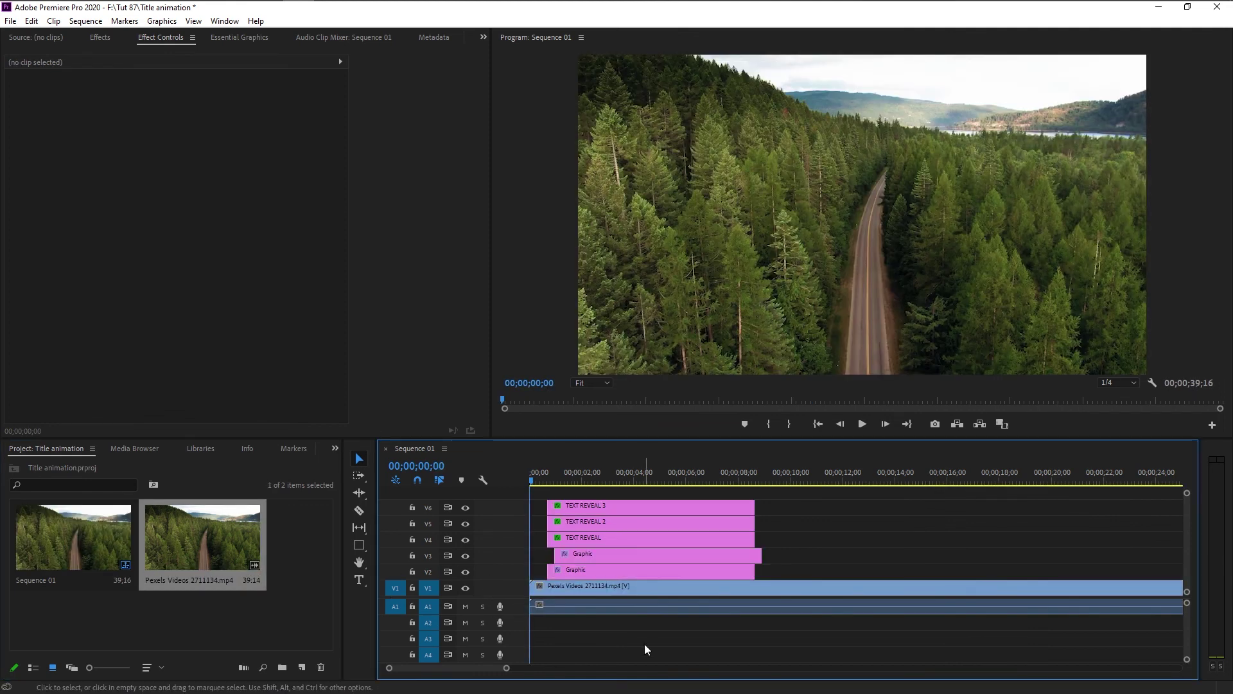
- Play the sequence from its start to review the title animation over the forest road footage
key(space)
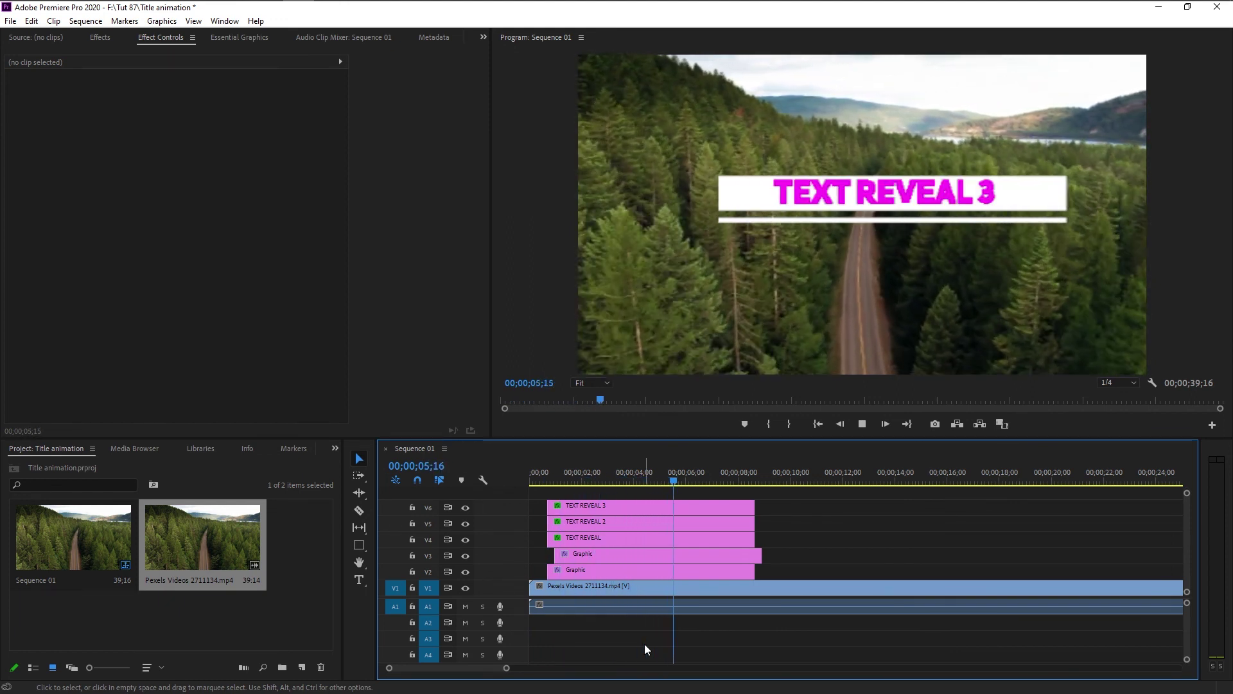
key(space)
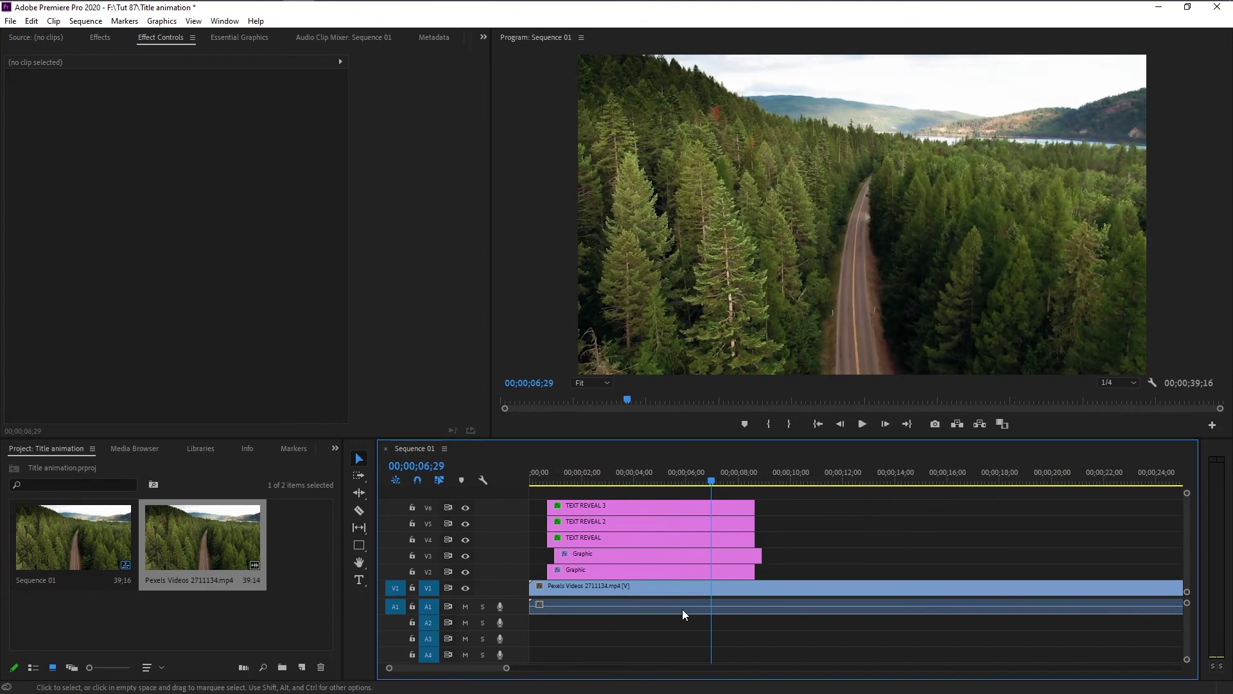
key(Home)
key(space)
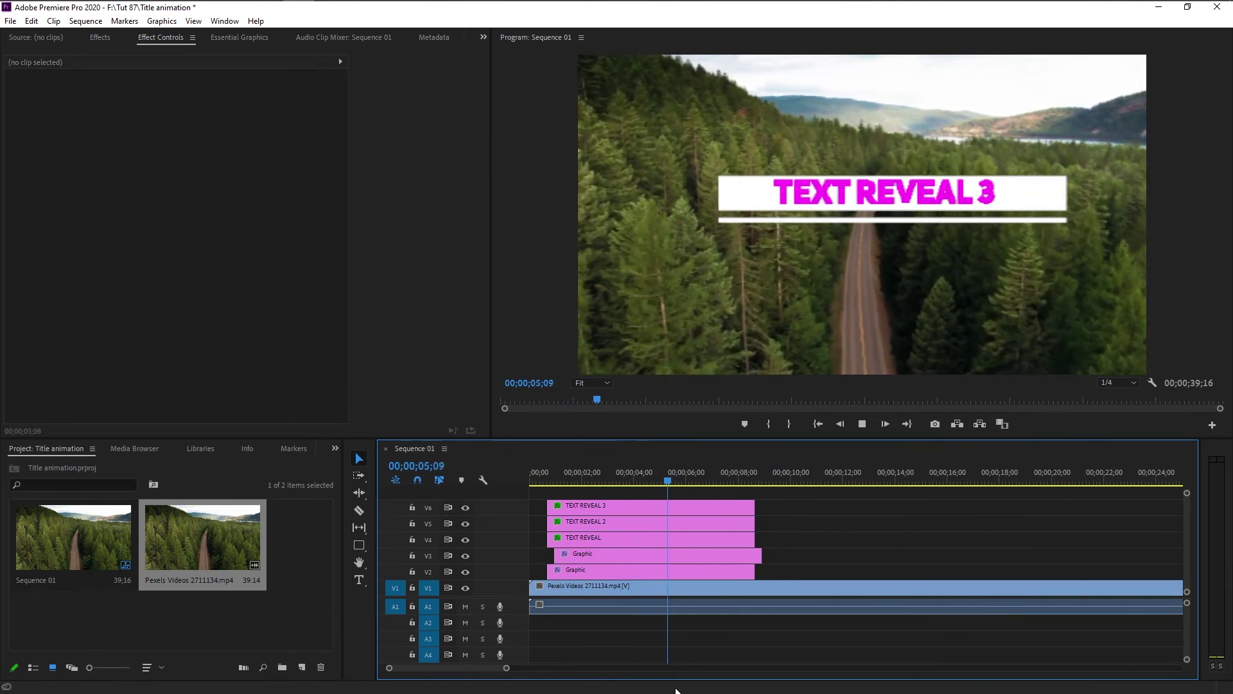
key(space)
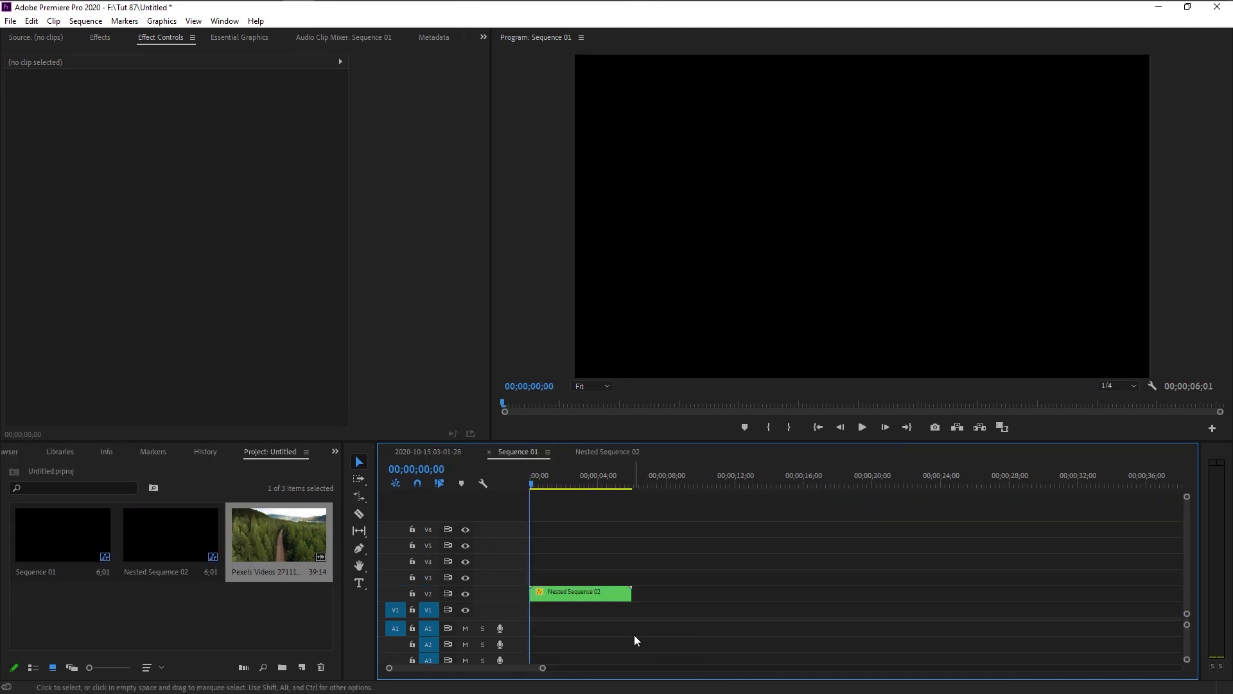
- Play the finished title in Sequence 01 of the Untitled project, and open Nested Sequence 02 with its TEXT REVEAL clip selected
key(space)
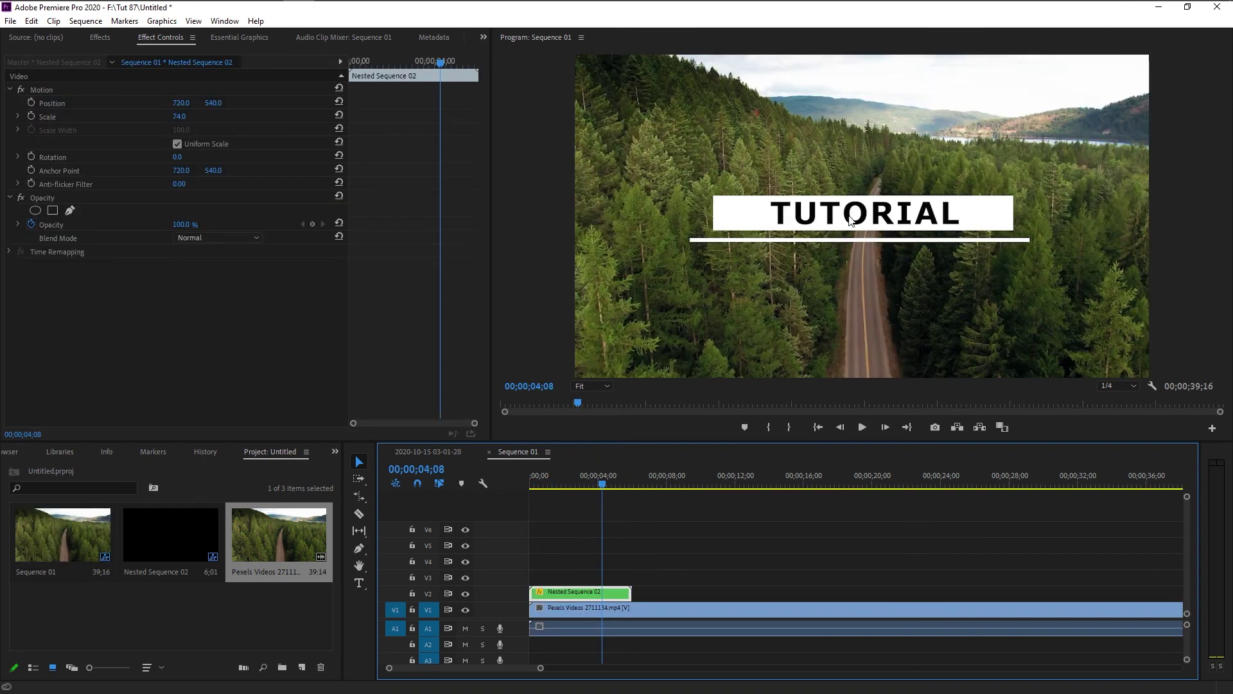
double_click(584, 594)
click(596, 544)
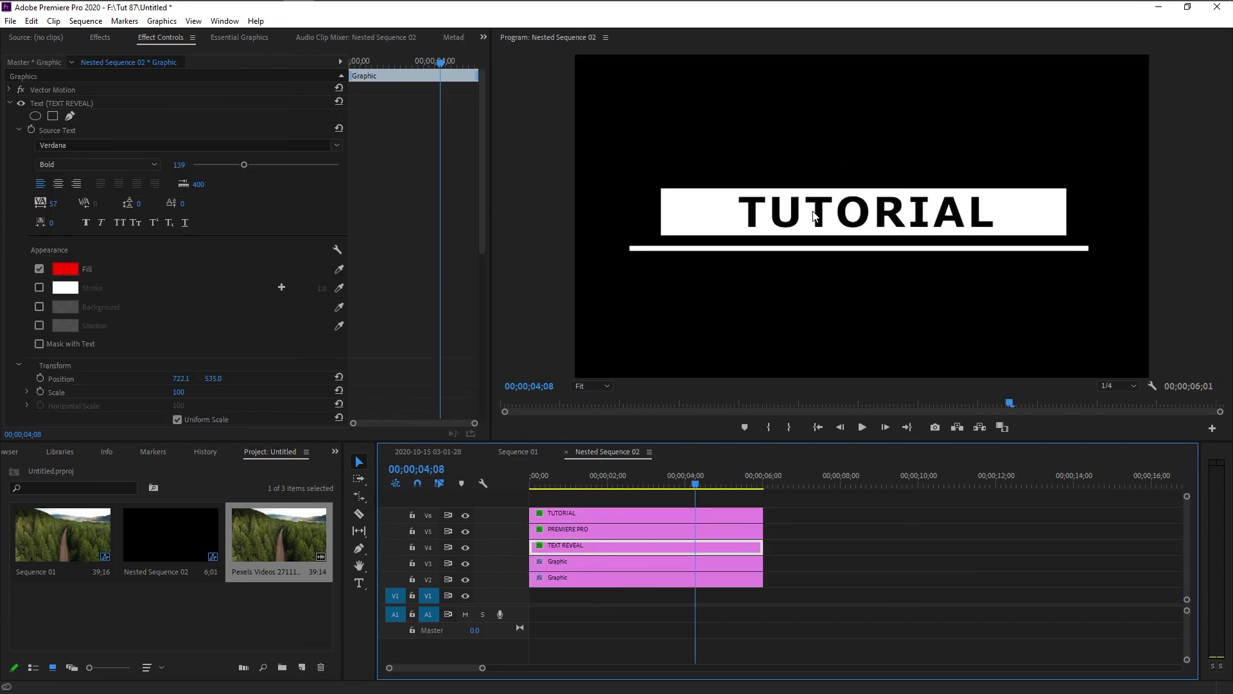
- Highlight the whole TUTORIAL text in the program preview with the Type tool
click(359, 583)
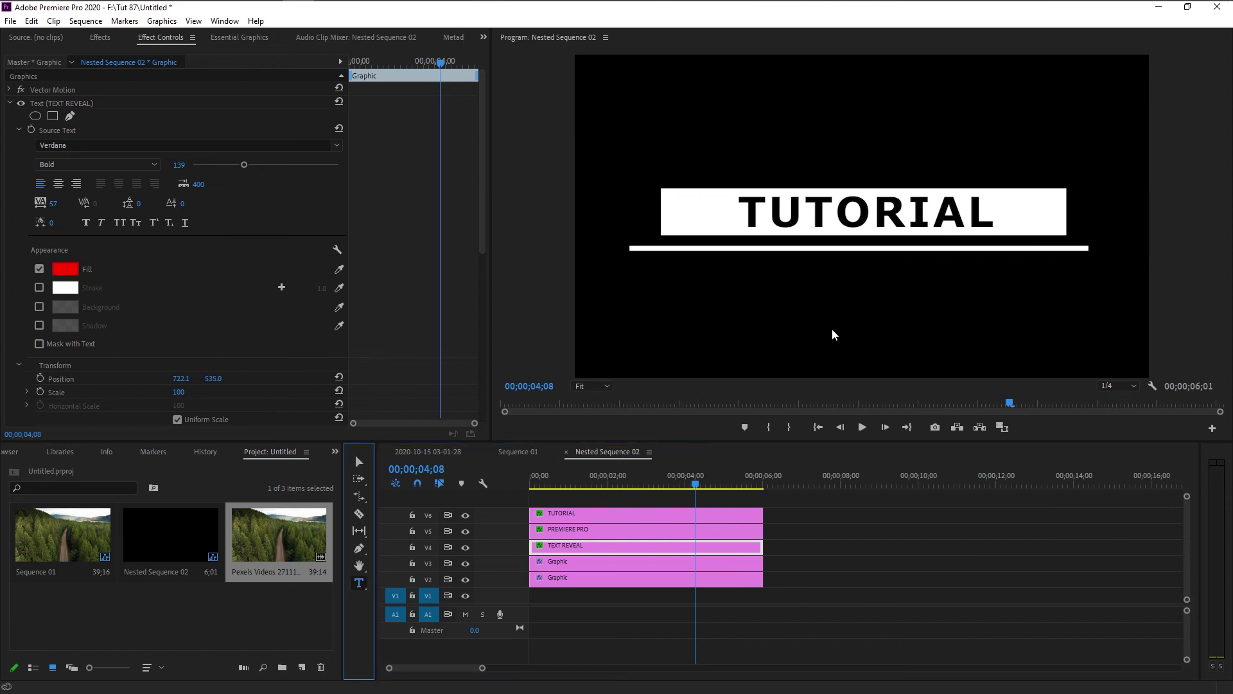
click(749, 208)
drag(749, 208, 1038, 212)
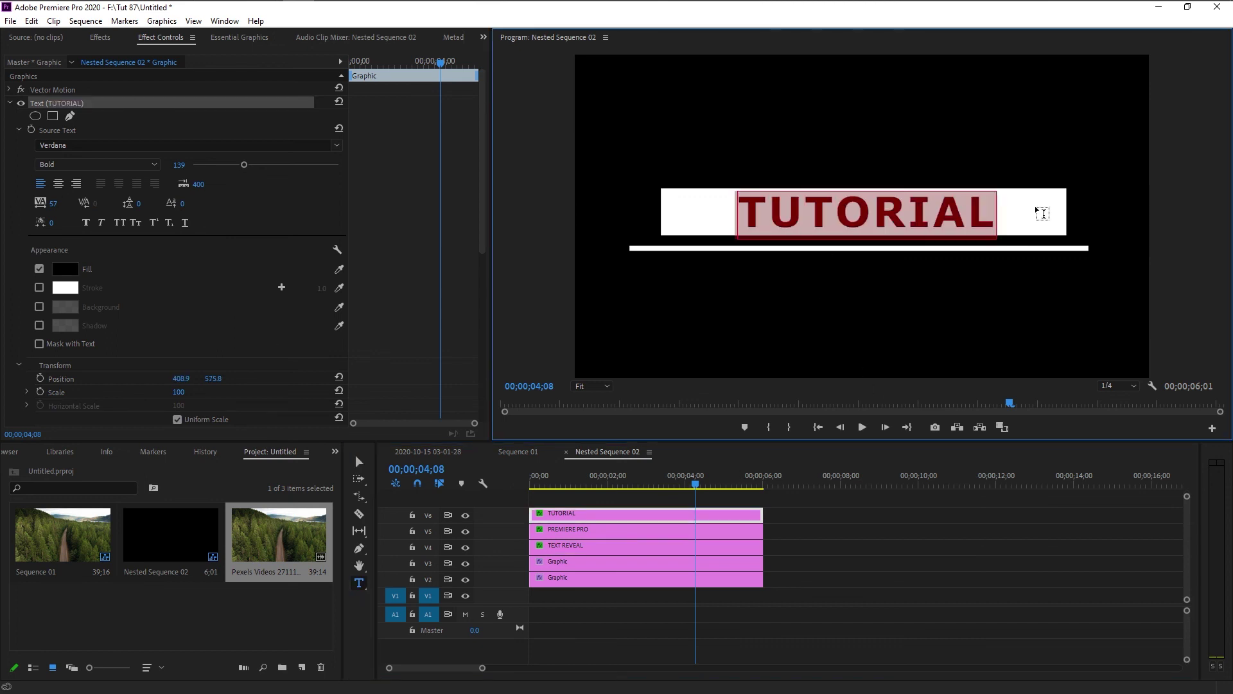
- Select the PREMIERE PRO clip on V5, go to 00;00;02;20 and highlight its word PREMIERE with the Type tool
click(578, 532)
click(633, 486)
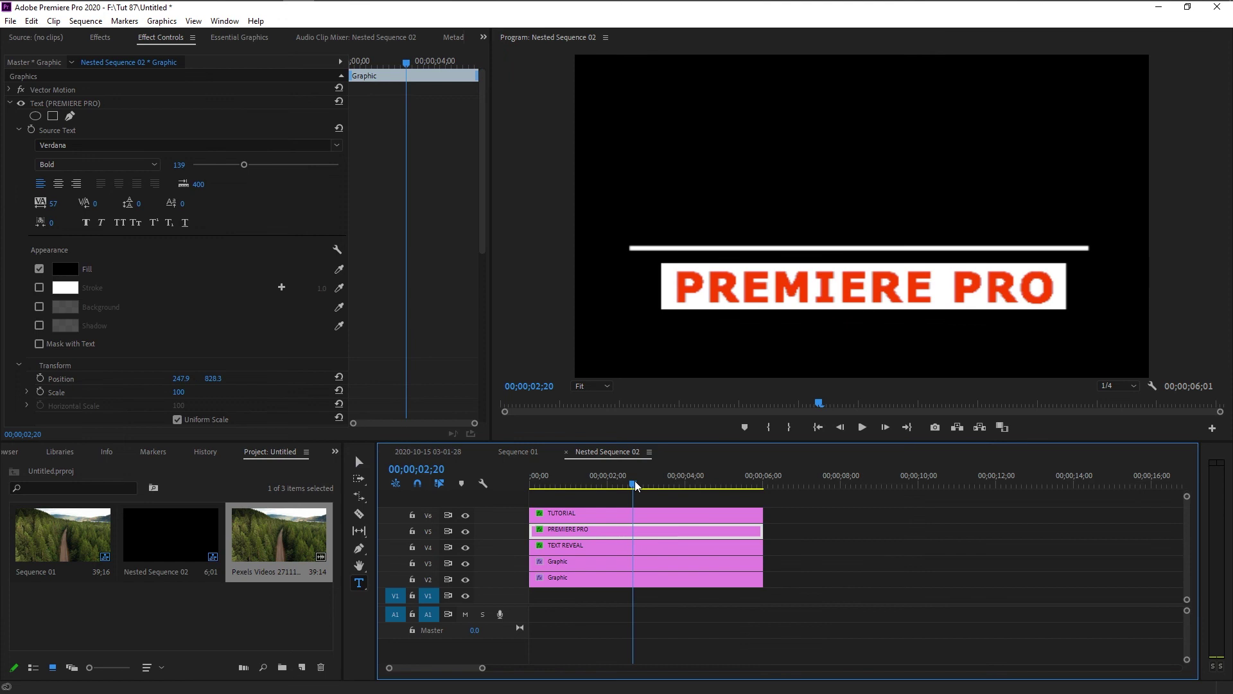
double_click(689, 283)
click(682, 286)
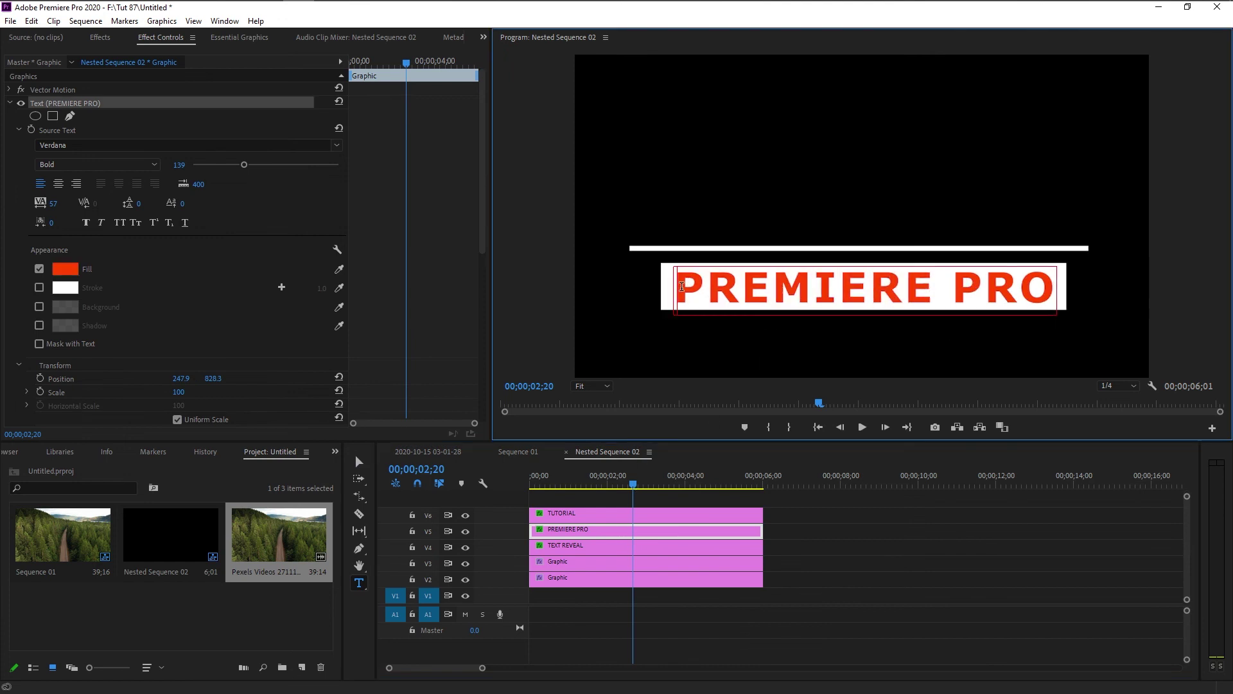
drag(676, 285, 954, 287)
- Look through the remaining text and graphic clips, and place the Pexels road video on V1 beneath them from the start of Nested Sequence 02
click(570, 550)
click(574, 563)
click(582, 580)
click(279, 538)
drag(279, 539, 516, 604)
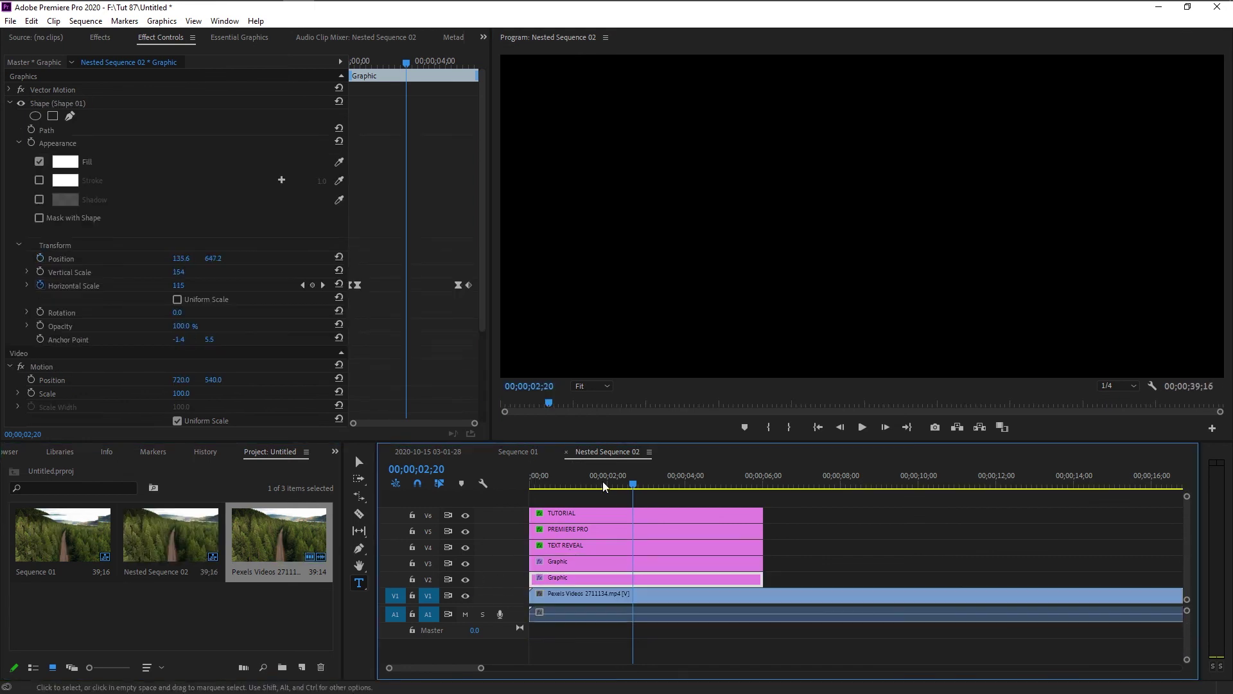
- Play Nested Sequence 02 from its start through the title's exit to review it over the footage
key(Home)
key(space)
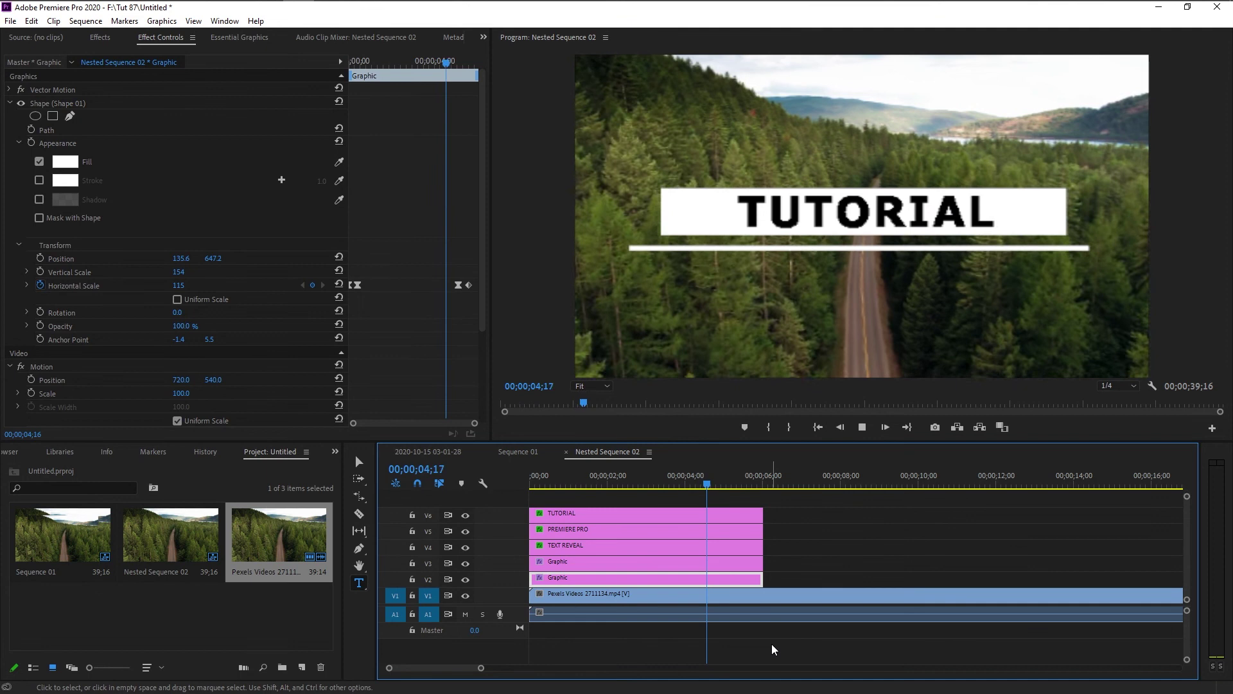
key(space)
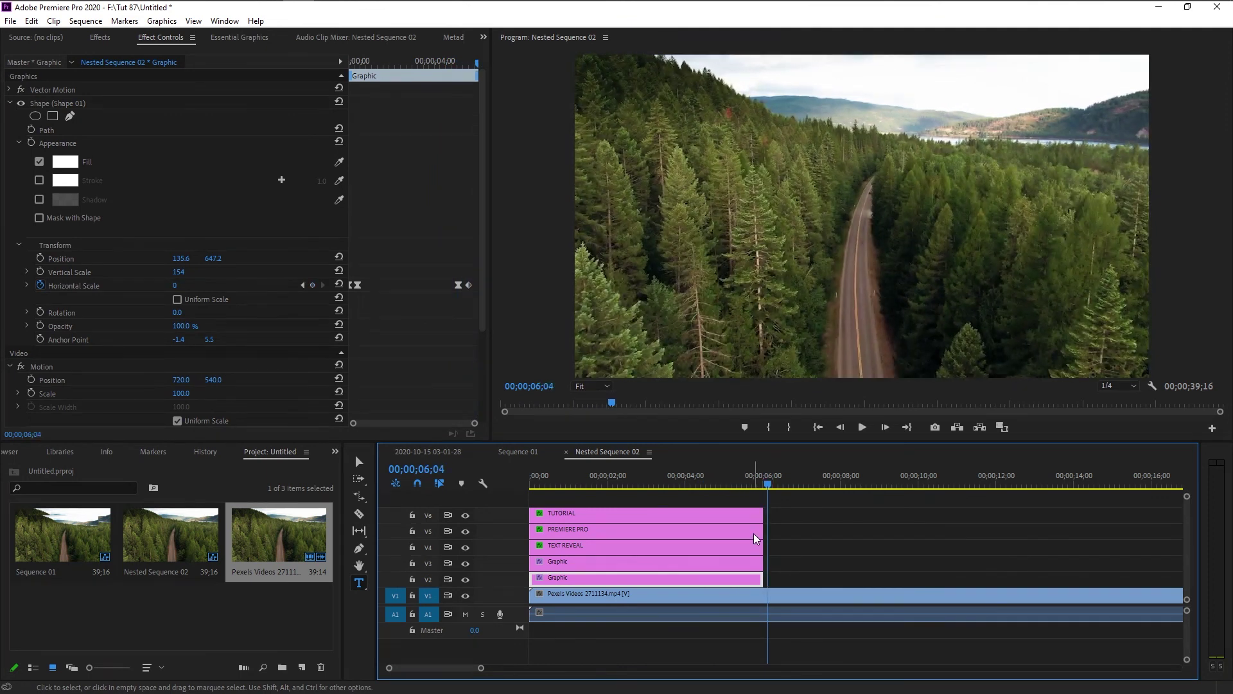